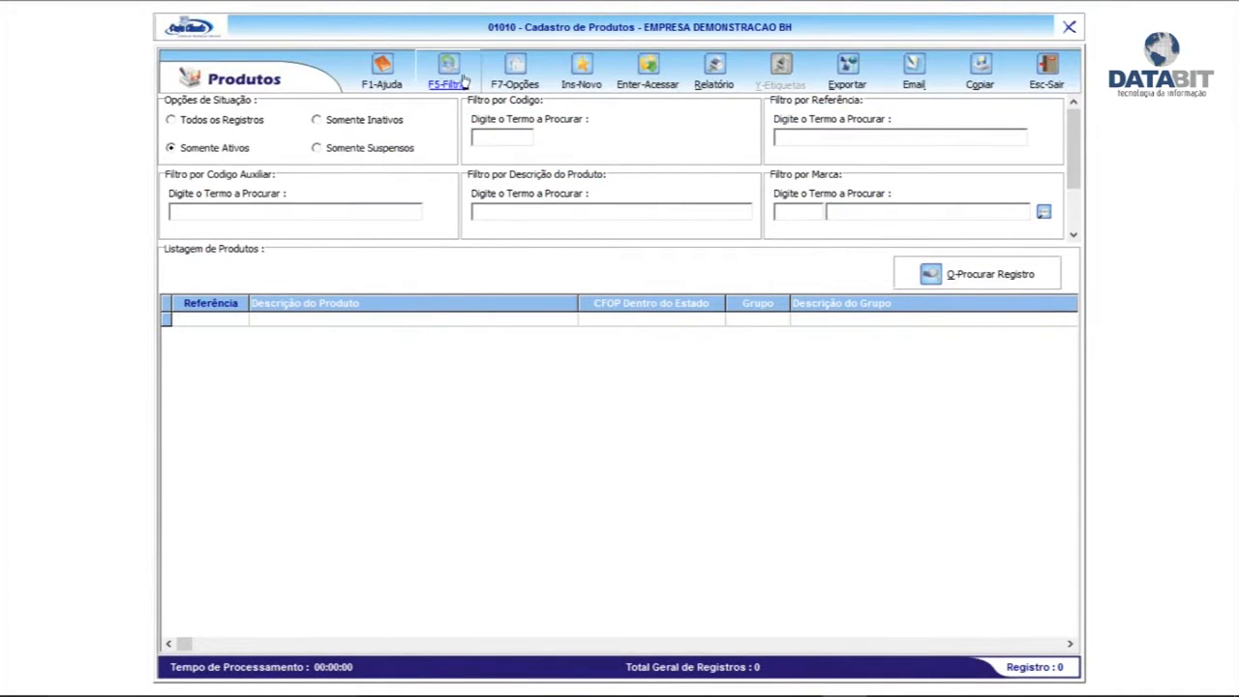
Sort the product list by Descrição do Produto and filter it to the 251 TONER products
{"action": "left_click", "coordinate": [465, 81]}
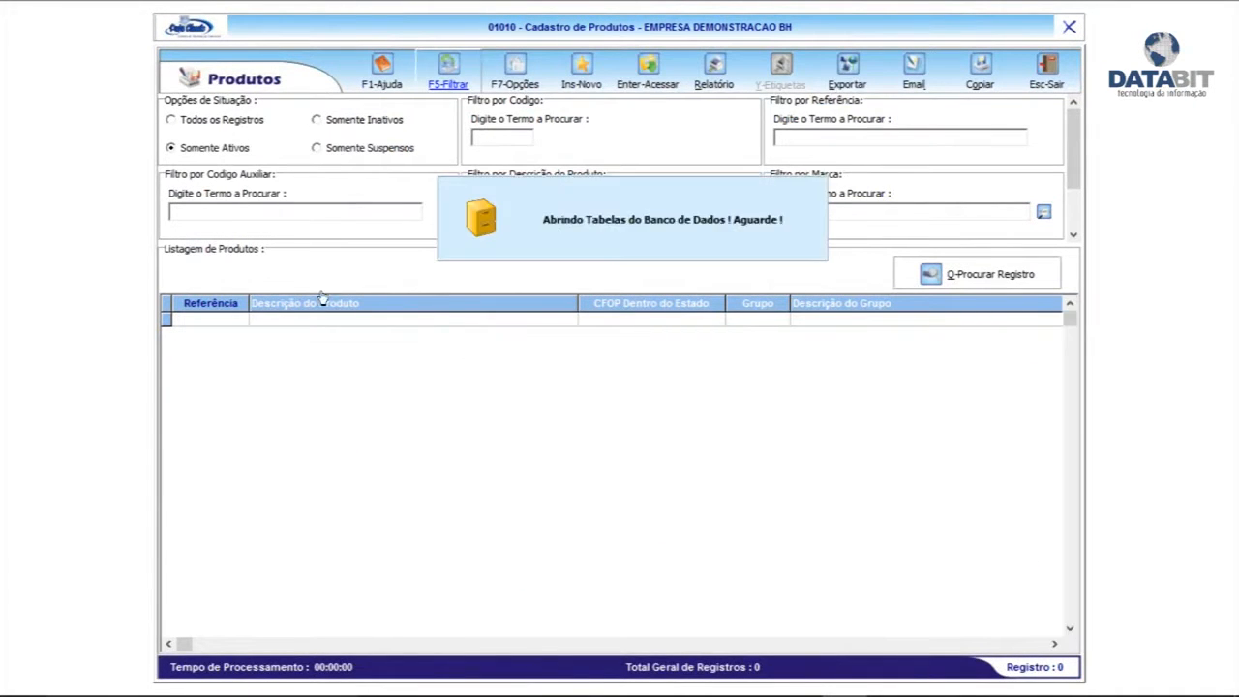
{"action": "left_click", "coordinate": [284, 306]}
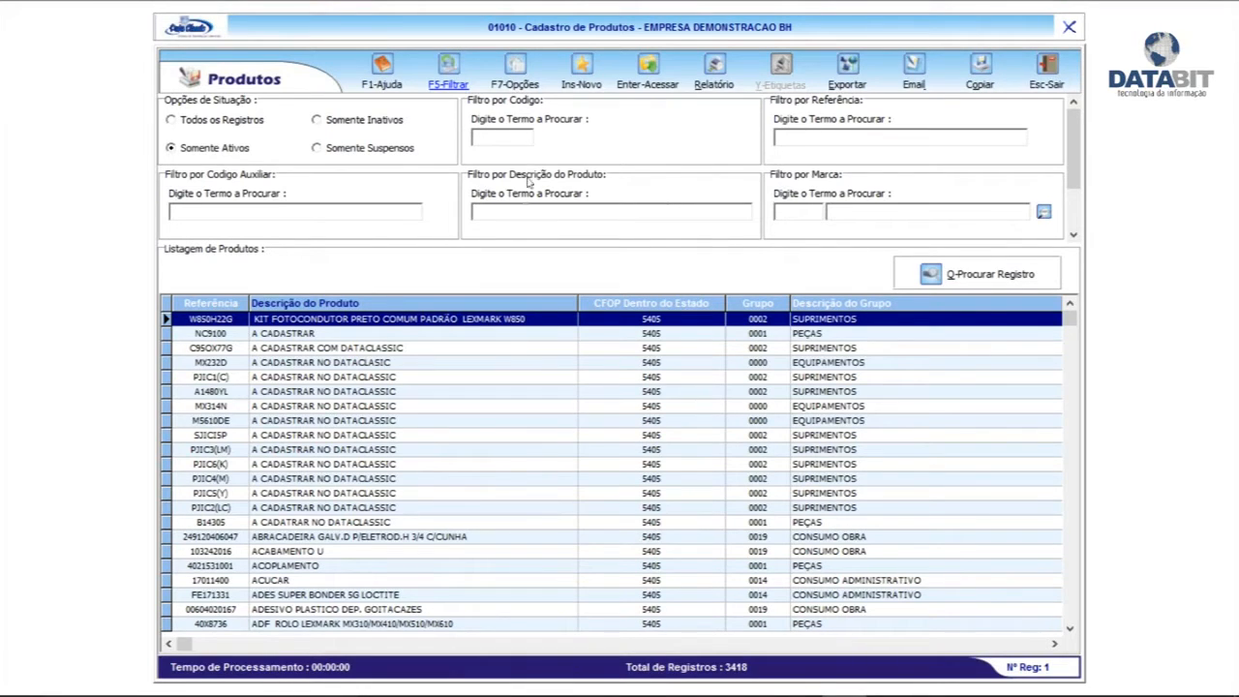
{"action": "left_click", "coordinate": [354, 208]}
{"action": "left_click", "coordinate": [516, 214]}
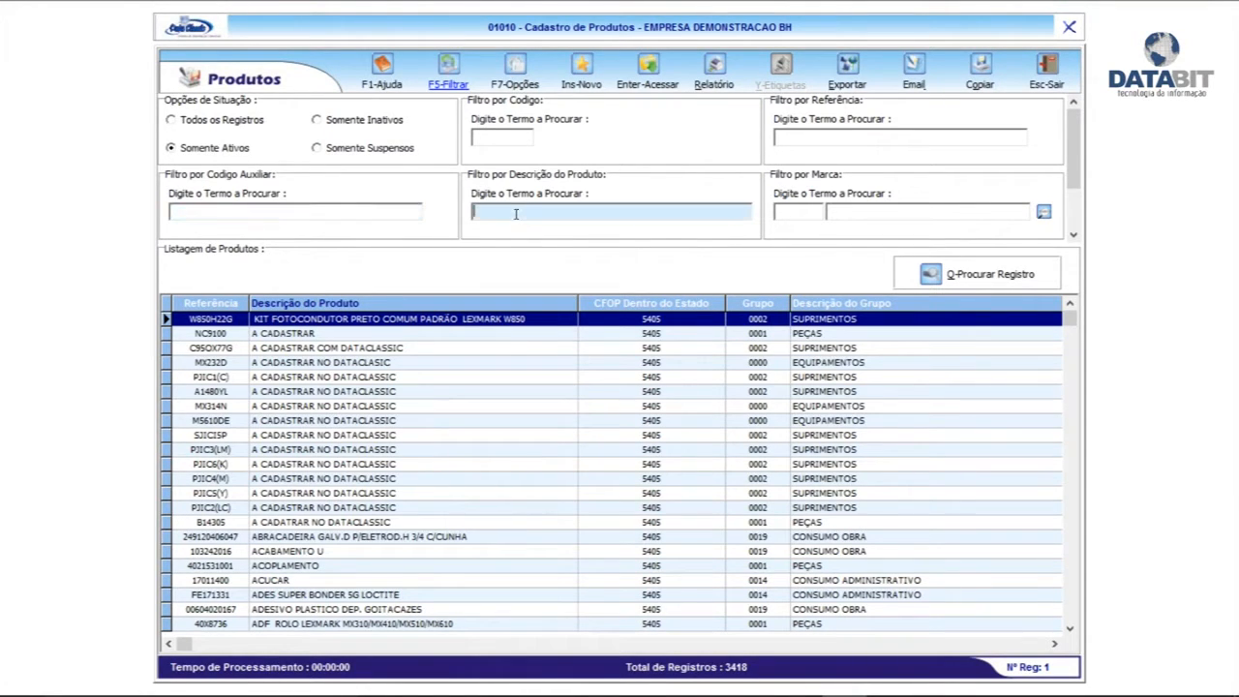
{"action": "key", "text": "Tab"}
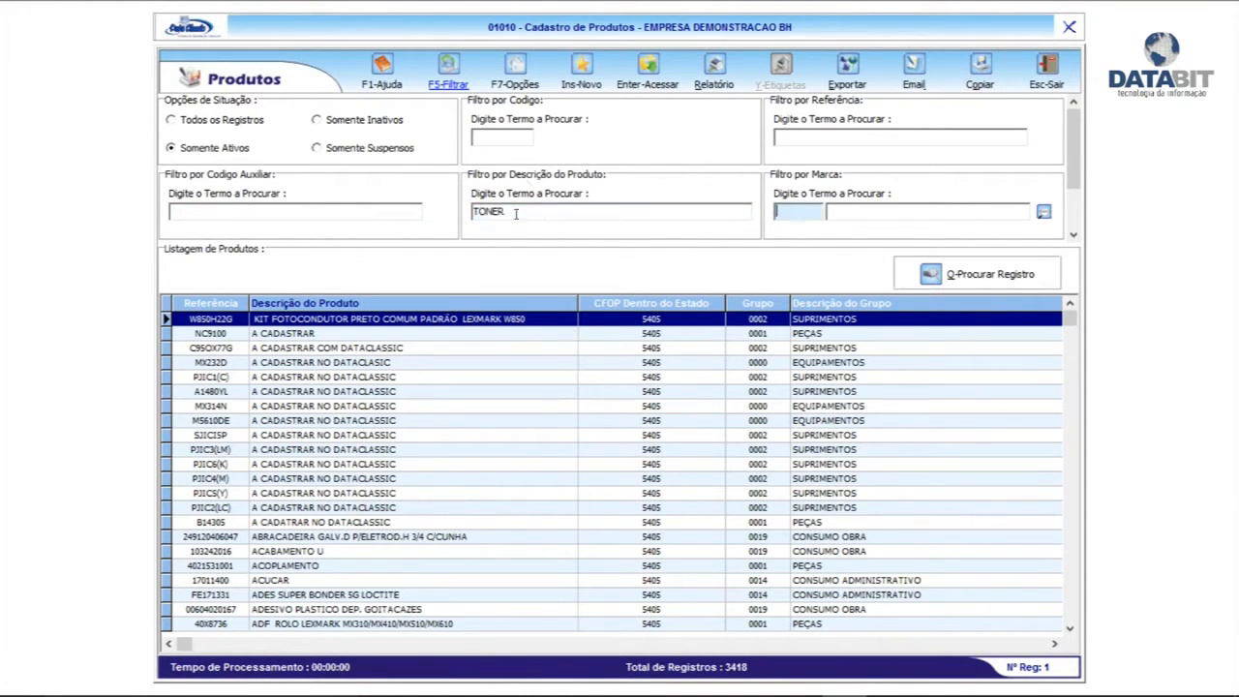
{"action": "left_click", "coordinate": [455, 81]}
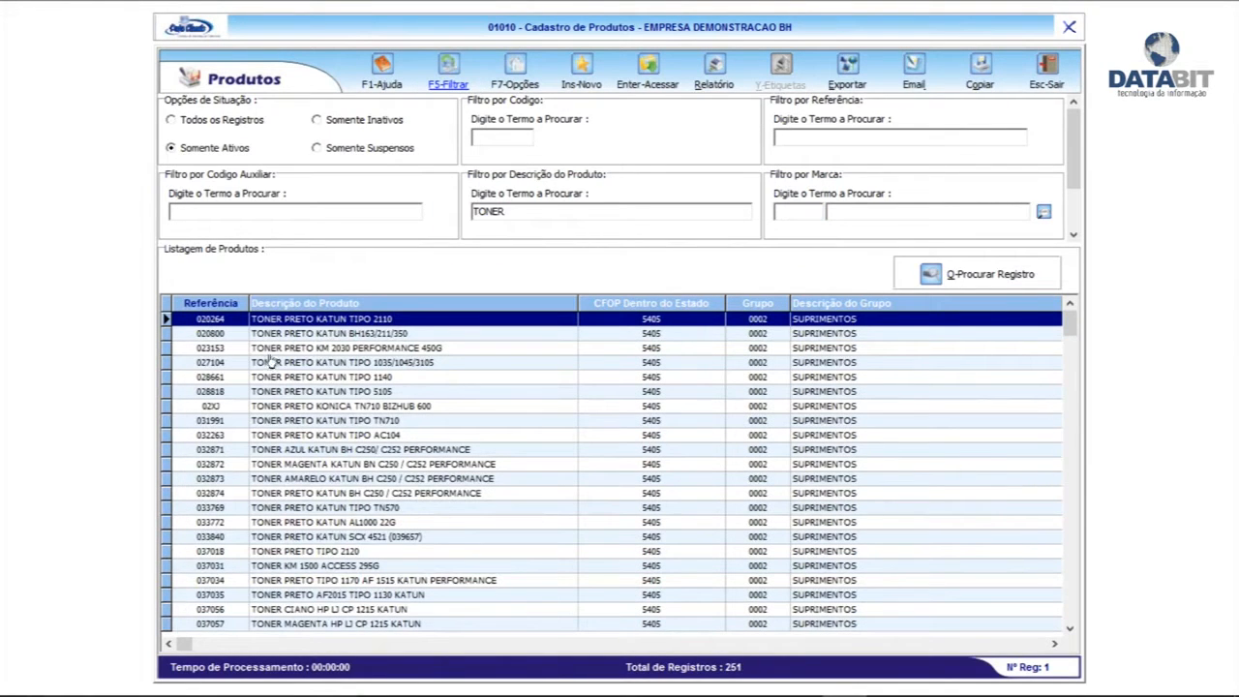
Open the TONER PRETO KATUN TIPO 2110 record for editing
{"action": "left_click", "coordinate": [341, 333]}
{"action": "left_click", "coordinate": [361, 320]}
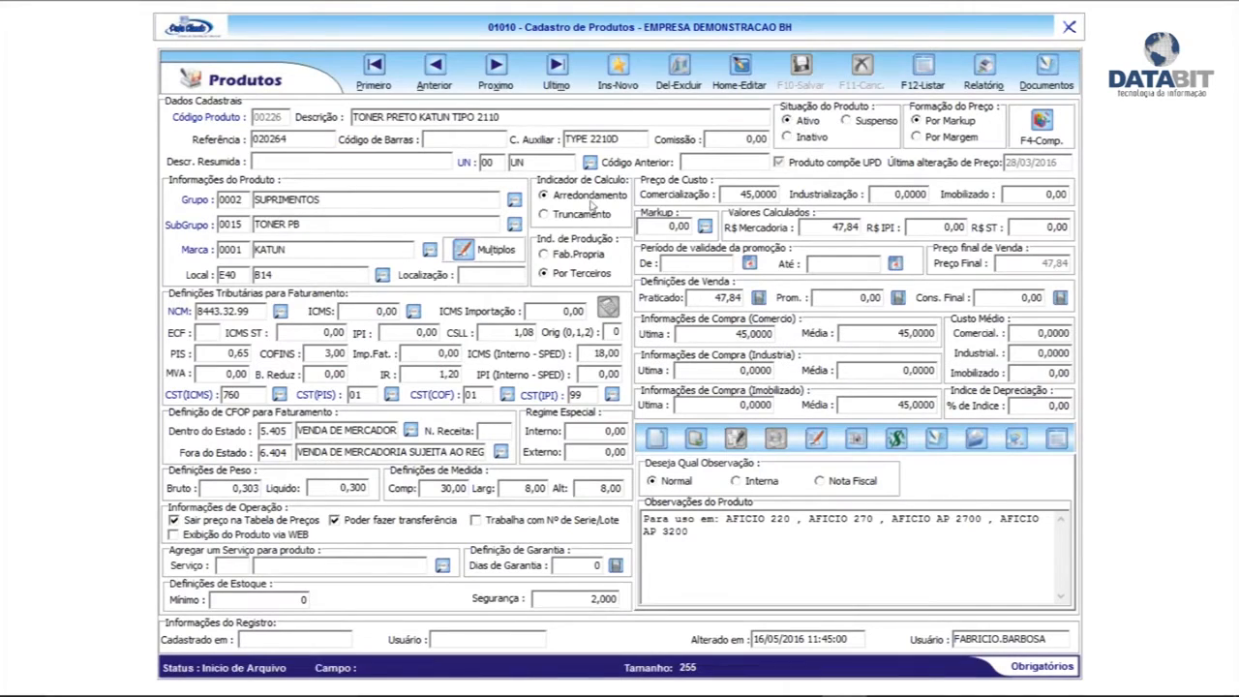
{"action": "left_click", "coordinate": [738, 70]}
Set the commercial cost to 60 and recalculate by markup, giving a final price of 63,78
{"action": "left_click", "coordinate": [733, 193]}
{"action": "type", "text": "60"}
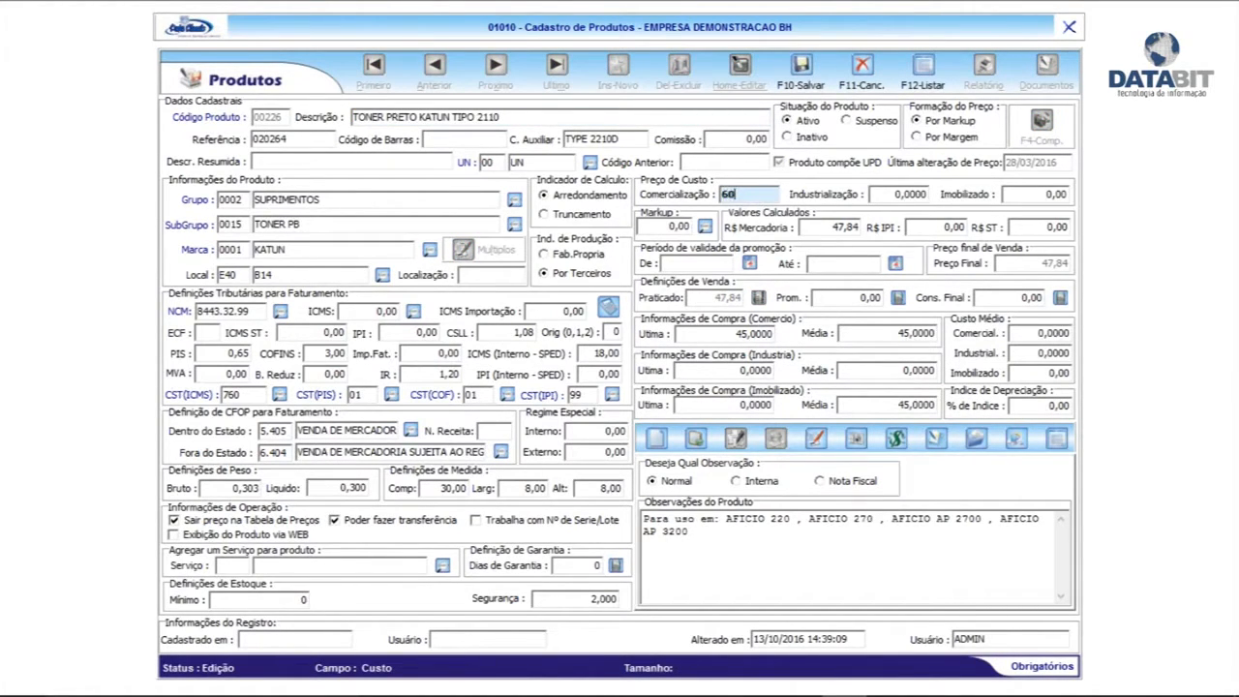
{"action": "key", "text": "Tab"}
{"action": "key", "text": "Tab"}
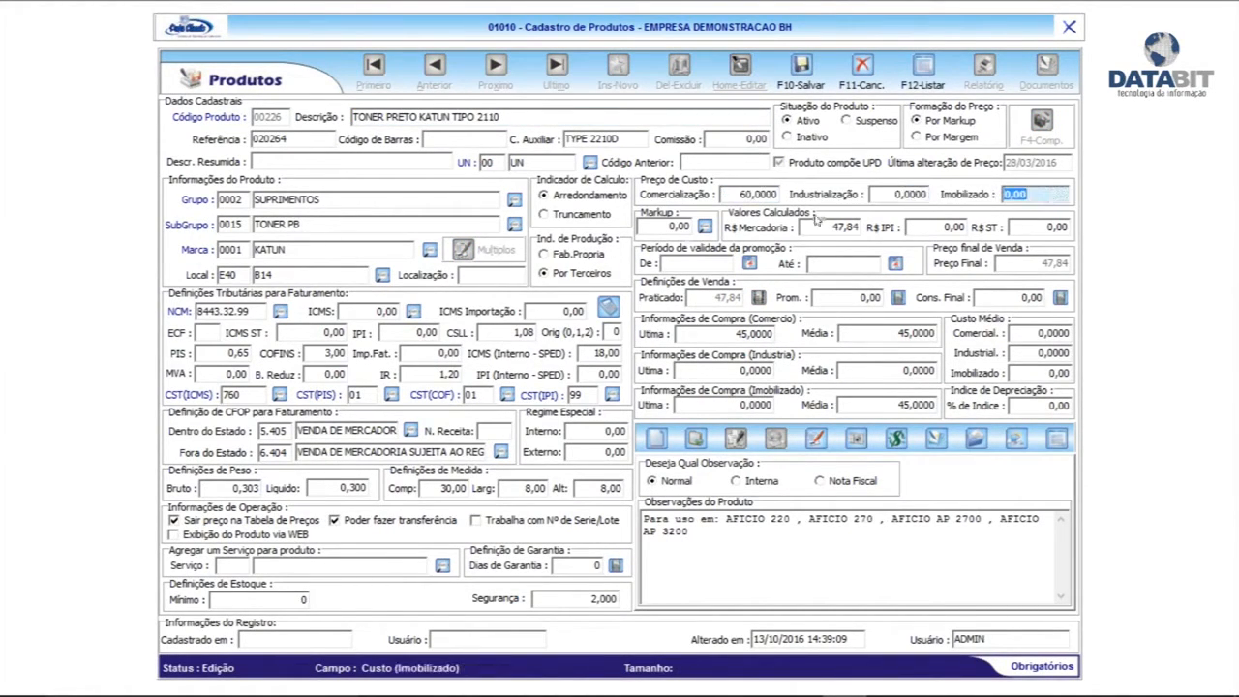
{"action": "left_click", "coordinate": [748, 191]}
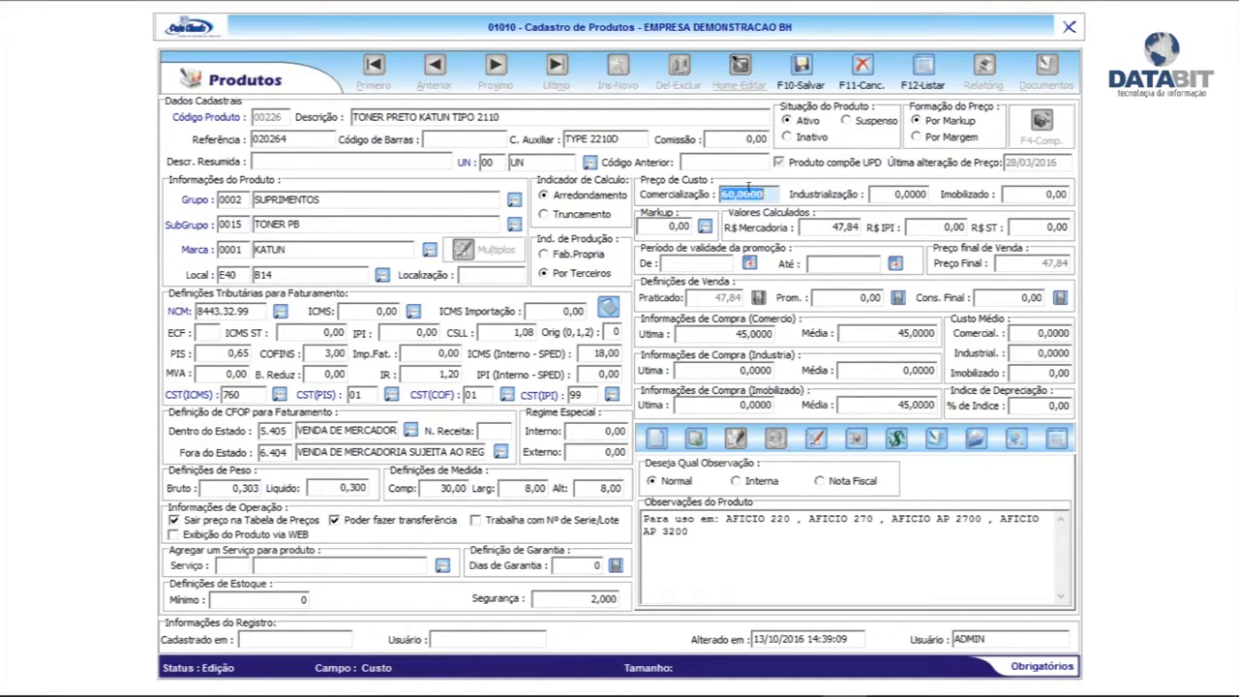
{"action": "left_click", "coordinate": [662, 226]}
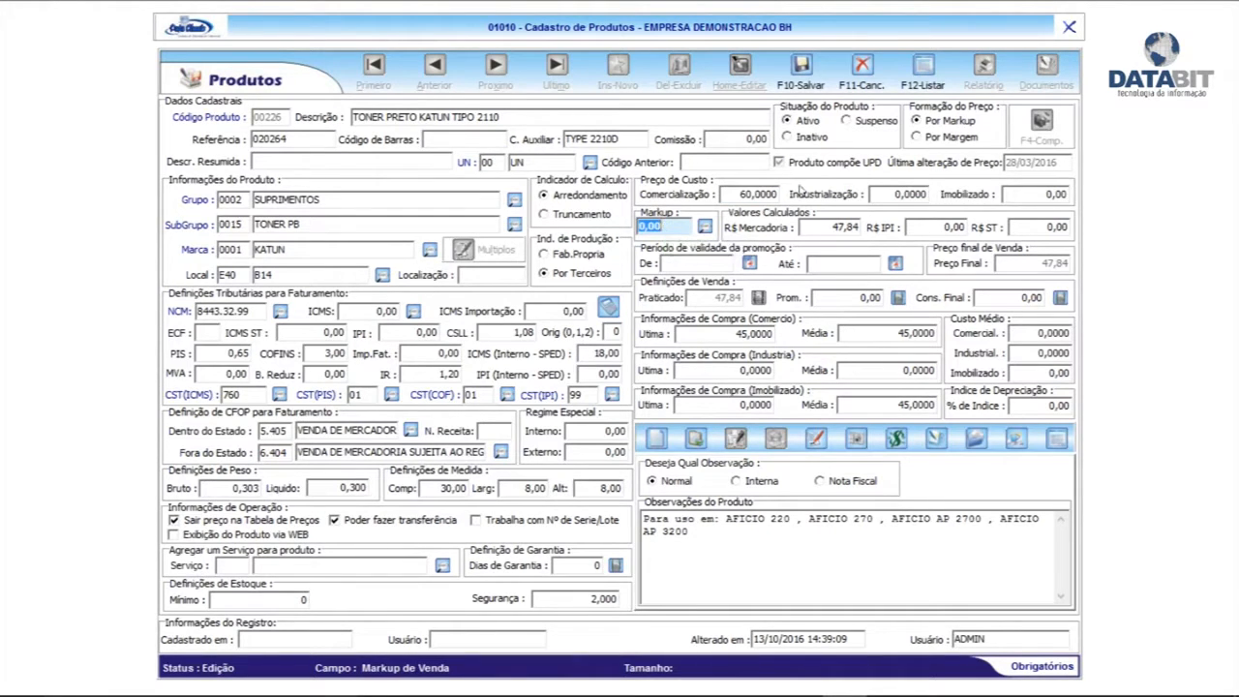
{"action": "left_click", "coordinate": [936, 138]}
{"action": "left_click", "coordinate": [931, 122]}
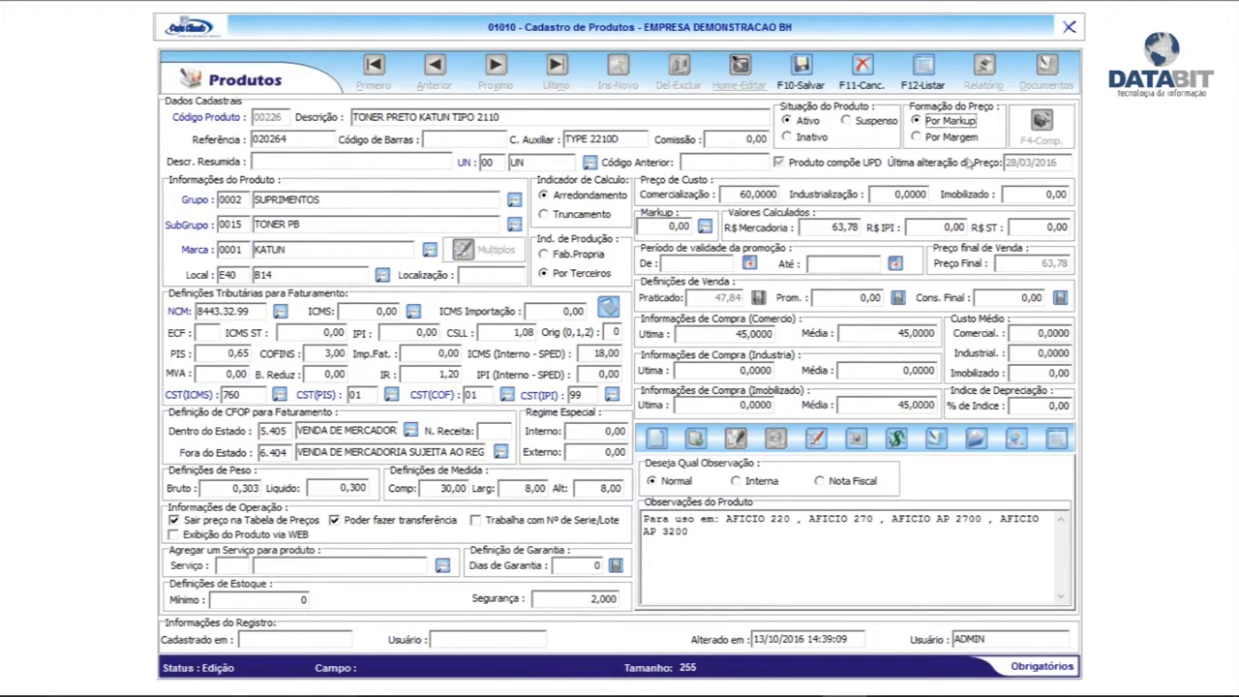
Switch the toner to Por Margem pricing with a 20,00 margin, making the final price 81,00
{"action": "left_click", "coordinate": [949, 138]}
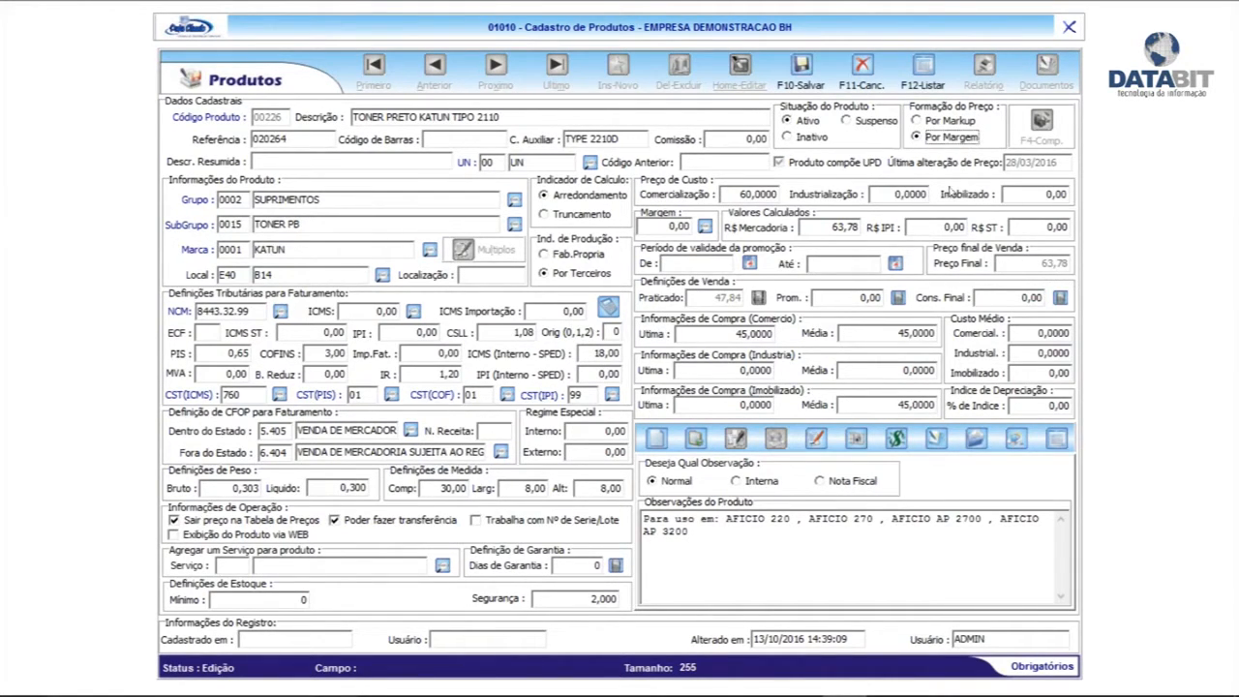
{"action": "left_click", "coordinate": [742, 193]}
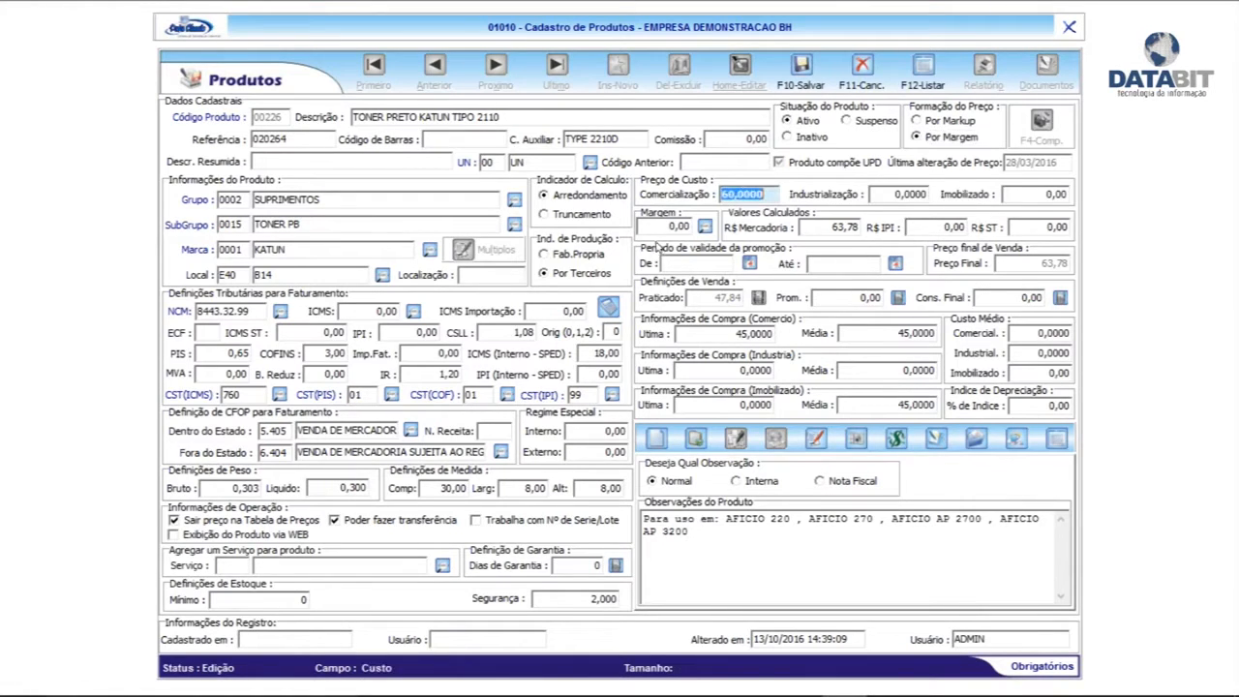
{"action": "left_click", "coordinate": [657, 223]}
{"action": "type", "text": "2"}
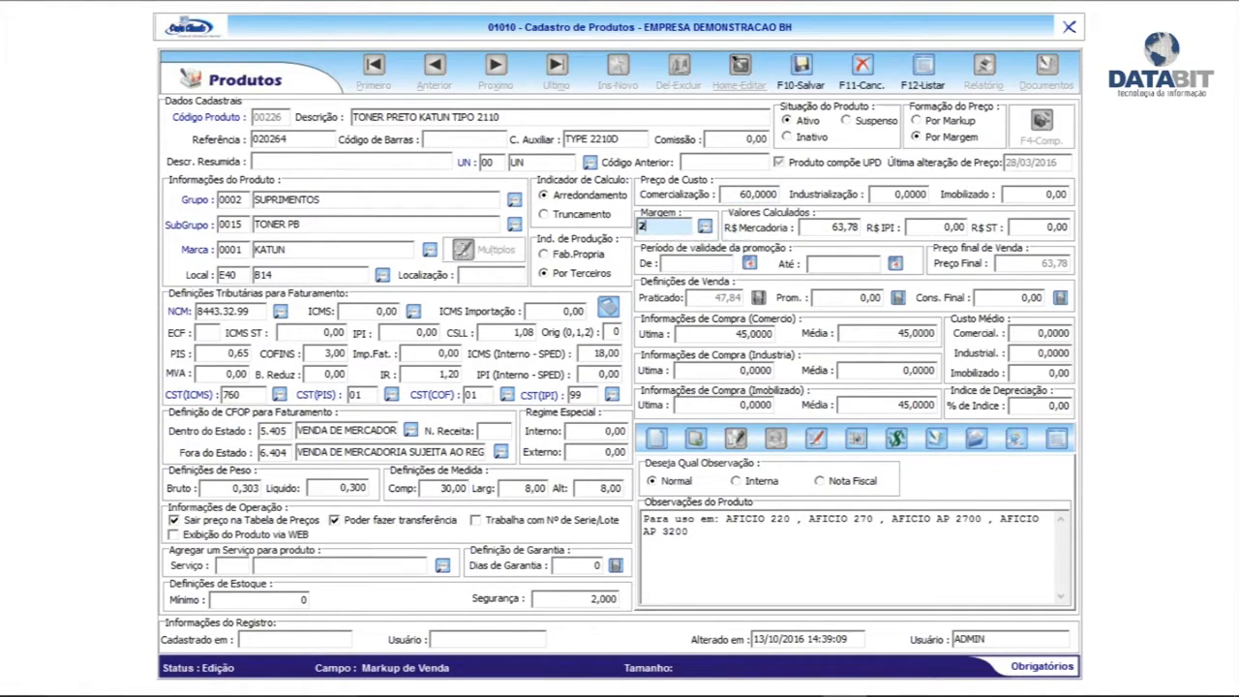
{"action": "type", "text": "0"}
{"action": "key", "text": "Tab"}
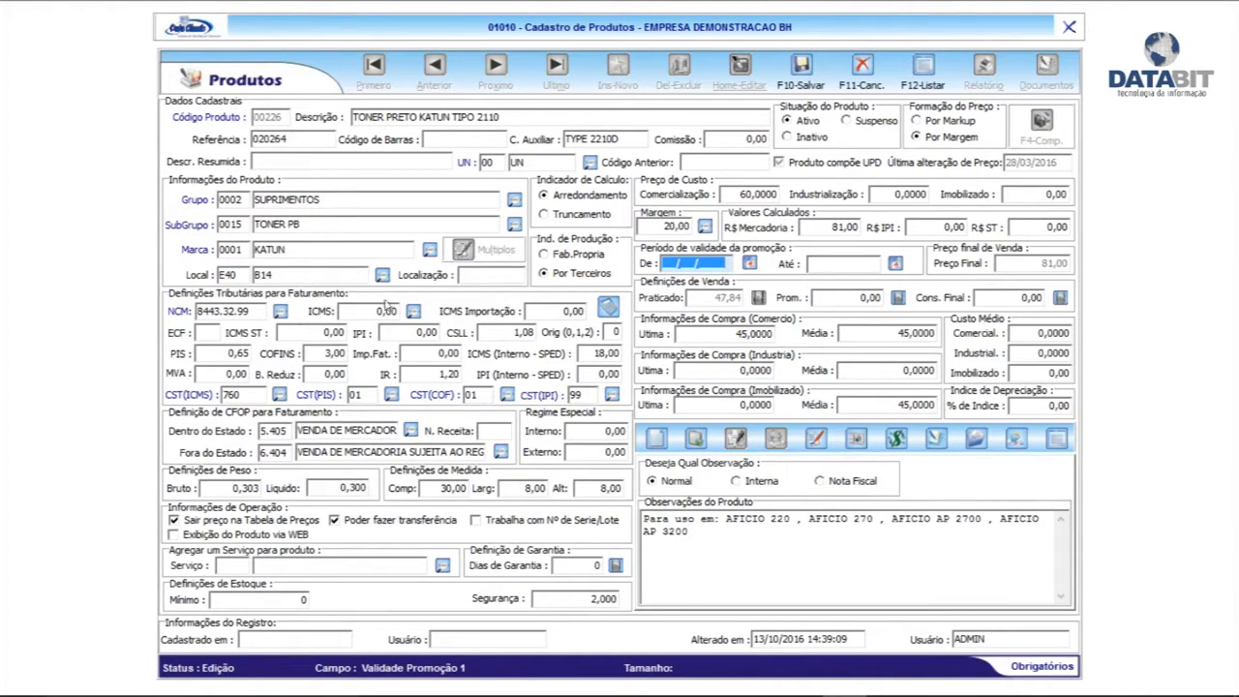
{"action": "left_click", "coordinate": [438, 352]}
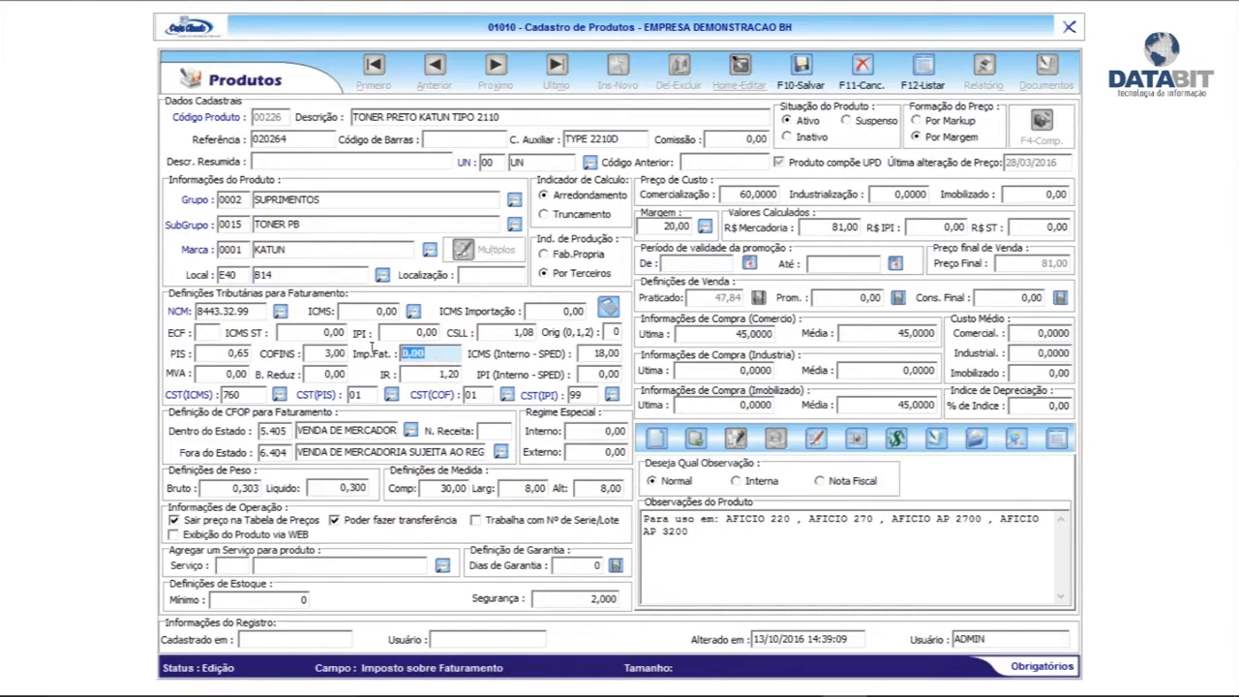
{"action": "left_click", "coordinate": [429, 353]}
Save the toner's pricing, close the product window and open Condições Comerciais
{"action": "left_click", "coordinate": [801, 67]}
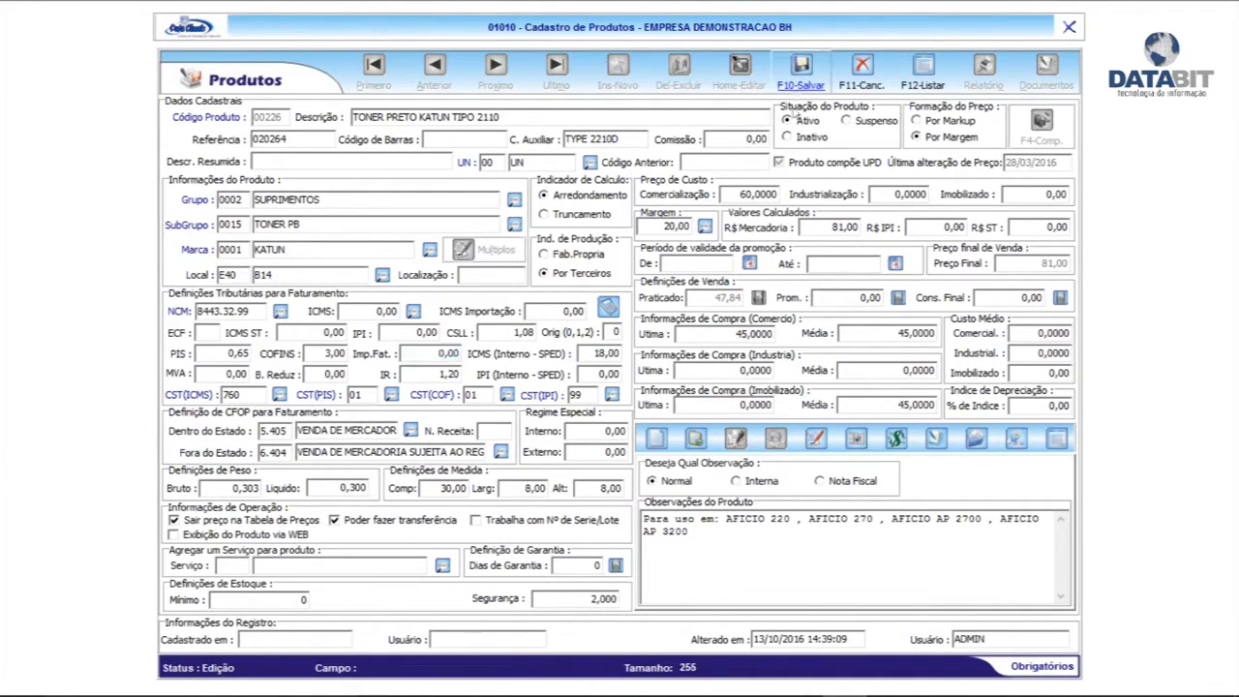
{"action": "left_click", "coordinate": [695, 428]}
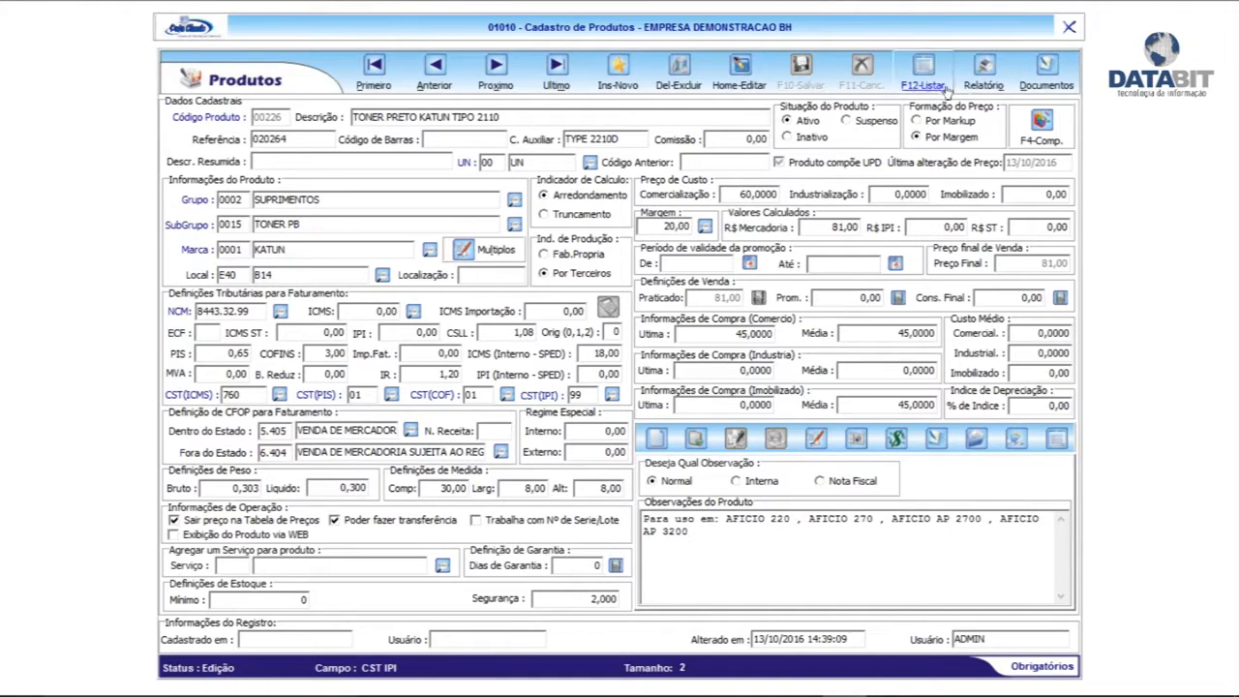
{"action": "left_click", "coordinate": [1069, 28]}
{"action": "left_click", "coordinate": [918, 327]}
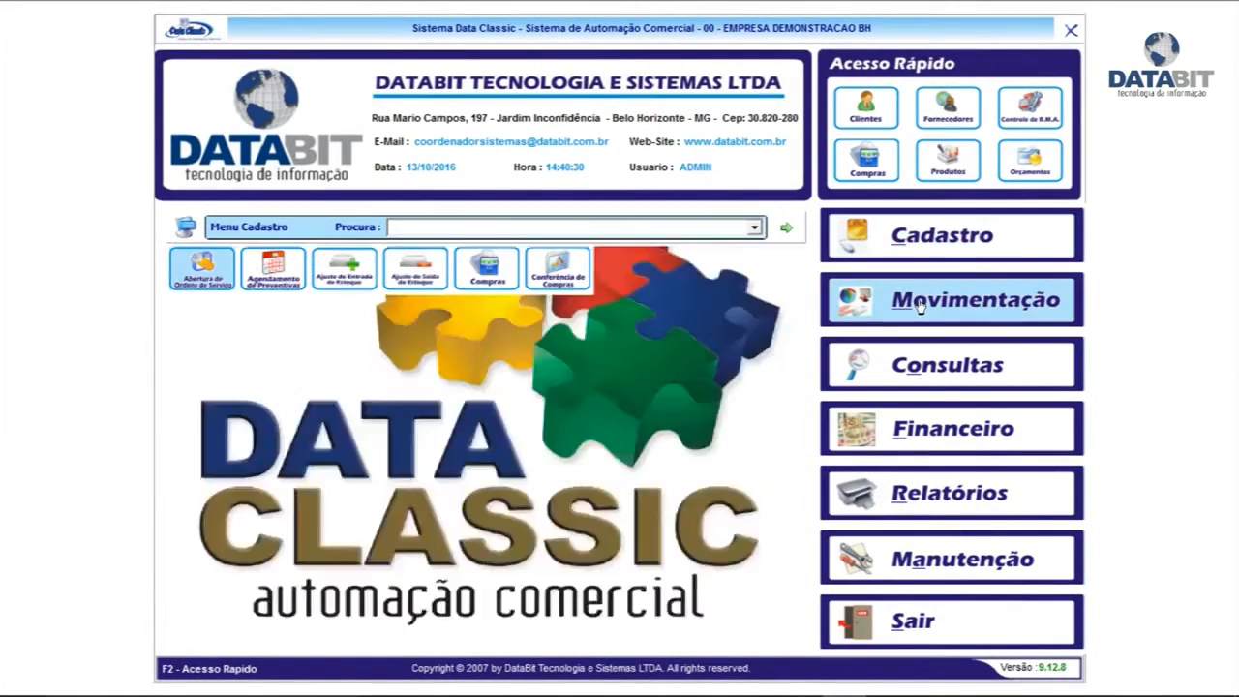
{"action": "left_click", "coordinate": [269, 374]}
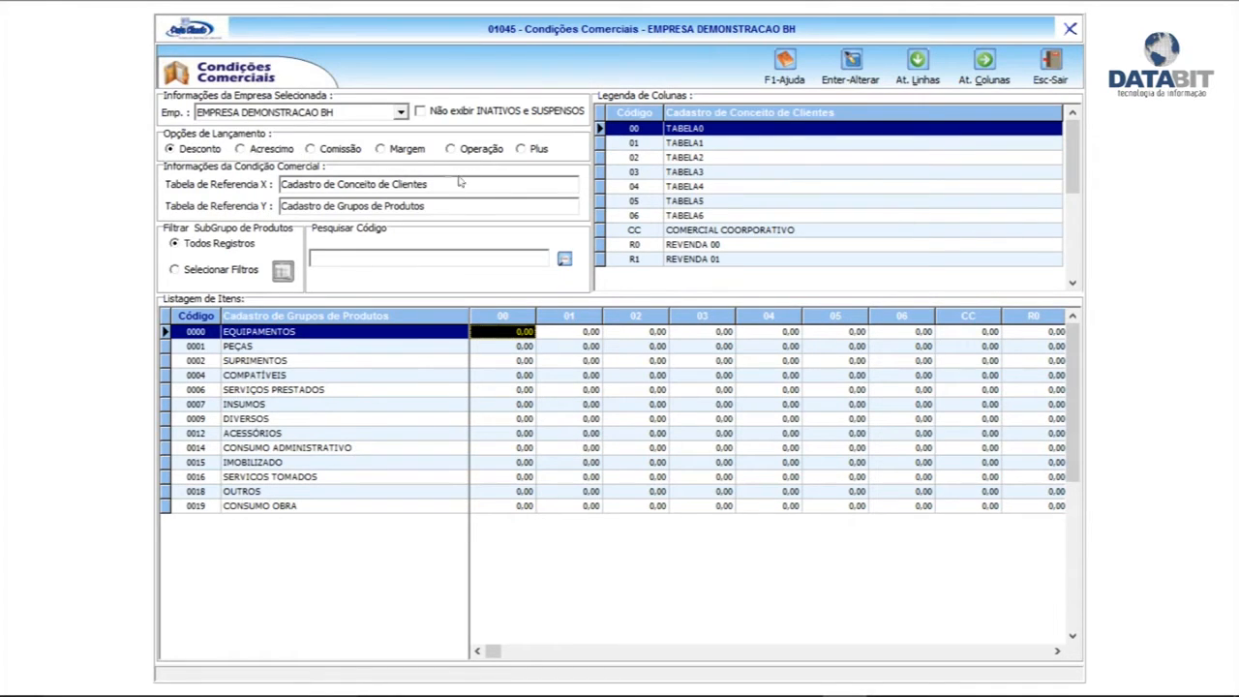
Review the Desconto, Acréscimo, Margem and Plus views, then display commissions 1,00–5,00 for every group
{"action": "left_click", "coordinate": [187, 151]}
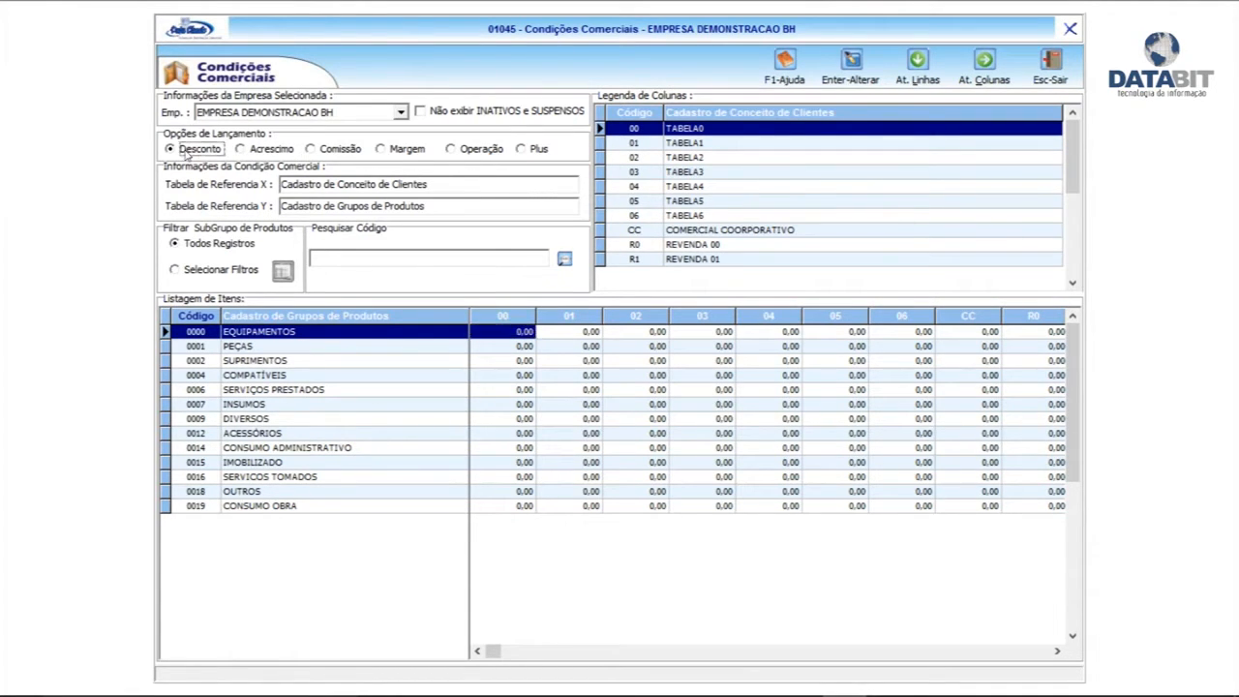
{"action": "left_click", "coordinate": [254, 150]}
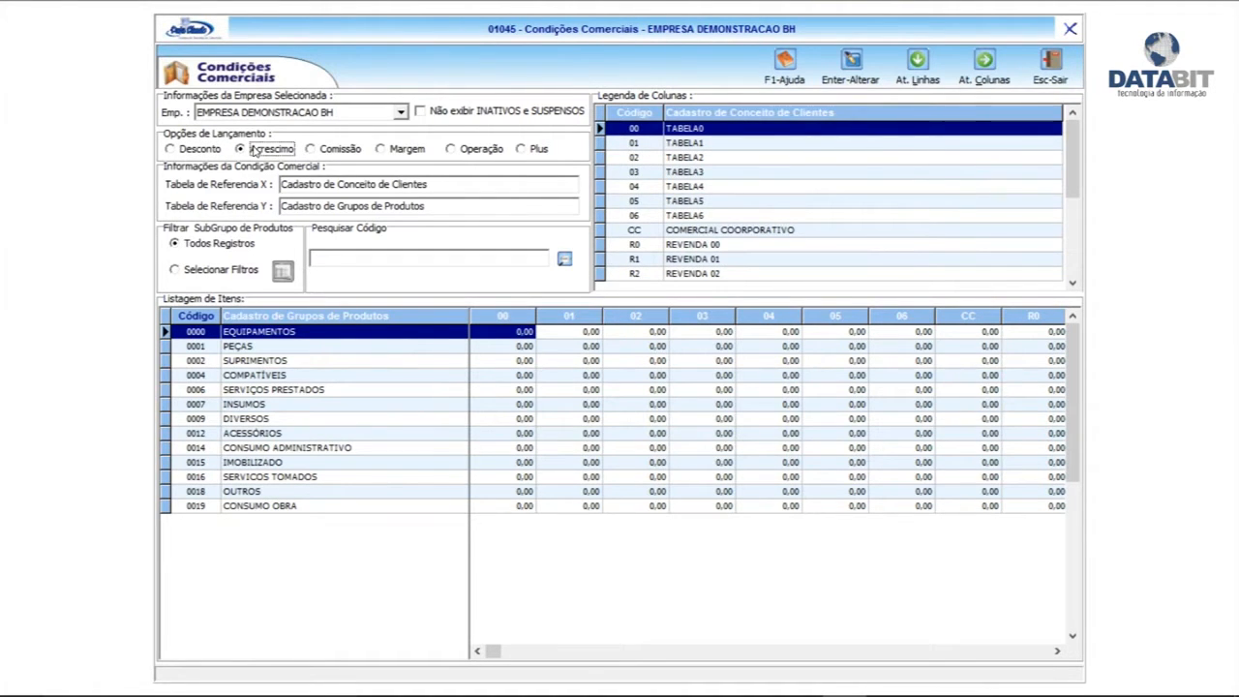
{"action": "left_click", "coordinate": [402, 153]}
{"action": "left_click", "coordinate": [531, 153]}
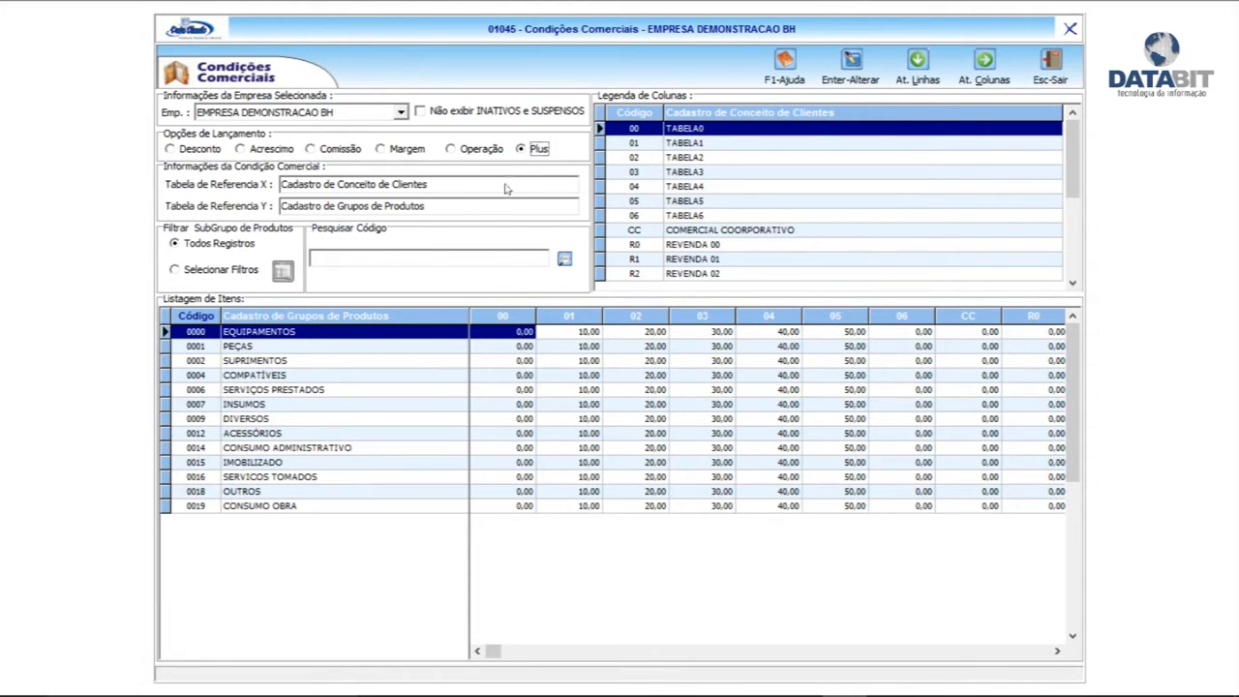
{"action": "left_click", "coordinate": [334, 147]}
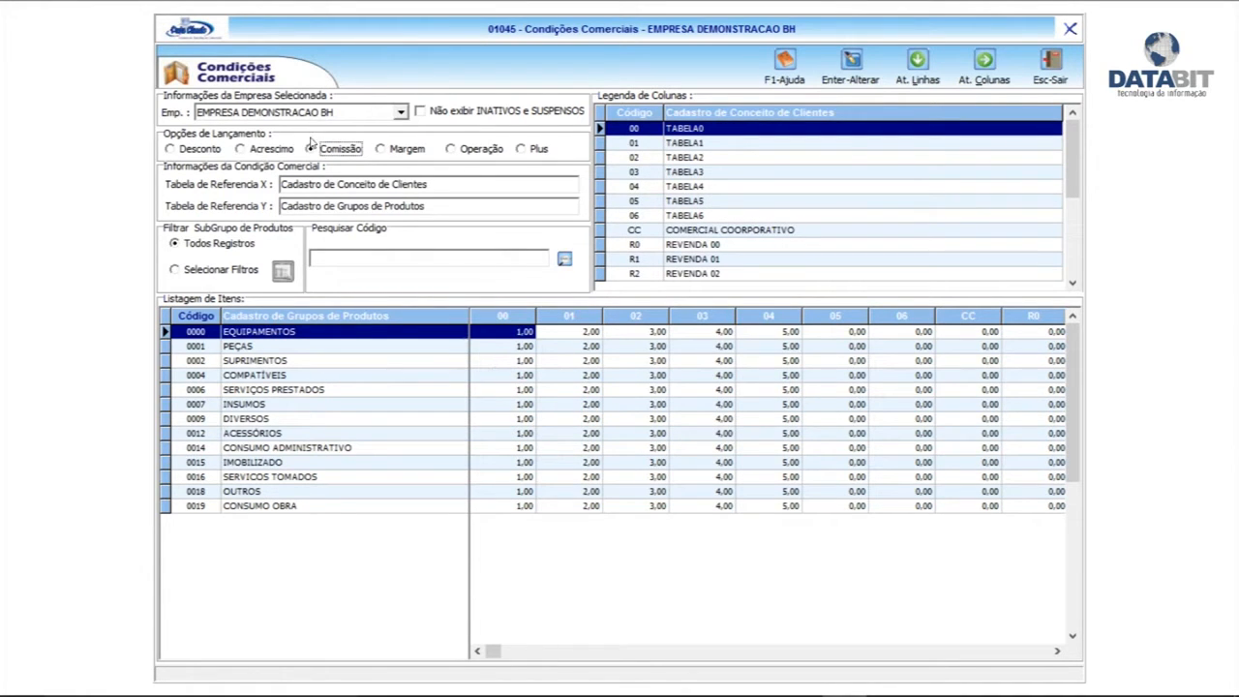
{"action": "left_click", "coordinate": [496, 363]}
{"action": "left_click", "coordinate": [505, 331]}
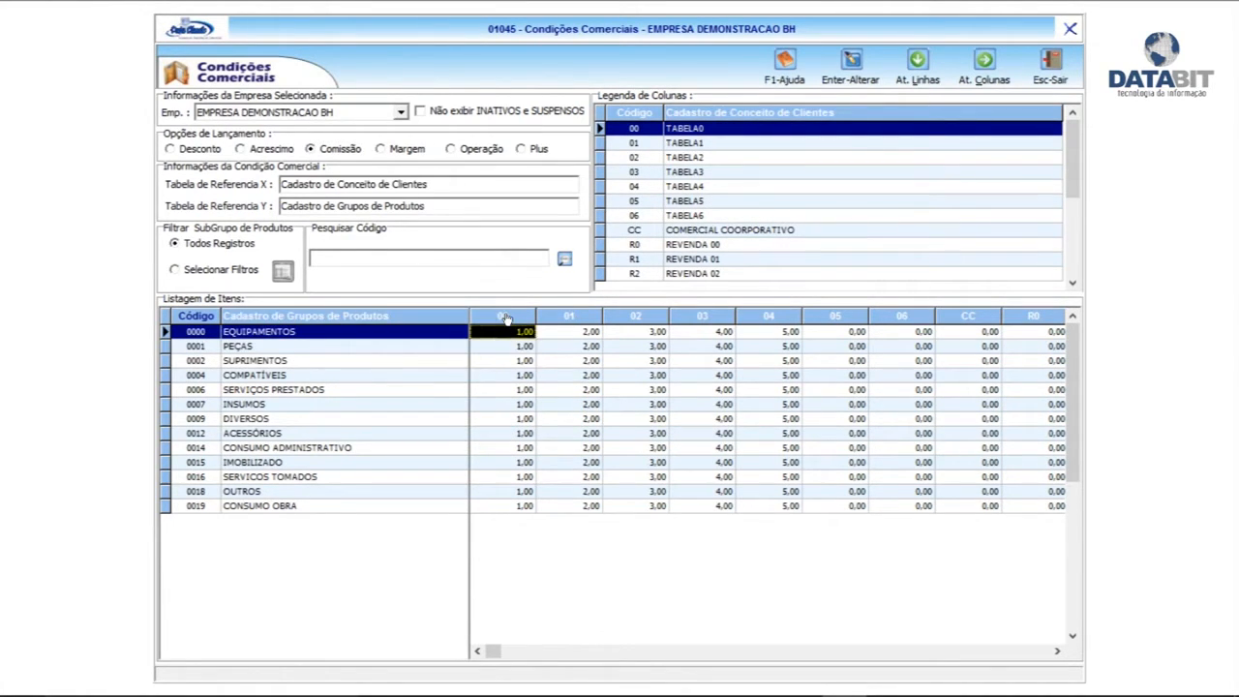
{"action": "left_click", "coordinate": [699, 132]}
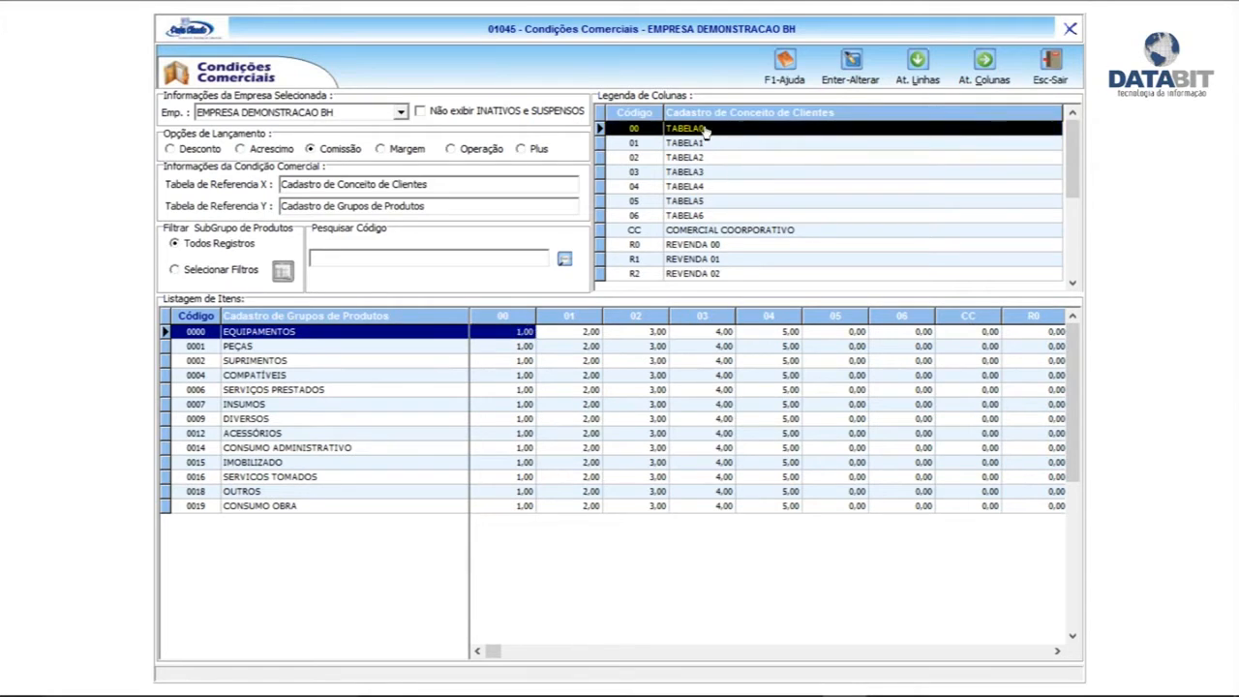
Show the Plus conditions and inspect the EQUIPAMENTOS values in columns 01 and 02
{"action": "left_click", "coordinate": [522, 150]}
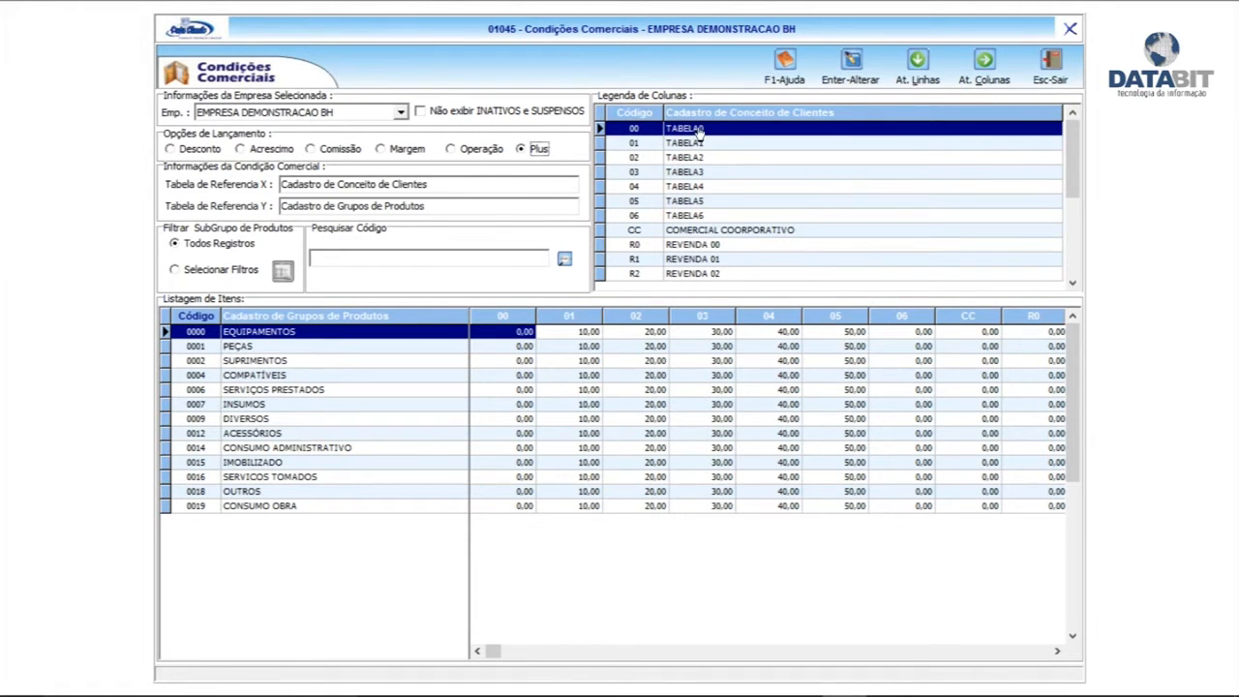
{"action": "left_click", "coordinate": [585, 332]}
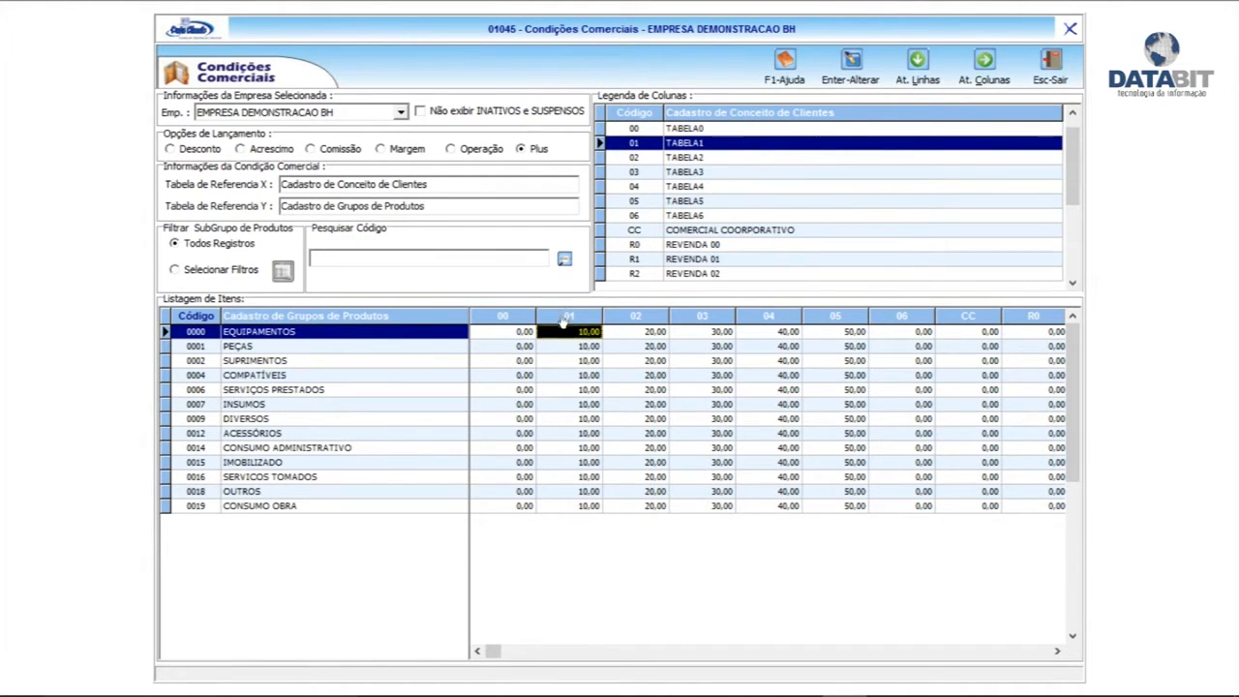
{"action": "left_click_drag", "start_coordinate": [571, 345], "coordinate": [581, 409]}
{"action": "left_click", "coordinate": [584, 333]}
{"action": "left_click", "coordinate": [692, 157]}
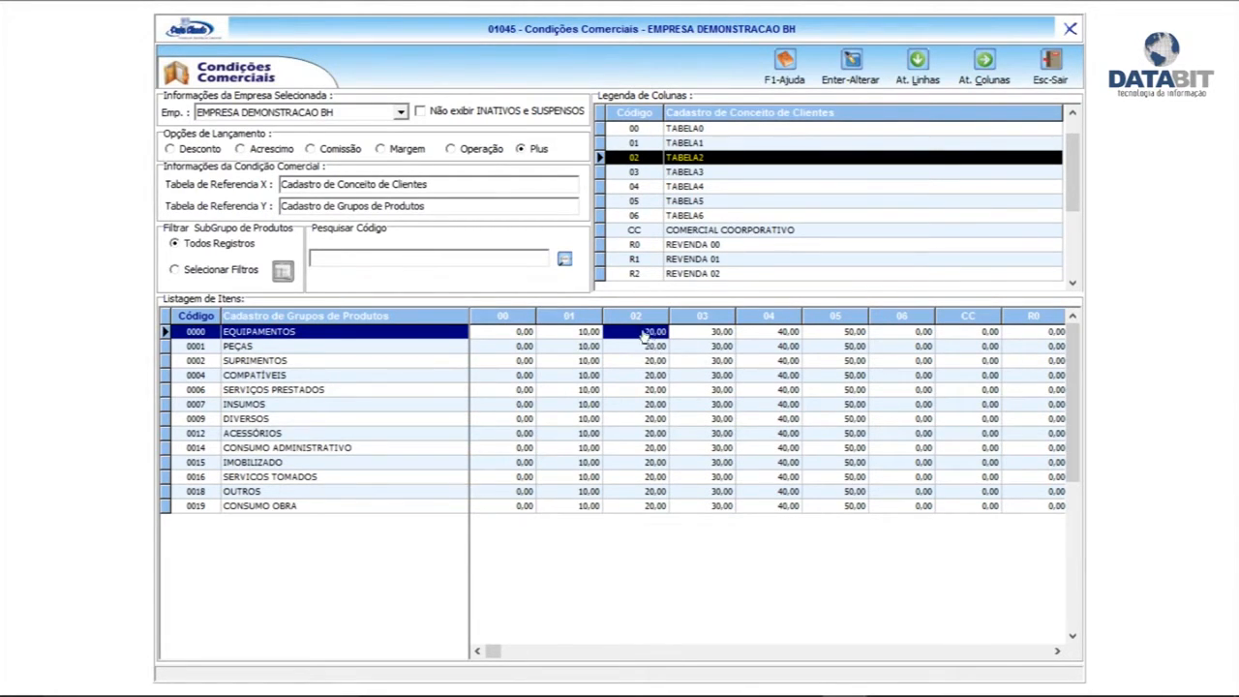
Enter a 60,00 Plus in column 06 and apply it to all product-group rows
{"action": "left_click", "coordinate": [714, 335]}
{"action": "left_click", "coordinate": [775, 334]}
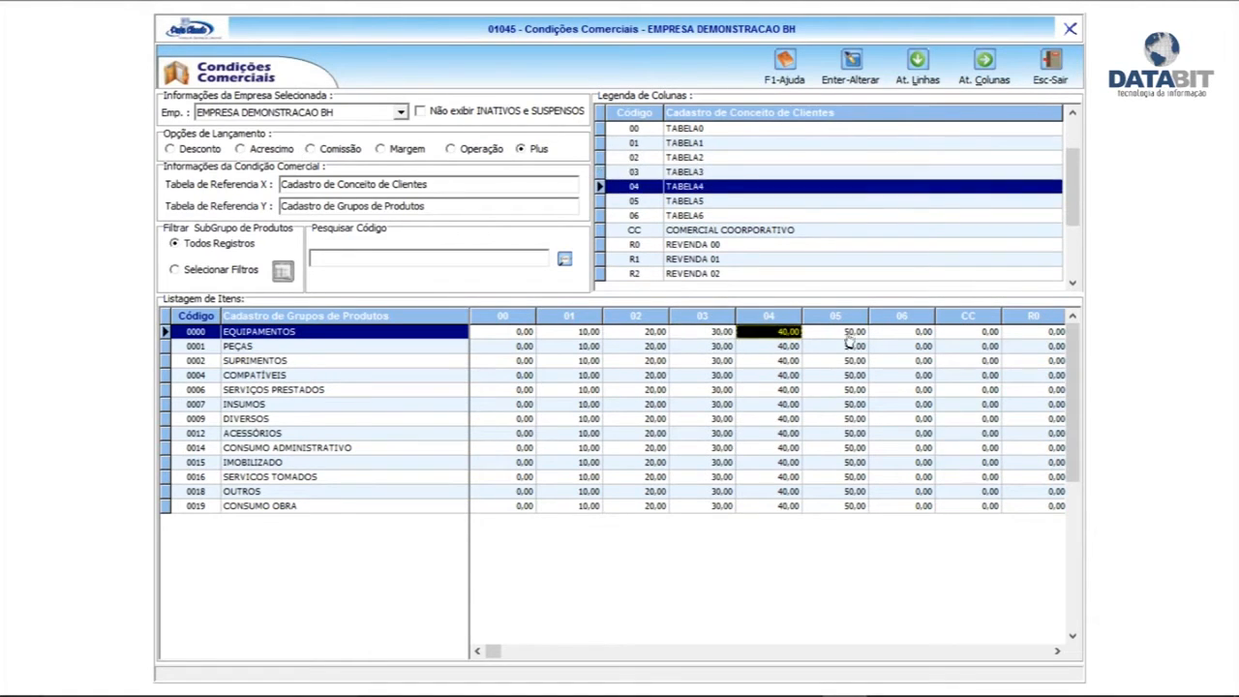
{"action": "left_click", "coordinate": [845, 336]}
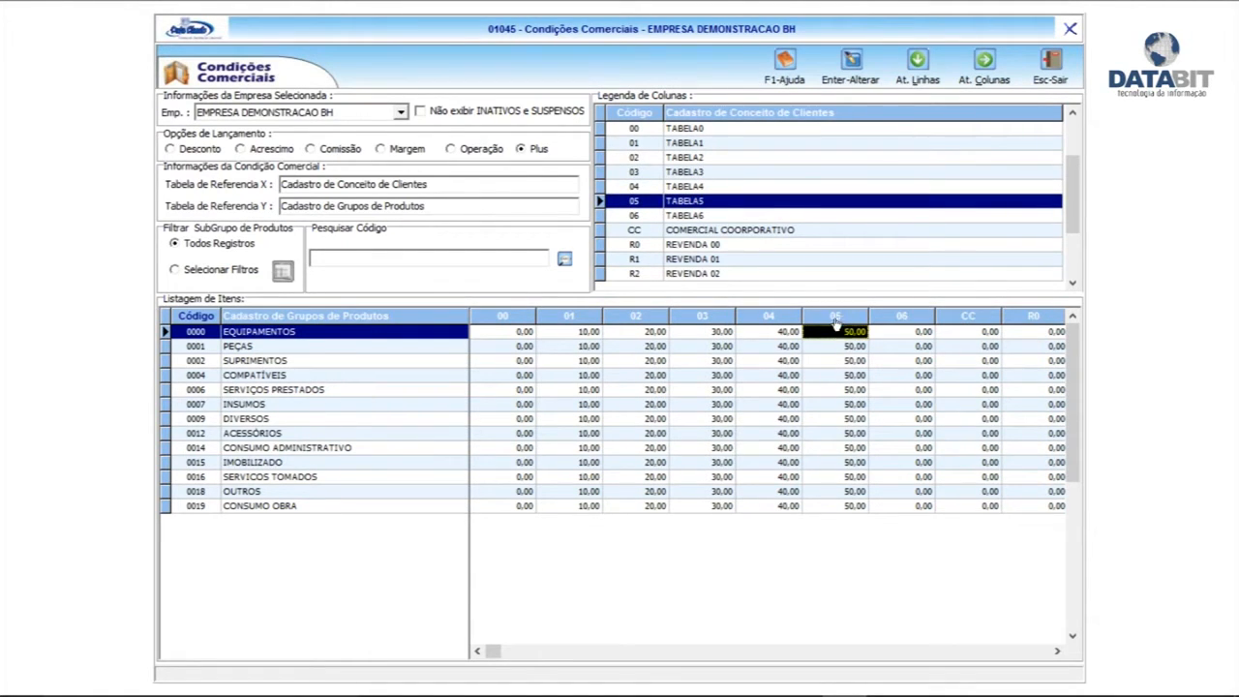
{"action": "left_click", "coordinate": [893, 339]}
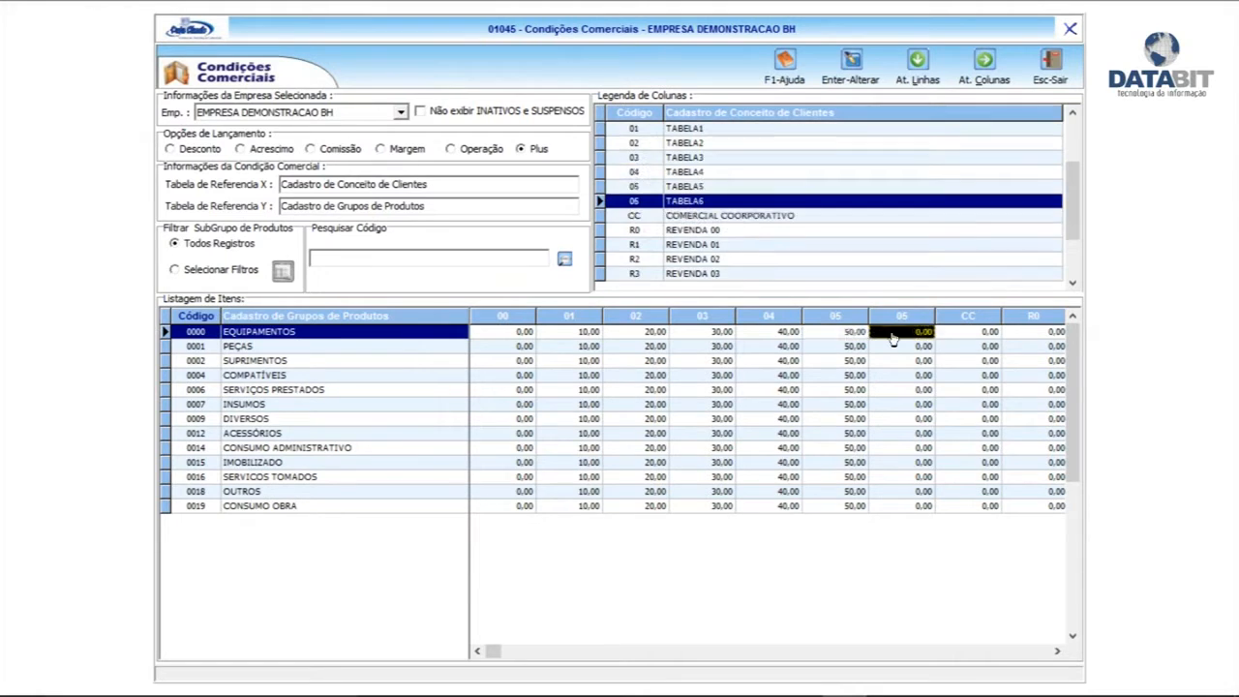
{"action": "key", "text": "Return"}
{"action": "type", "text": "60"}
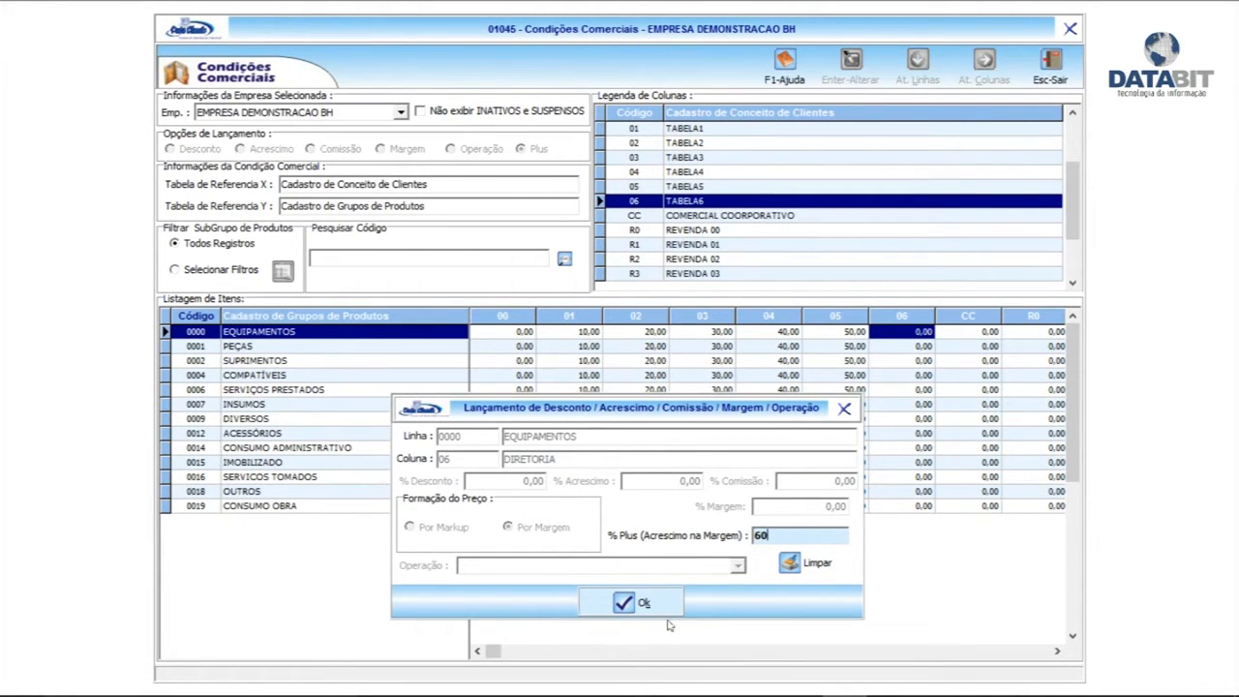
{"action": "left_click", "coordinate": [634, 602]}
{"action": "left_click", "coordinate": [916, 69]}
{"action": "left_click", "coordinate": [632, 414]}
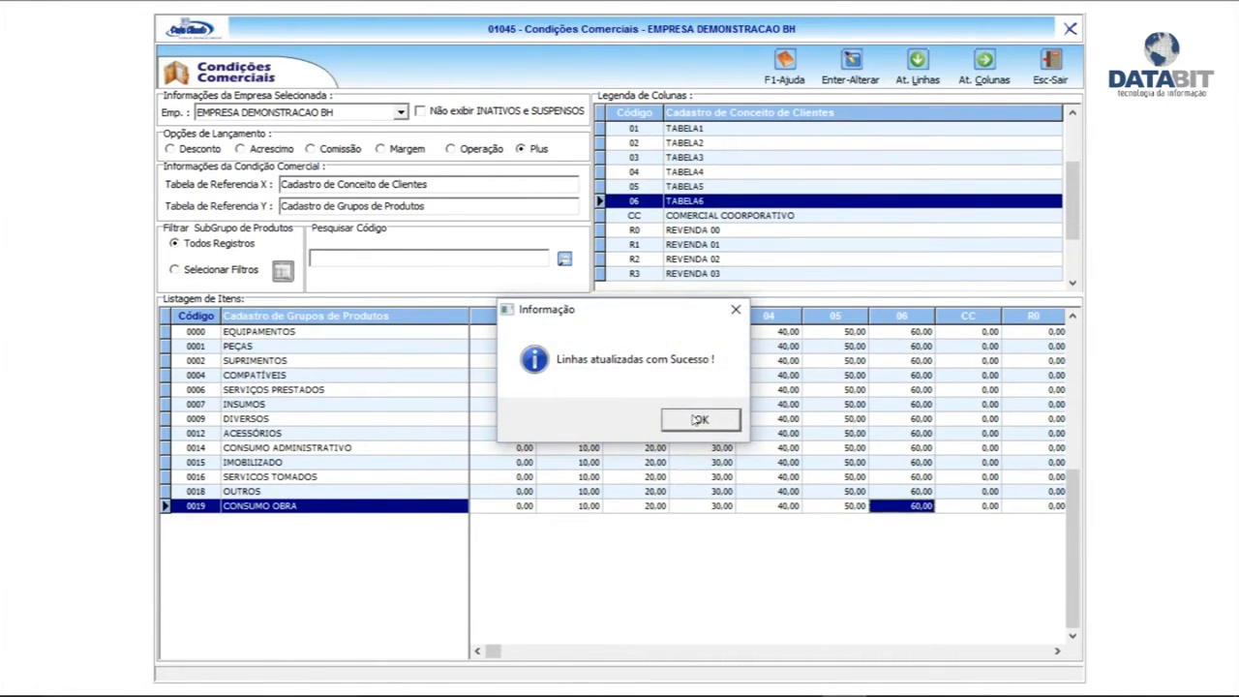
{"action": "left_click", "coordinate": [698, 419]}
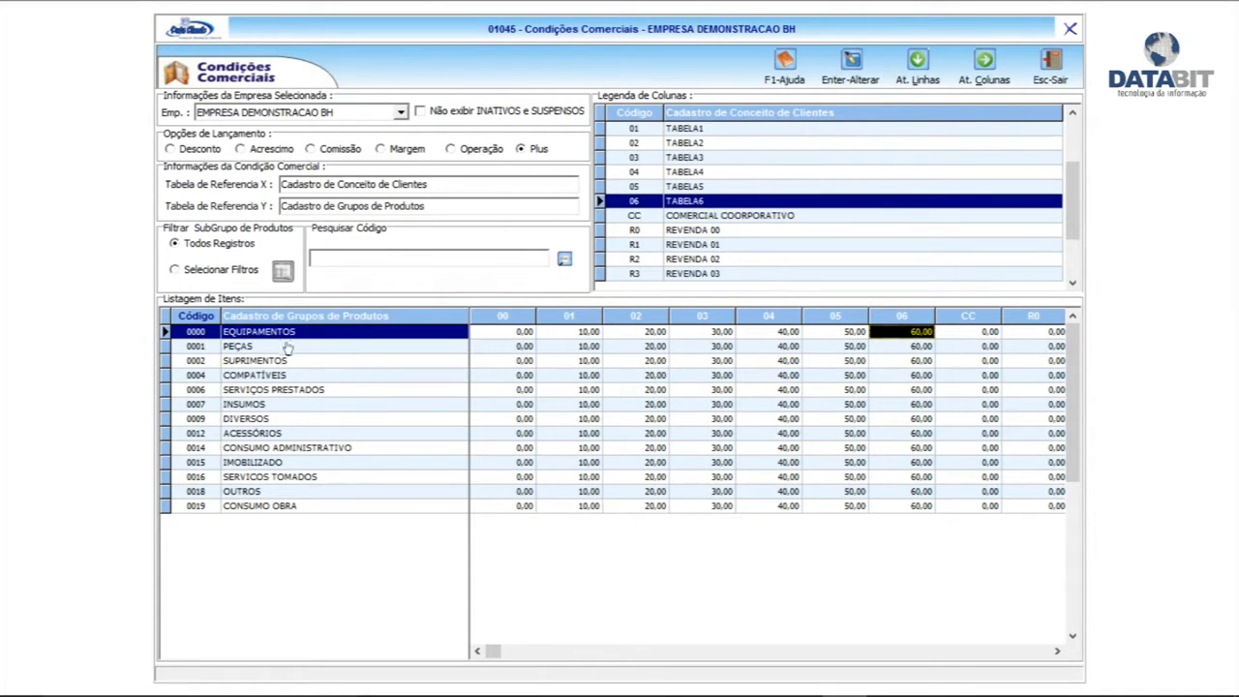
Browse the product-group rows and the EQUIPAMENTOS values in columns 00 and 01
{"action": "left_click", "coordinate": [294, 494]}
{"action": "left_click", "coordinate": [290, 375]}
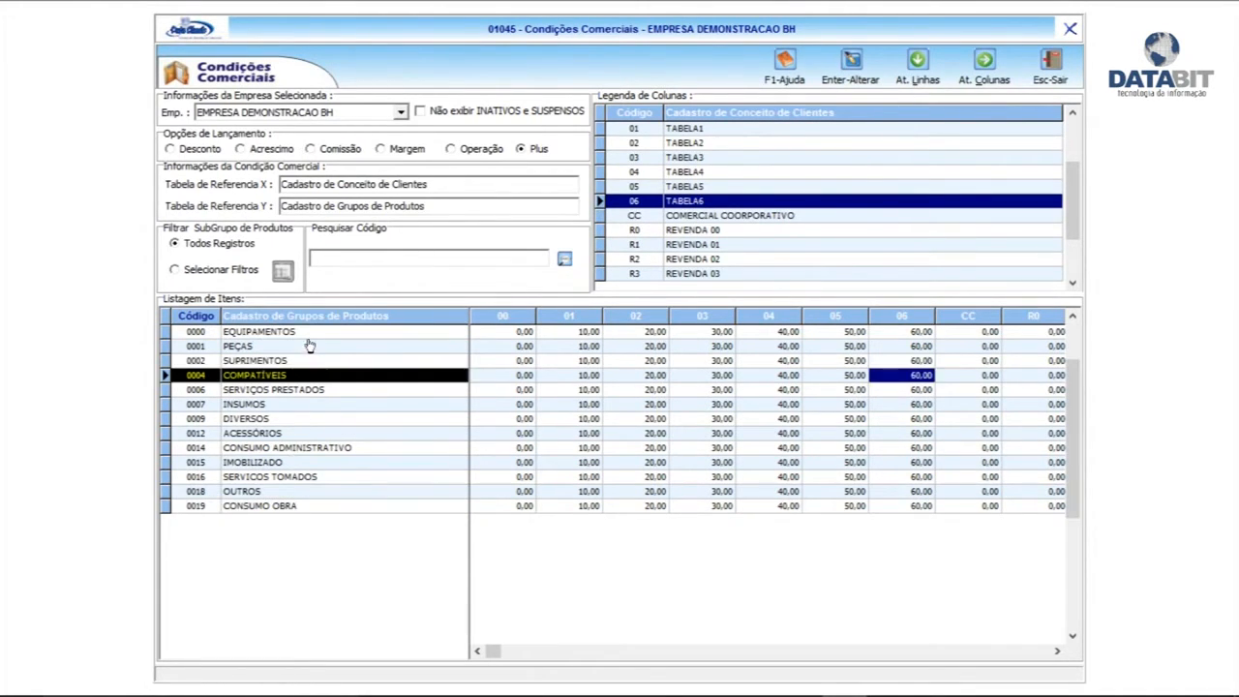
{"action": "left_click", "coordinate": [312, 346]}
{"action": "left_click", "coordinate": [314, 332]}
{"action": "left_click_drag", "start_coordinate": [386, 379], "coordinate": [304, 465]}
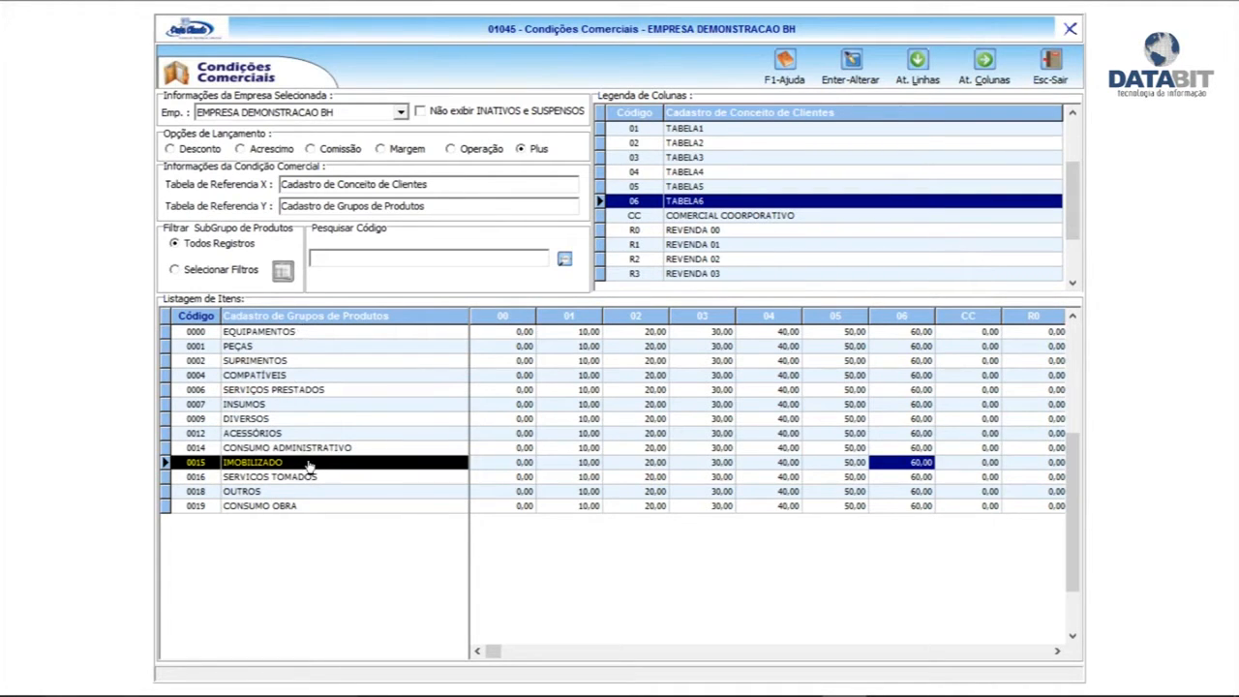
{"action": "left_click", "coordinate": [318, 332]}
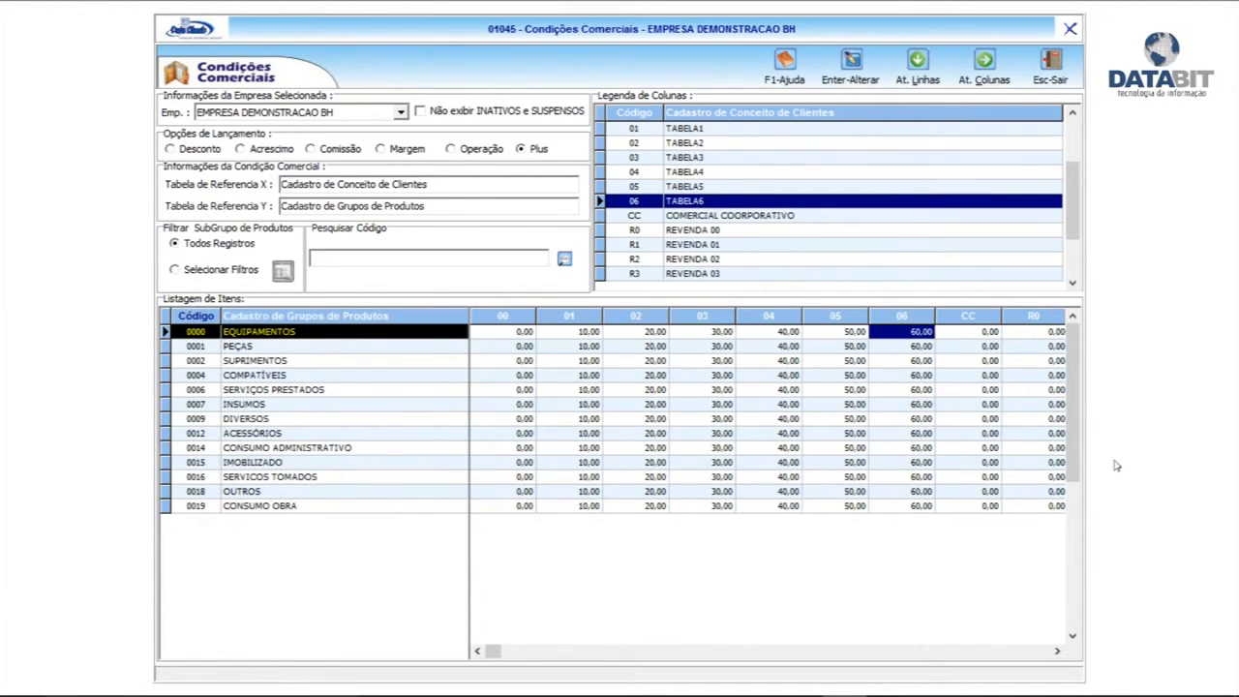
{"action": "left_click", "coordinate": [501, 333]}
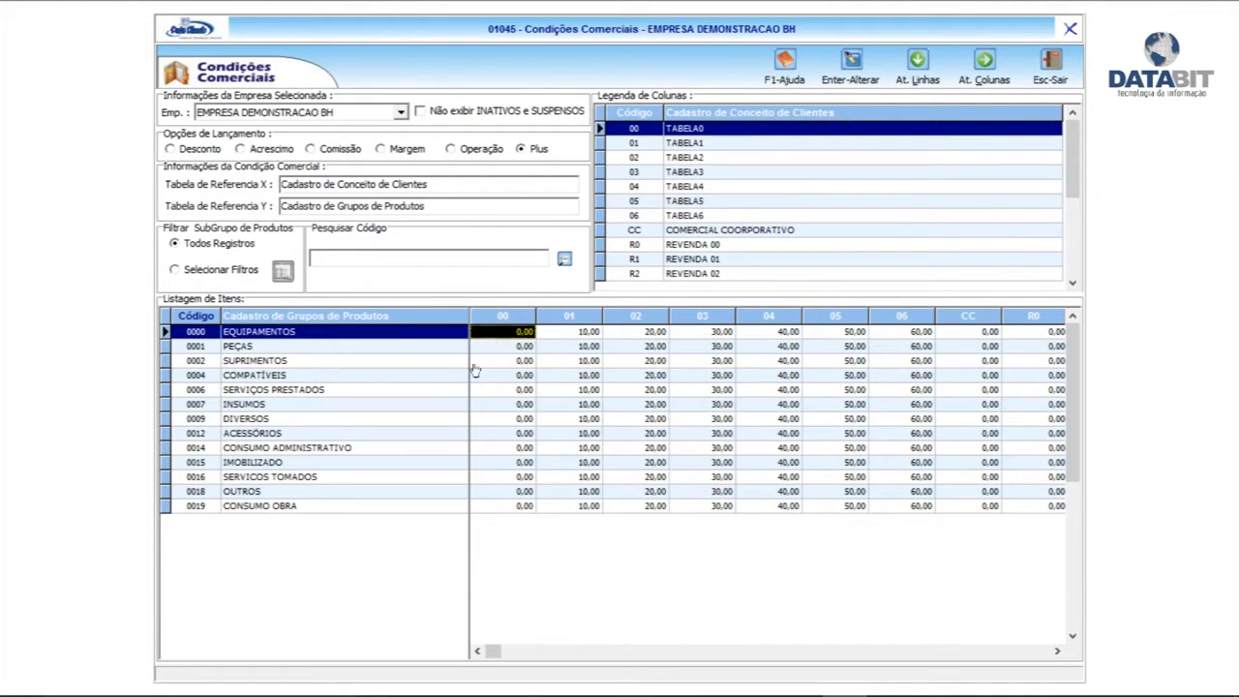
{"action": "left_click", "coordinate": [579, 334]}
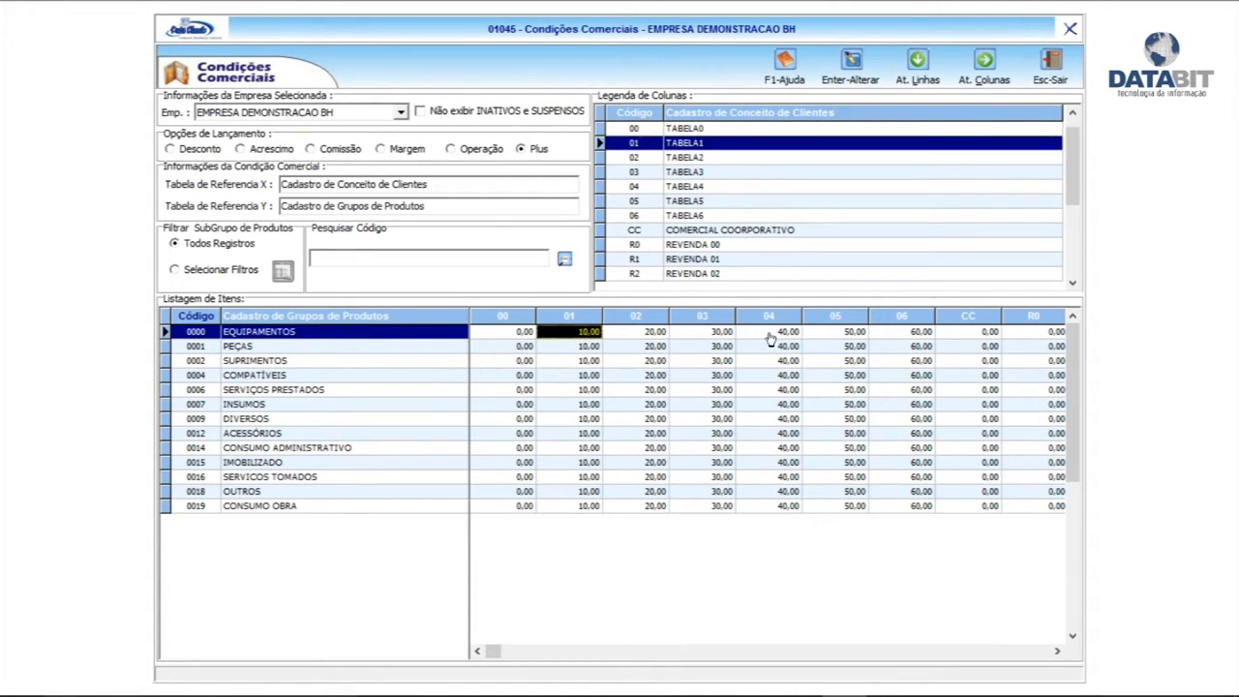
Switch to commission values and enter a 6 commission in column 05 for EQUIPAMENTOS
{"action": "left_click", "coordinate": [322, 151]}
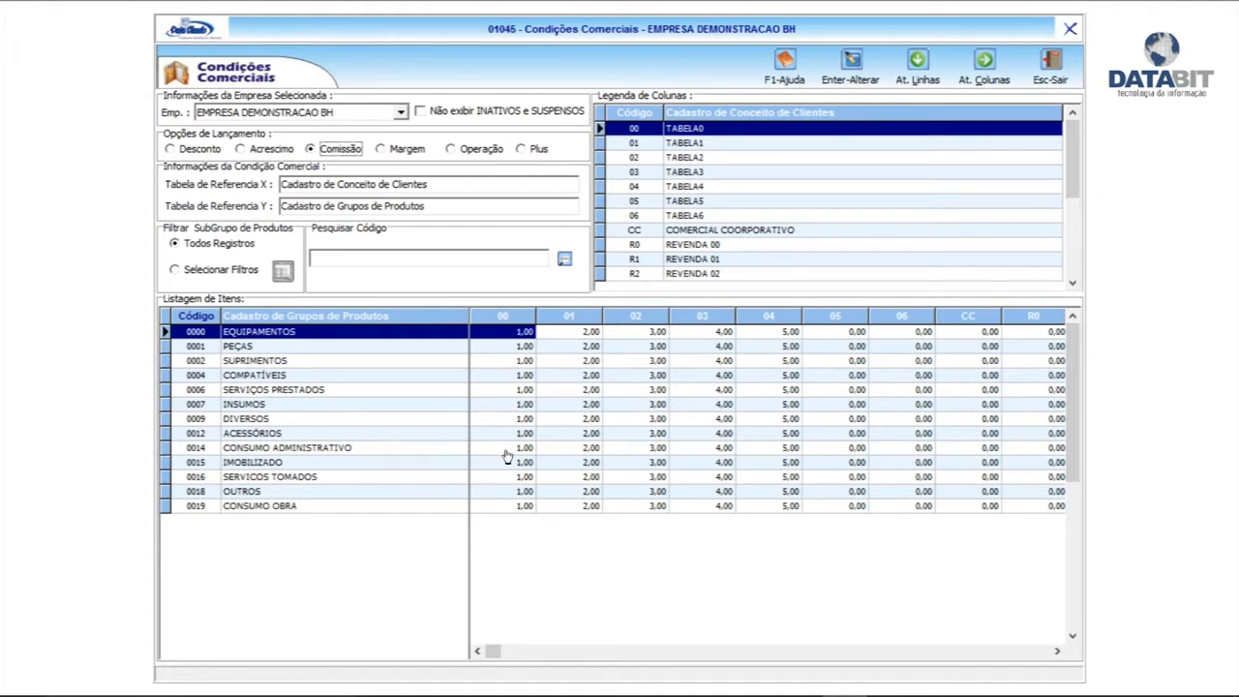
{"action": "left_click", "coordinate": [585, 334]}
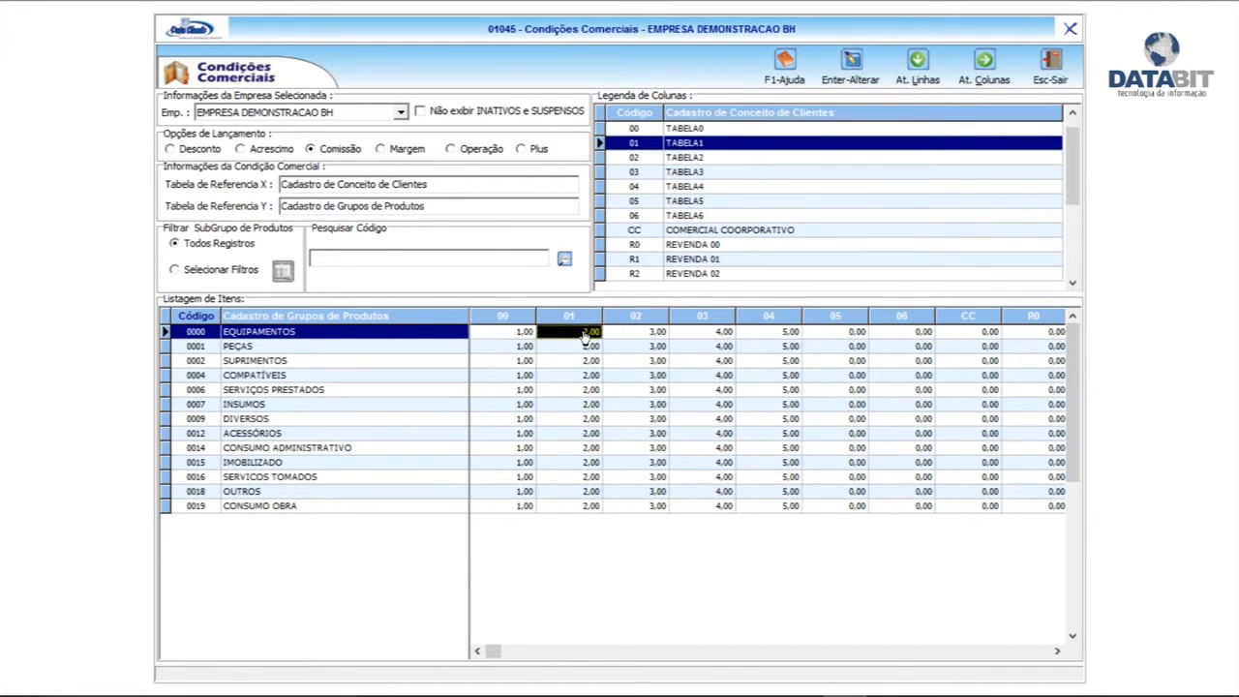
{"action": "left_click", "coordinate": [645, 334]}
{"action": "left_click", "coordinate": [716, 337]}
{"action": "left_click", "coordinate": [782, 338]}
{"action": "left_click", "coordinate": [849, 336]}
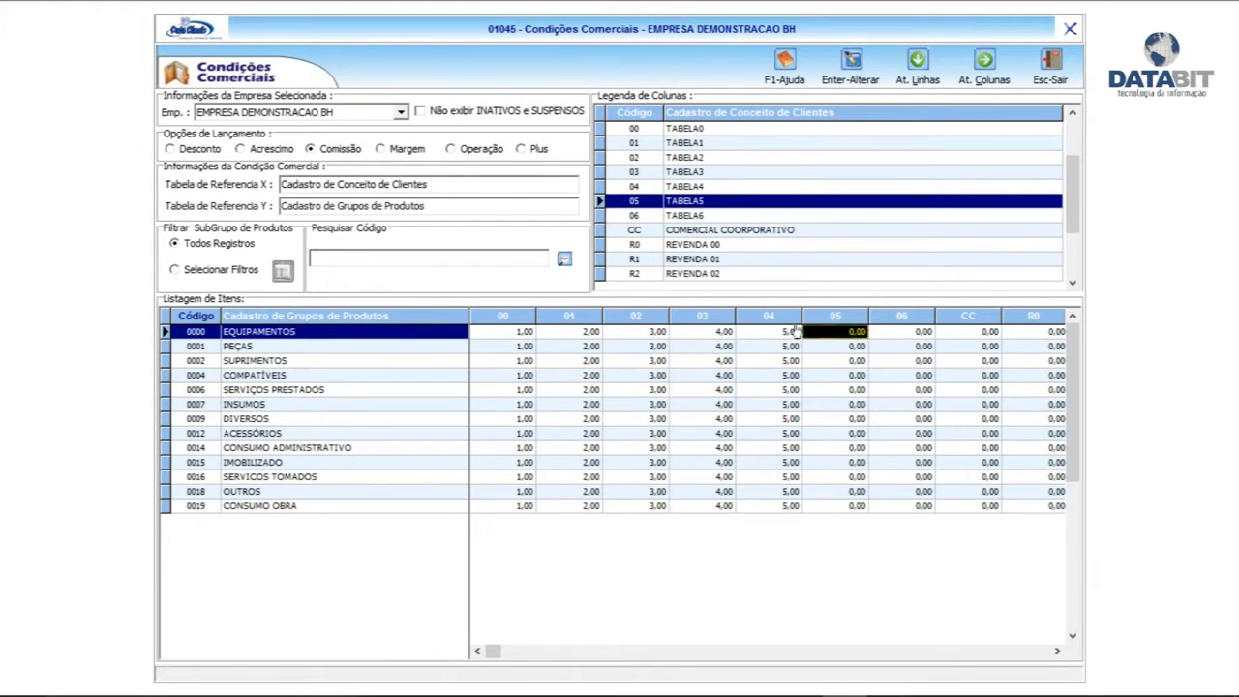
{"action": "double_click", "coordinate": [847, 336]}
{"action": "type", "text": "6"}
{"action": "left_click", "coordinate": [635, 604]}
Enter a 7 commission in column 06 and apply it to every product group
{"action": "double_click", "coordinate": [889, 334]}
{"action": "type", "text": "7"}
{"action": "key", "text": "Tab"}
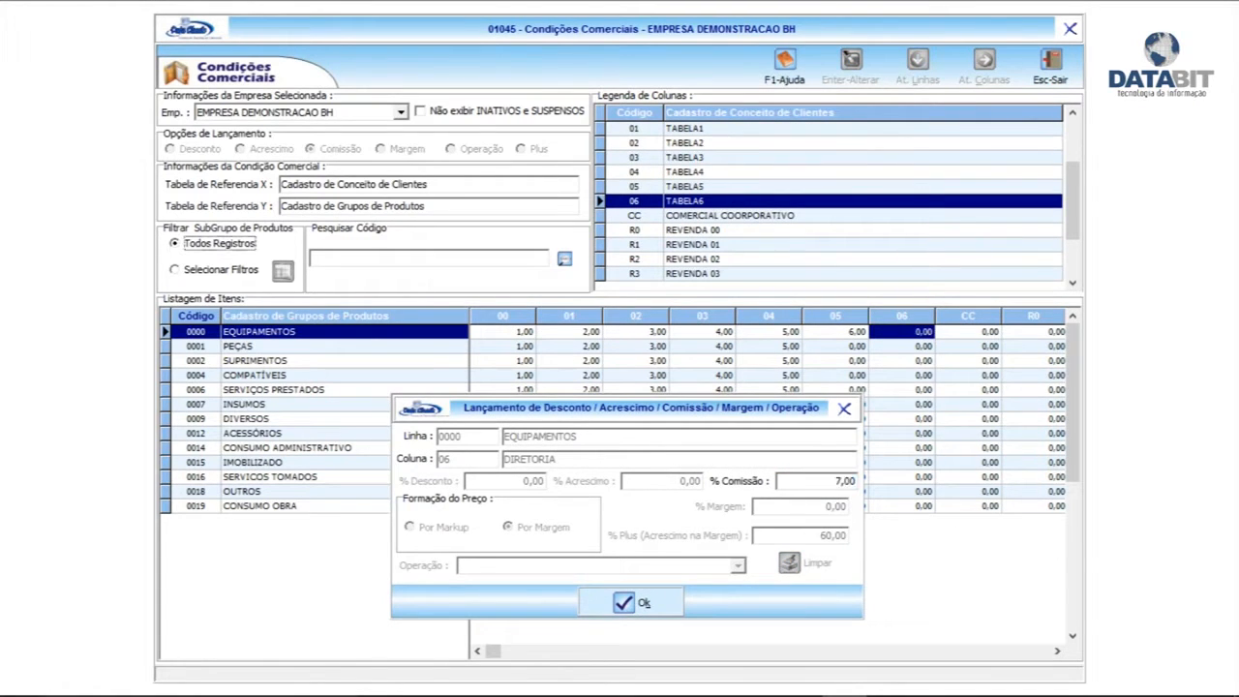
{"action": "left_click", "coordinate": [659, 599]}
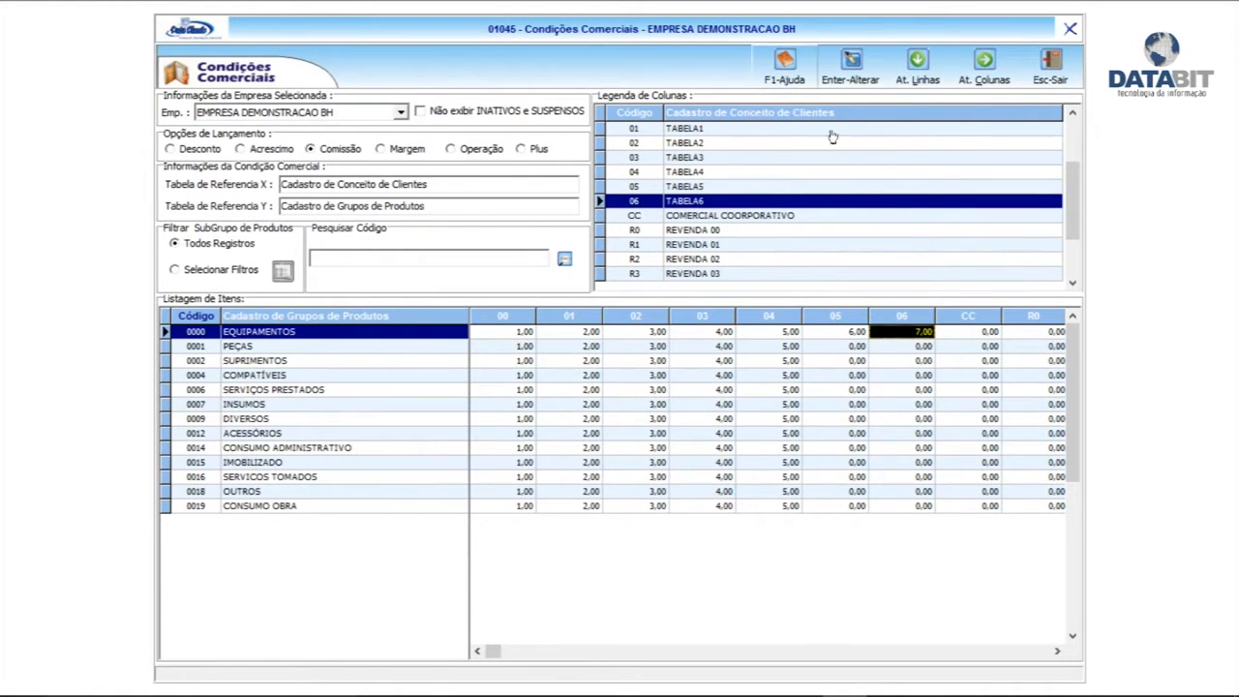
{"action": "left_click", "coordinate": [918, 64]}
{"action": "left_click", "coordinate": [632, 419]}
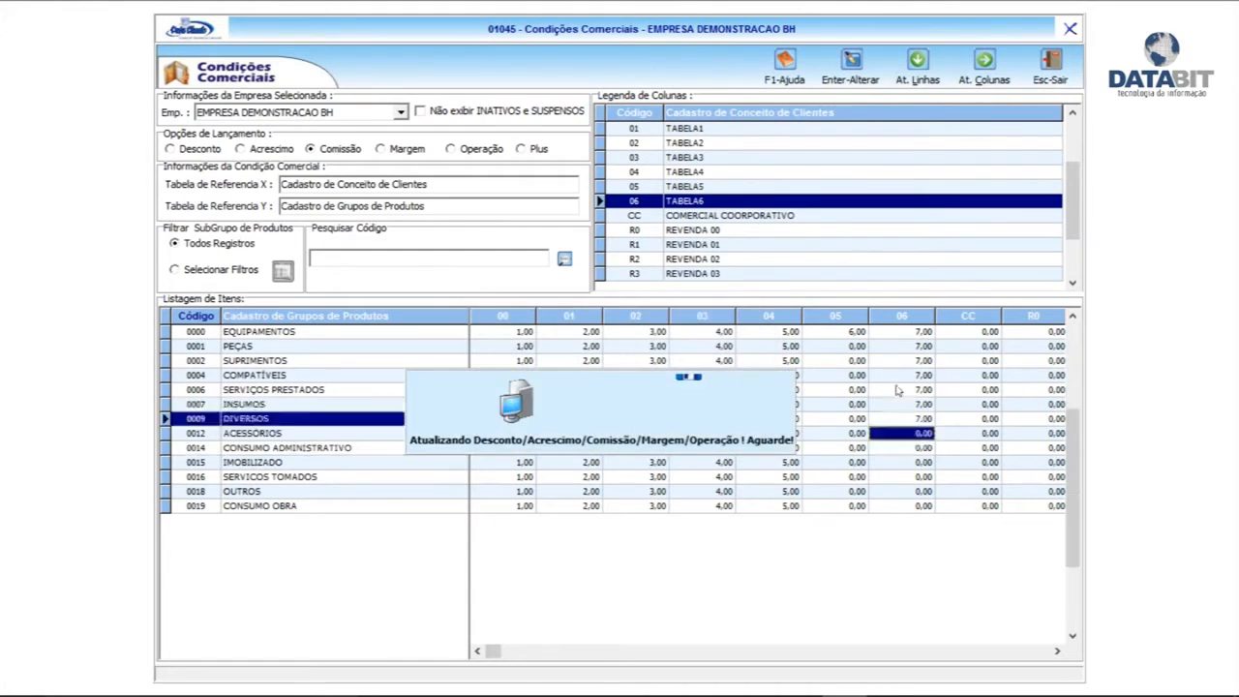
{"action": "left_click", "coordinate": [690, 424]}
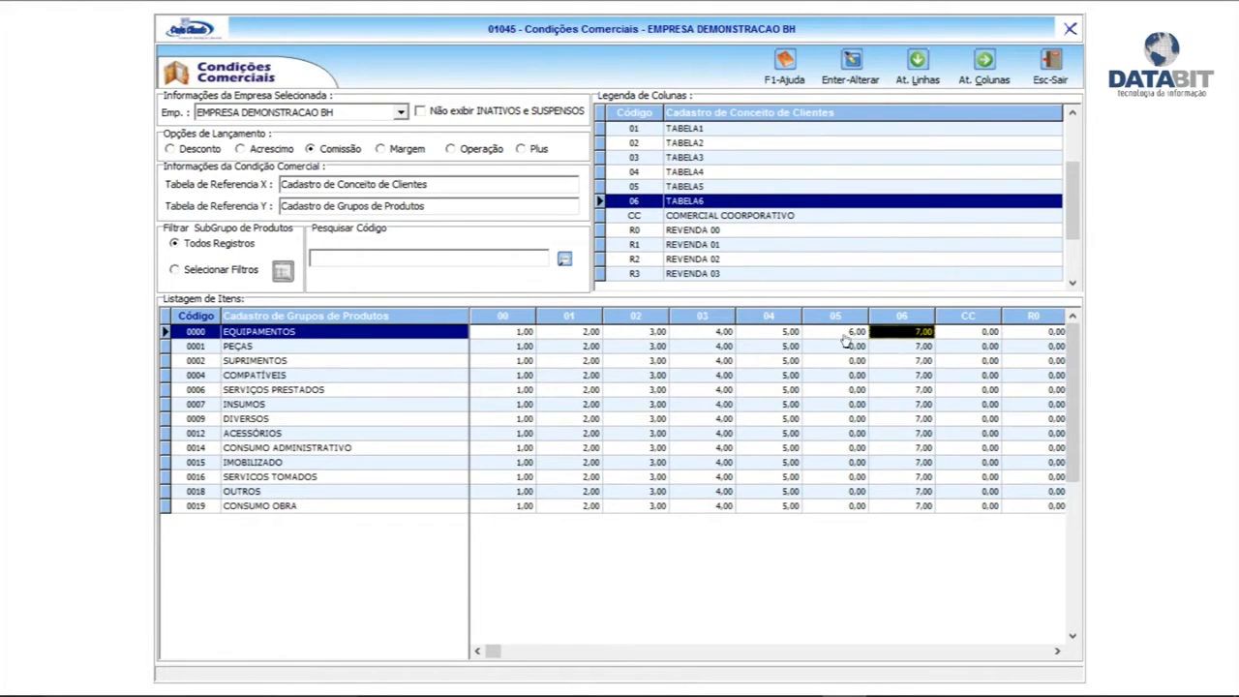
Apply column 05's 6,00 commission to every product group
{"action": "left_click", "coordinate": [848, 334]}
{"action": "left_click", "coordinate": [918, 63]}
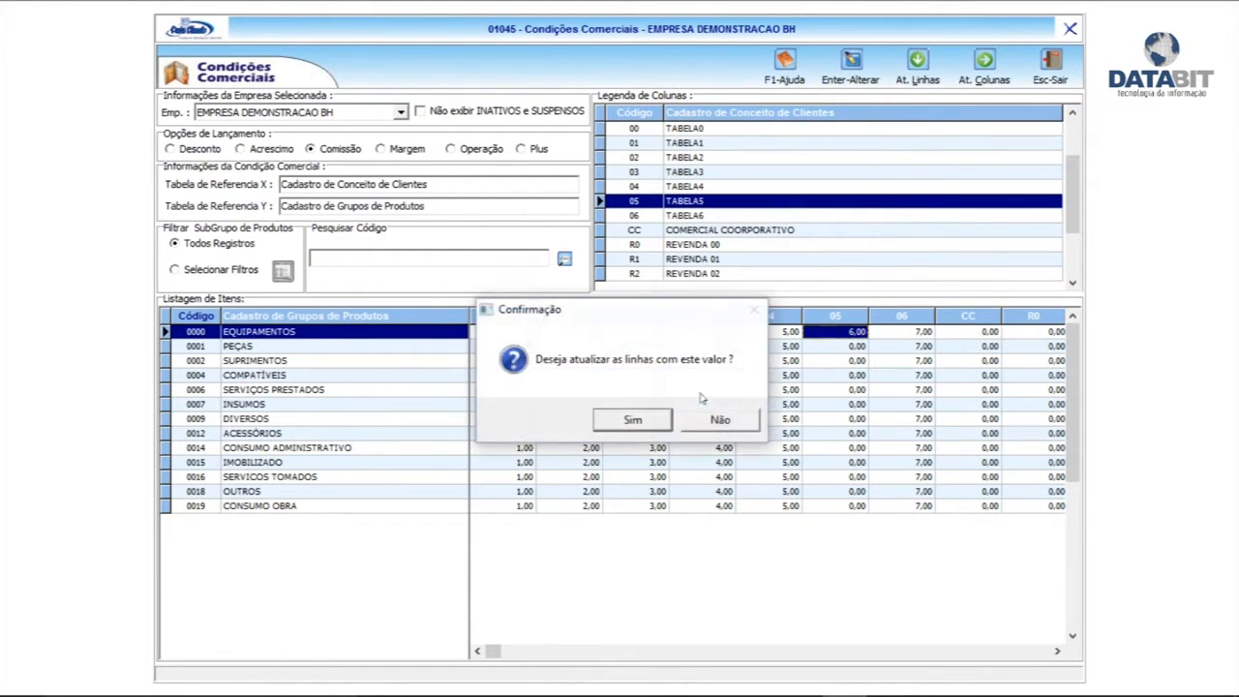
{"action": "left_click", "coordinate": [633, 495]}
{"action": "left_click", "coordinate": [719, 424]}
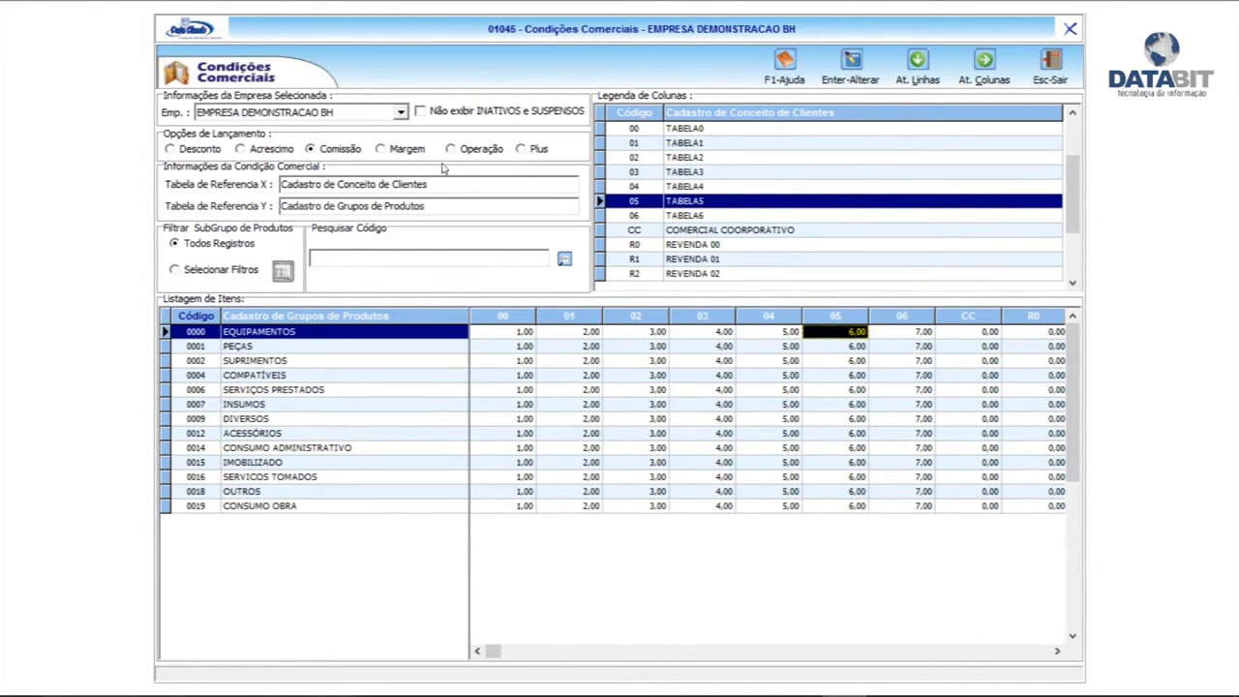
Review the Plus, Margem, Acréscimo, Desconto and commission values, then exit Condições Comerciais
{"action": "left_click", "coordinate": [522, 150]}
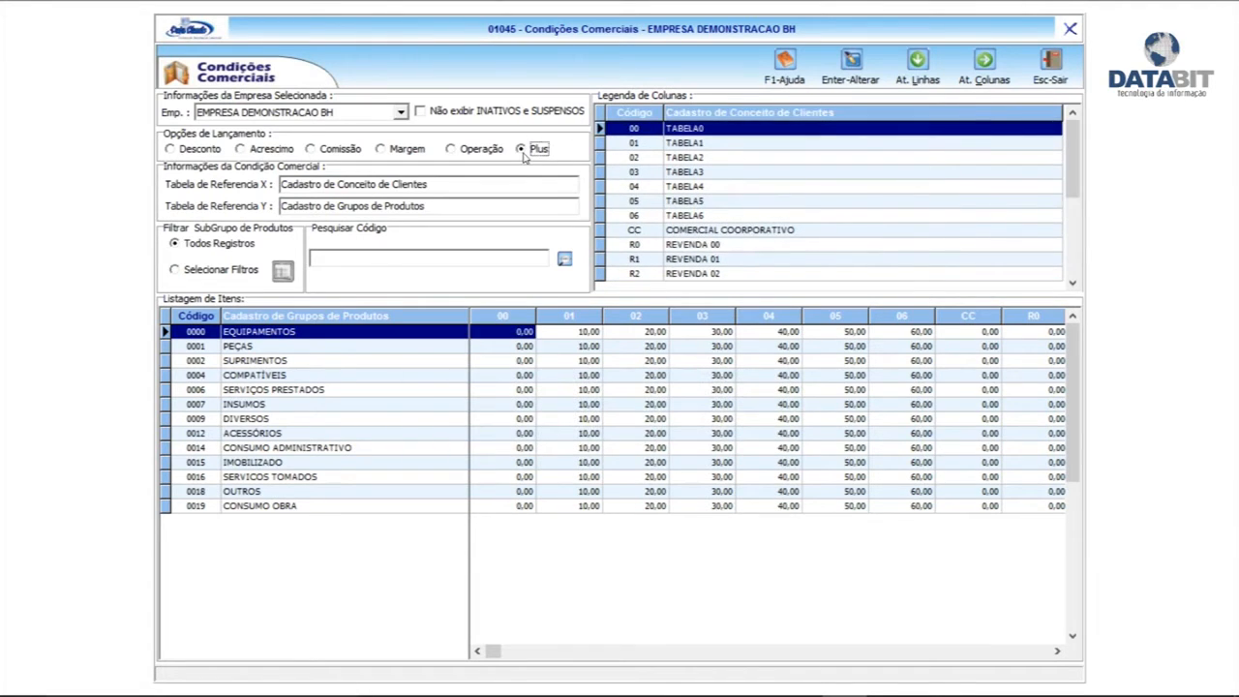
{"action": "left_click", "coordinate": [413, 151]}
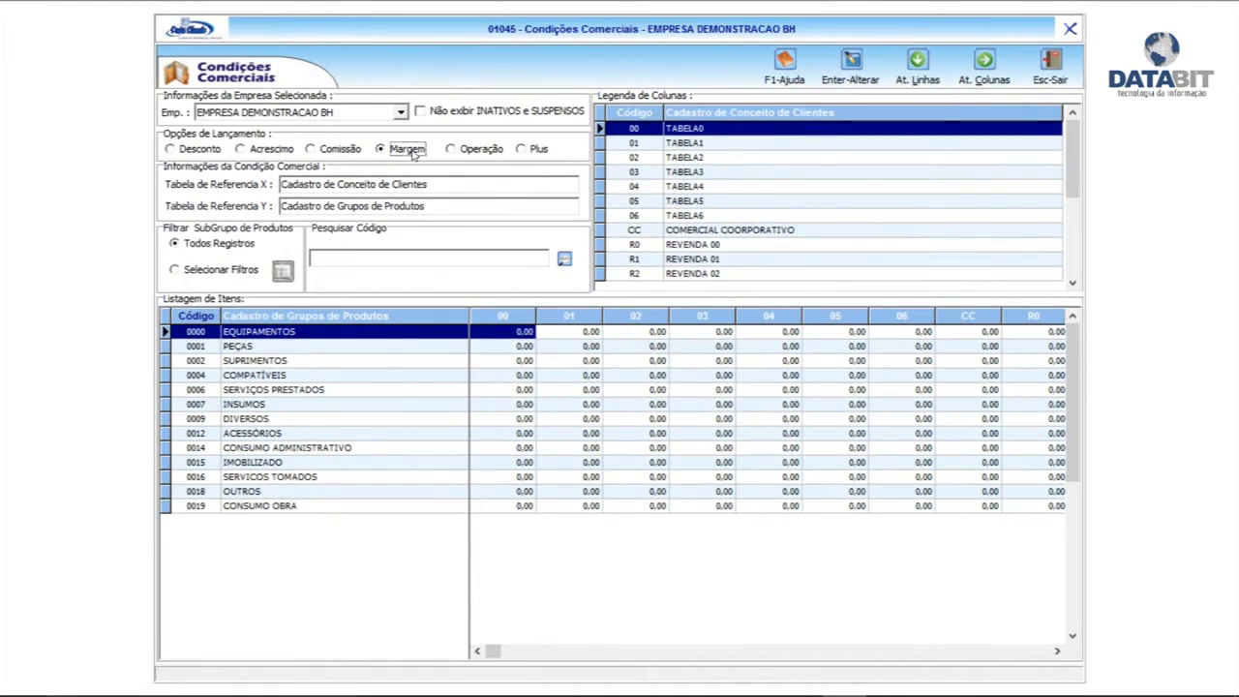
{"action": "left_click", "coordinate": [269, 152]}
{"action": "left_click", "coordinate": [168, 150]}
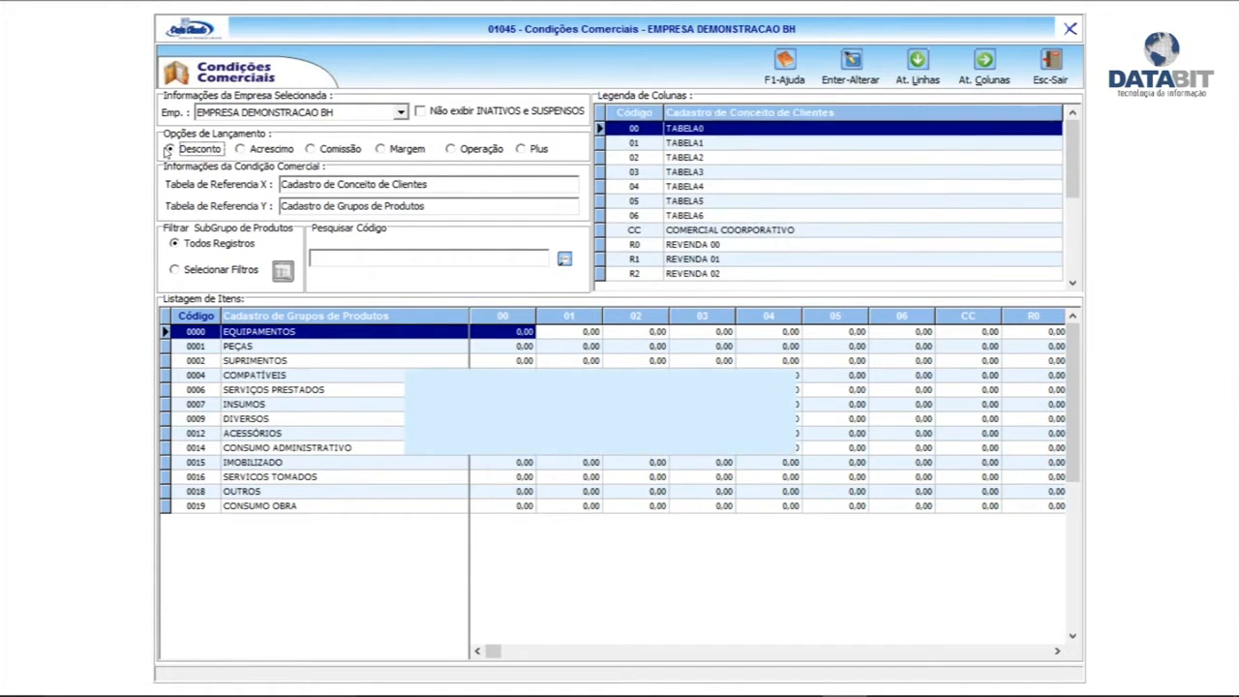
{"action": "left_click", "coordinate": [540, 152]}
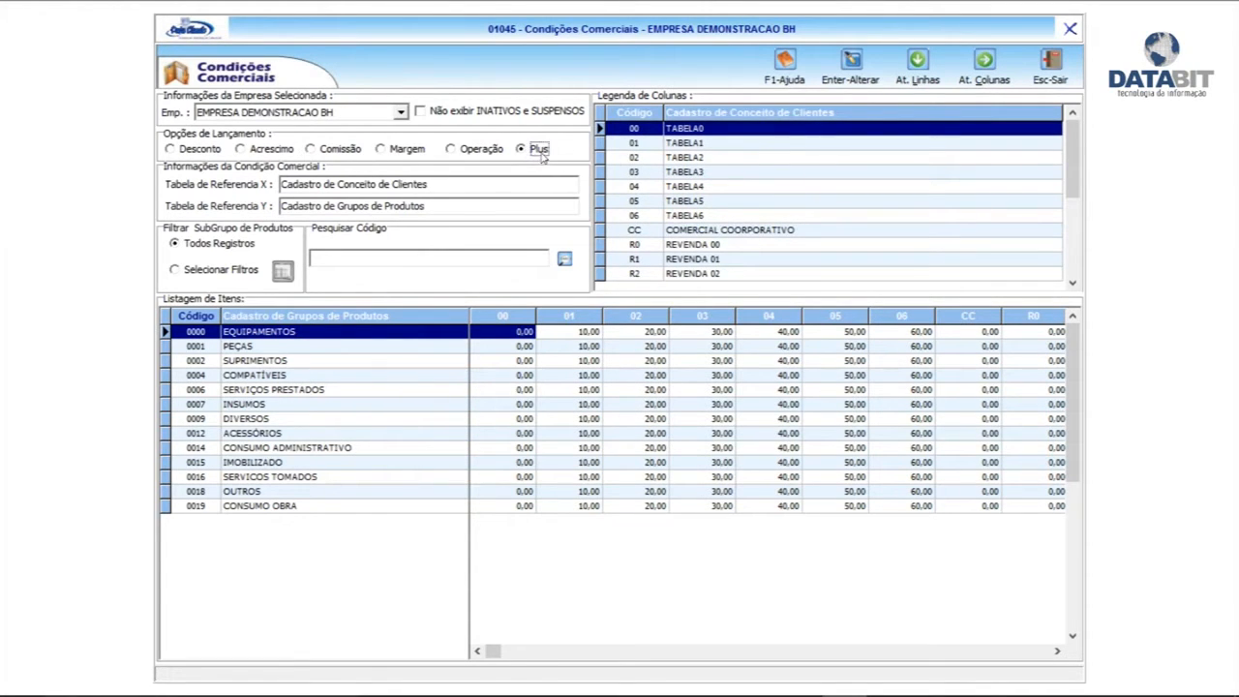
{"action": "left_click", "coordinate": [327, 153]}
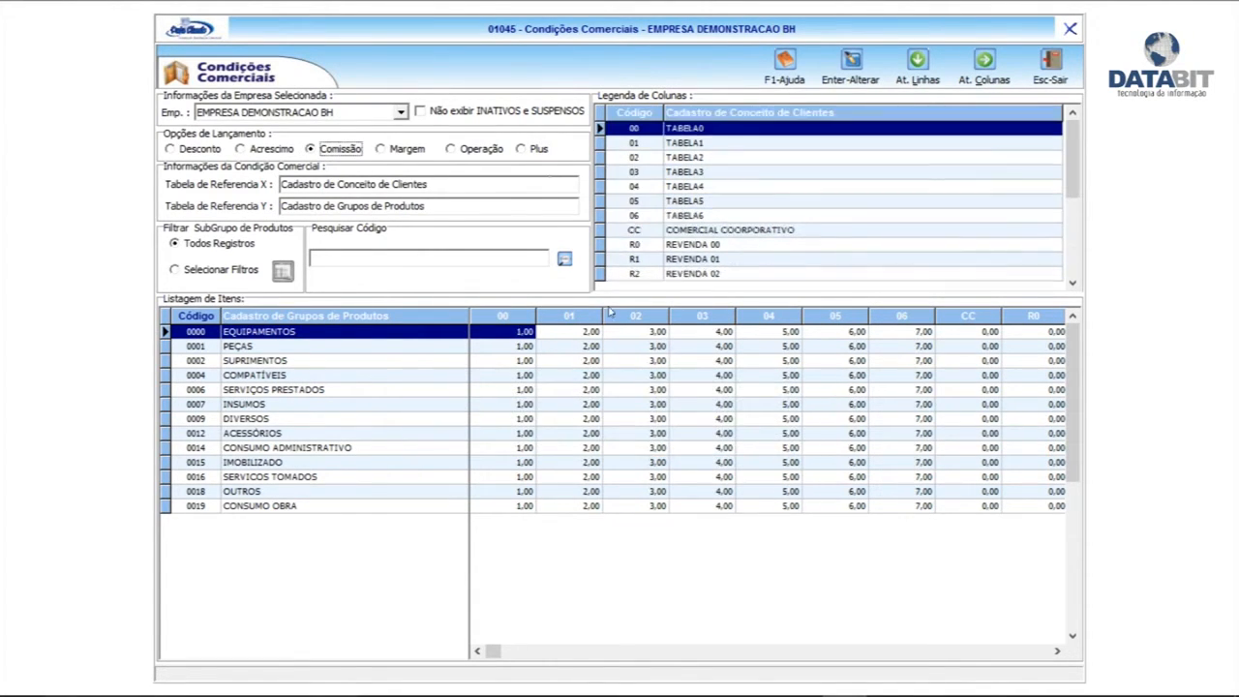
{"action": "left_click", "coordinate": [1065, 60]}
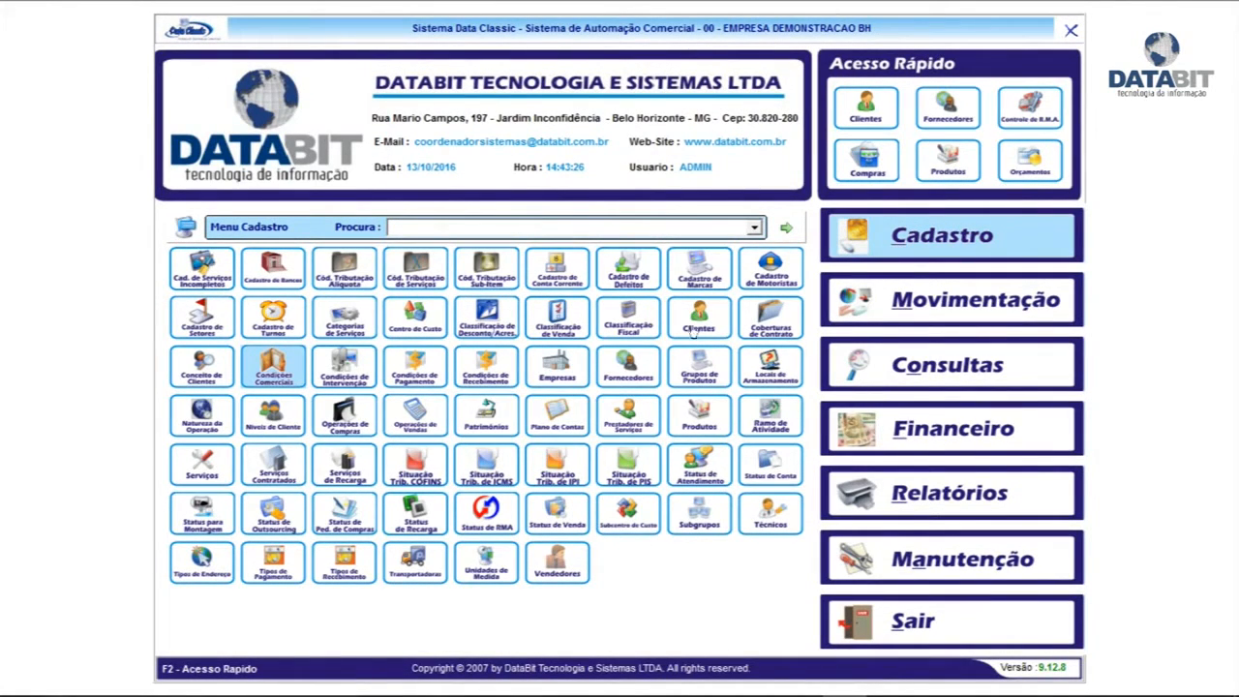
Reopen the product register filtered by TONER and open TONER PRETO KATUN TIPO 2110
{"action": "left_click", "coordinate": [596, 366]}
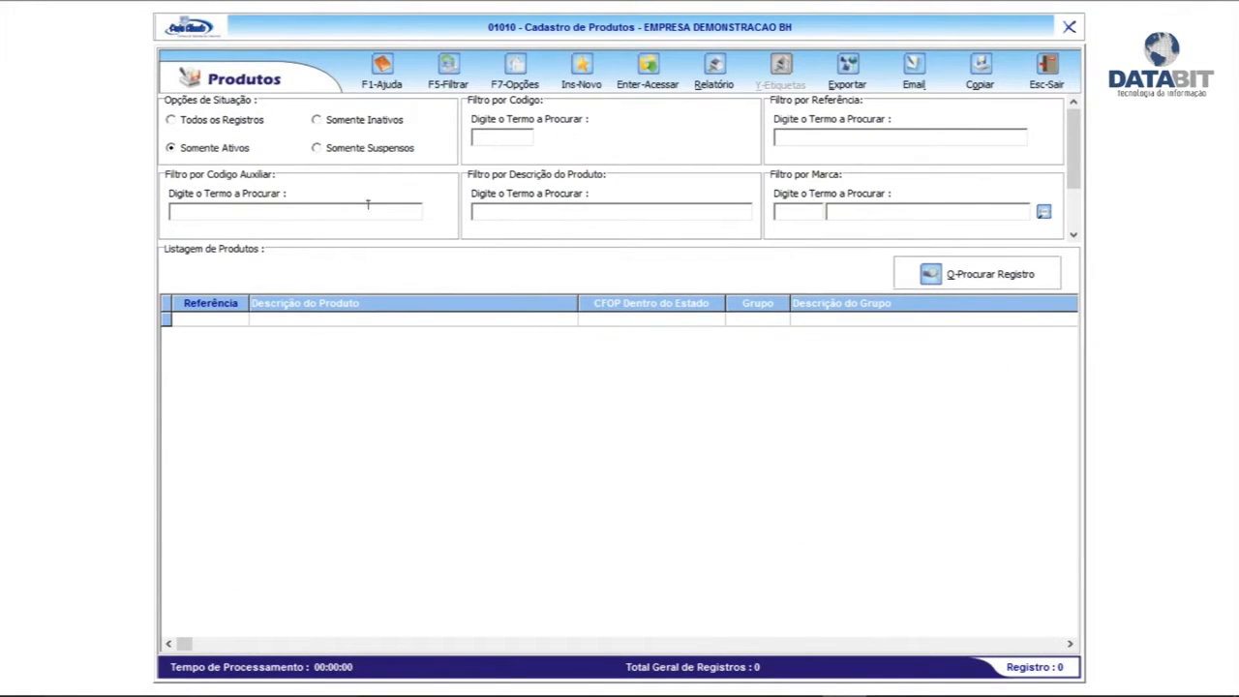
{"action": "left_click", "coordinate": [548, 210]}
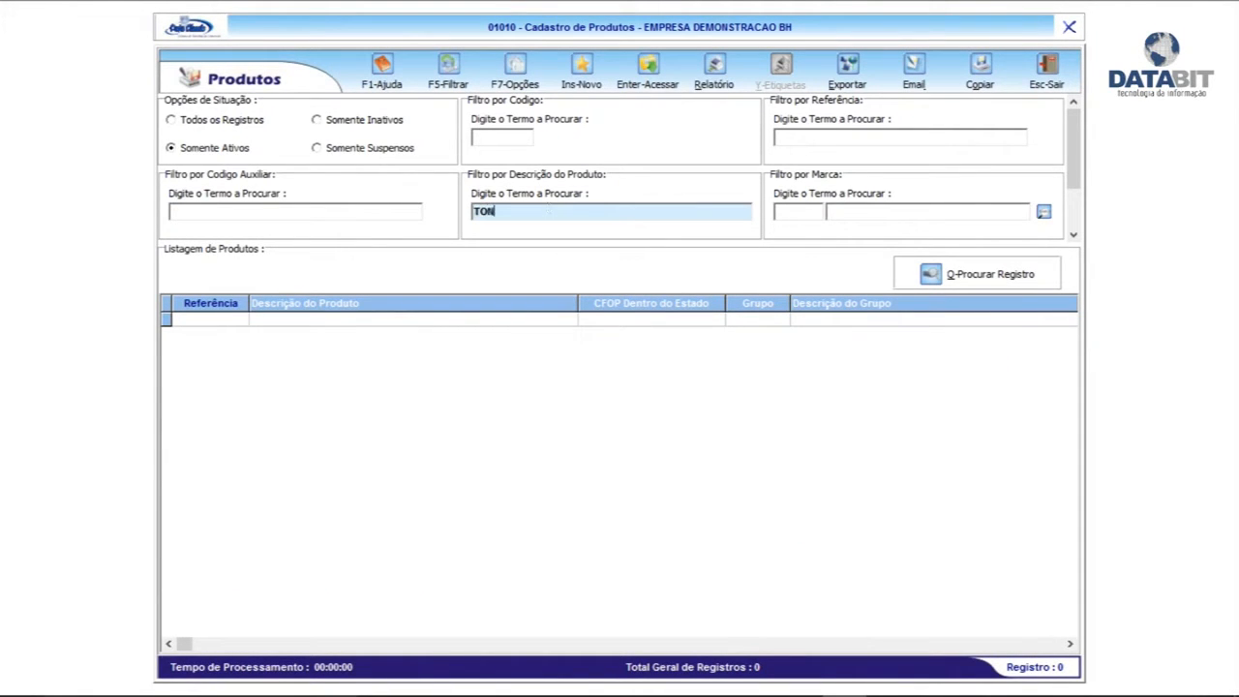
{"action": "type", "text": "TONER"}
{"action": "key", "text": "F5"}
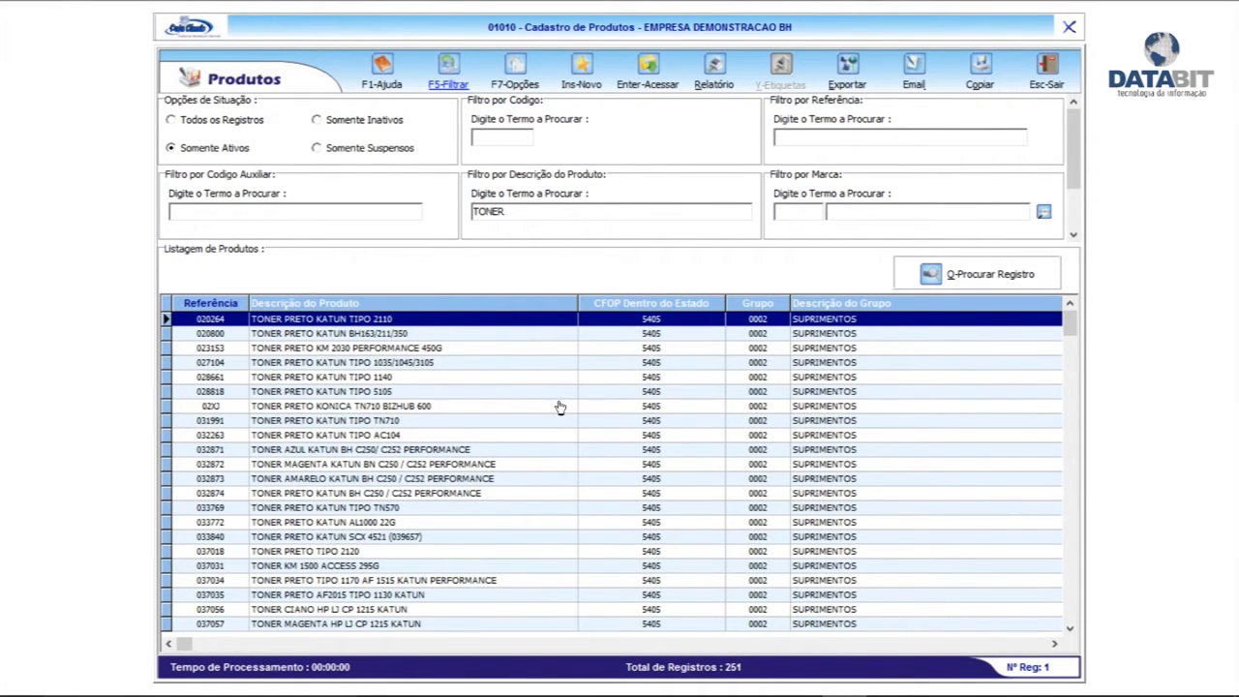
{"action": "double_click", "coordinate": [462, 358]}
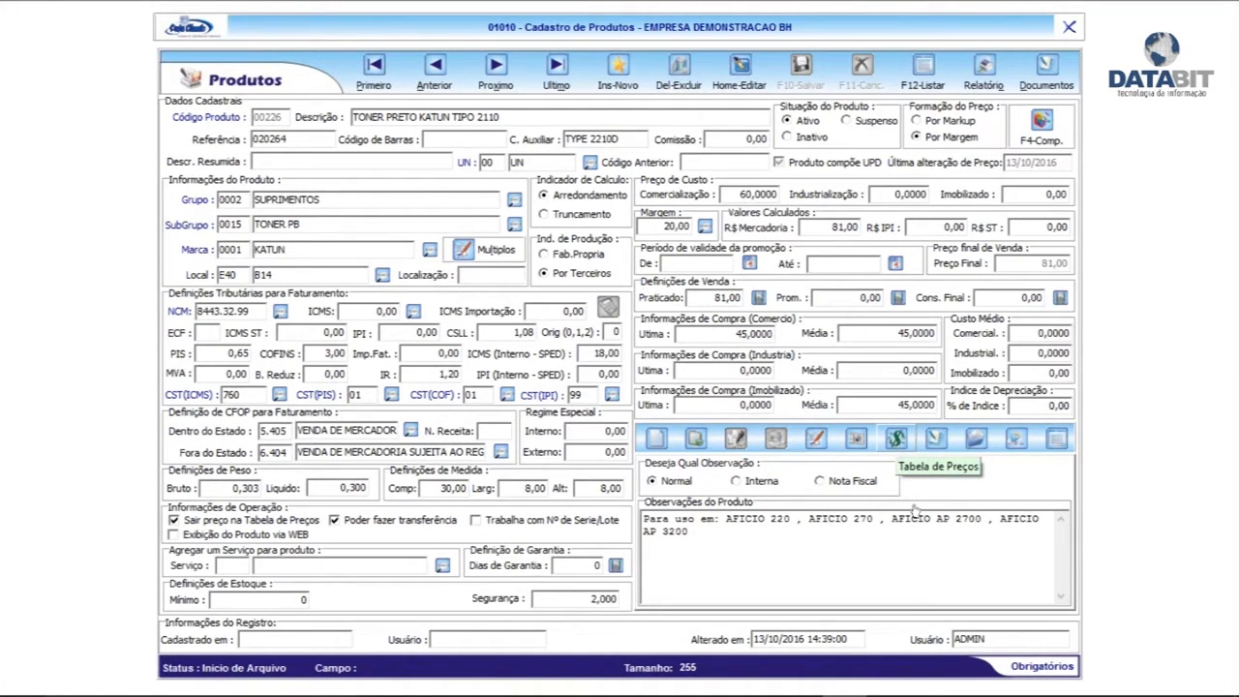
Show the toner's price tables and step from TABELA0 (81,00) through TABELA6 (426,44) and back to TABELA0
{"action": "left_click", "coordinate": [896, 441]}
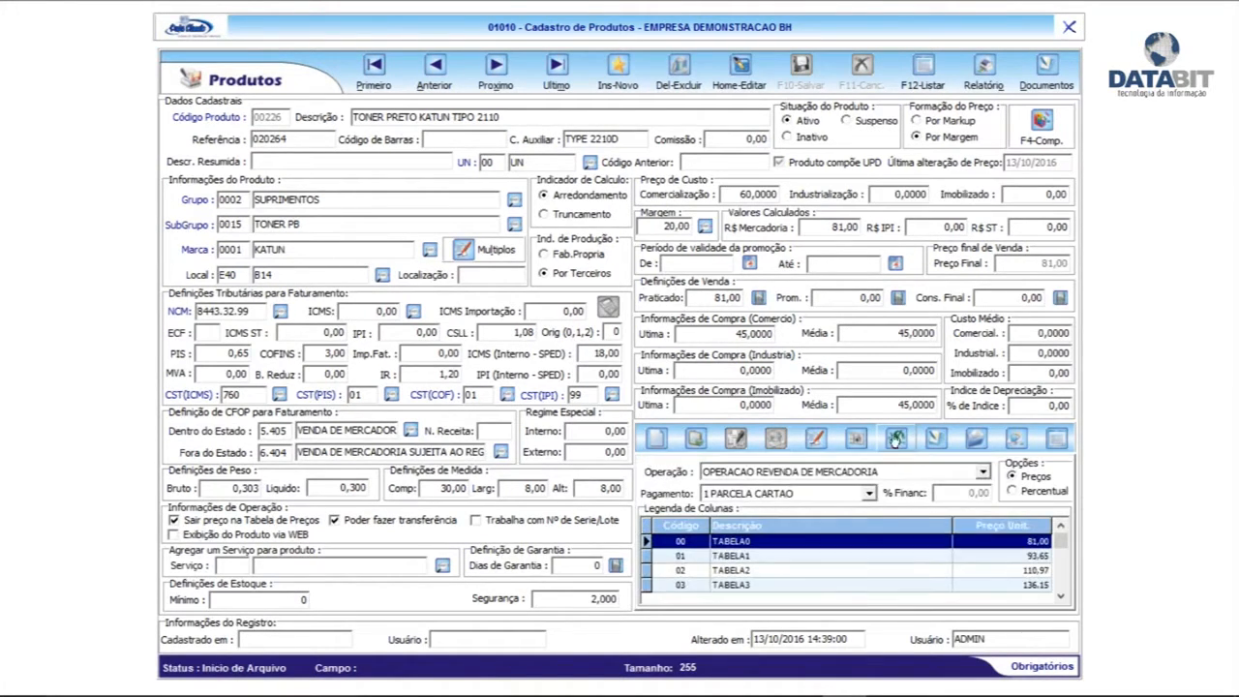
{"action": "left_click", "coordinate": [1032, 558]}
{"action": "left_click", "coordinate": [1061, 597]}
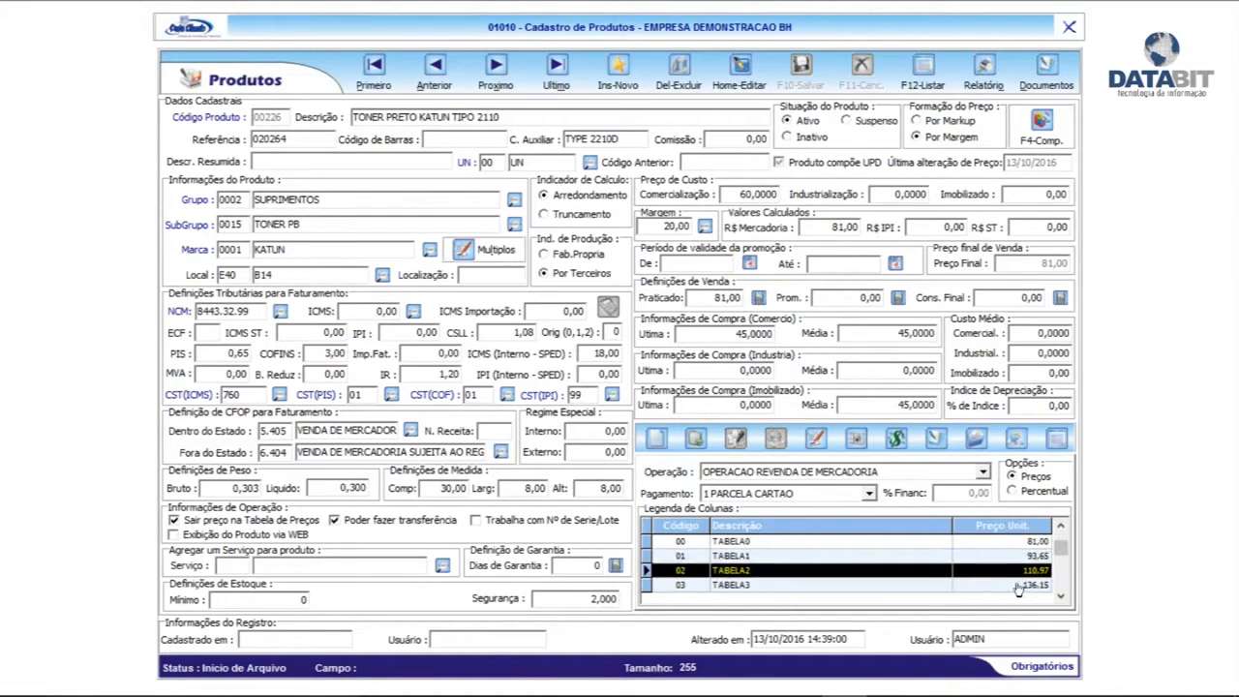
{"action": "left_click", "coordinate": [1061, 596]}
{"action": "left_click", "coordinate": [1061, 597]}
{"action": "left_click", "coordinate": [1061, 596]}
{"action": "left_click", "coordinate": [1061, 596]}
{"action": "left_click", "coordinate": [1061, 596]}
{"action": "left_click", "coordinate": [1061, 597]}
{"action": "left_click", "coordinate": [1062, 596]}
{"action": "left_click", "coordinate": [1061, 525]}
{"action": "left_click", "coordinate": [1061, 525]}
{"action": "left_click", "coordinate": [1061, 525]}
{"action": "left_click", "coordinate": [1061, 524]}
{"action": "left_click", "coordinate": [1061, 525]}
{"action": "left_click", "coordinate": [1061, 525]}
{"action": "left_click", "coordinate": [1061, 524]}
{"action": "scroll", "coordinate": [1066, 602], "scroll_direction": "down", "scroll_amount": 4}
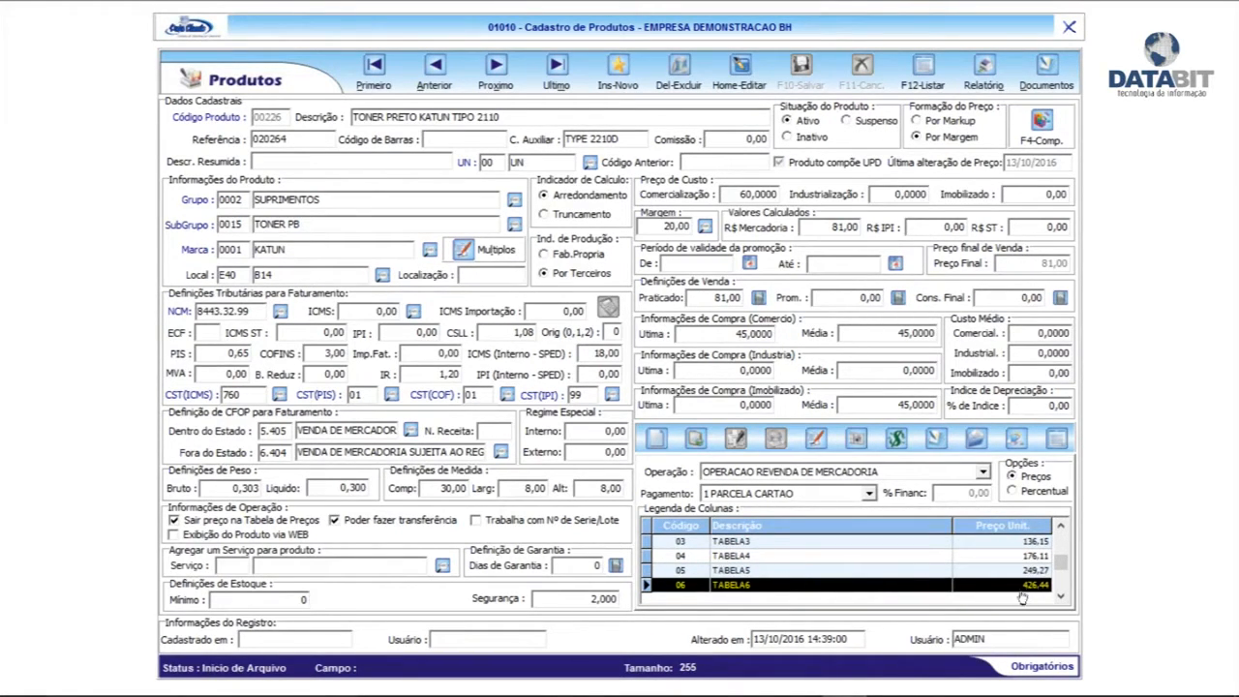
{"action": "left_click", "coordinate": [1061, 524]}
{"action": "left_click", "coordinate": [1062, 525]}
{"action": "left_click", "coordinate": [1061, 524]}
{"action": "left_click", "coordinate": [1062, 525]}
{"action": "left_click", "coordinate": [1061, 525]}
{"action": "left_click", "coordinate": [1062, 524]}
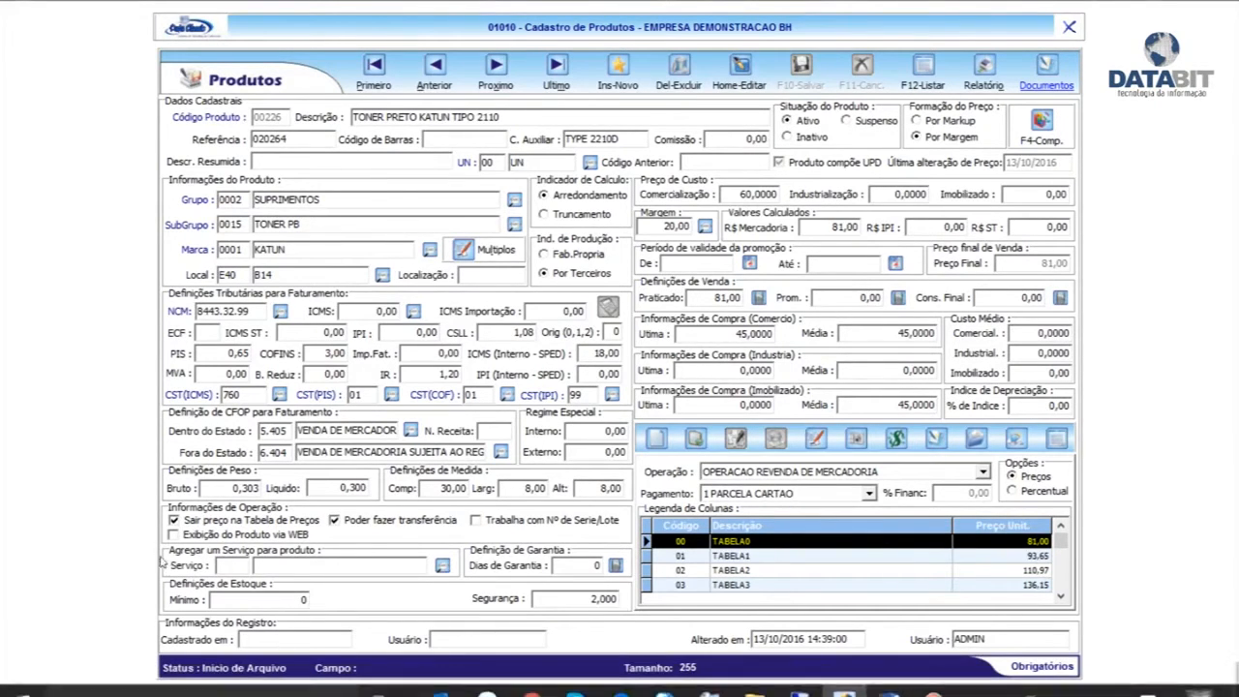
Launch the calculator with the Run prompt's calc command and close it
{"action": "key", "text": "super+r"}
{"action": "type", "text": "calc"}
{"action": "key", "text": "Return"}
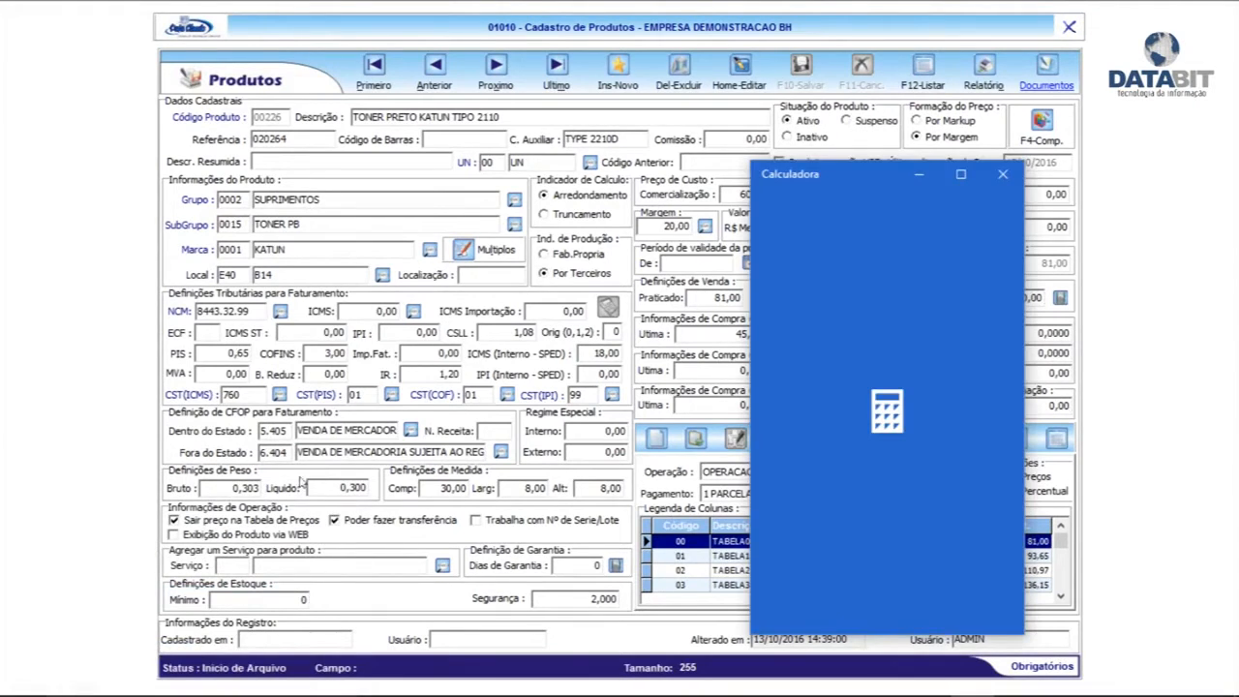
{"action": "left_click", "coordinate": [866, 370]}
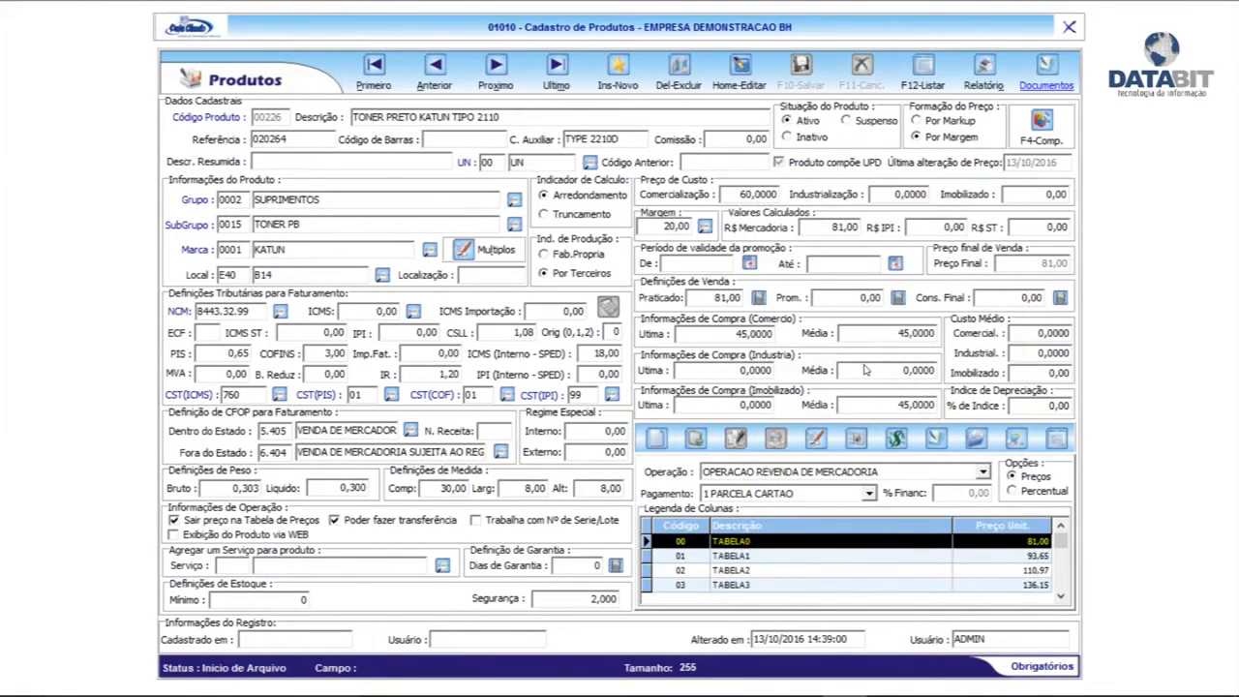
Run Notepad, minimize the note holding 226, and close the product registration form
{"action": "key", "text": "super+r"}
{"action": "type", "text": "notep"}
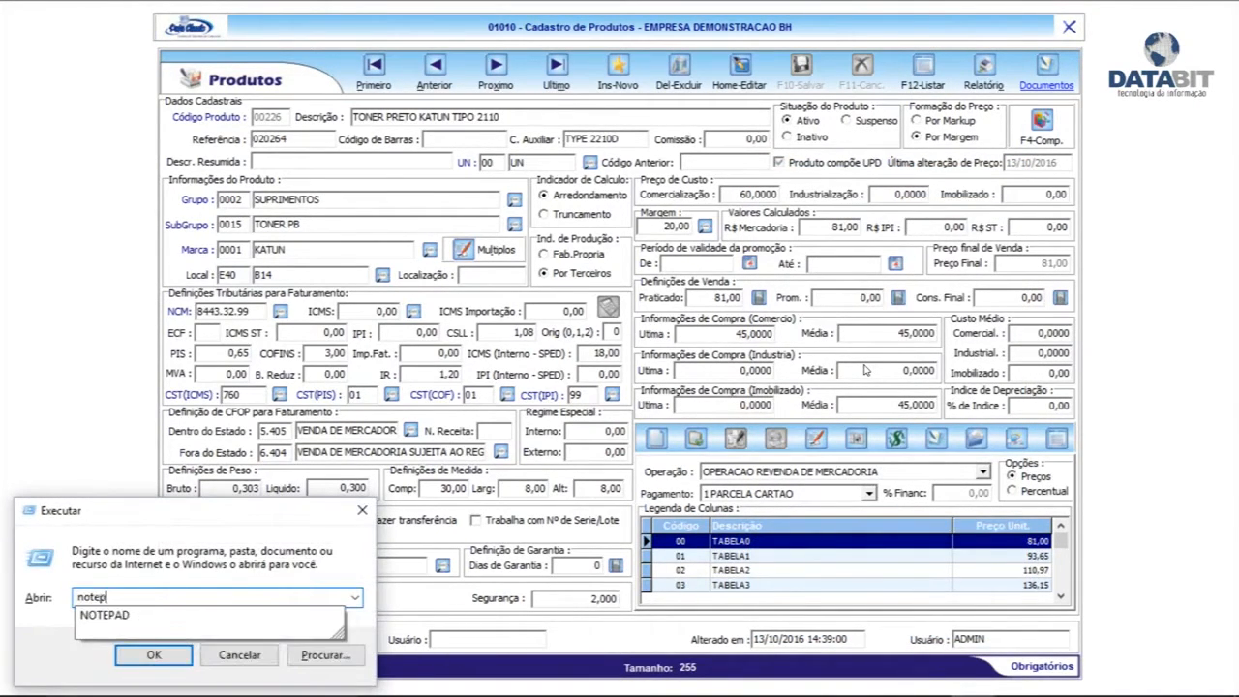
{"action": "type", "text": "ad"}
{"action": "key", "text": "Return"}
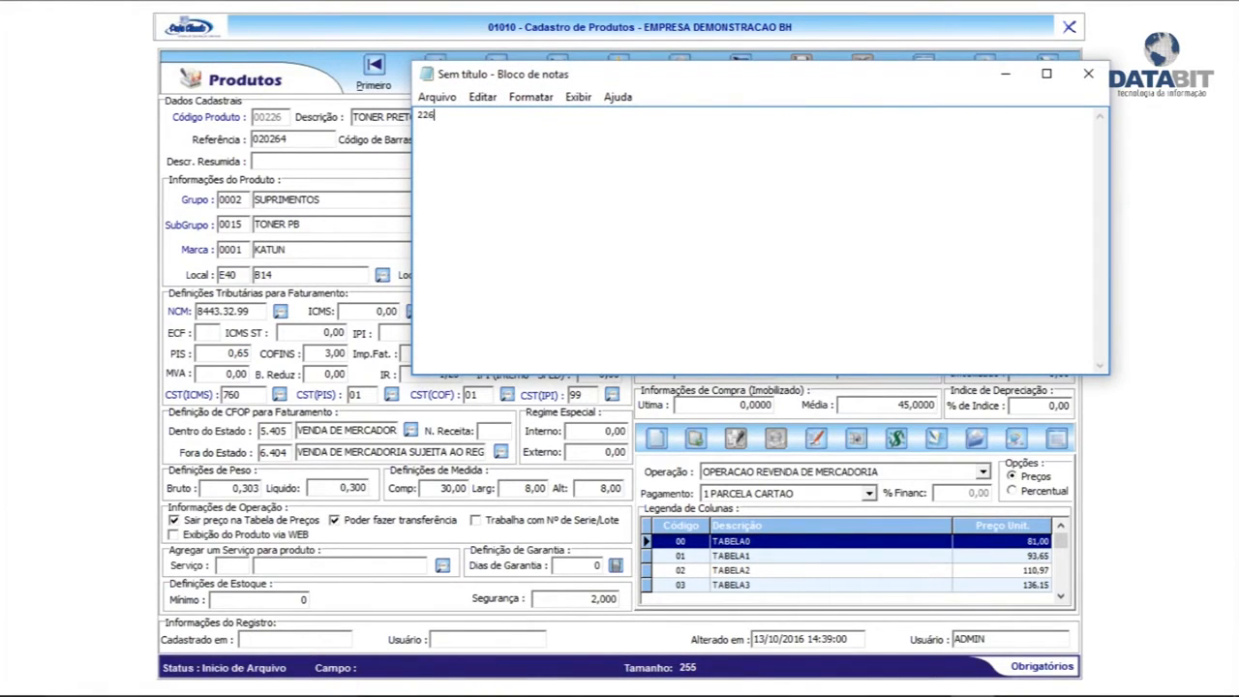
{"action": "left_click", "coordinate": [1005, 74]}
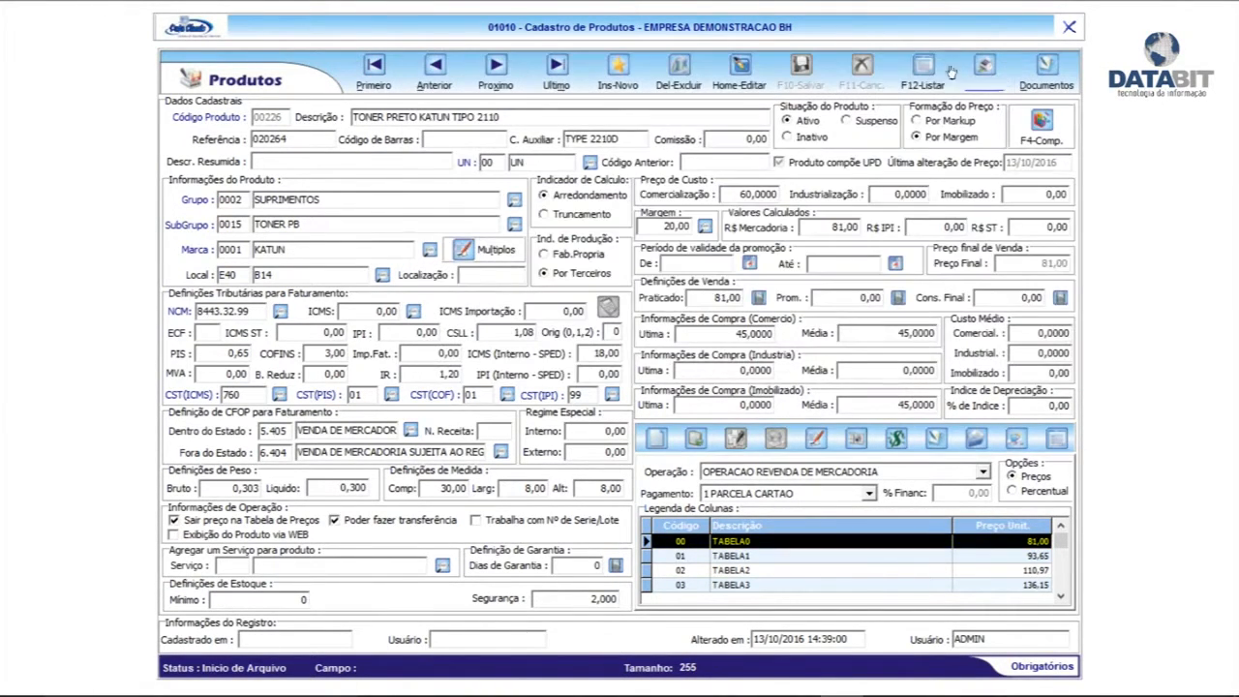
{"action": "left_click", "coordinate": [1069, 27]}
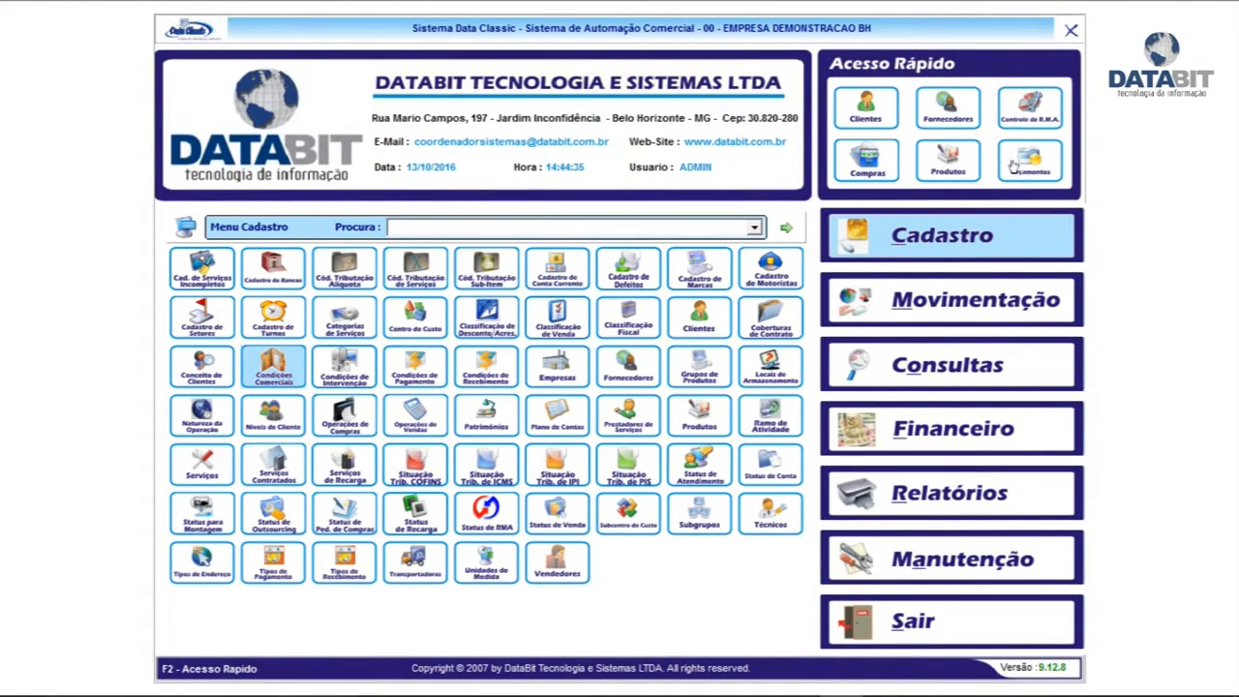
Open the Orçamentos list and insert a new quotation dated 13/10/2016
{"action": "left_click", "coordinate": [1038, 178]}
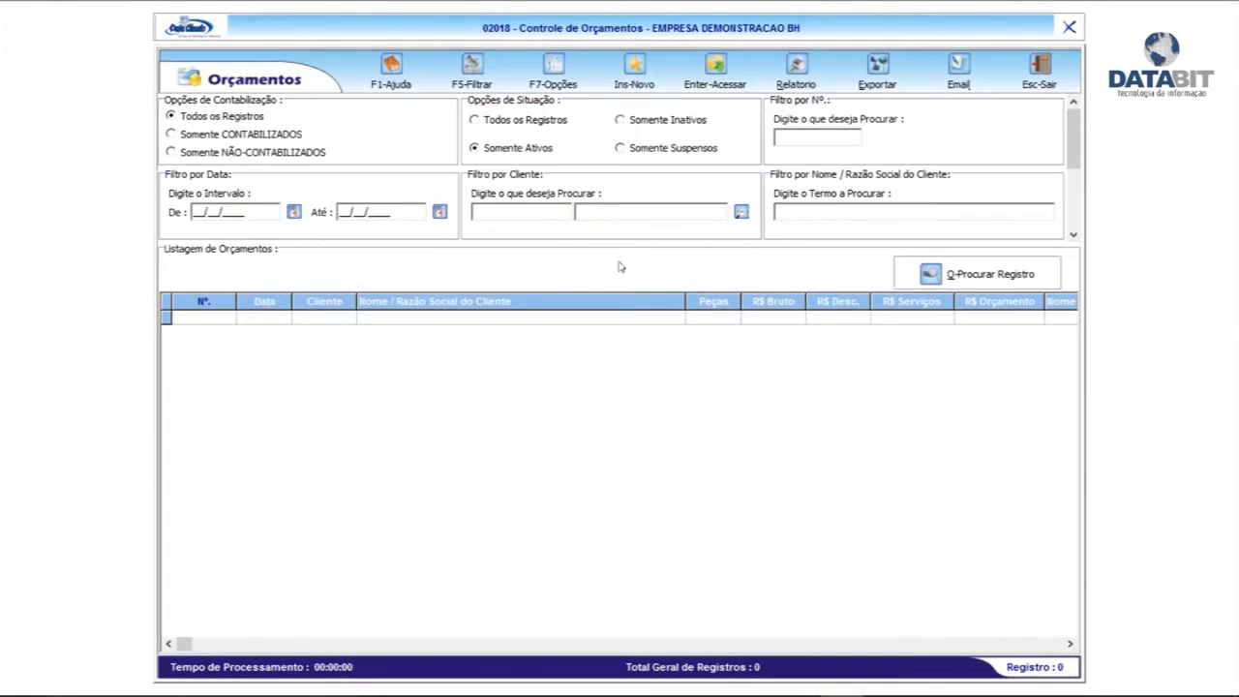
{"action": "key", "text": "Insert"}
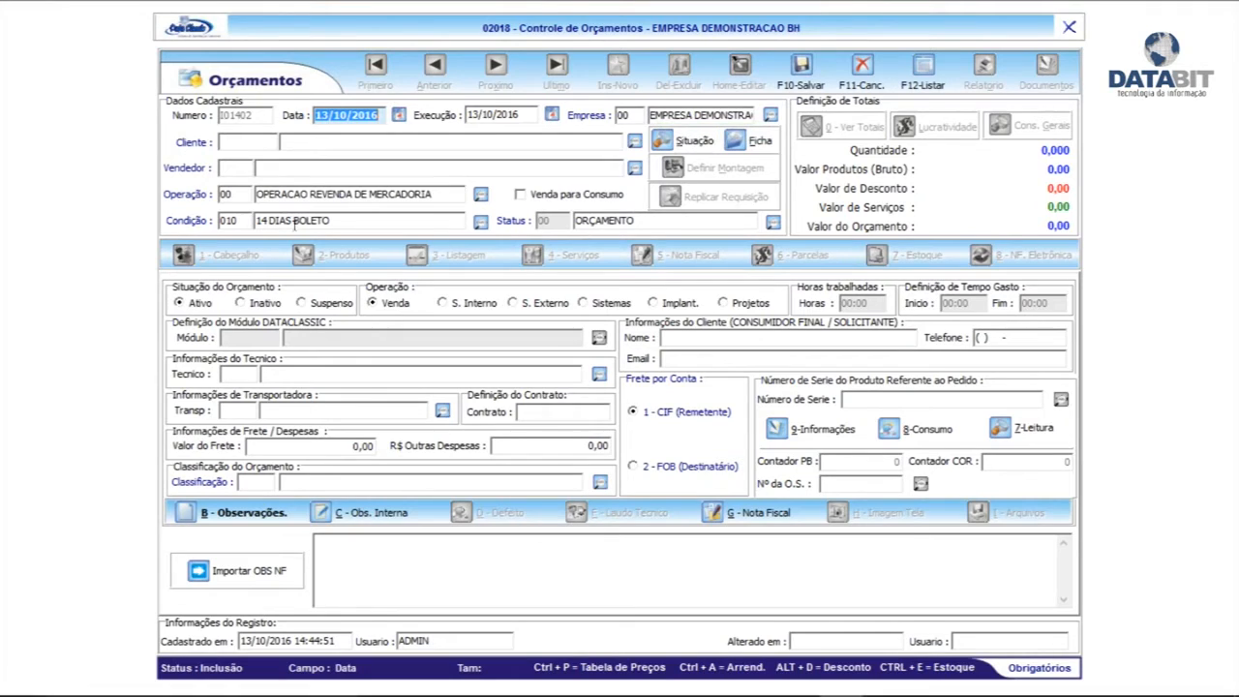
Search DATABIT and pick DATABIT TECNOLOGIA E SISTEMAS LTDA EPP as client, dismissing its notes popup
{"action": "left_click", "coordinate": [629, 139]}
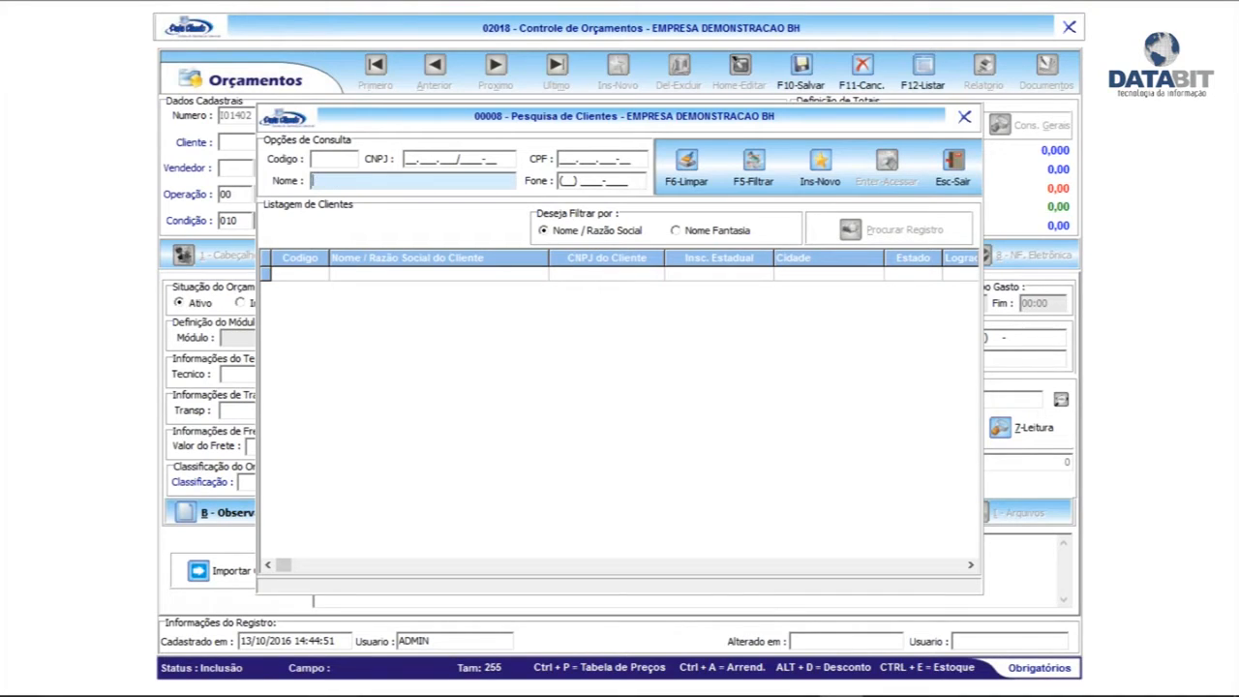
{"action": "type", "text": "DATABIT"}
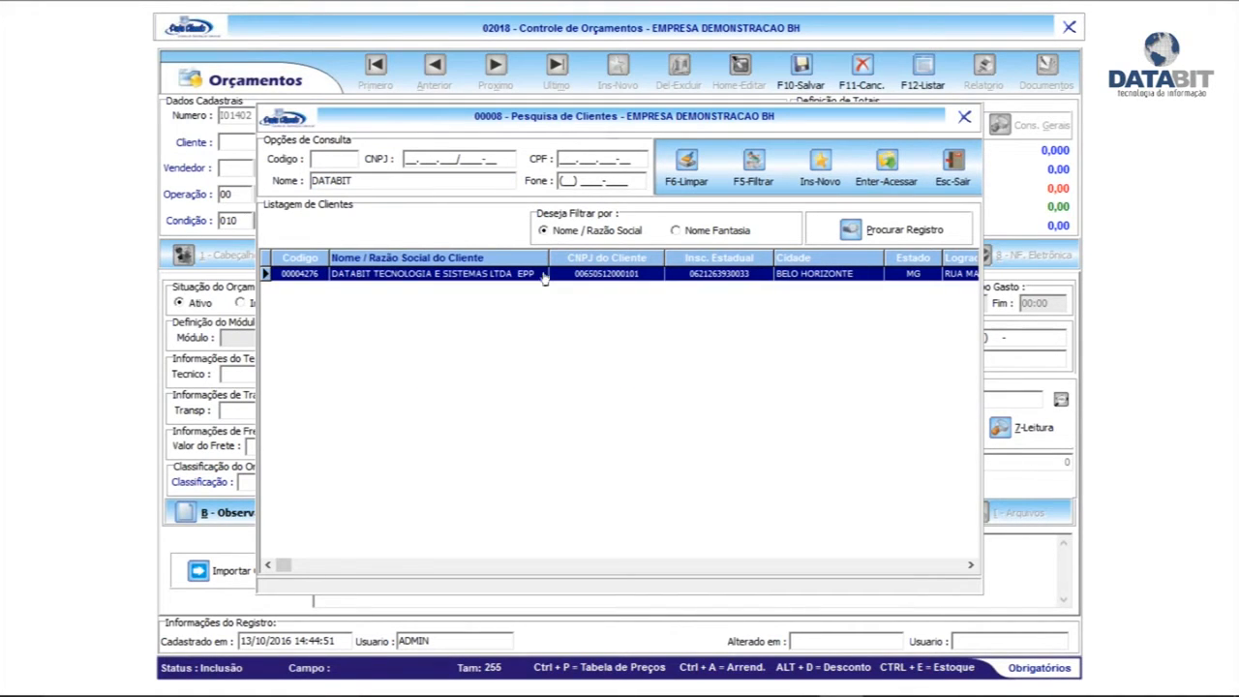
{"action": "double_click", "coordinate": [418, 275]}
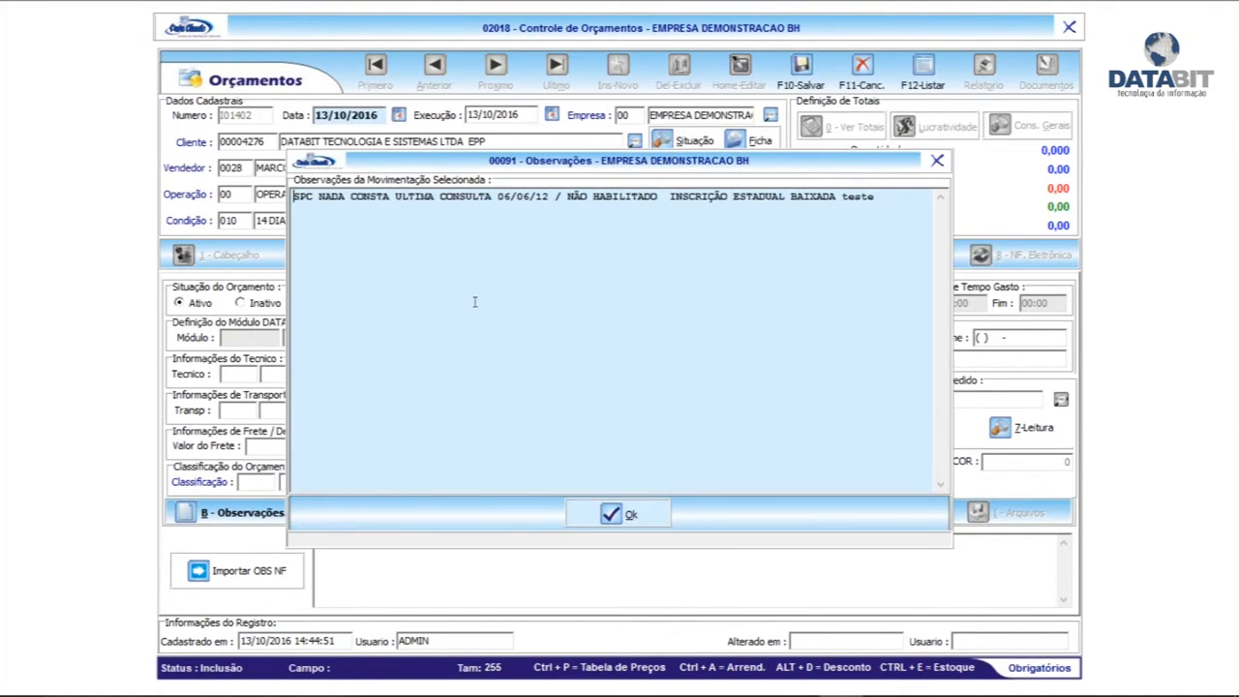
{"action": "left_click", "coordinate": [620, 514]}
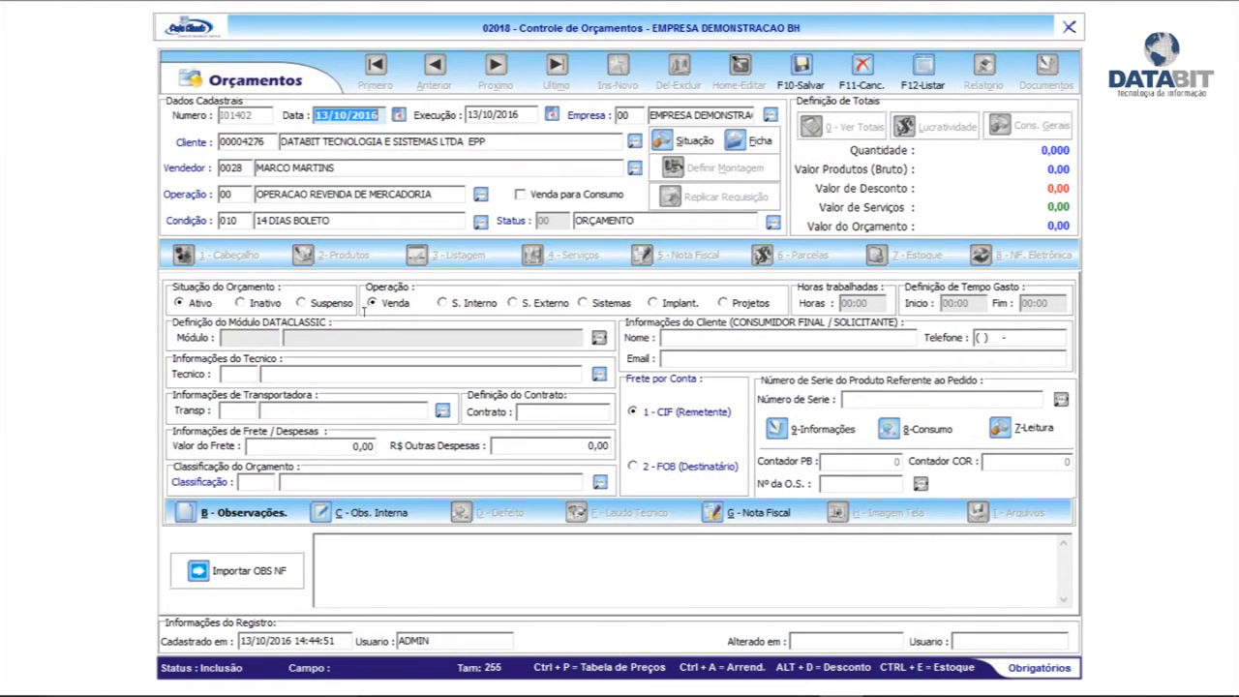
{"action": "left_click", "coordinate": [247, 169]}
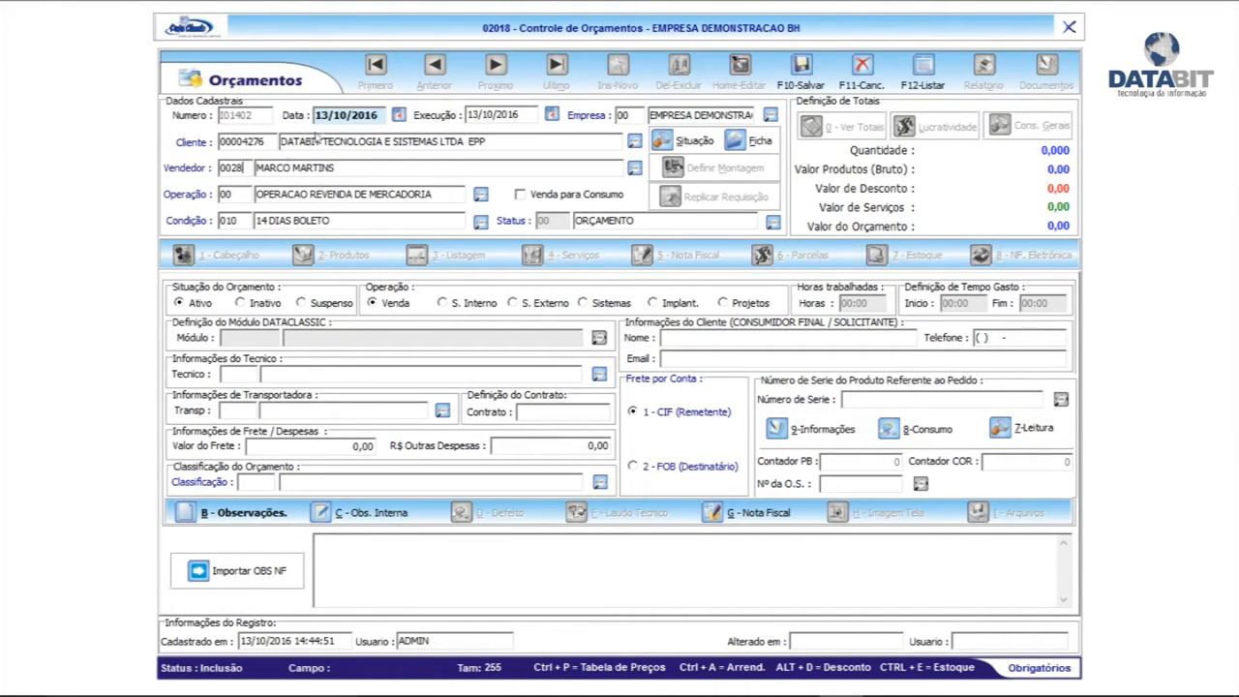
{"action": "left_click", "coordinate": [634, 168]}
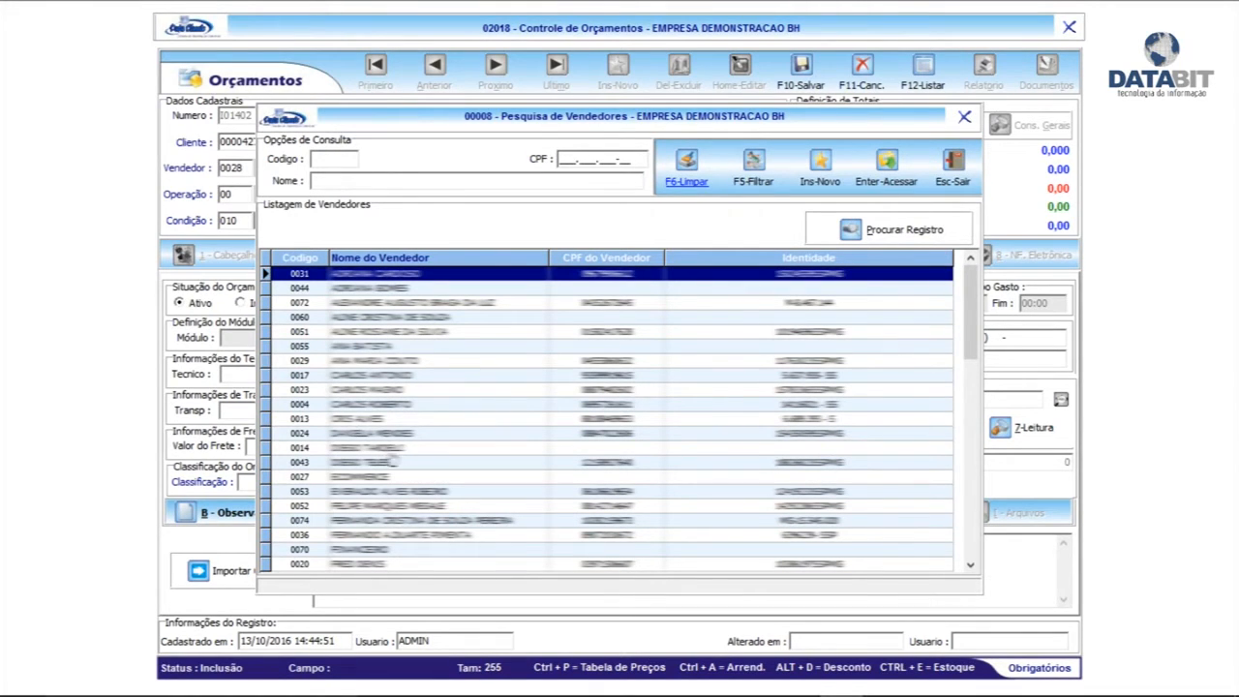
Choose salesperson 0014 from the Pesquisa de Vendedores list
{"action": "double_click", "coordinate": [392, 449]}
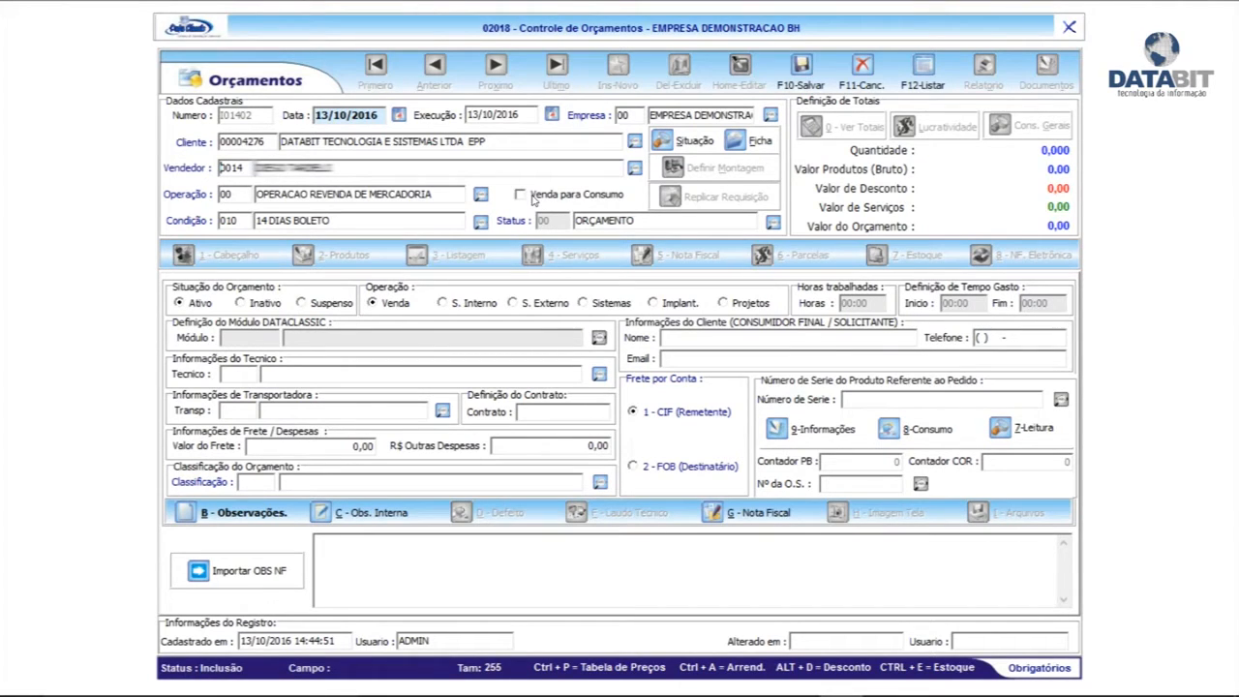
Set the classification to CLIENTE RETIRA and type the observation 'propsadasddsadsad.'
{"action": "left_click", "coordinate": [600, 481]}
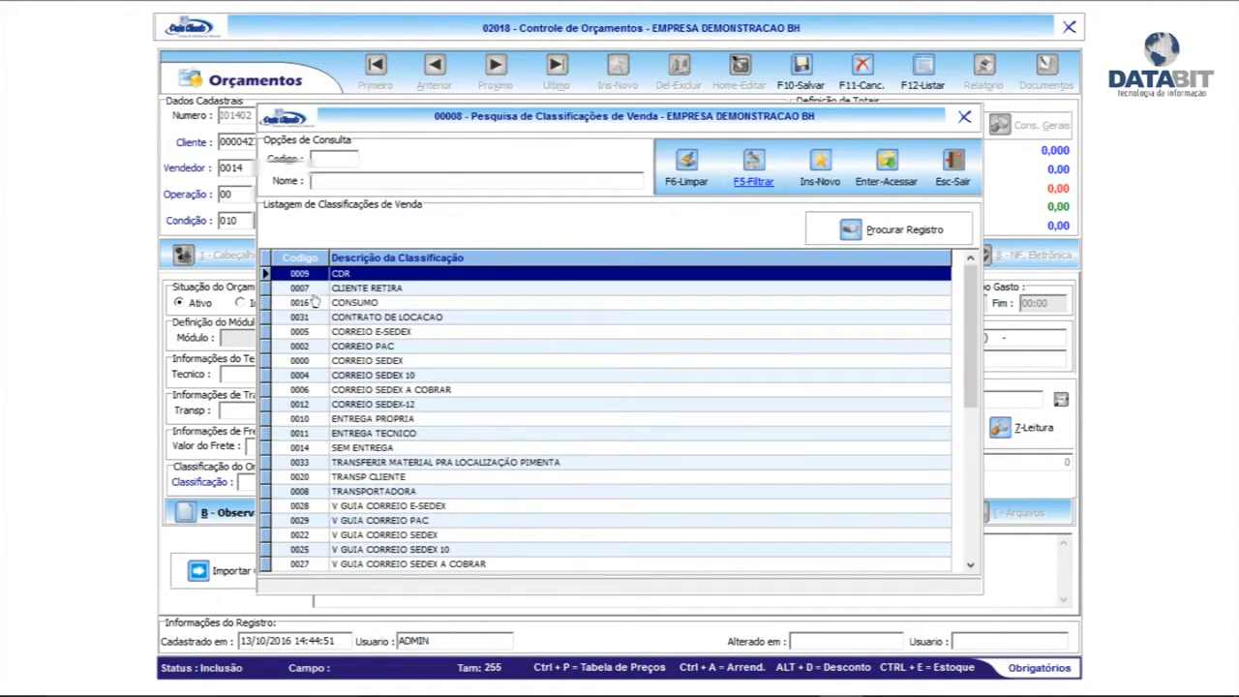
{"action": "double_click", "coordinate": [378, 290]}
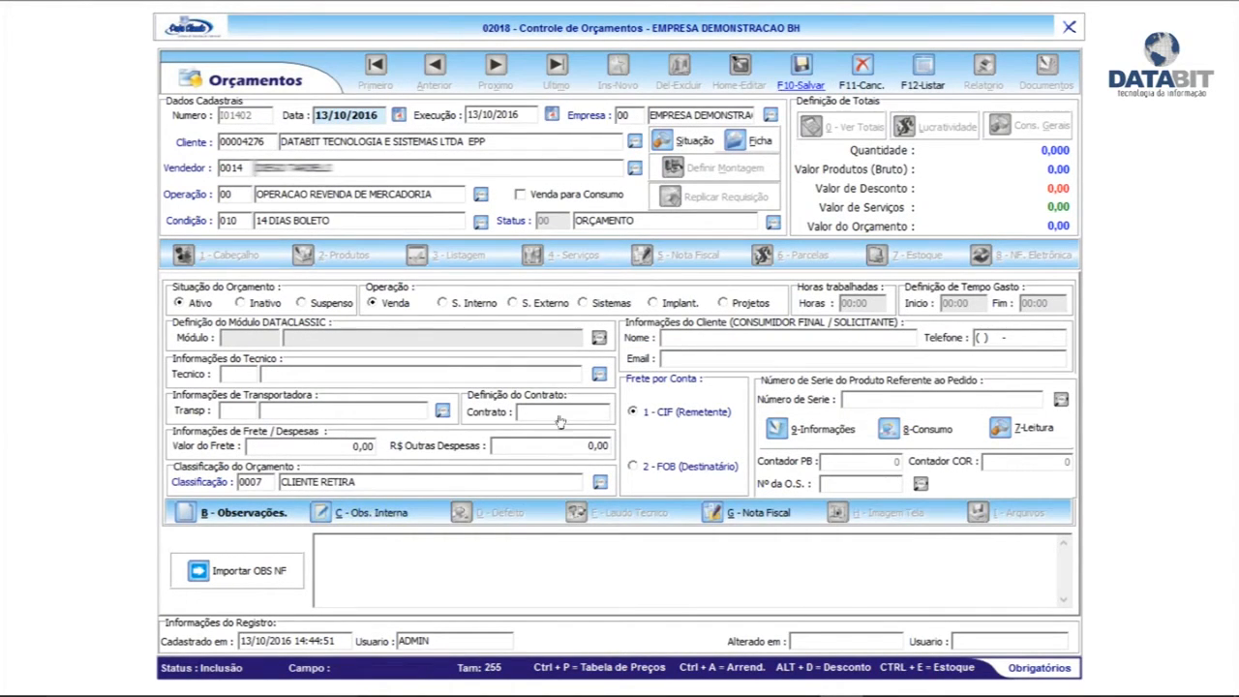
{"action": "left_click", "coordinate": [426, 592]}
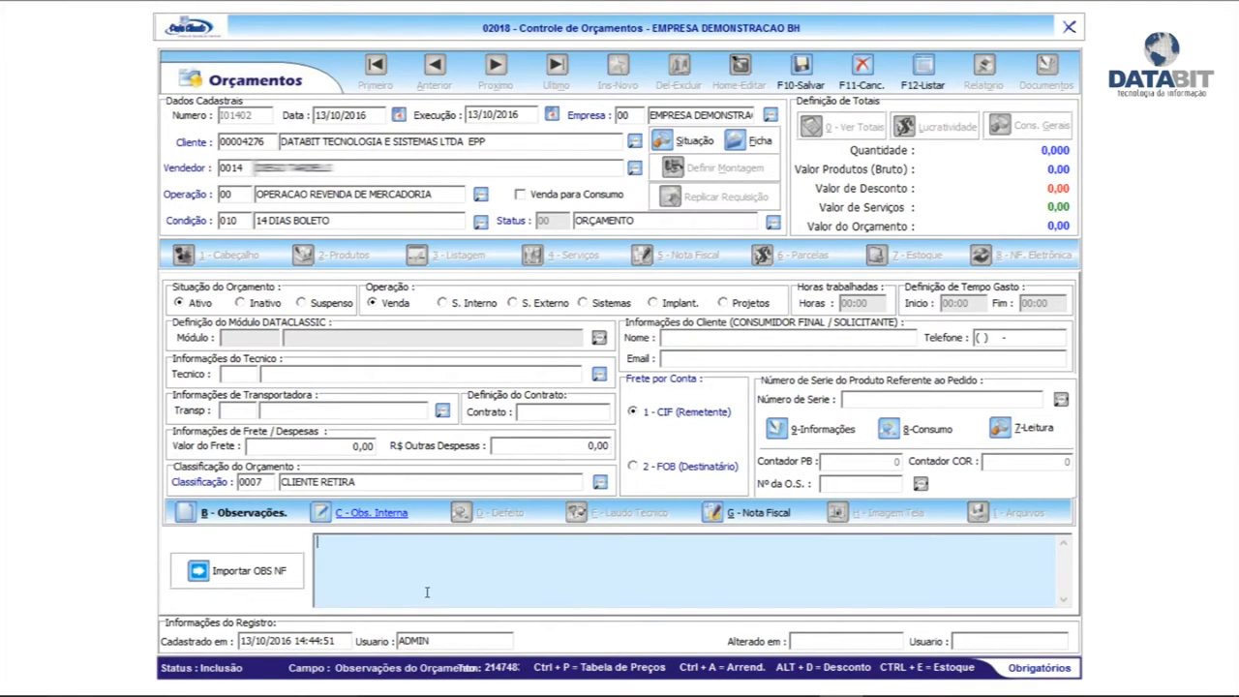
{"action": "type", "text": "proposta valida por 05 d"}
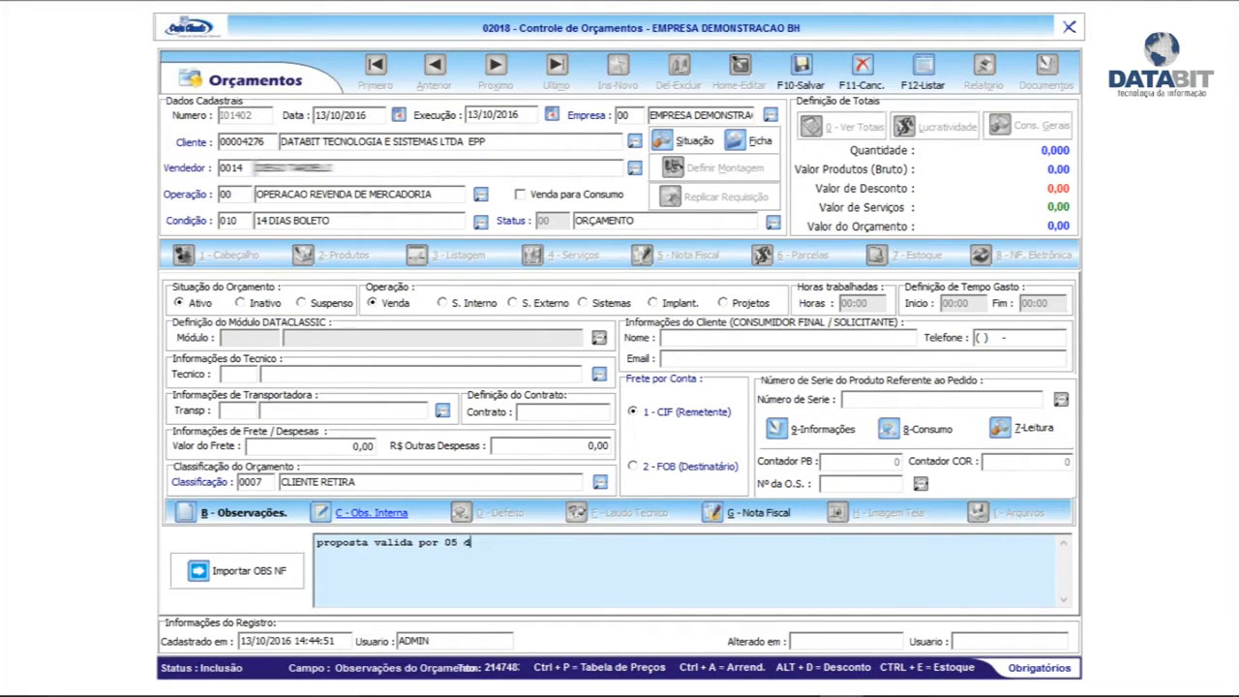
{"action": "type", "text": "sadasddsadsad"}
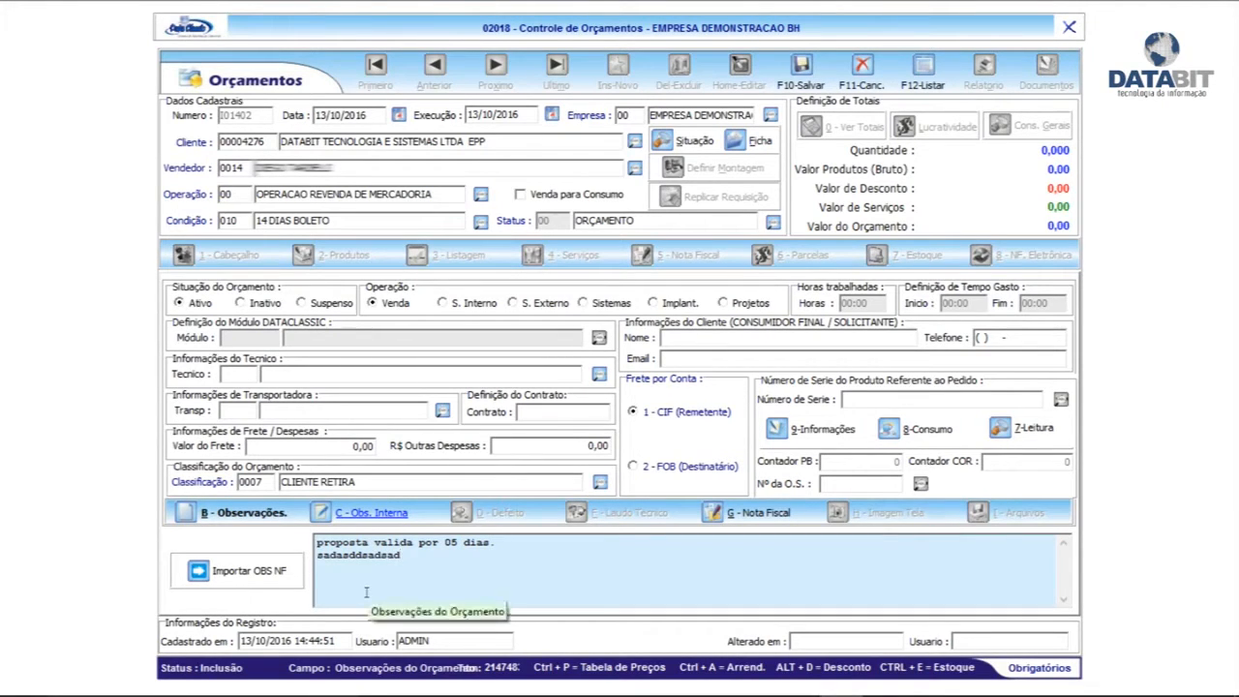
{"action": "type", "text": "."}
Review the internal and invoice notes, then confirm the observations and save the quotation
{"action": "left_click", "coordinate": [344, 513]}
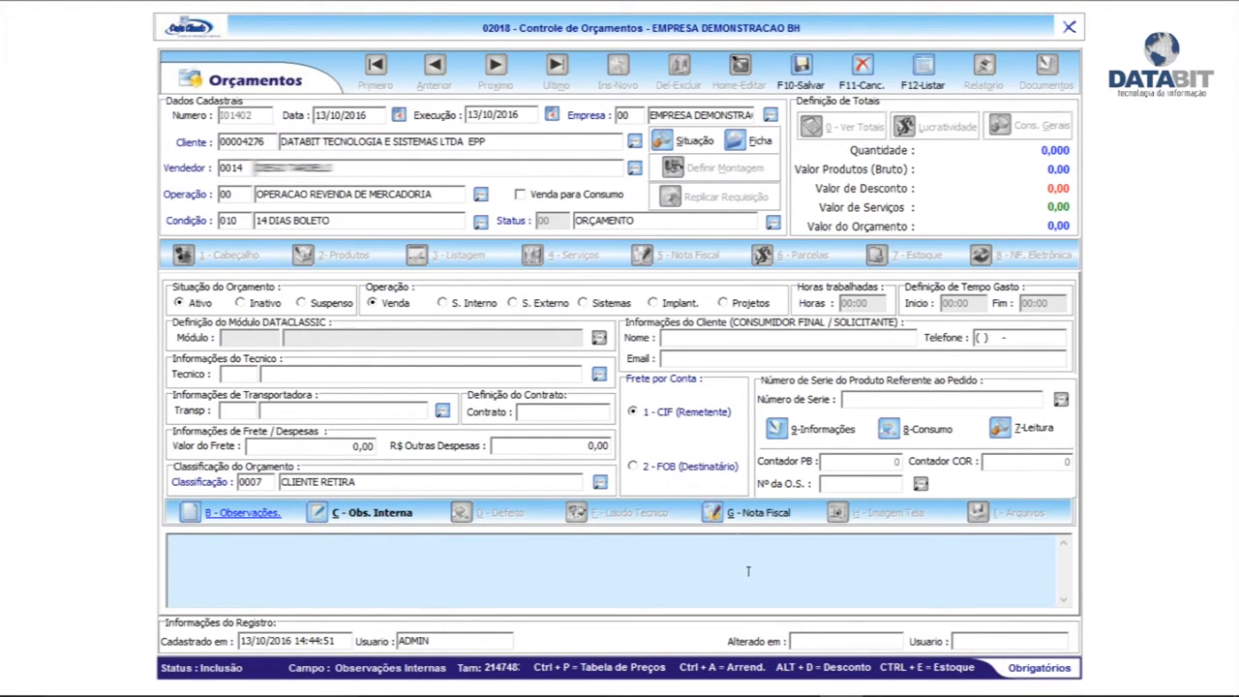
{"action": "left_click", "coordinate": [757, 512]}
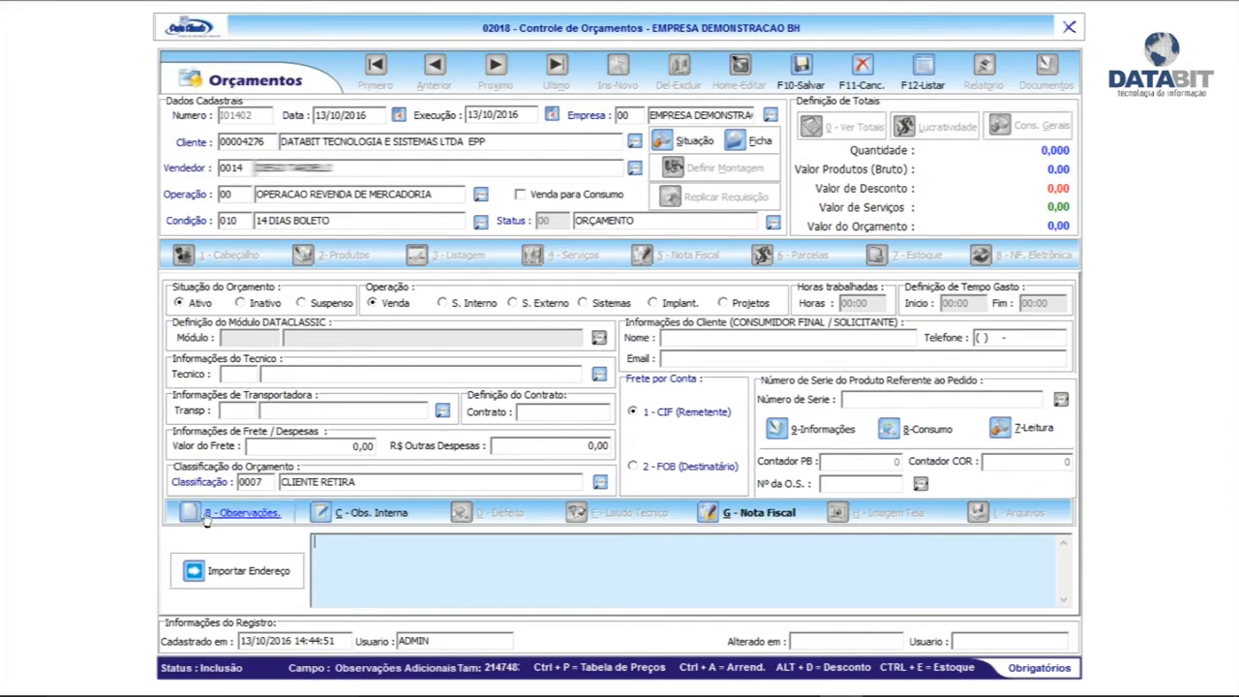
{"action": "key", "text": "alt+b"}
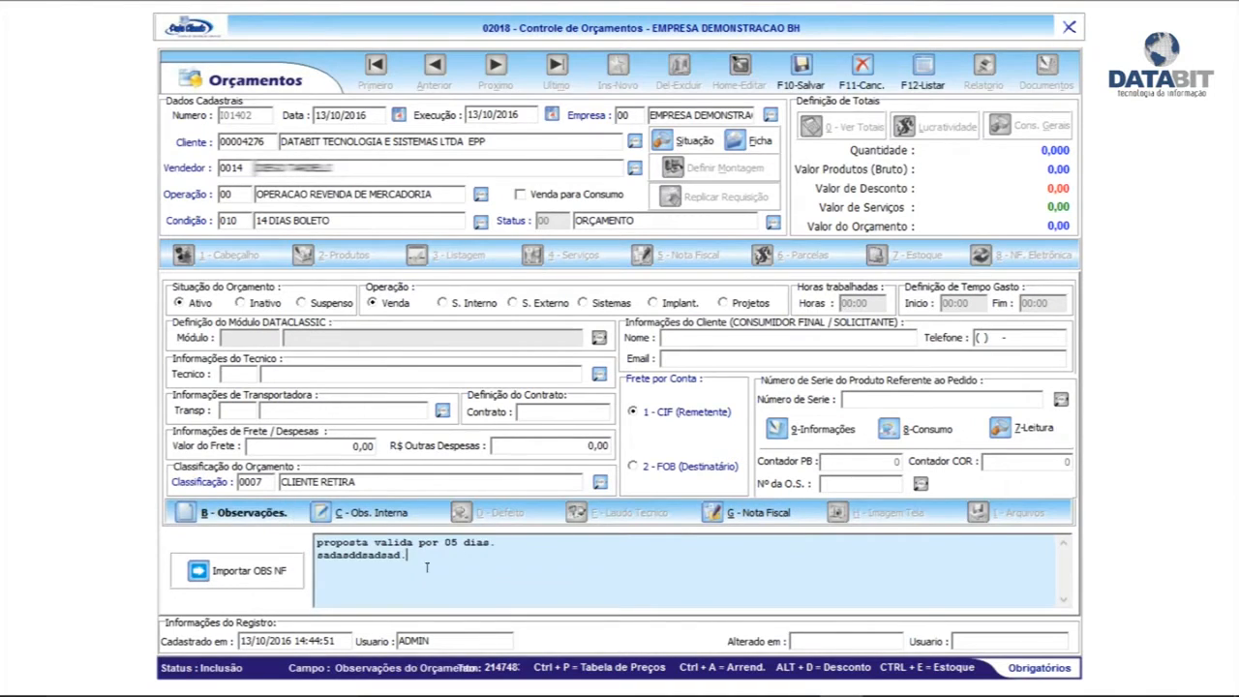
{"action": "left_click", "coordinate": [801, 70]}
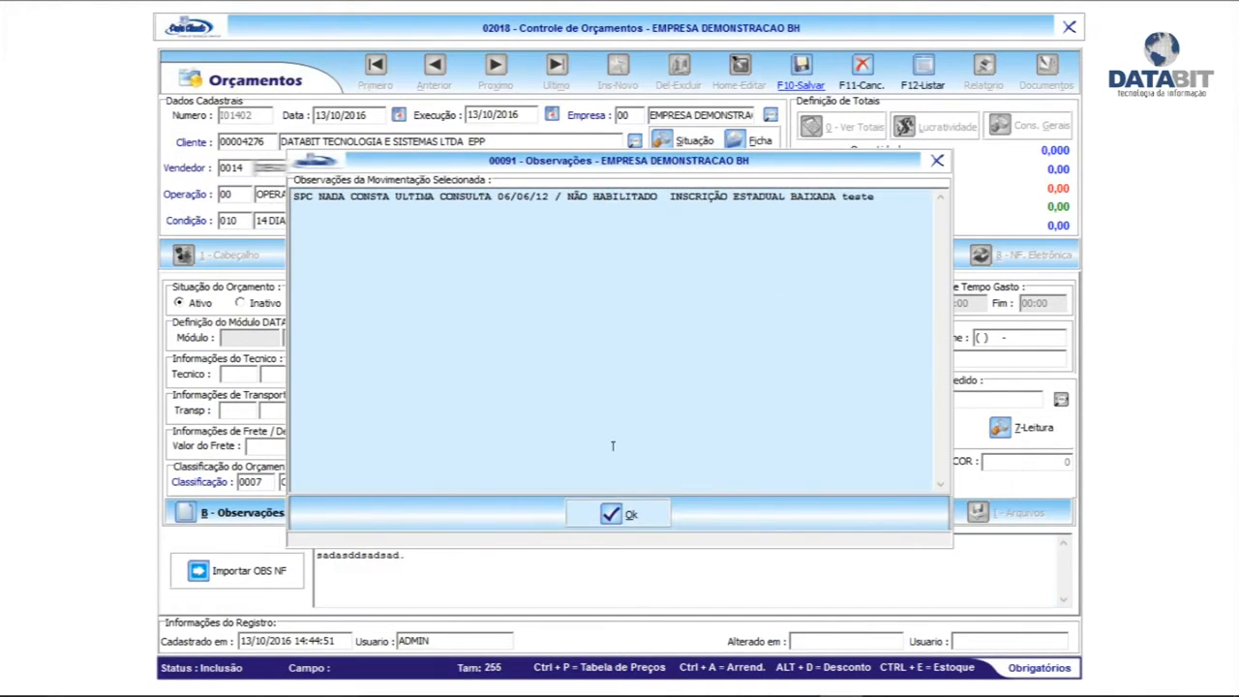
{"action": "left_click", "coordinate": [623, 515]}
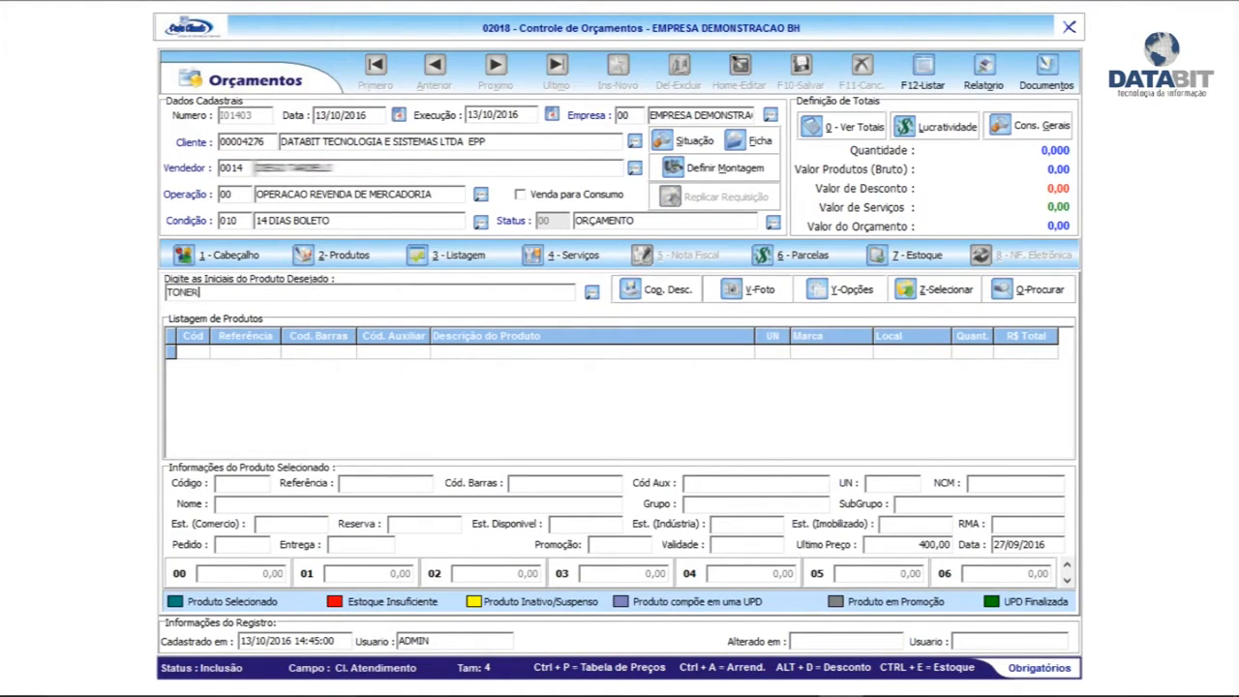
Search products for TONER, sort by reference, and add TONER PRETO KATUN TIPO 2110
{"action": "type", "text": "TONER"}
{"action": "key", "text": "Return"}
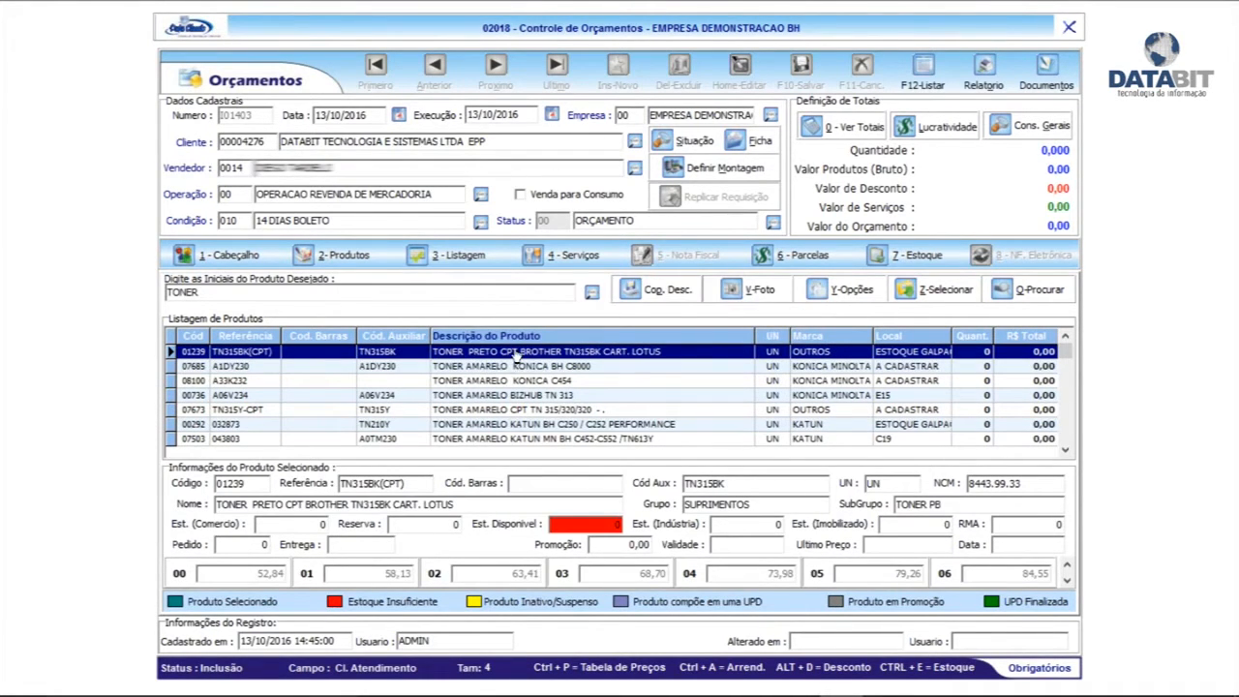
{"action": "left_click", "coordinate": [249, 335]}
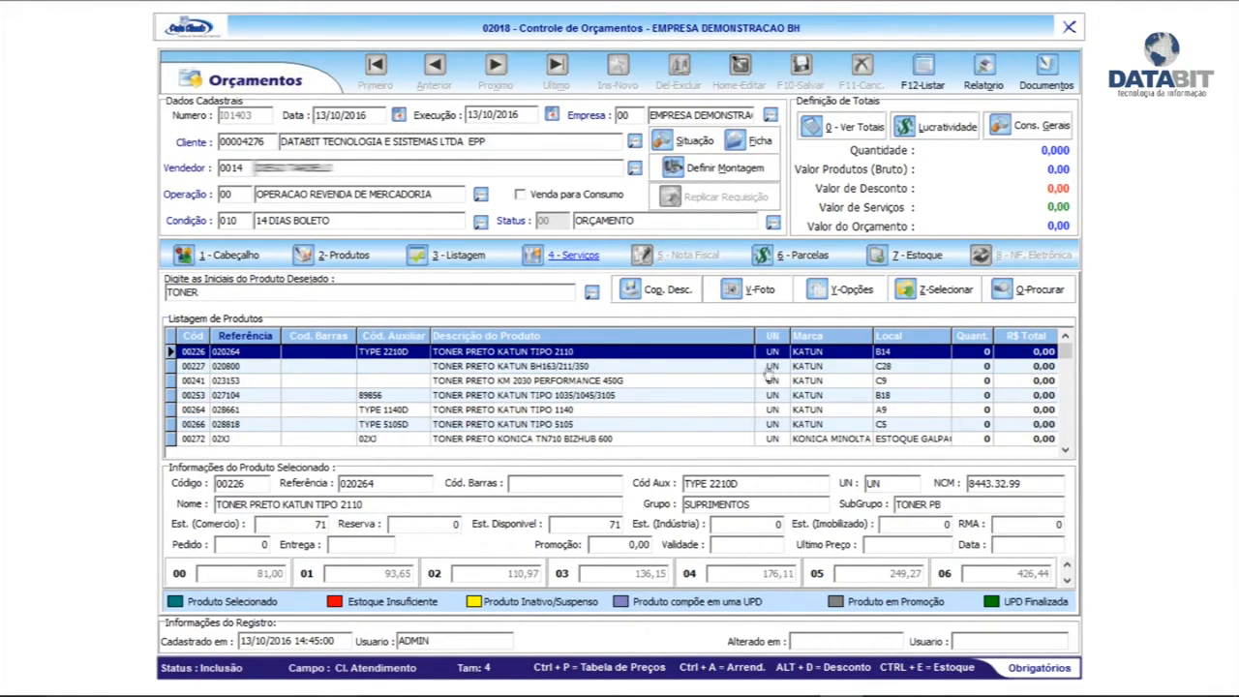
{"action": "double_click", "coordinate": [601, 354]}
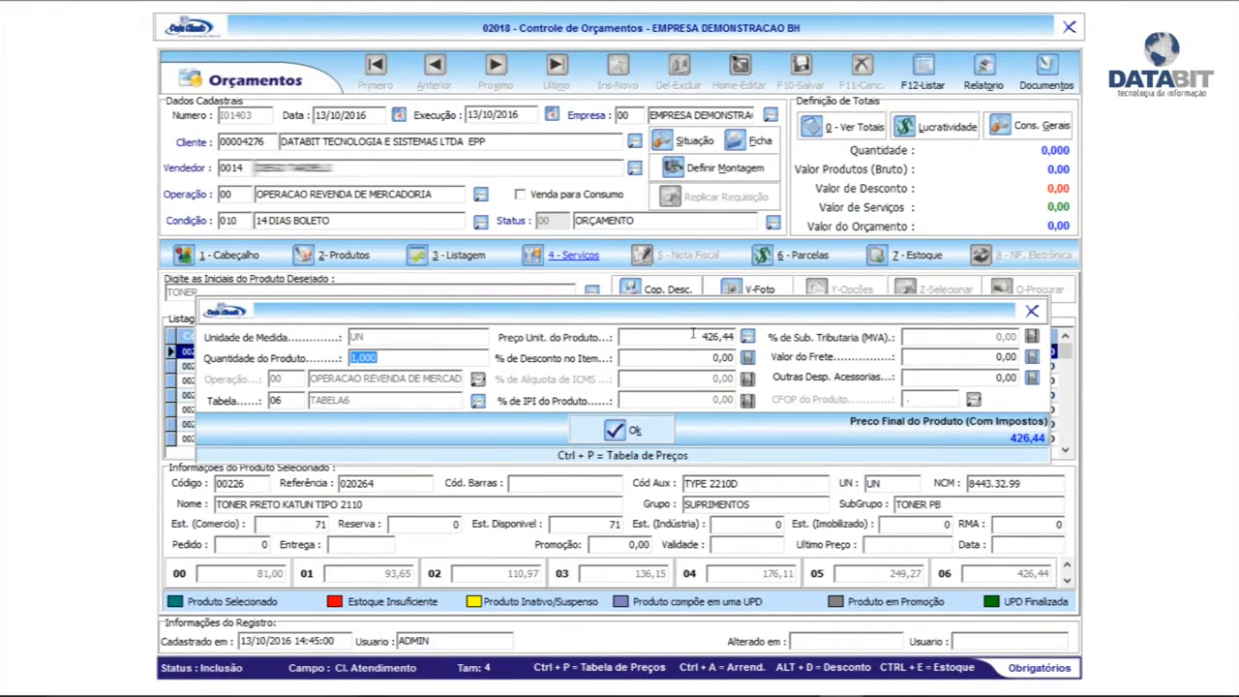
Replace the 426,44 unit price with table 03's 136,15 and confirm the item
{"action": "key", "text": "Return"}
{"action": "left_click_drag", "start_coordinate": [693, 331], "coordinate": [595, 337]}
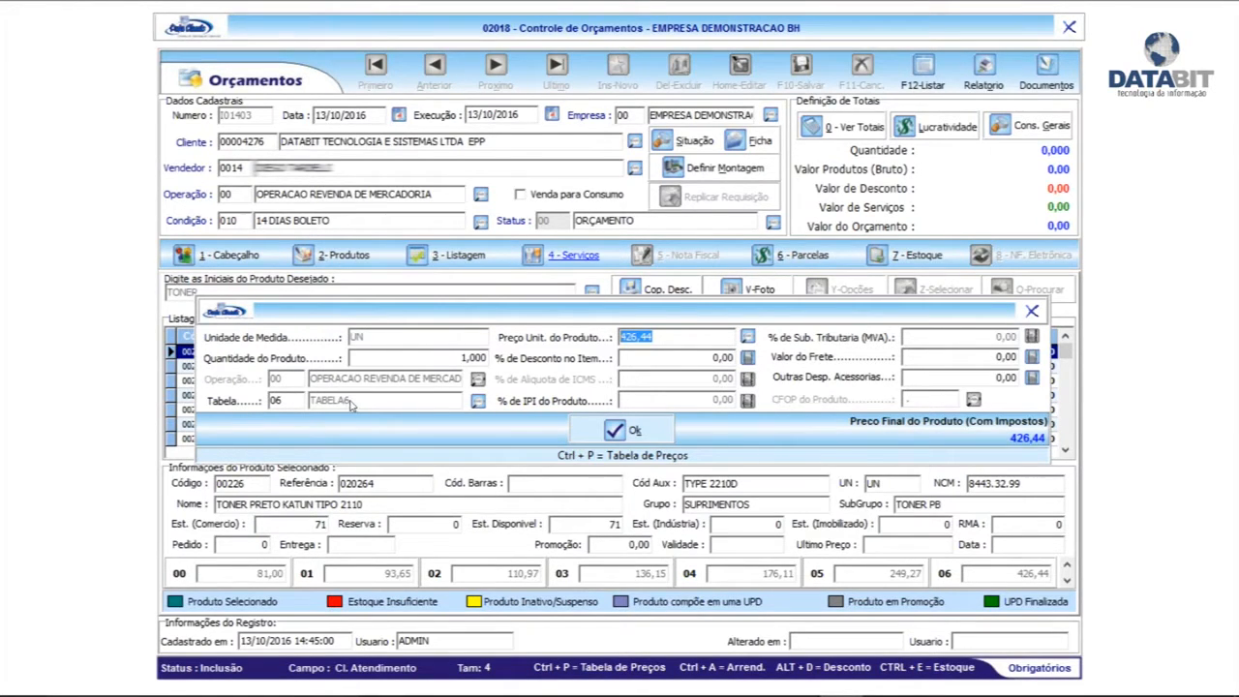
{"action": "left_click", "coordinate": [747, 336]}
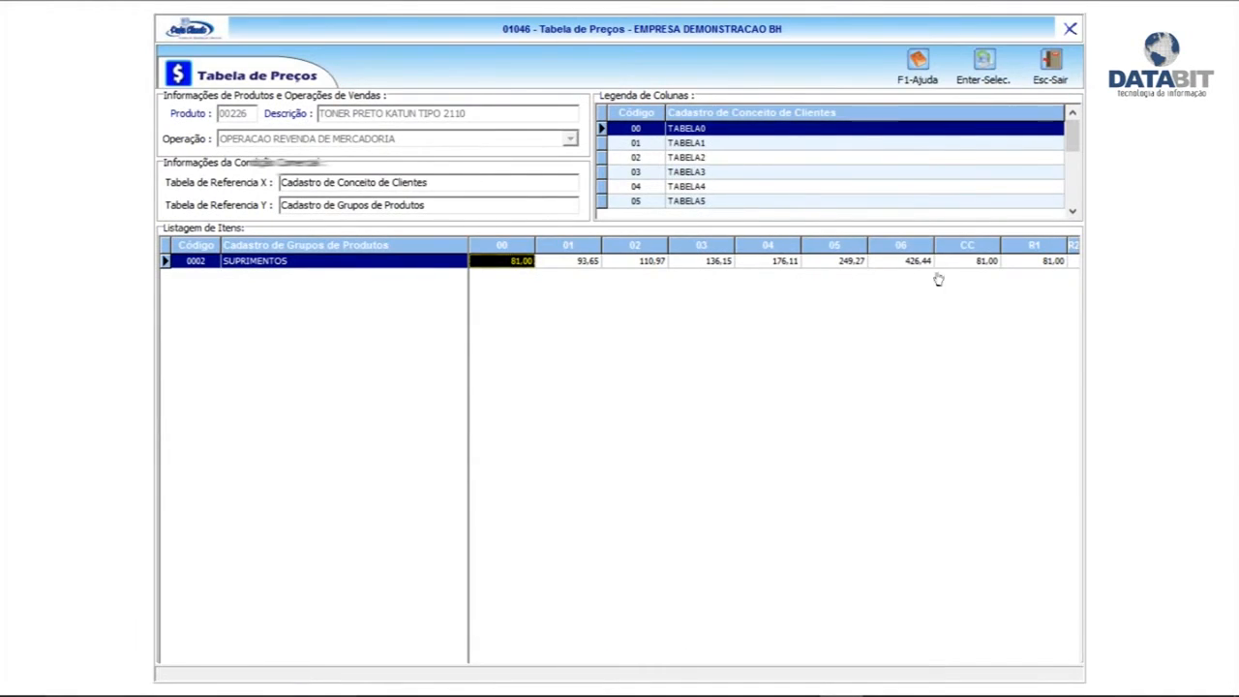
{"action": "double_click", "coordinate": [695, 262]}
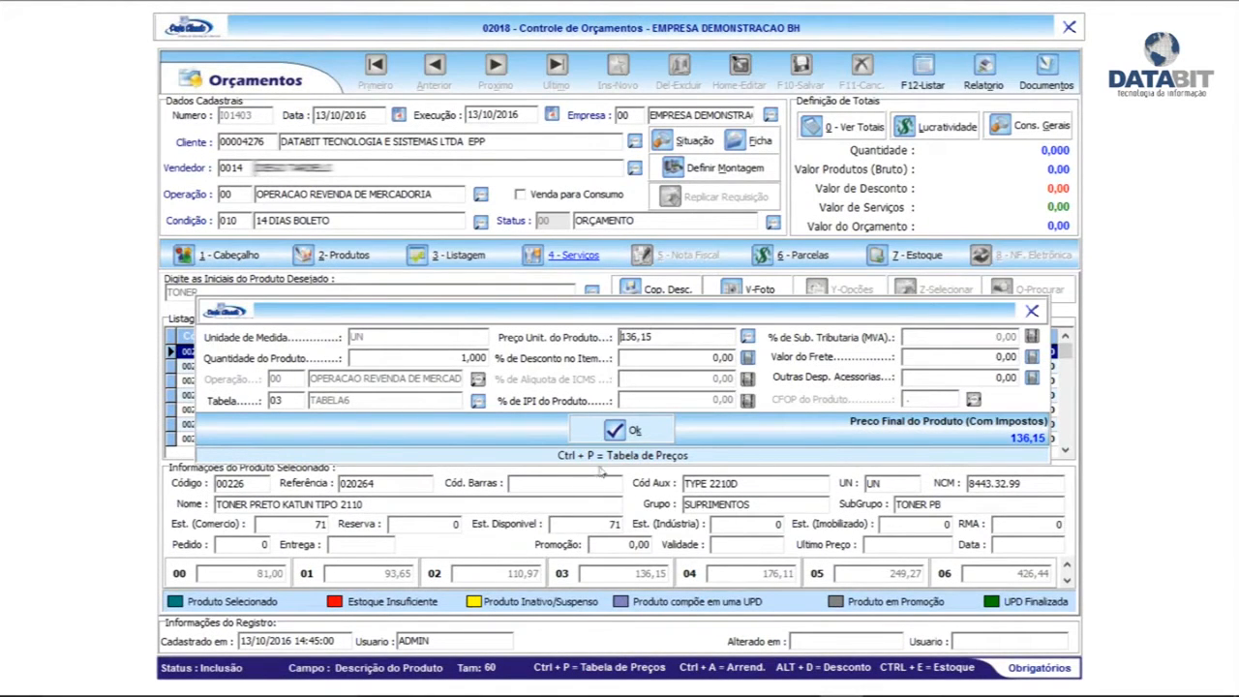
{"action": "left_click", "coordinate": [635, 434]}
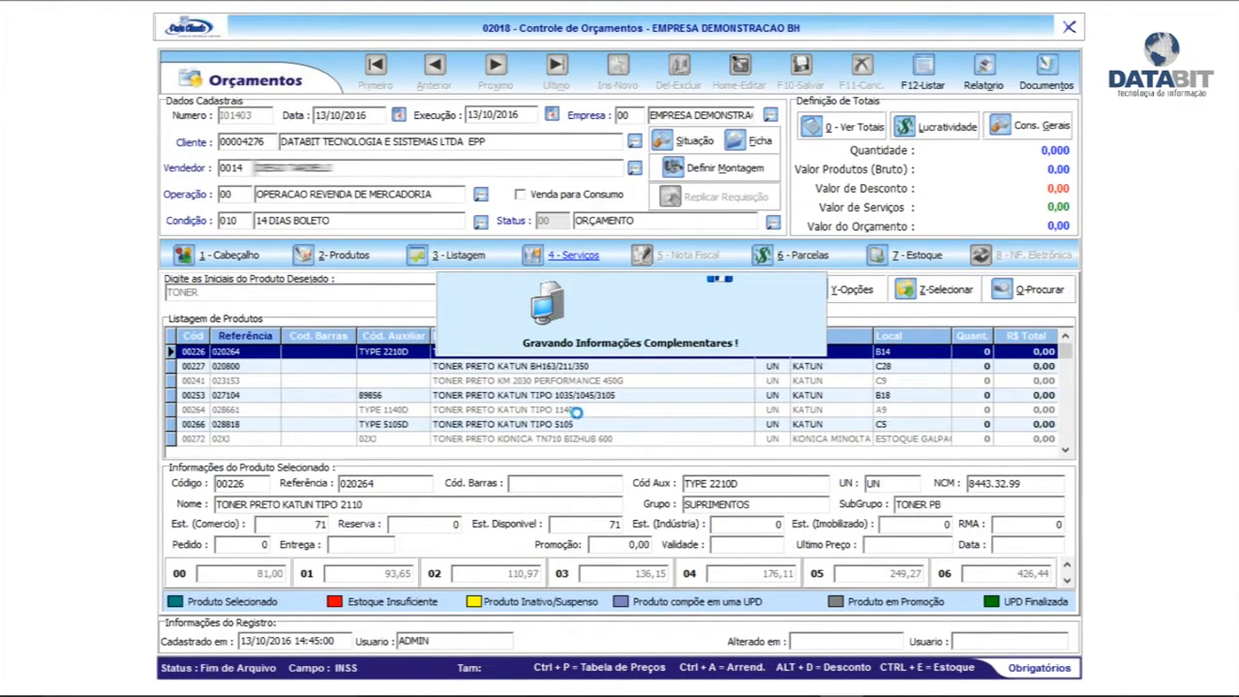
Add TONER PRETO KATUN BH163/211/350 to the quotation at 96,13
{"action": "left_click", "coordinate": [475, 370]}
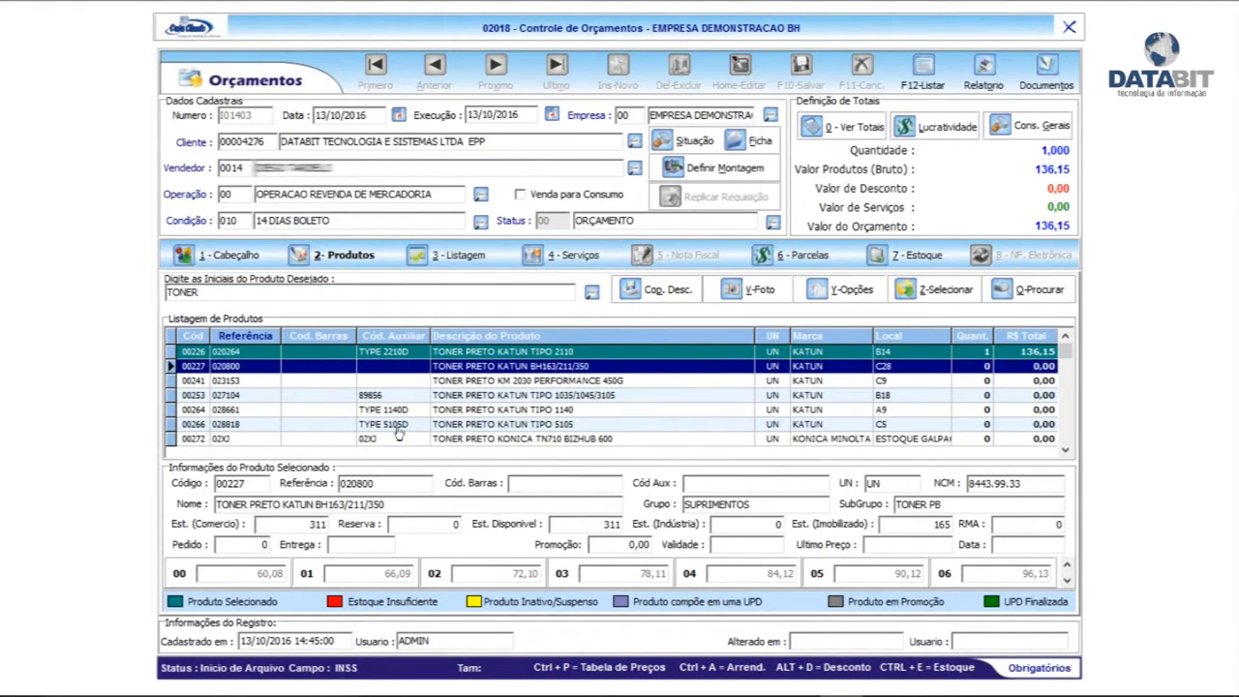
{"action": "double_click", "coordinate": [481, 370]}
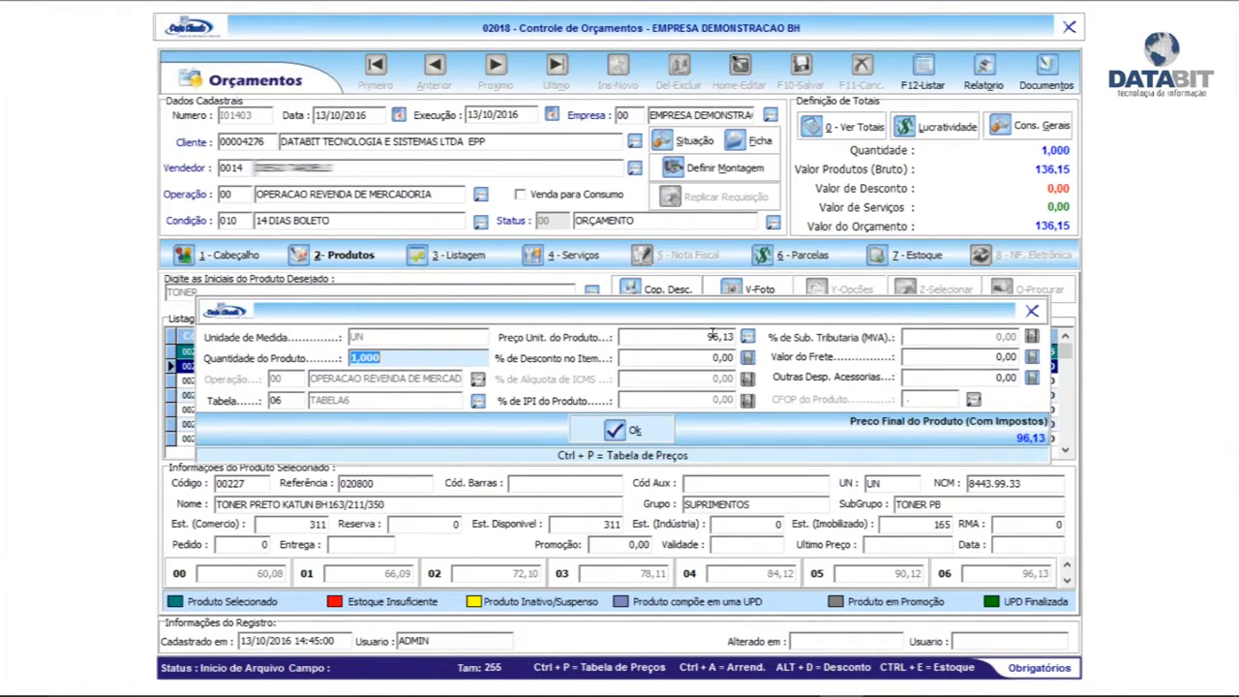
{"action": "left_click", "coordinate": [625, 435]}
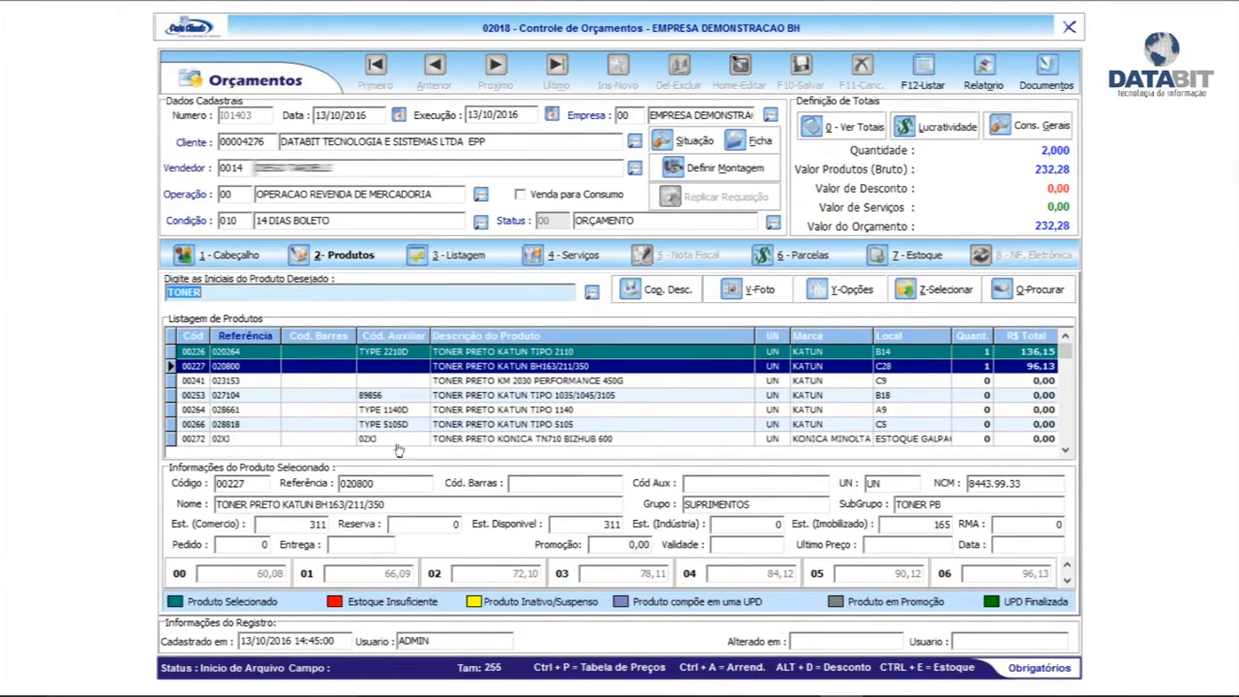
Review the quotation's item list, selecting item 00227, then return to the header
{"action": "left_click", "coordinate": [329, 252]}
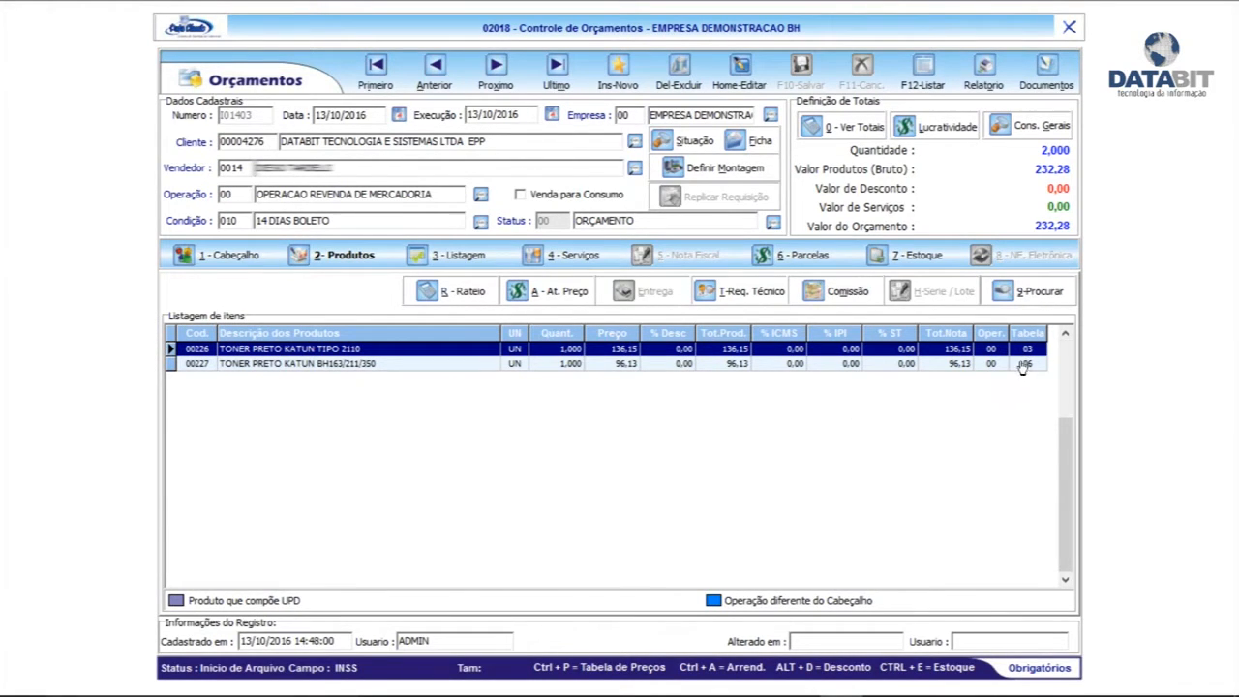
{"action": "left_click", "coordinate": [1007, 366]}
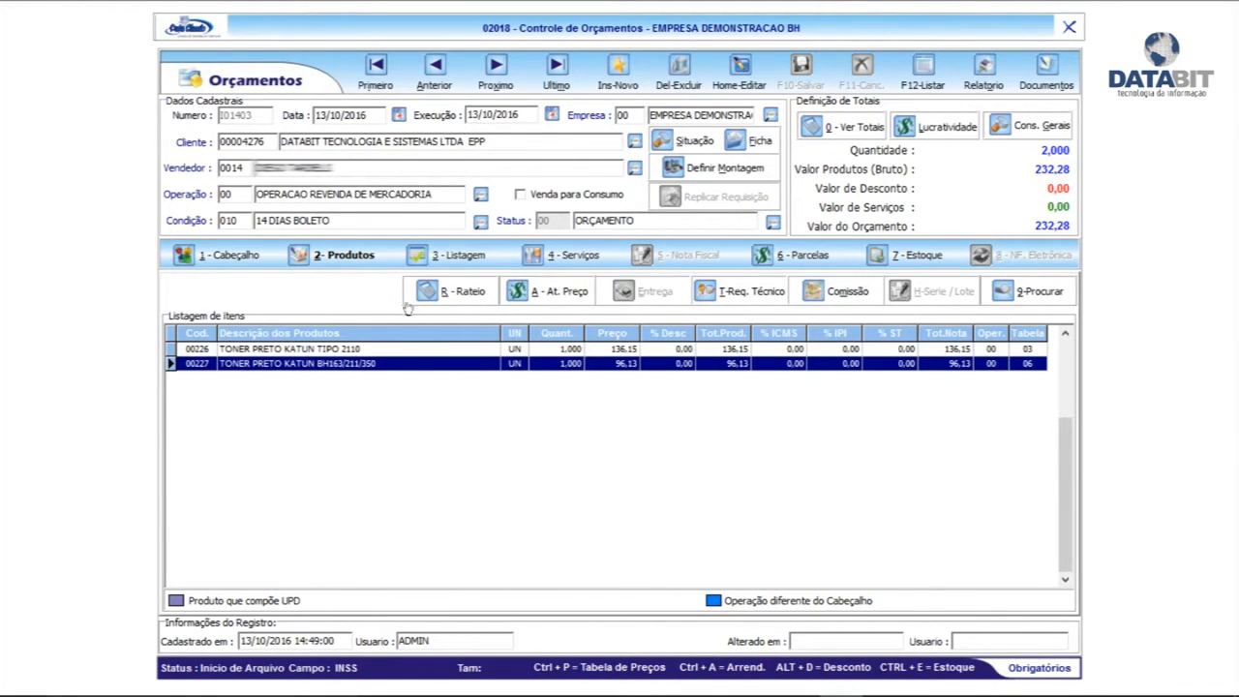
{"action": "left_click", "coordinate": [230, 256]}
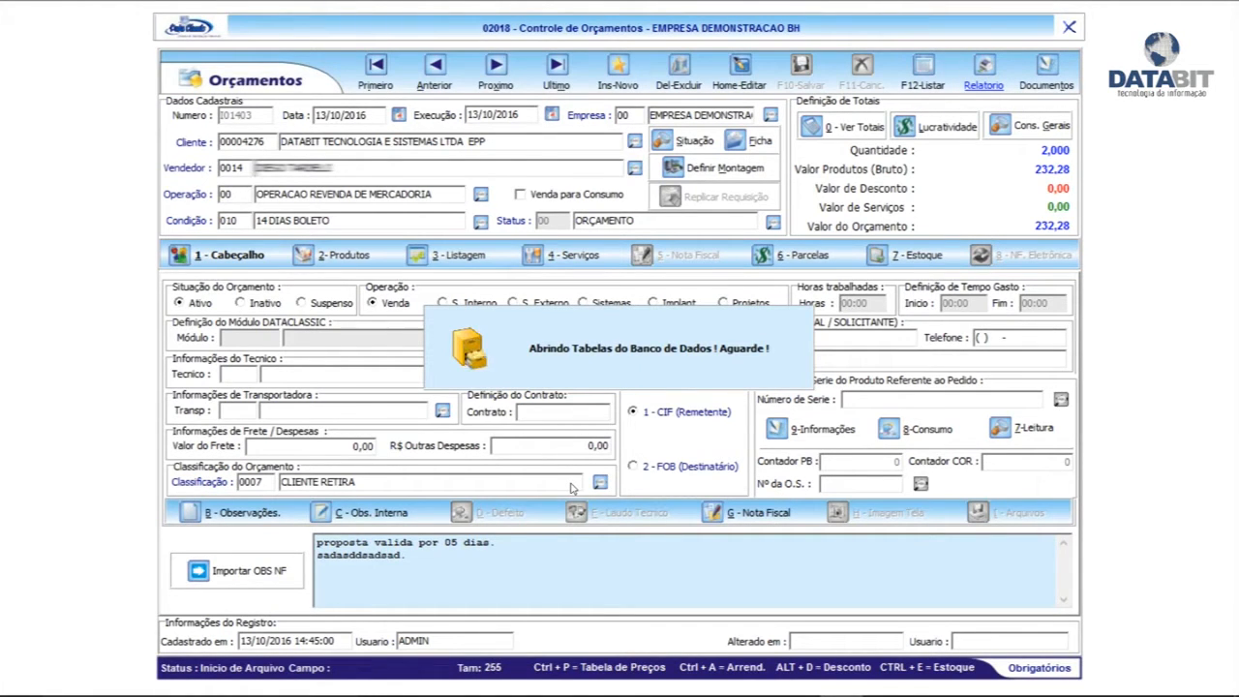
Preview the I01403 report showing both toners and the 232,28 total, then close it
{"action": "left_click", "coordinate": [512, 560]}
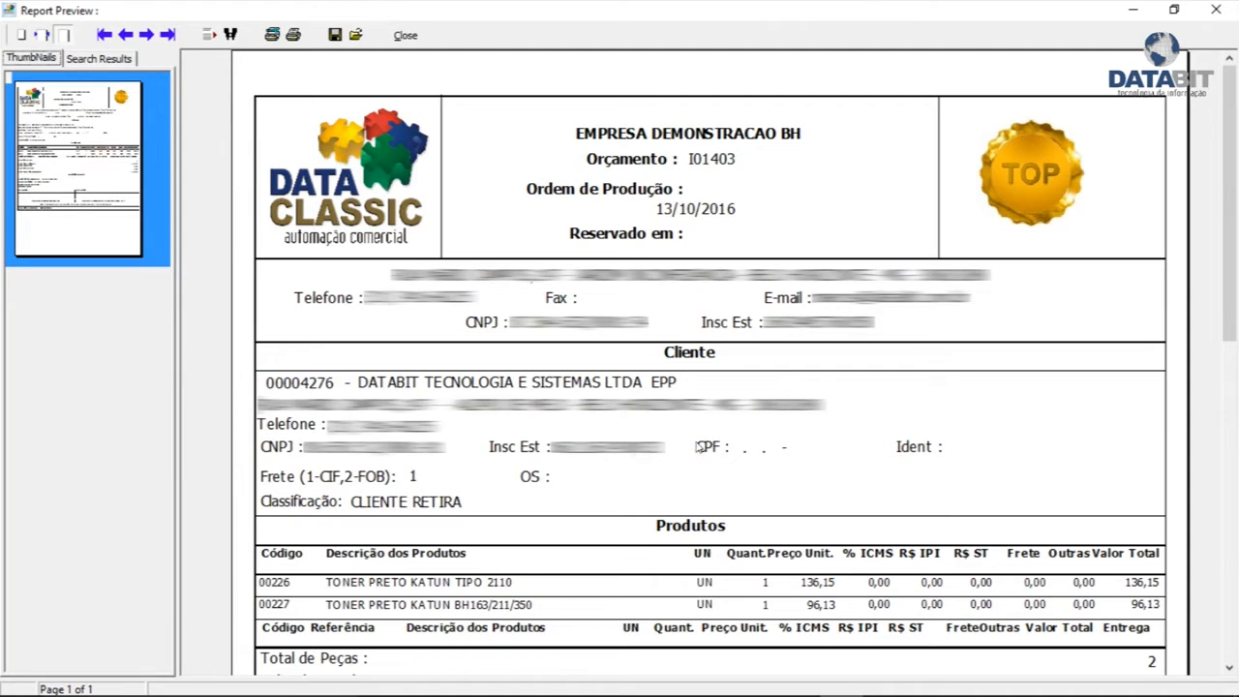
{"action": "scroll", "coordinate": [1236, 362], "scroll_direction": "down", "scroll_amount": 5}
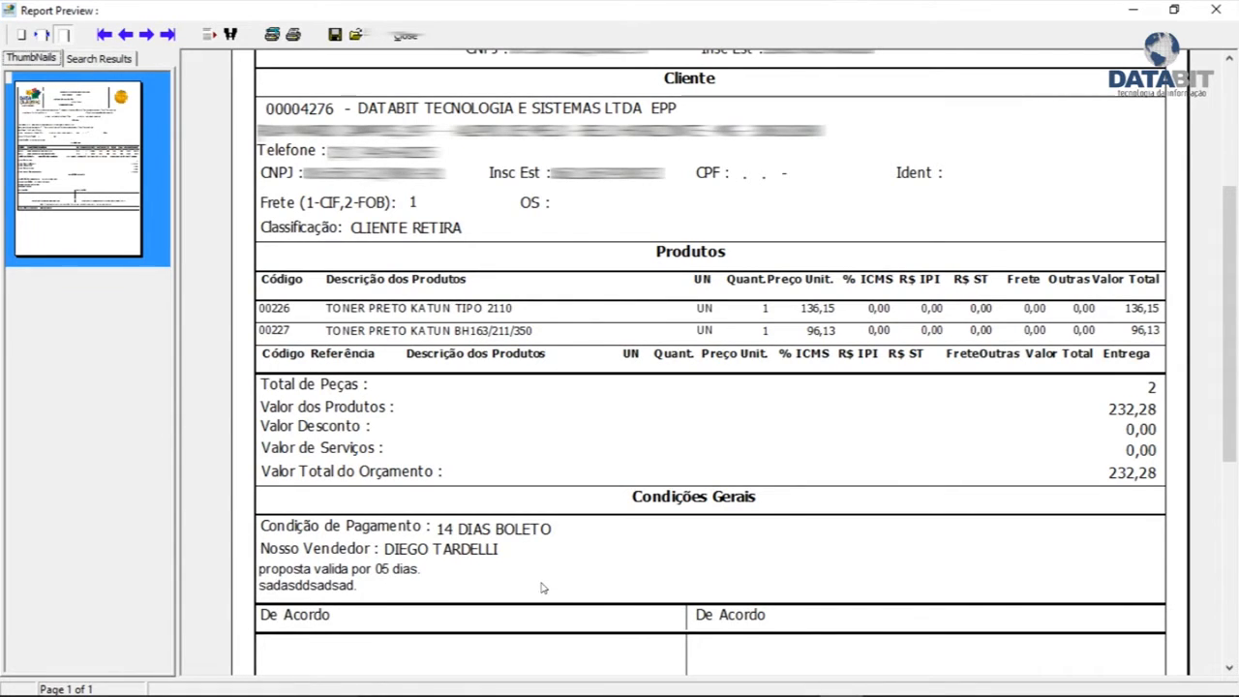
{"action": "left_click_drag", "start_coordinate": [1232, 426], "coordinate": [1236, 597]}
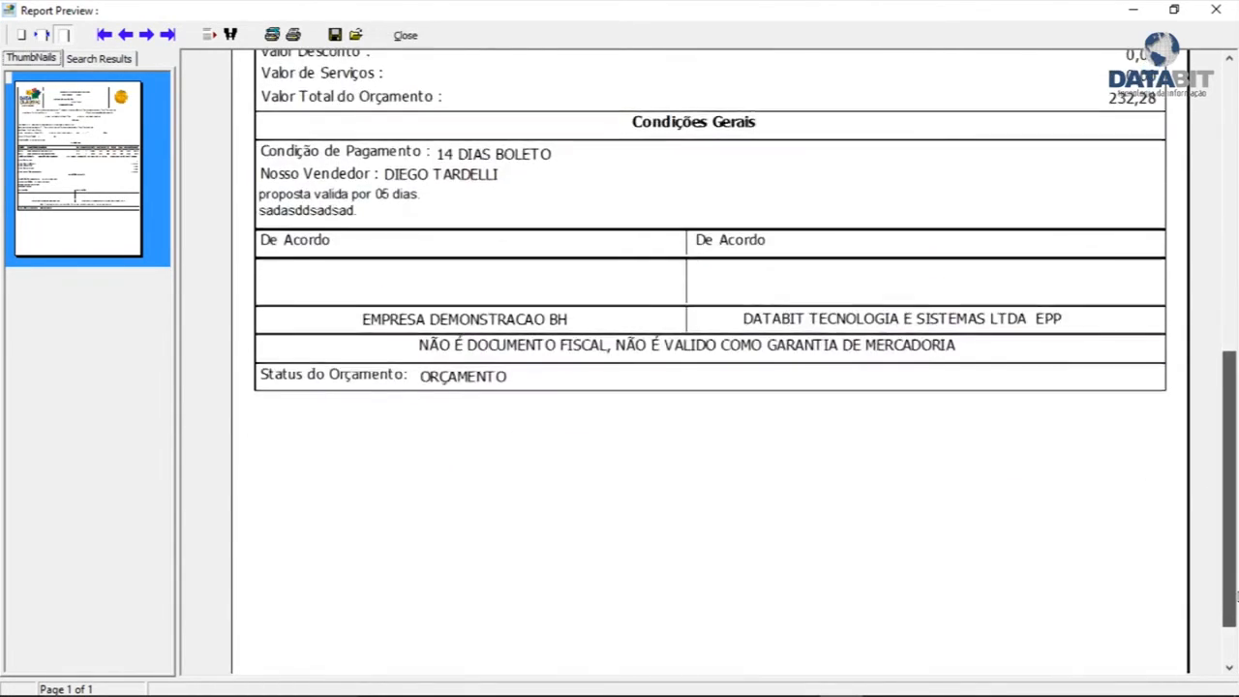
{"action": "scroll", "coordinate": [526, 175], "scroll_direction": "up", "scroll_amount": 10}
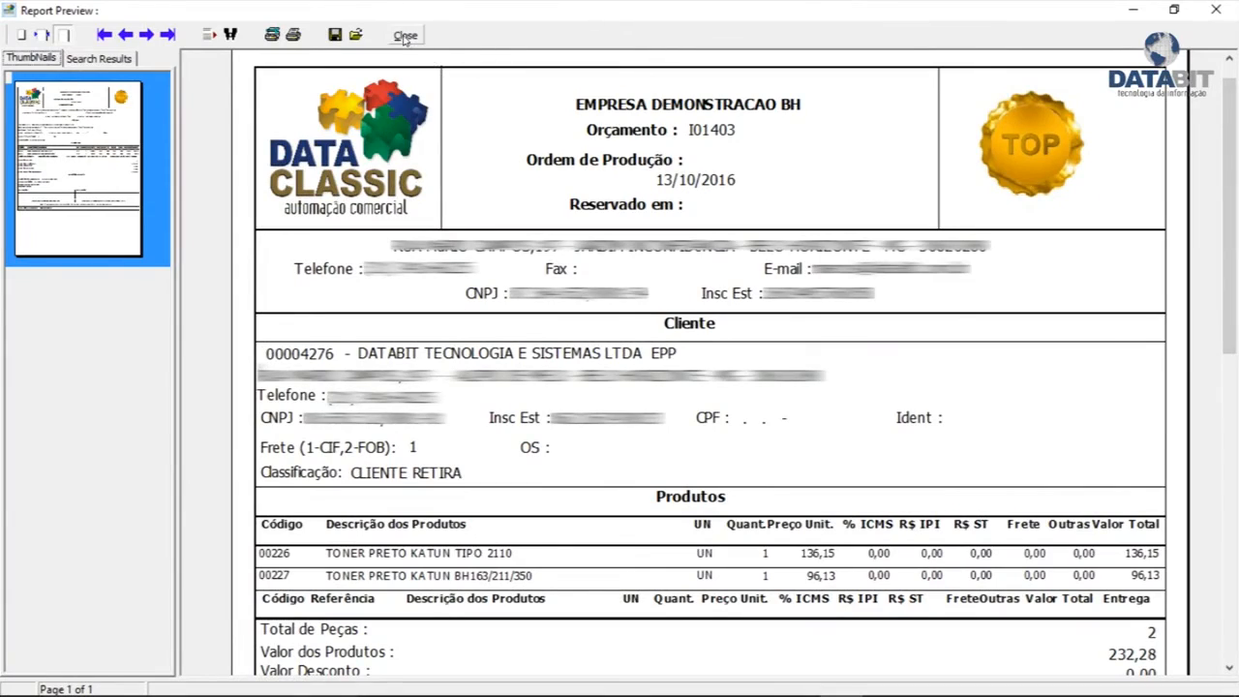
{"action": "left_click", "coordinate": [404, 37]}
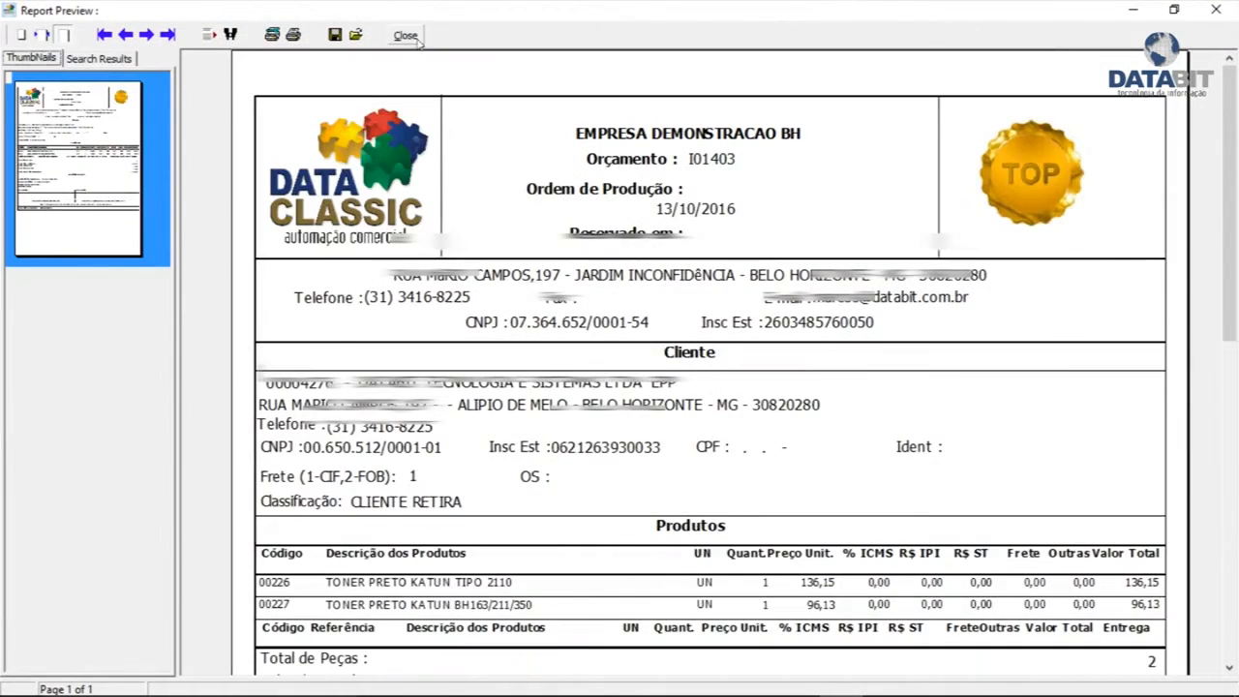
{"action": "left_click", "coordinate": [406, 36]}
Open the e-mail form for quotation I01403, cancel without sending, and close the romaneio options
{"action": "left_click", "coordinate": [714, 559]}
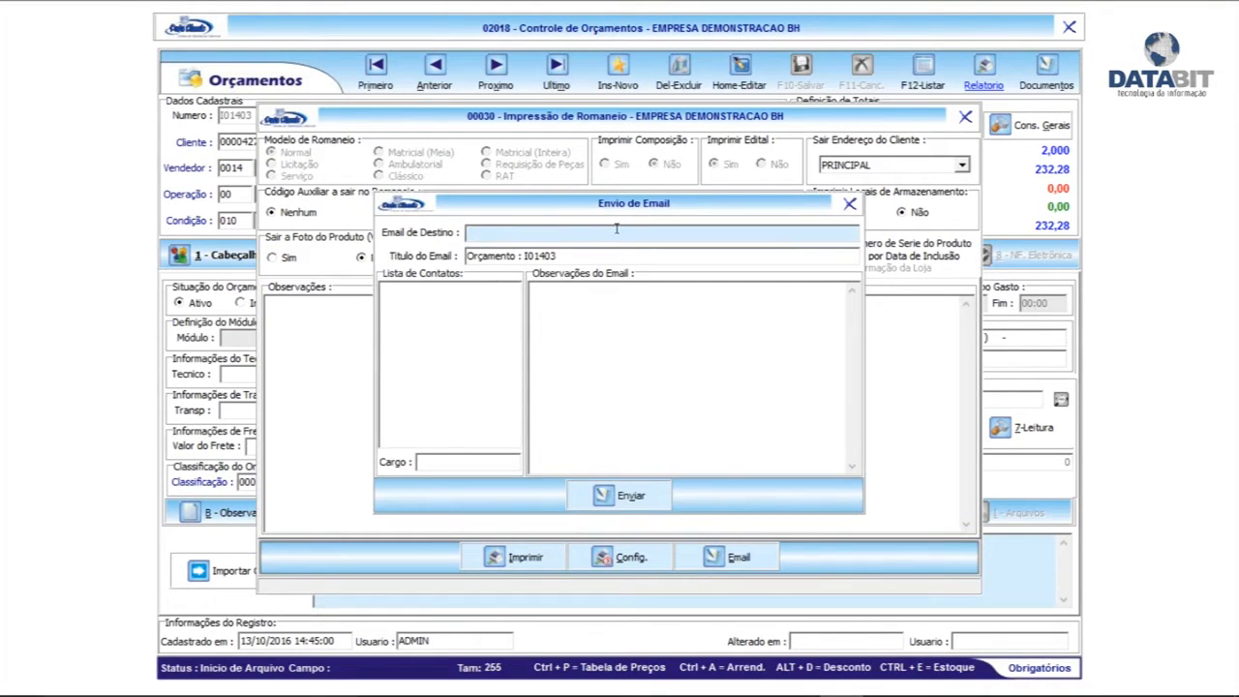
{"action": "left_click", "coordinate": [622, 323]}
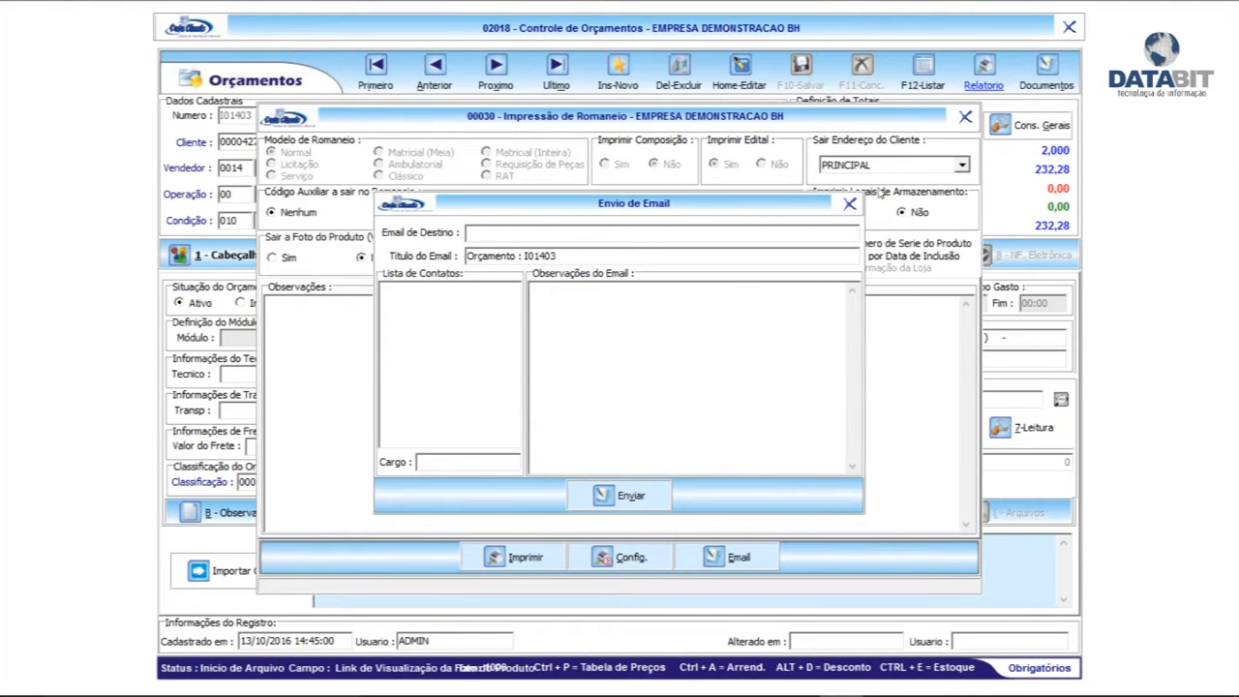
{"action": "left_click", "coordinate": [849, 205]}
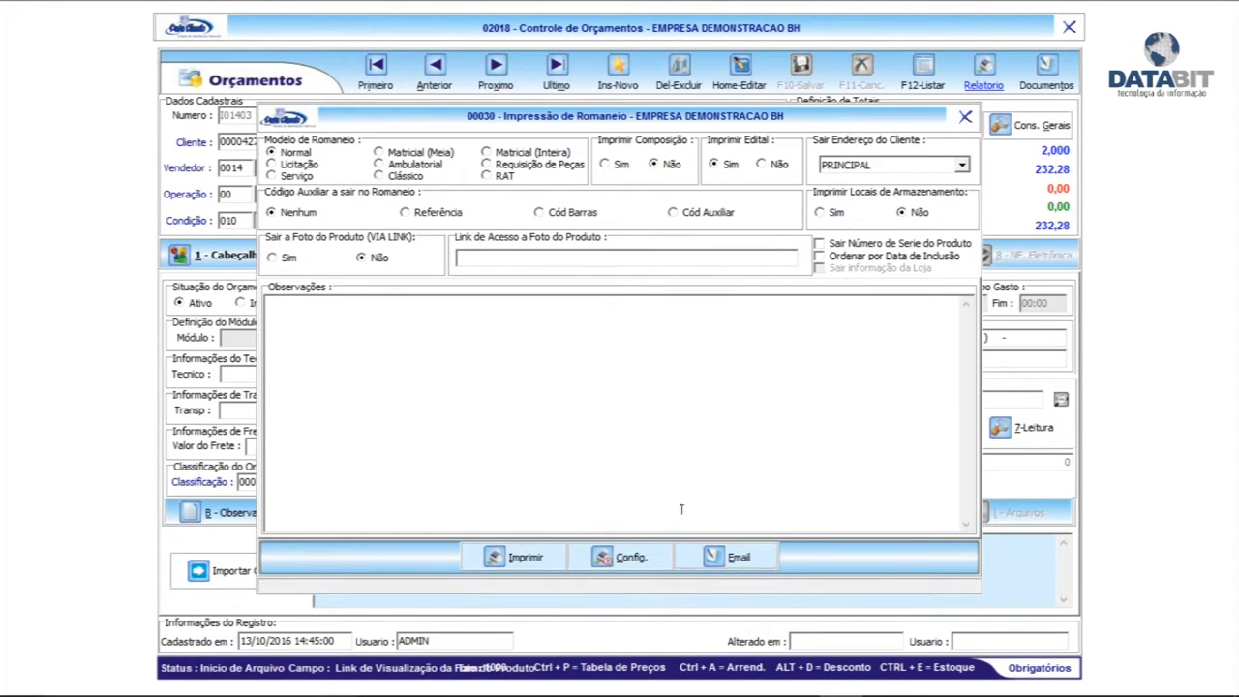
{"action": "left_click", "coordinate": [966, 118]}
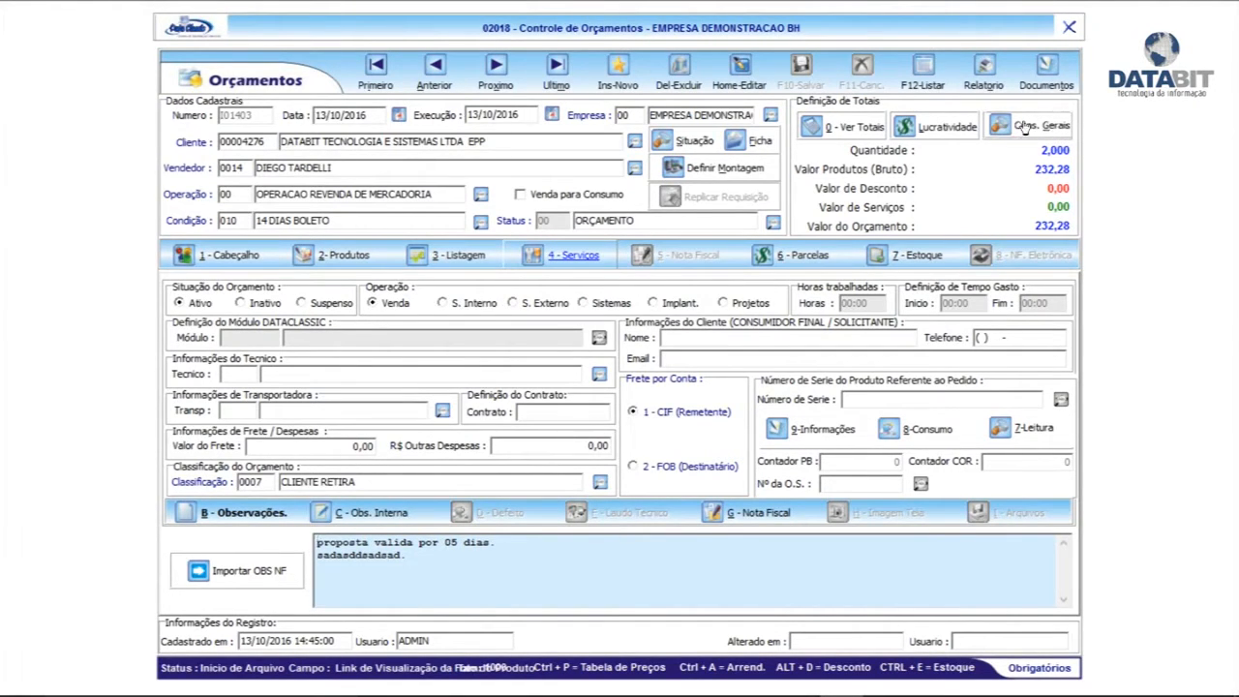
From the general queries, reserve quotation I01403's items and acknowledge the success message
{"action": "left_click", "coordinate": [1022, 131]}
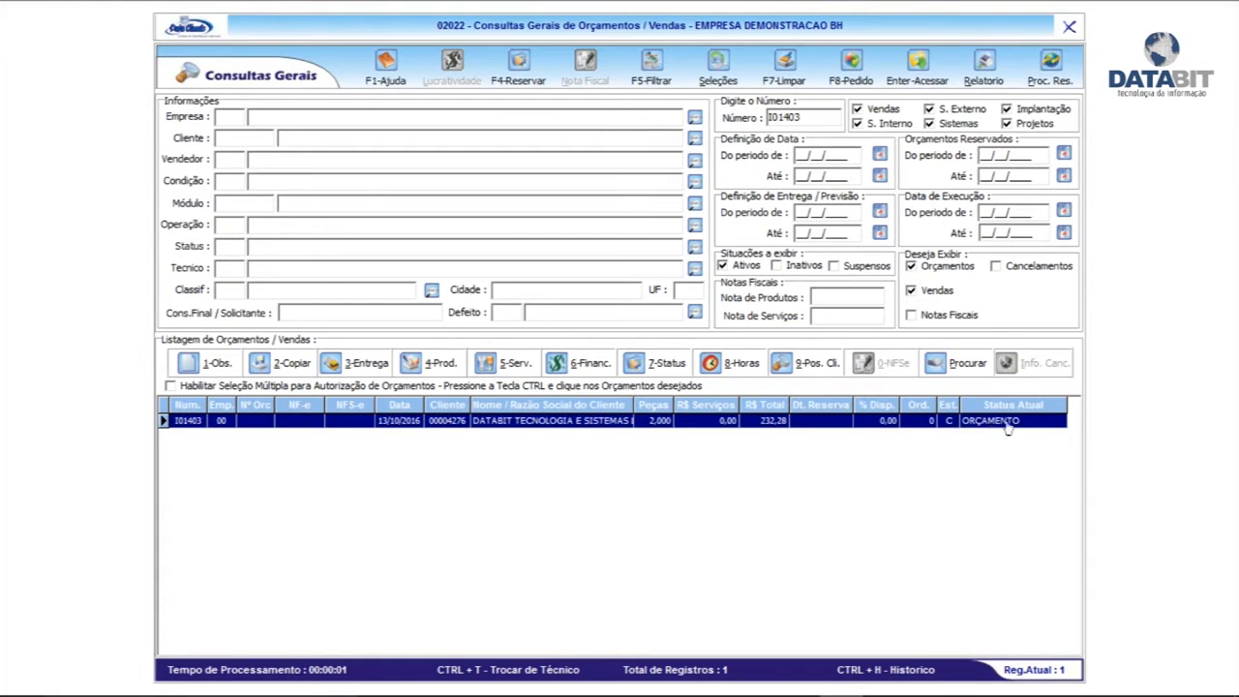
{"action": "left_click", "coordinate": [514, 63]}
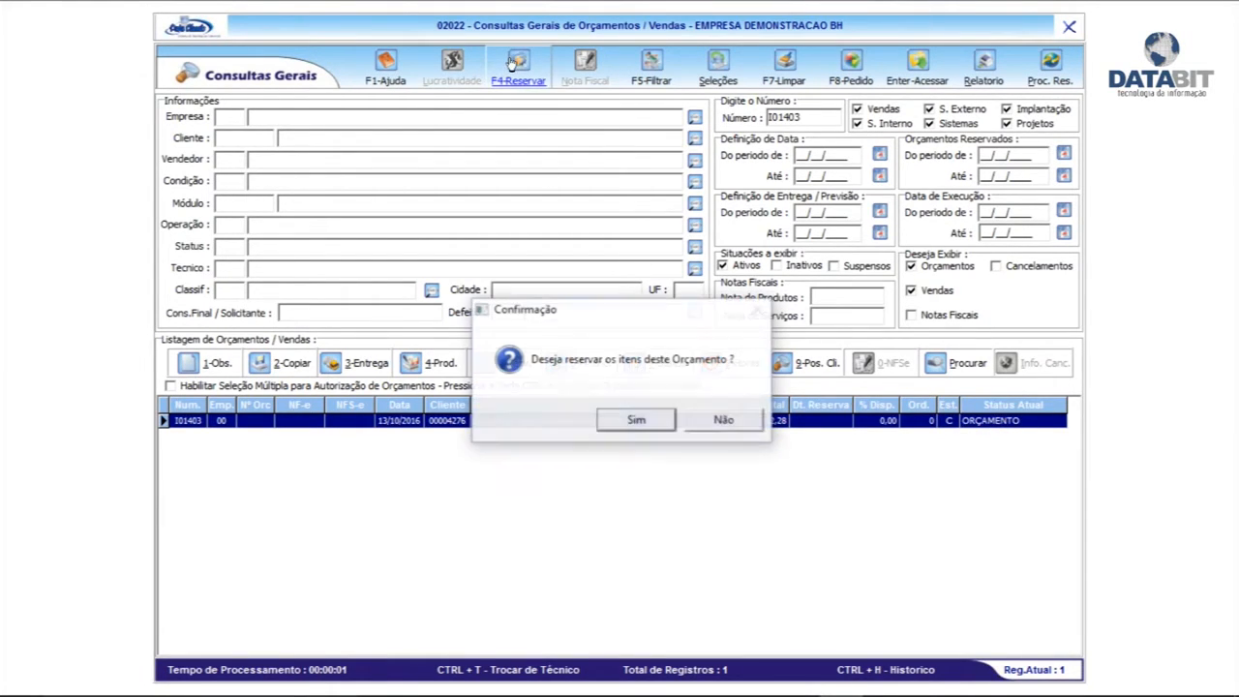
{"action": "left_click", "coordinate": [635, 421]}
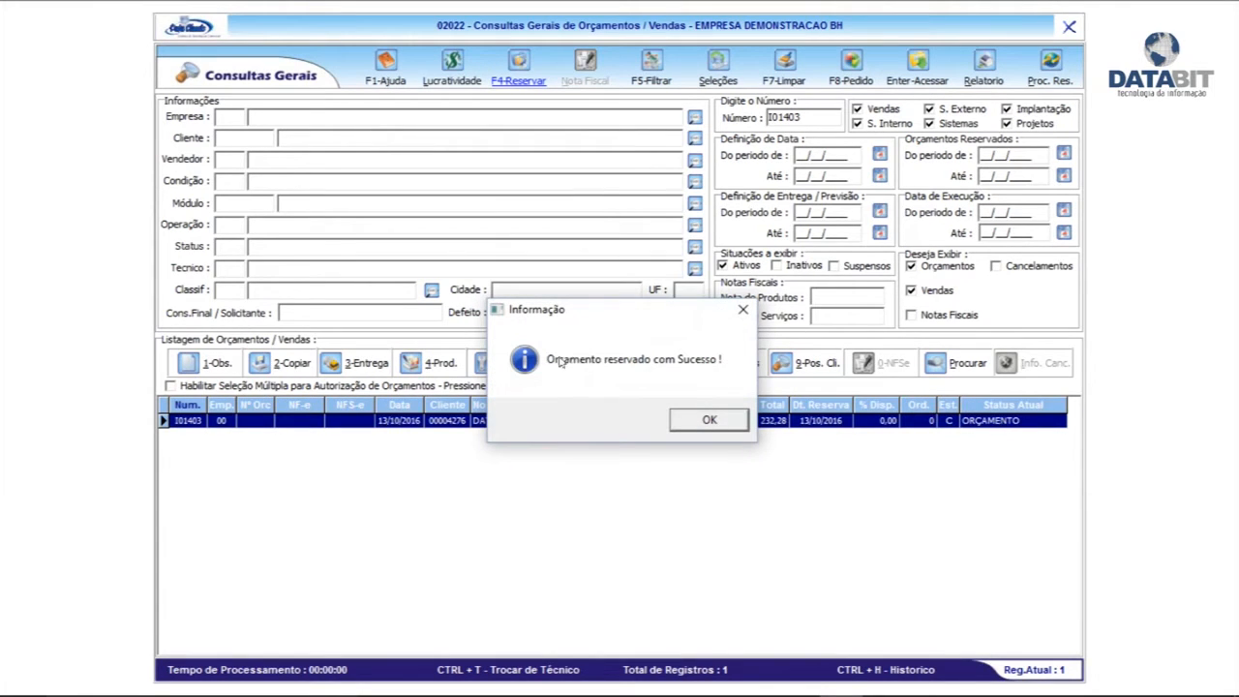
{"action": "left_click", "coordinate": [691, 425]}
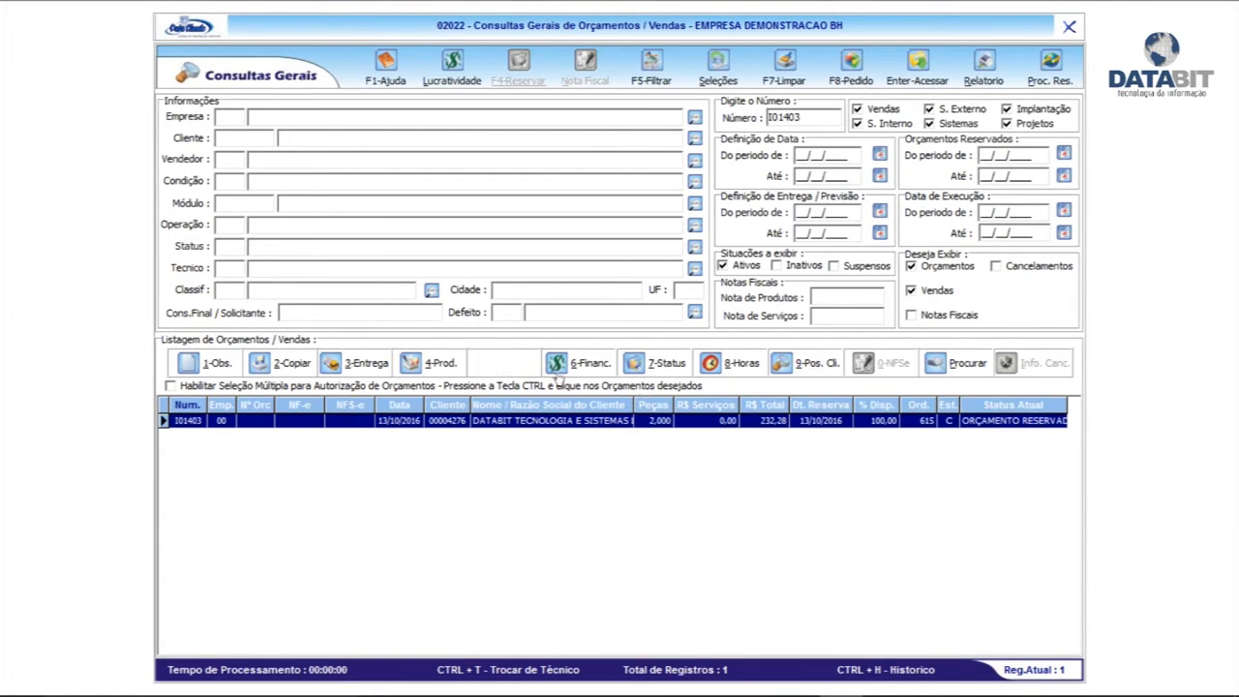
Change I01403's status to 03 ANALISE DE CREDITO VENDA with internal note 'liberar com urgencia.'
{"action": "left_click", "coordinate": [652, 365]}
{"action": "left_click", "coordinate": [765, 352]}
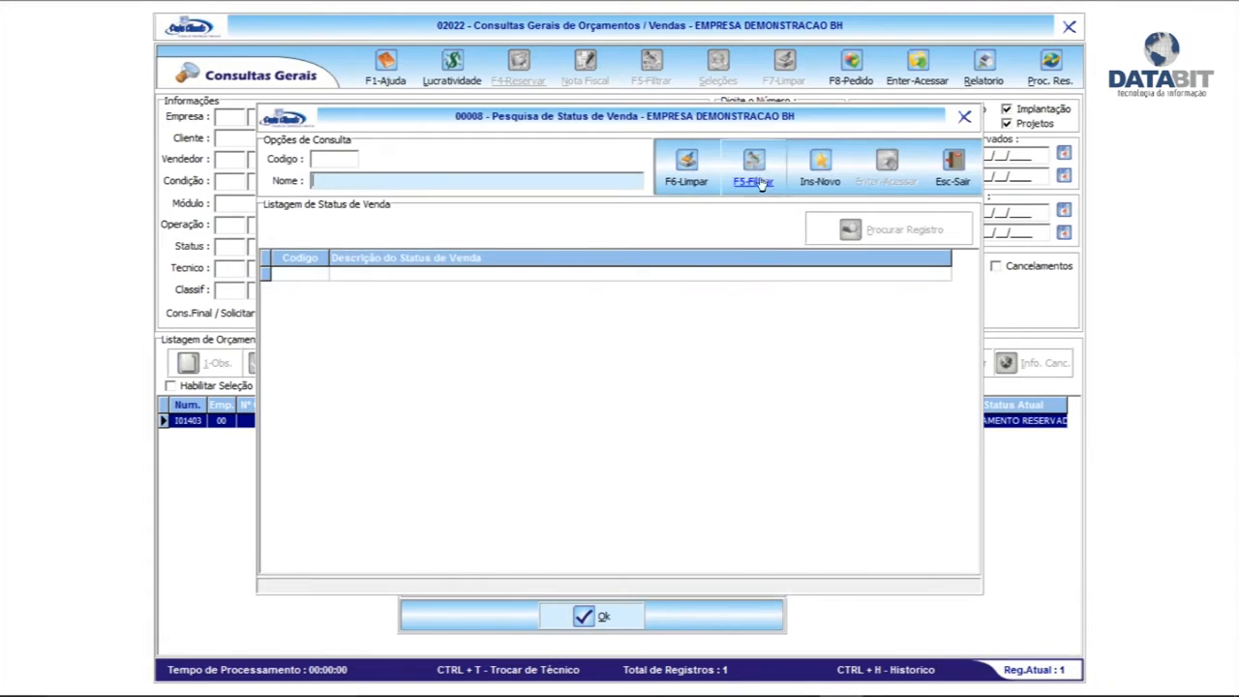
{"action": "key", "text": "Return"}
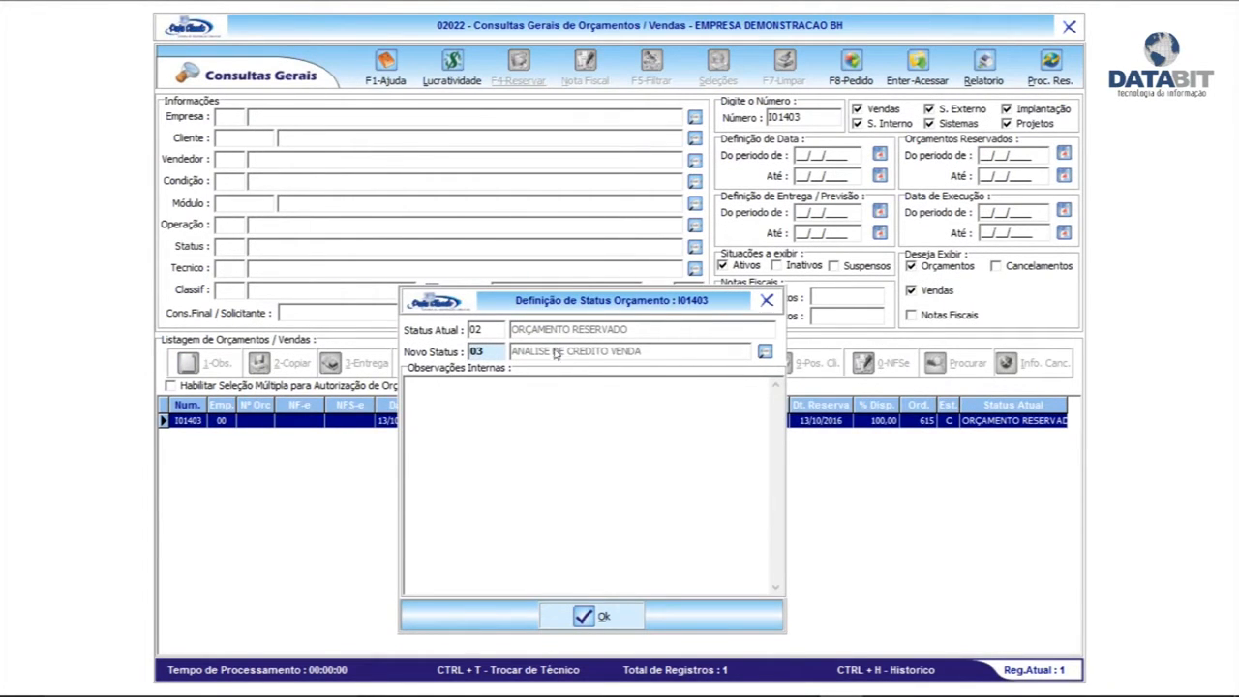
{"action": "left_click", "coordinate": [554, 441]}
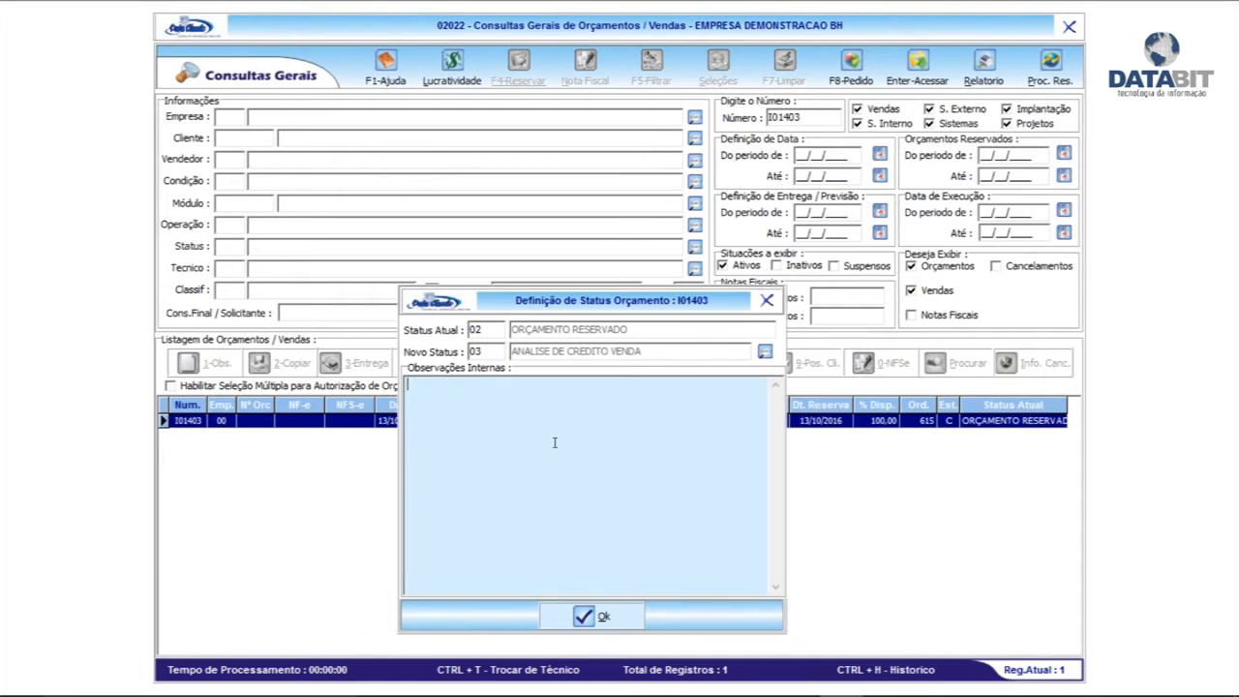
{"action": "type", "text": "li"}
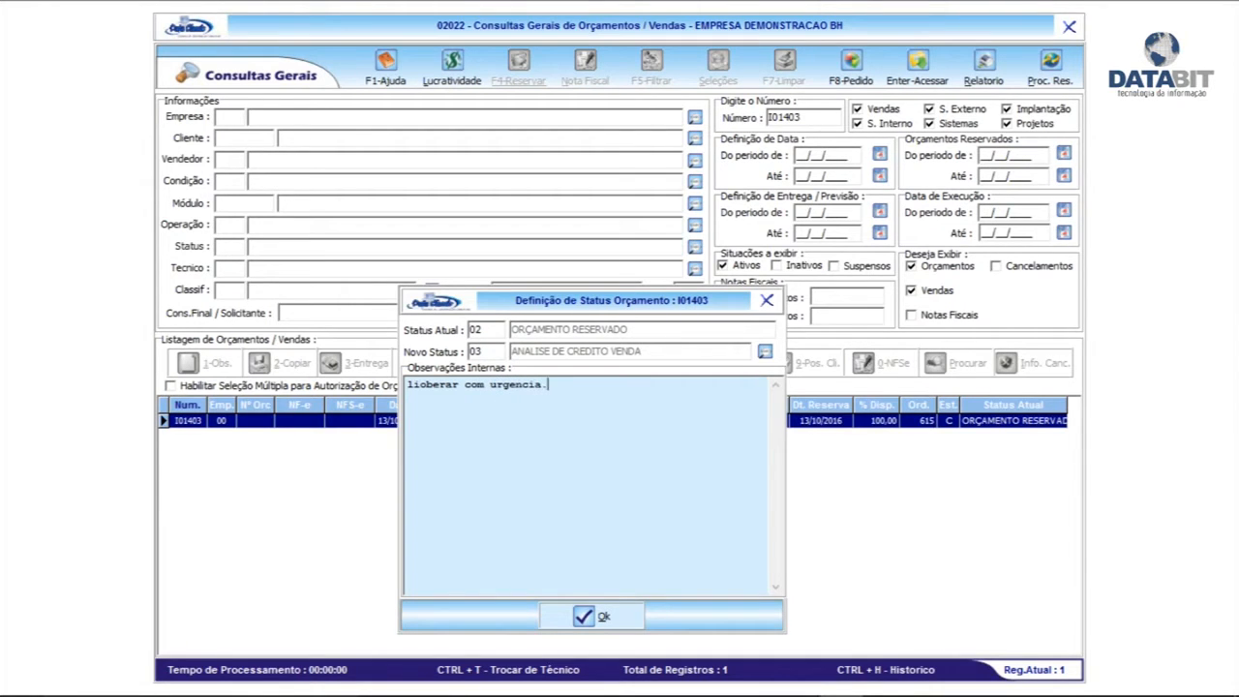
{"action": "type", "text": "oberar com urgencia."}
{"action": "left_click", "coordinate": [593, 615]}
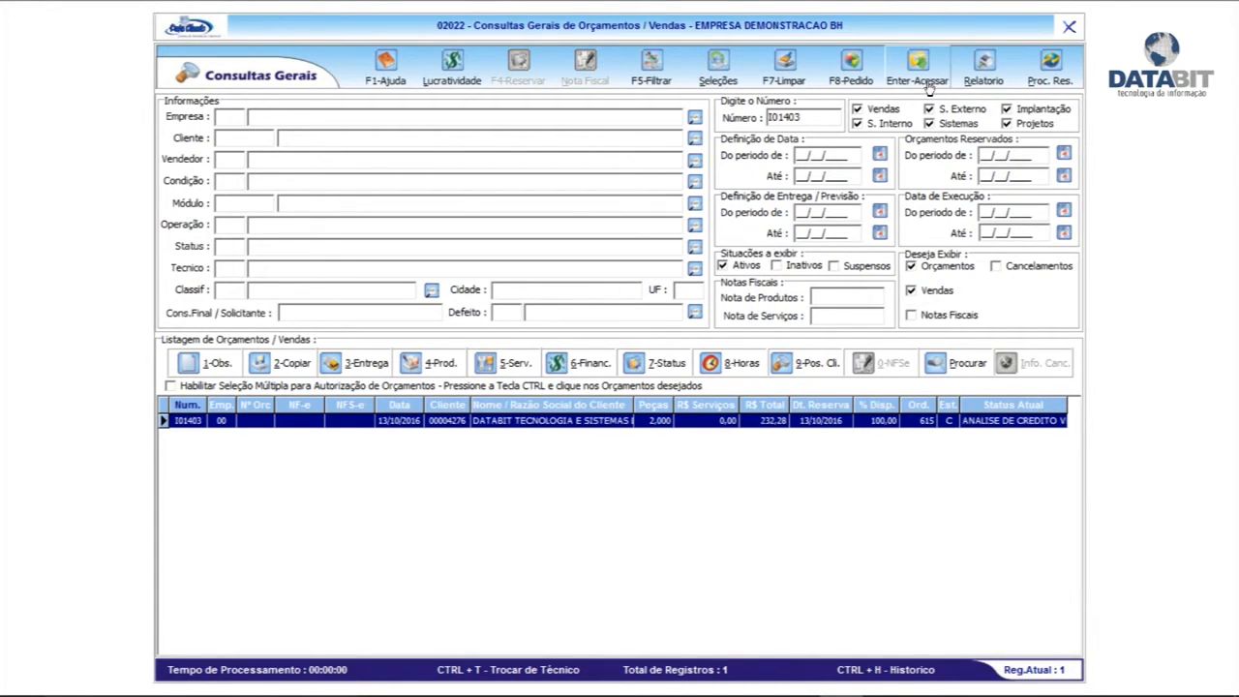
Close the general queries and quotation windows and bring up the Sair menu
{"action": "left_click", "coordinate": [1069, 27]}
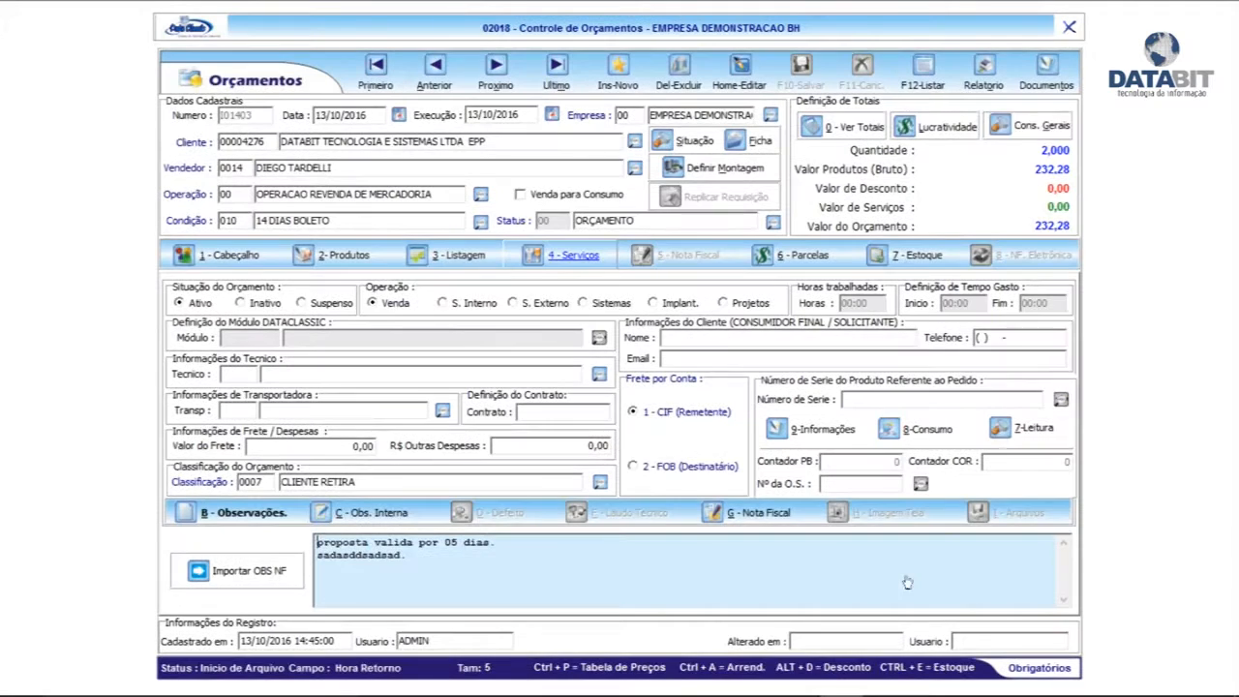
{"action": "left_click", "coordinate": [1069, 27]}
{"action": "left_click", "coordinate": [915, 618]}
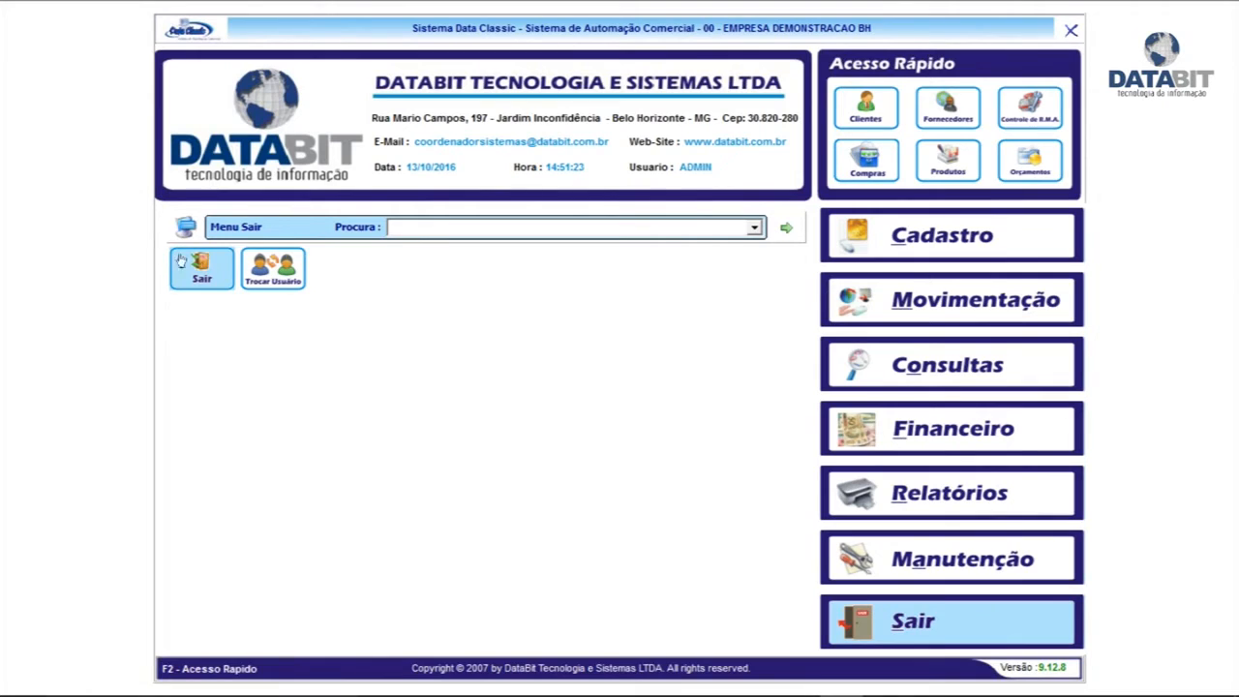
Switch the session to the credit-analysis user account, entering its password
{"action": "left_click", "coordinate": [260, 267]}
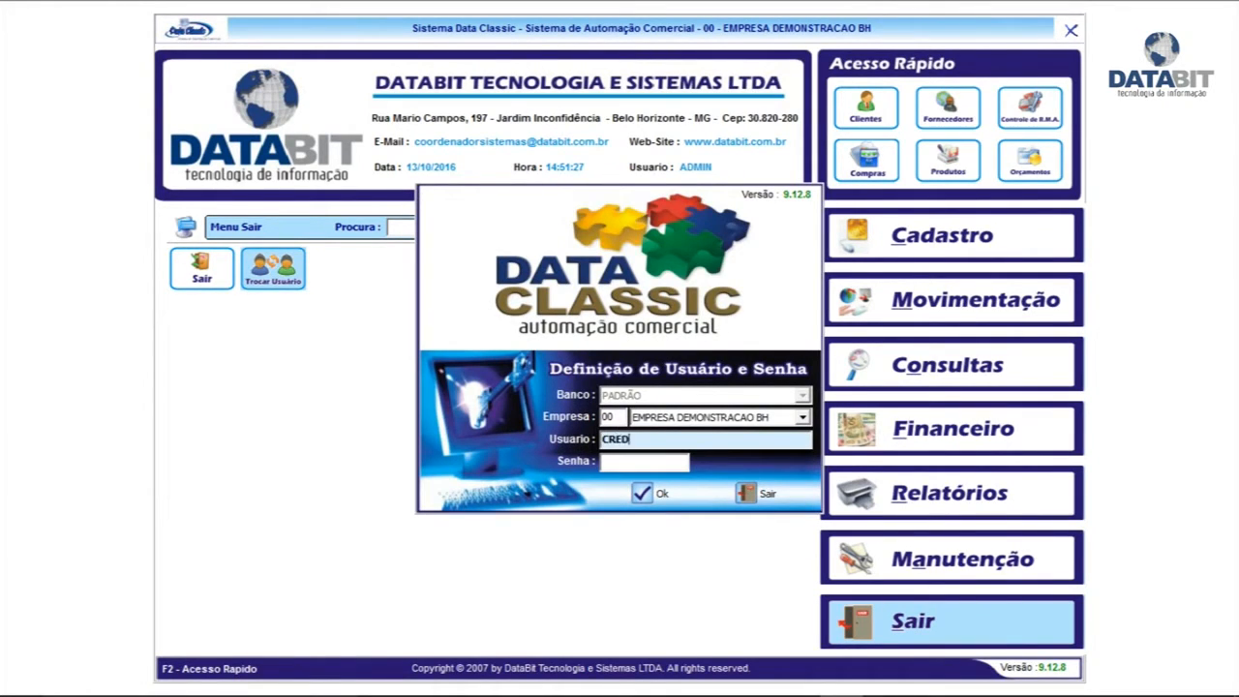
{"action": "type", "text": "CREDITO"}
{"action": "key", "text": "Return"}
{"action": "type", "text": "****"}
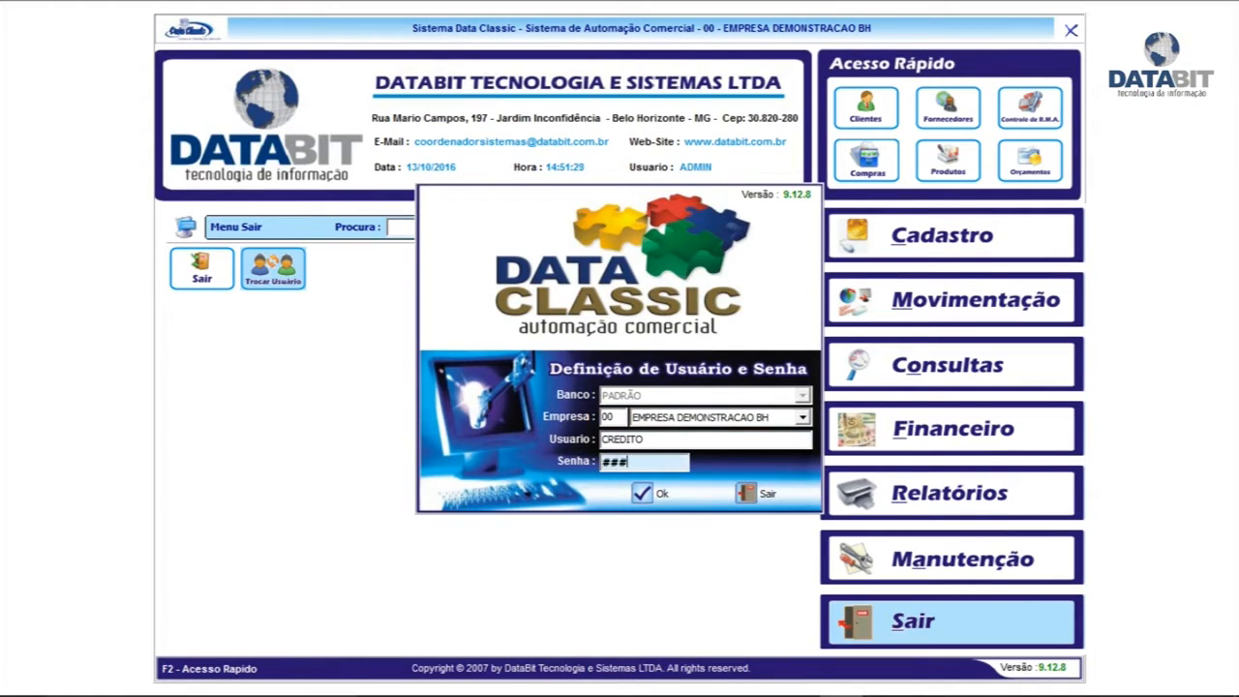
{"action": "key", "text": "Return"}
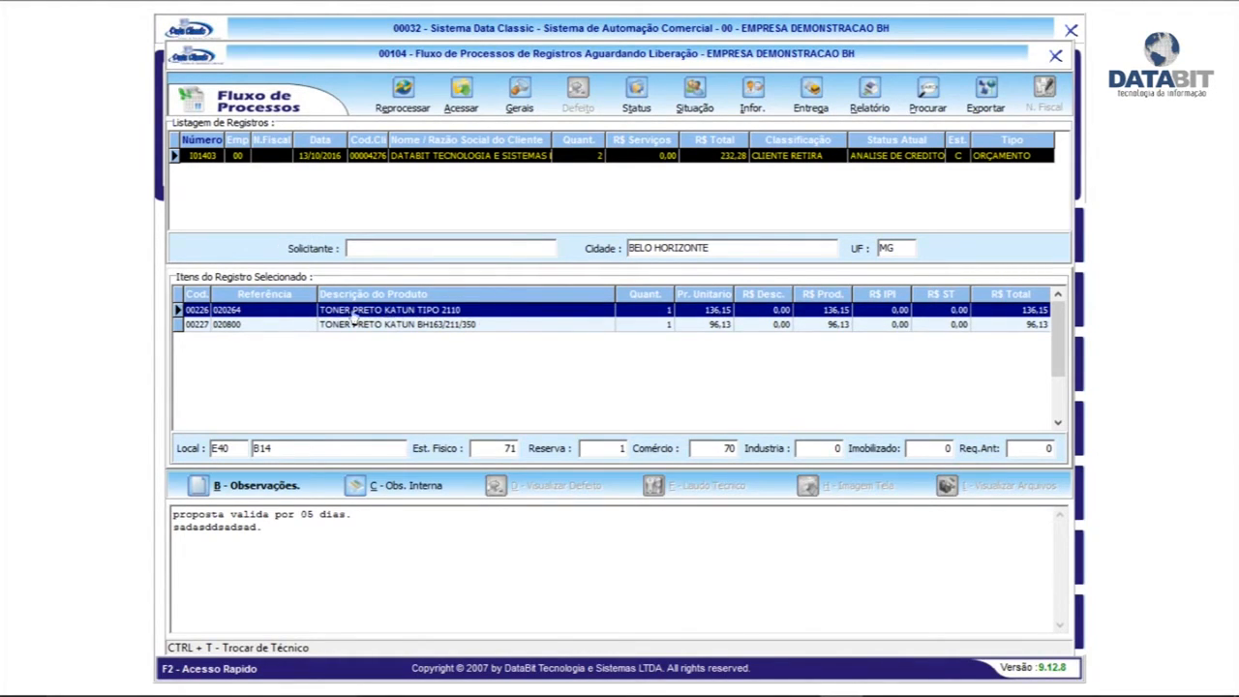
{"action": "left_click", "coordinate": [469, 327]}
{"action": "left_click", "coordinate": [471, 311]}
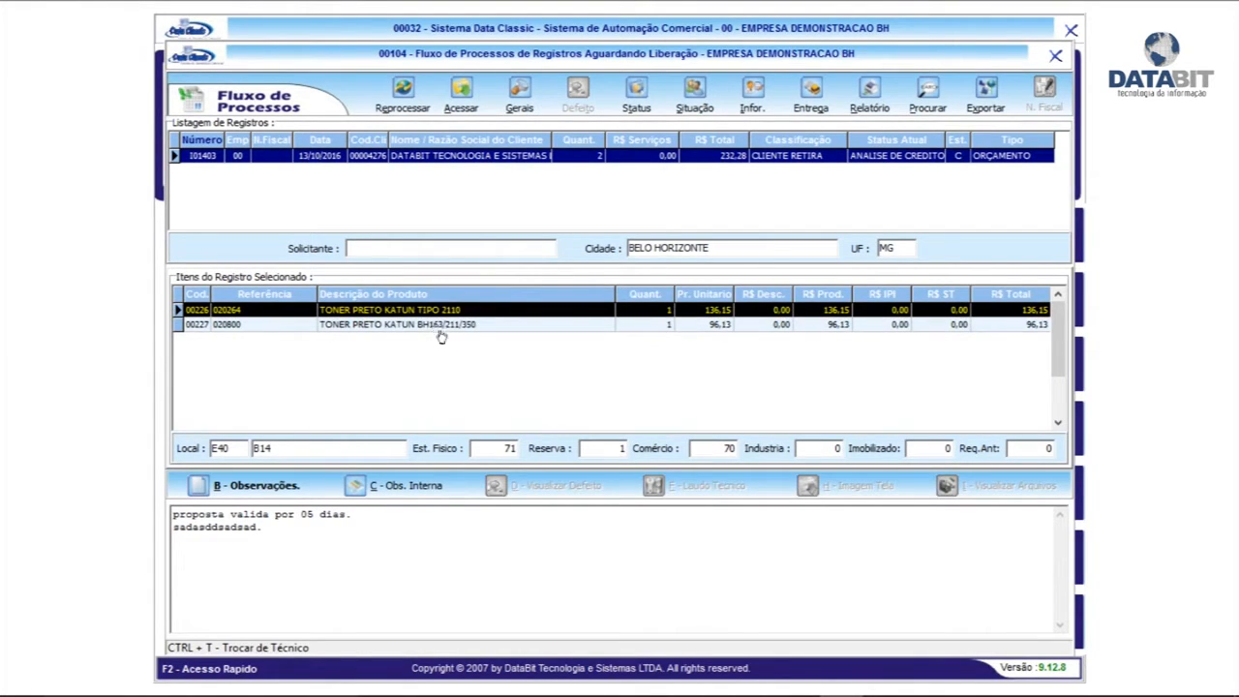
{"action": "left_click", "coordinate": [436, 327]}
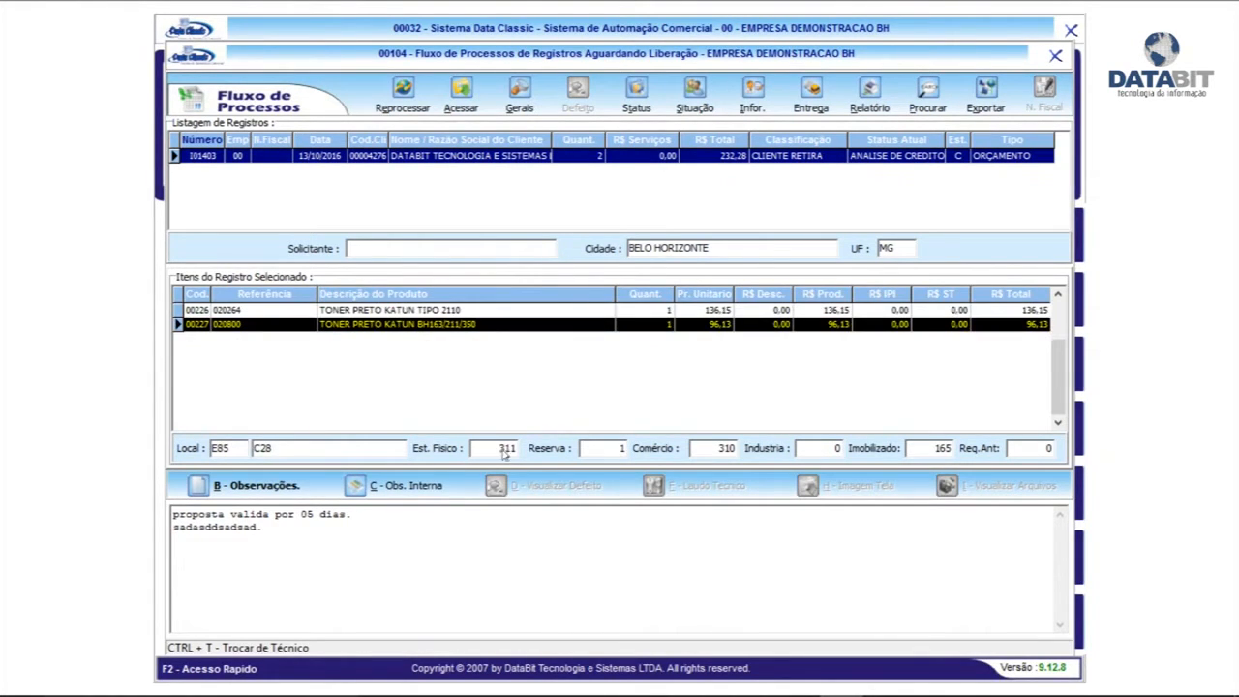
{"action": "left_click", "coordinate": [481, 312]}
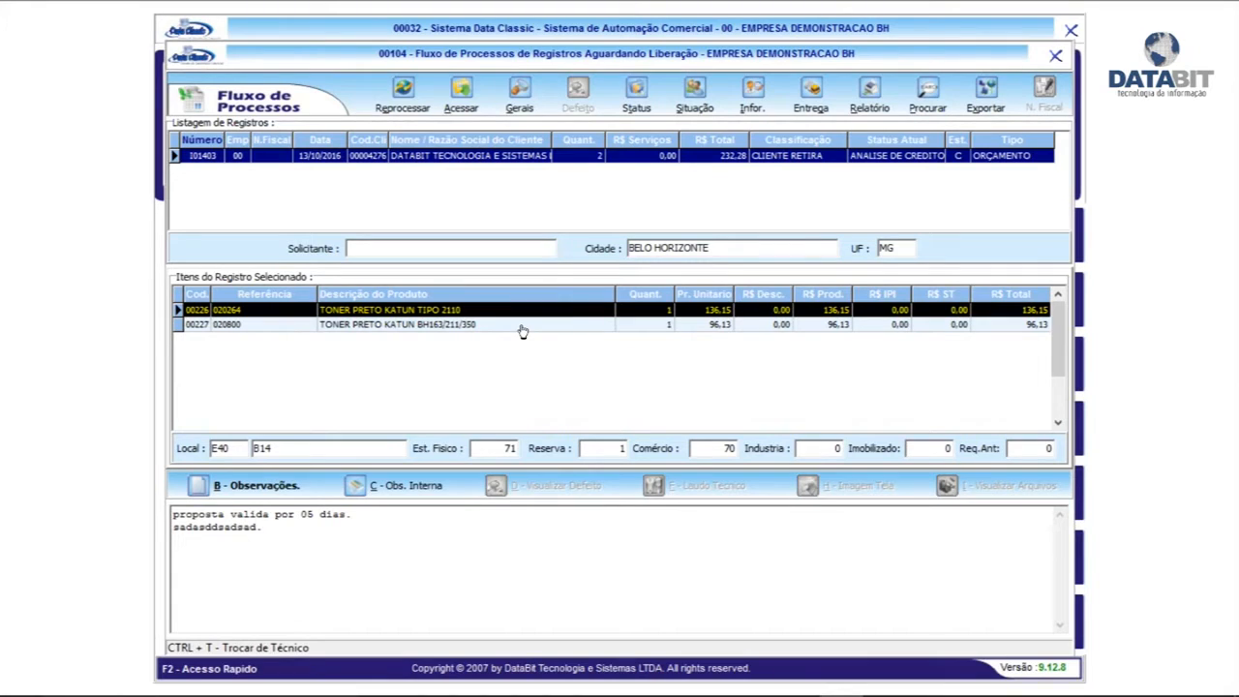
{"action": "left_click", "coordinate": [695, 91]}
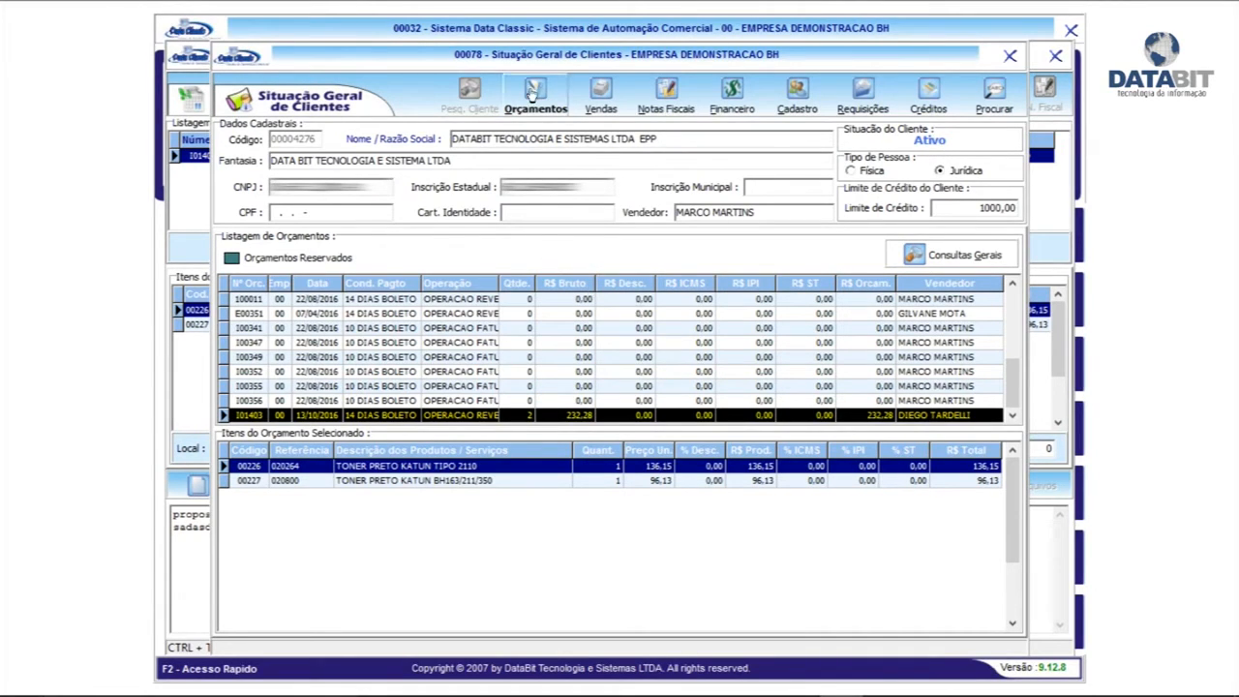
Browse the client's quotations, then a sale's item lines
{"action": "left_click", "coordinate": [448, 400]}
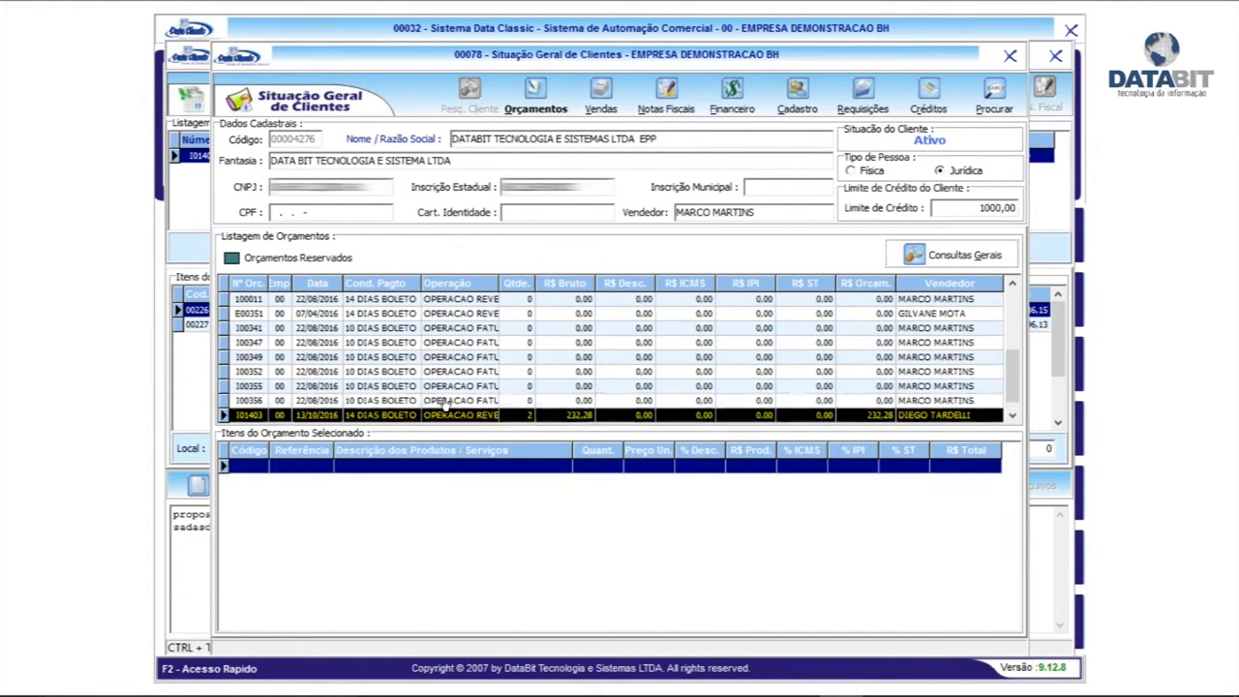
{"action": "scroll", "coordinate": [450, 388], "scroll_direction": "up", "scroll_amount": 10}
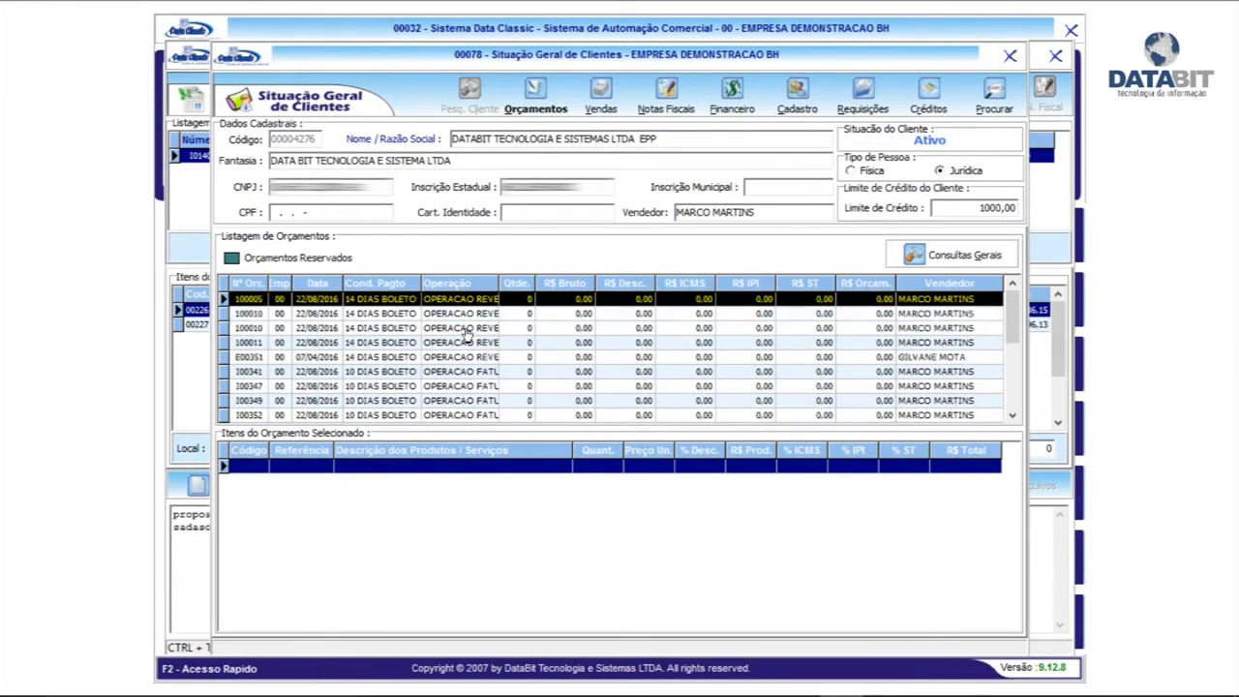
{"action": "scroll", "coordinate": [468, 341], "scroll_direction": "down", "scroll_amount": 11}
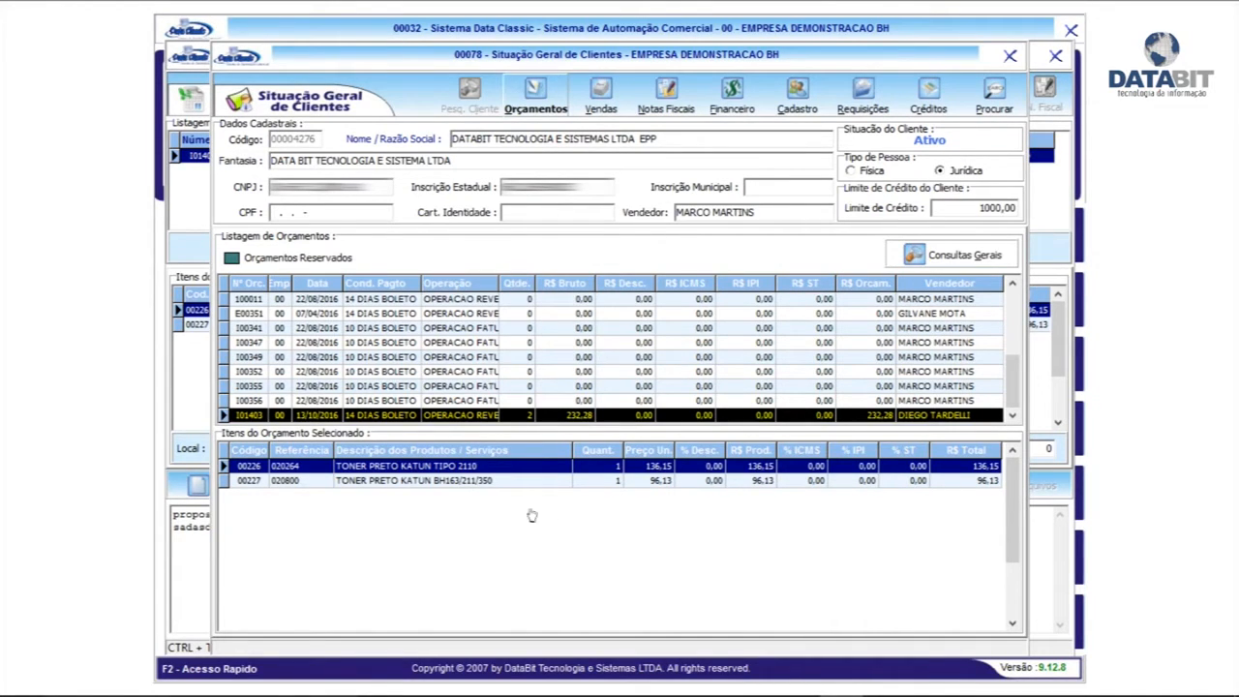
{"action": "left_click", "coordinate": [597, 97]}
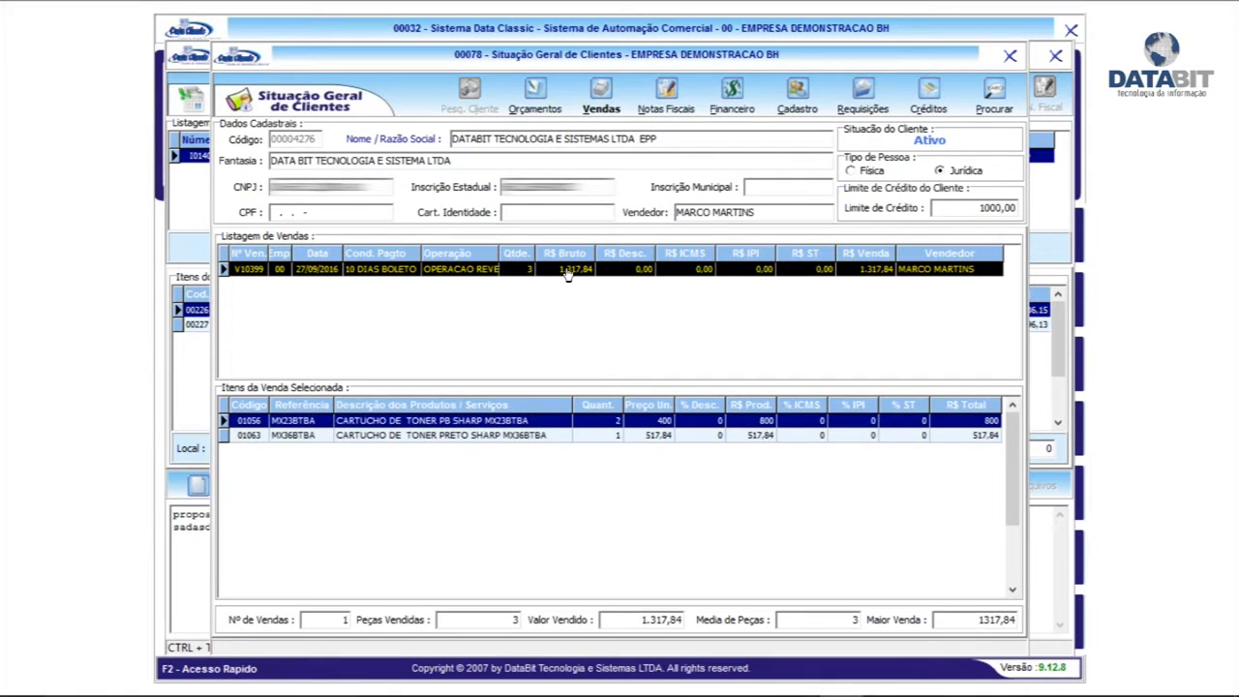
{"action": "left_click", "coordinate": [402, 434]}
{"action": "left_click", "coordinate": [431, 420]}
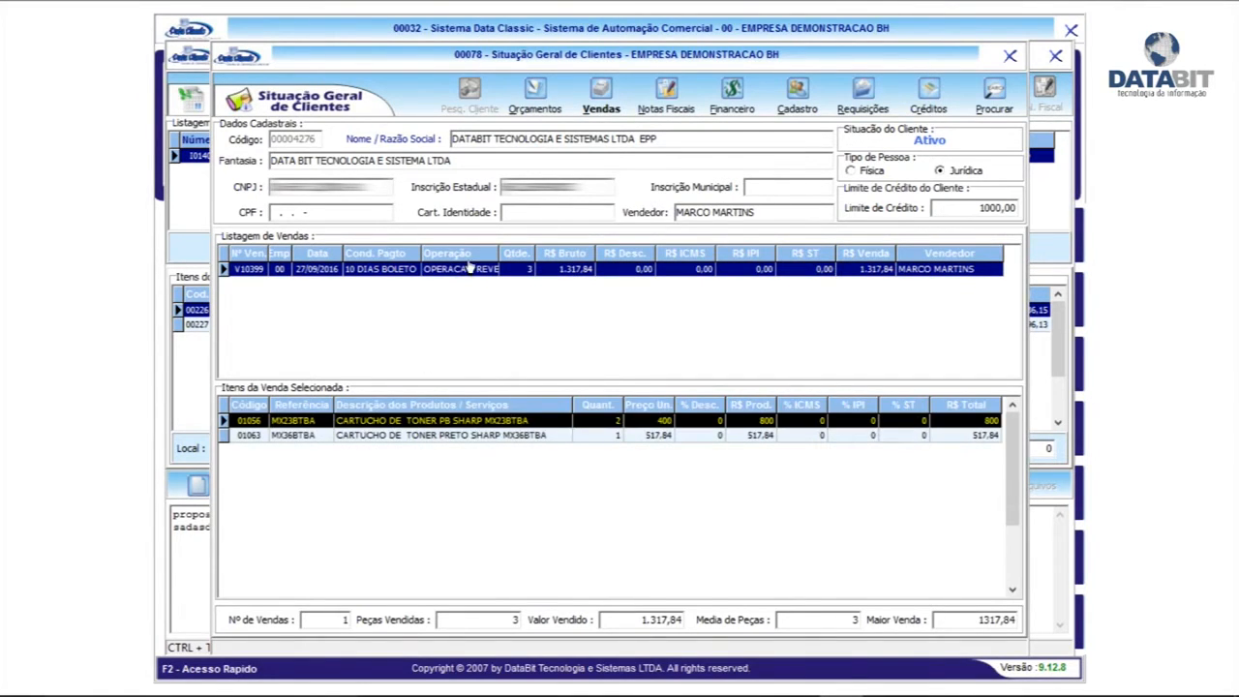
{"action": "left_click", "coordinate": [470, 268]}
View the client's invoices, then their financial titles filtered to open ones
{"action": "left_click", "coordinate": [666, 95]}
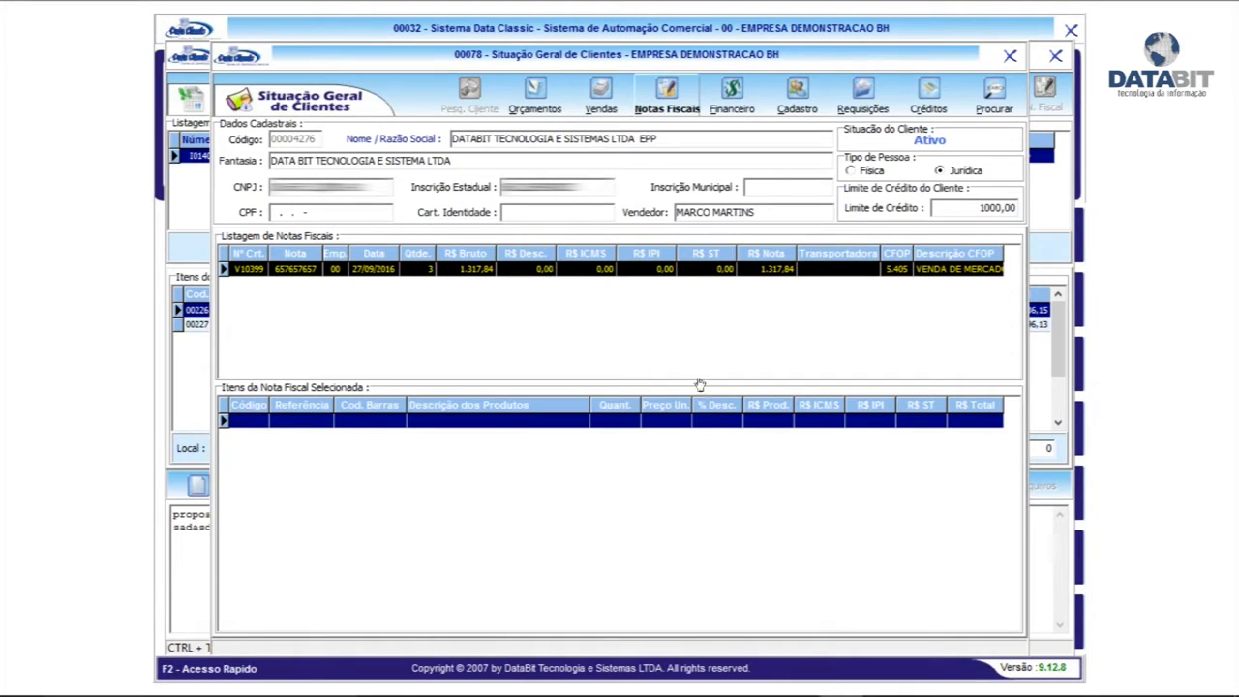
{"action": "left_click", "coordinate": [735, 113]}
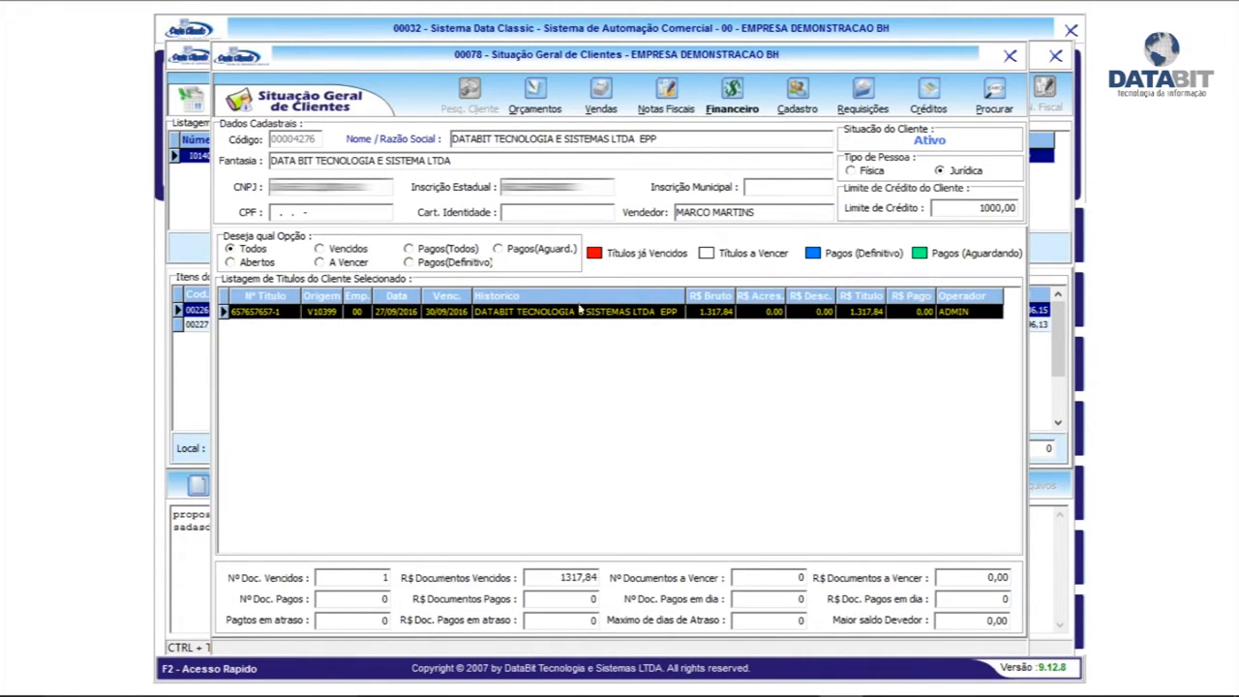
{"action": "left_click", "coordinate": [248, 264]}
Toggle the title filters between paid and all, and view the client's registration record
{"action": "left_click", "coordinate": [437, 251]}
{"action": "left_click", "coordinate": [248, 249]}
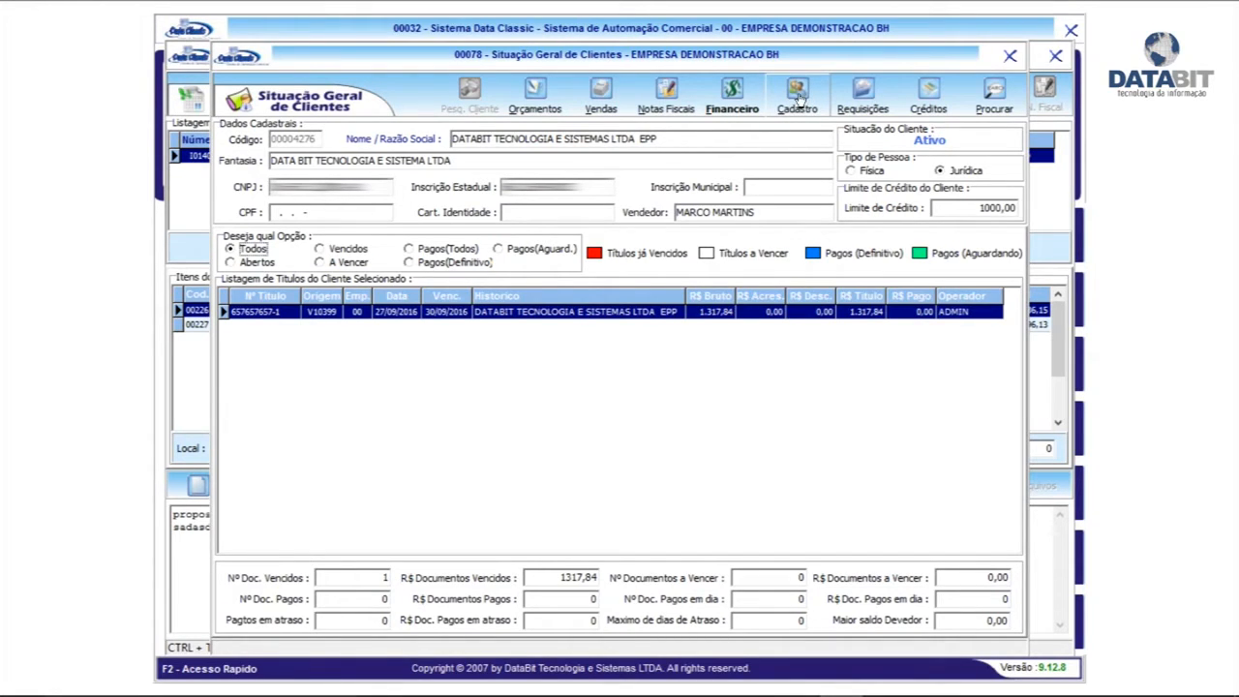
{"action": "left_click", "coordinate": [799, 96]}
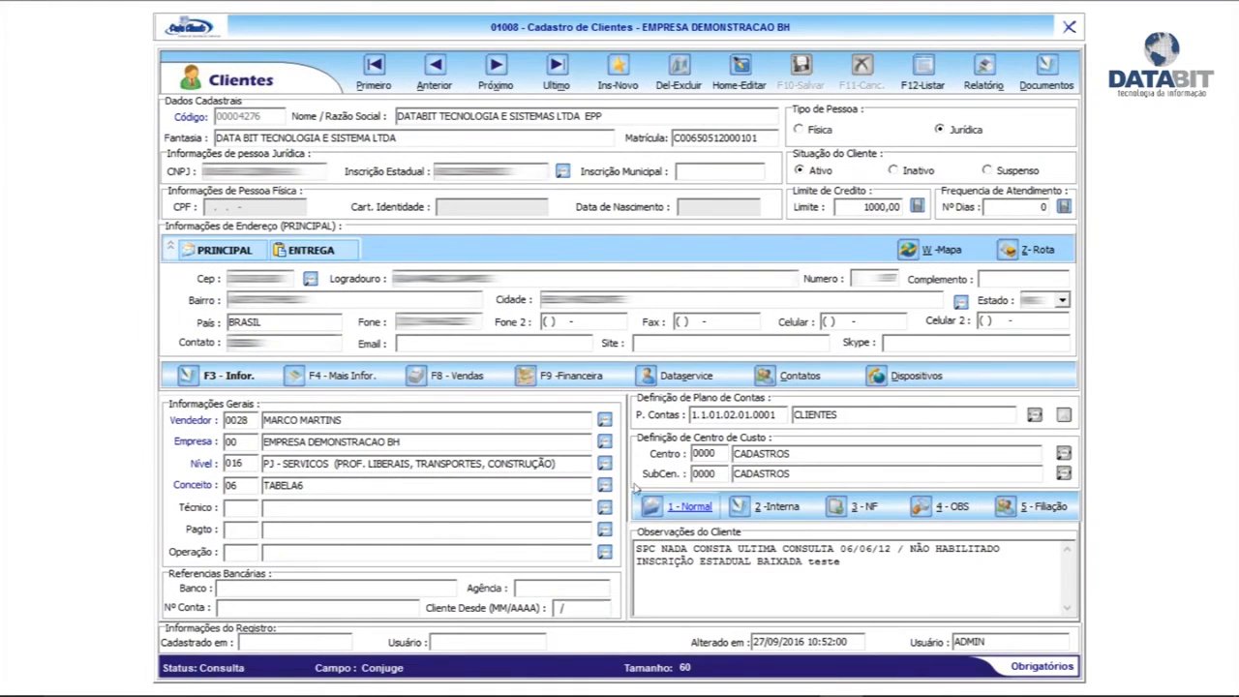
{"action": "left_click", "coordinate": [1069, 27]}
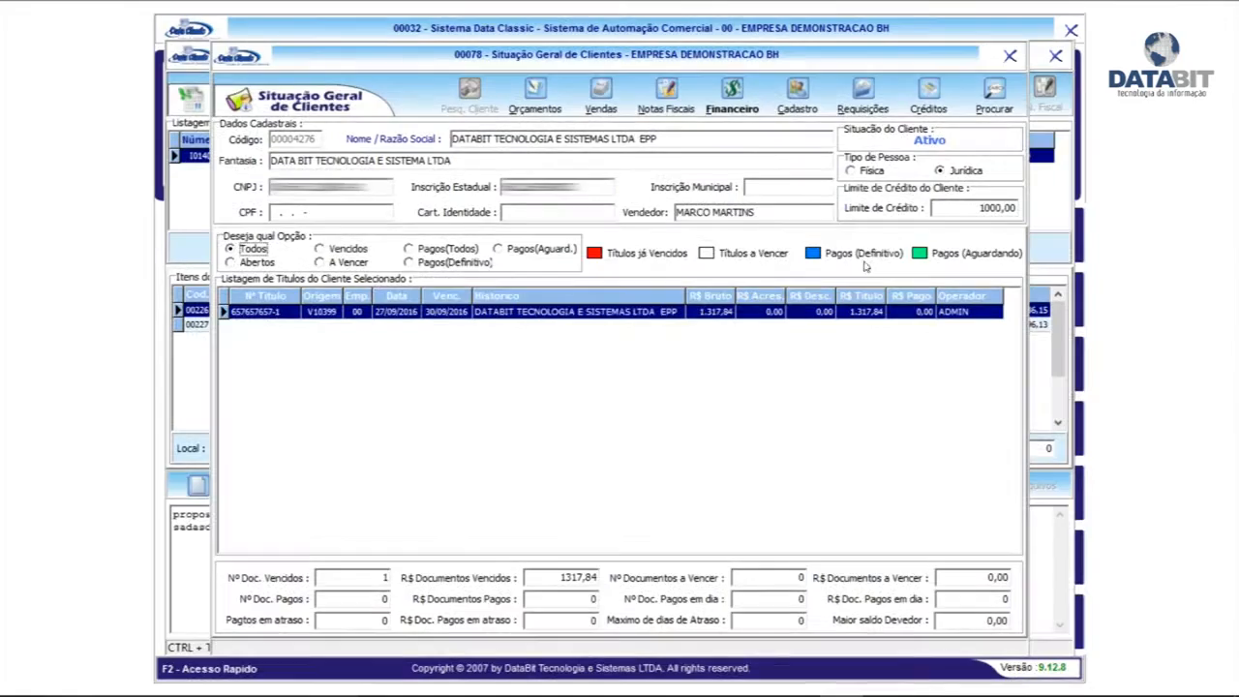
Check the client's empty requisitions and credits lists, then close the situation window
{"action": "left_click", "coordinate": [864, 97]}
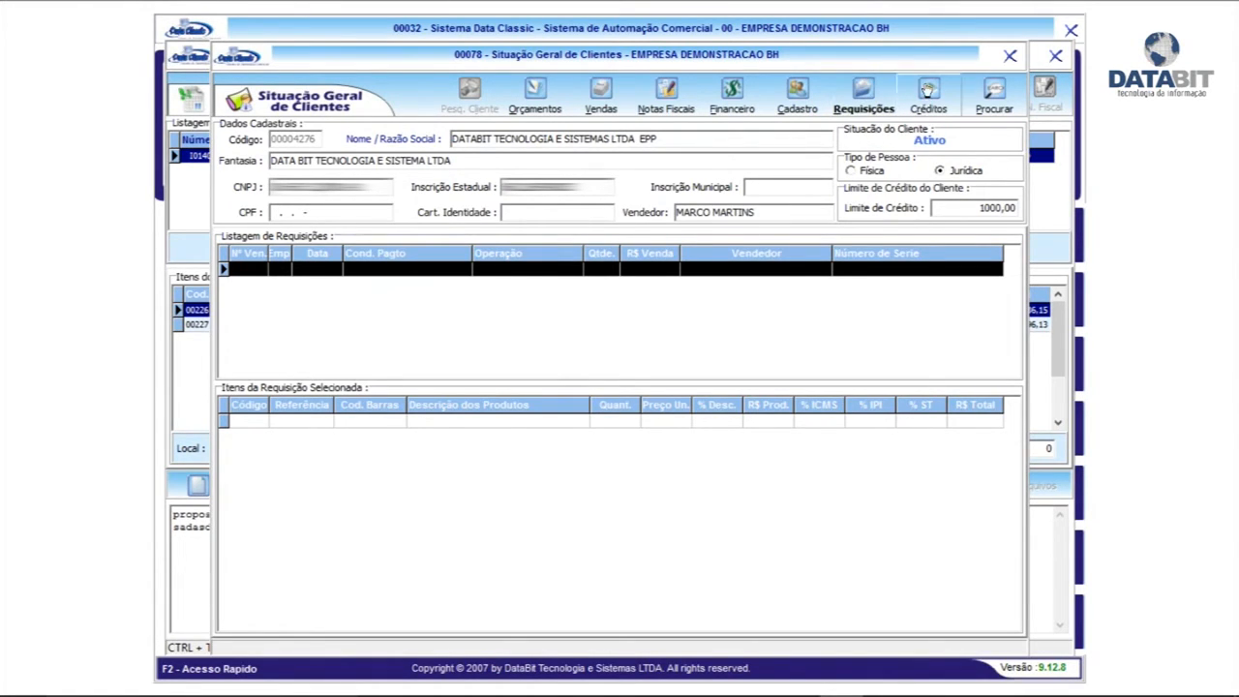
{"action": "left_click", "coordinate": [928, 90]}
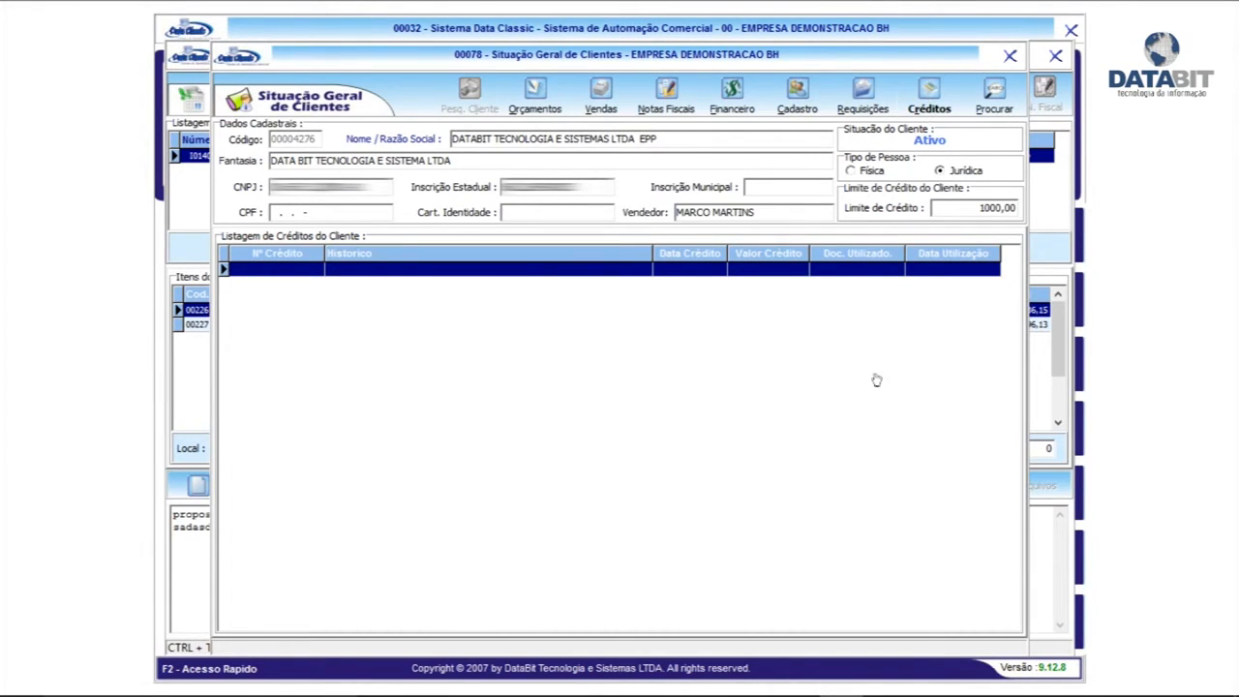
{"action": "left_click", "coordinate": [1010, 55]}
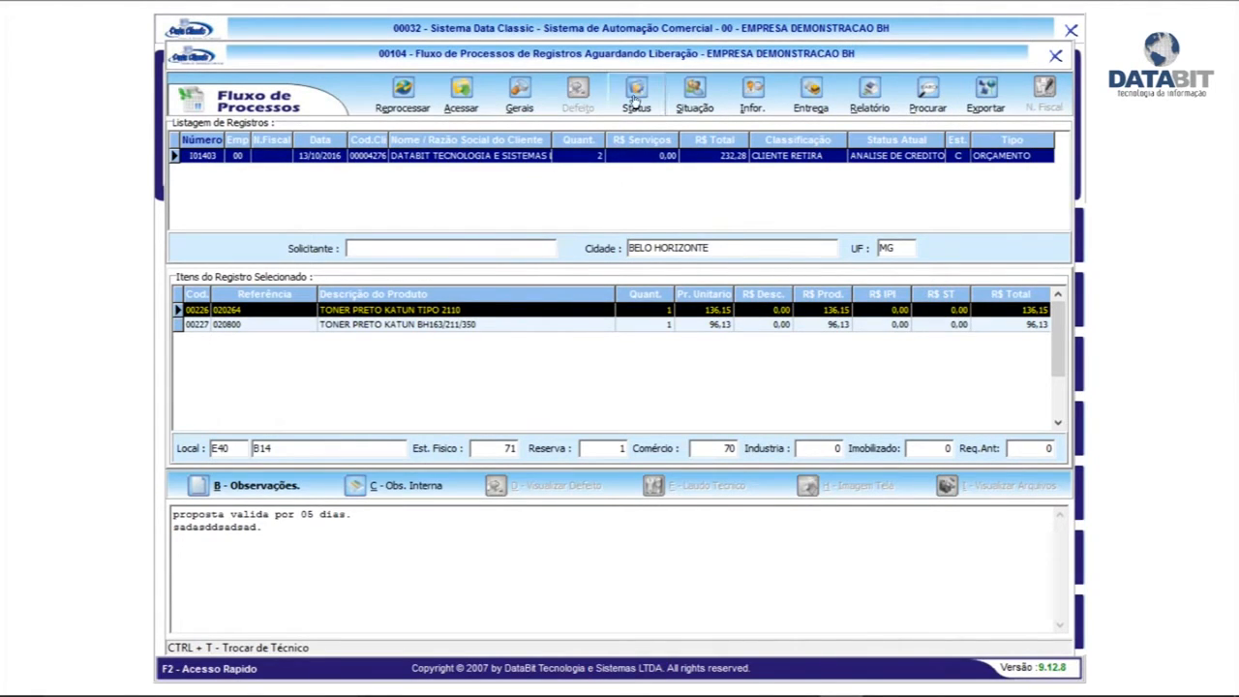
Release I01403 to status 06 ESTOQUE with internal note 'dklsjdjsakldjsajd'
{"action": "left_click", "coordinate": [635, 91]}
{"action": "left_click", "coordinate": [780, 219]}
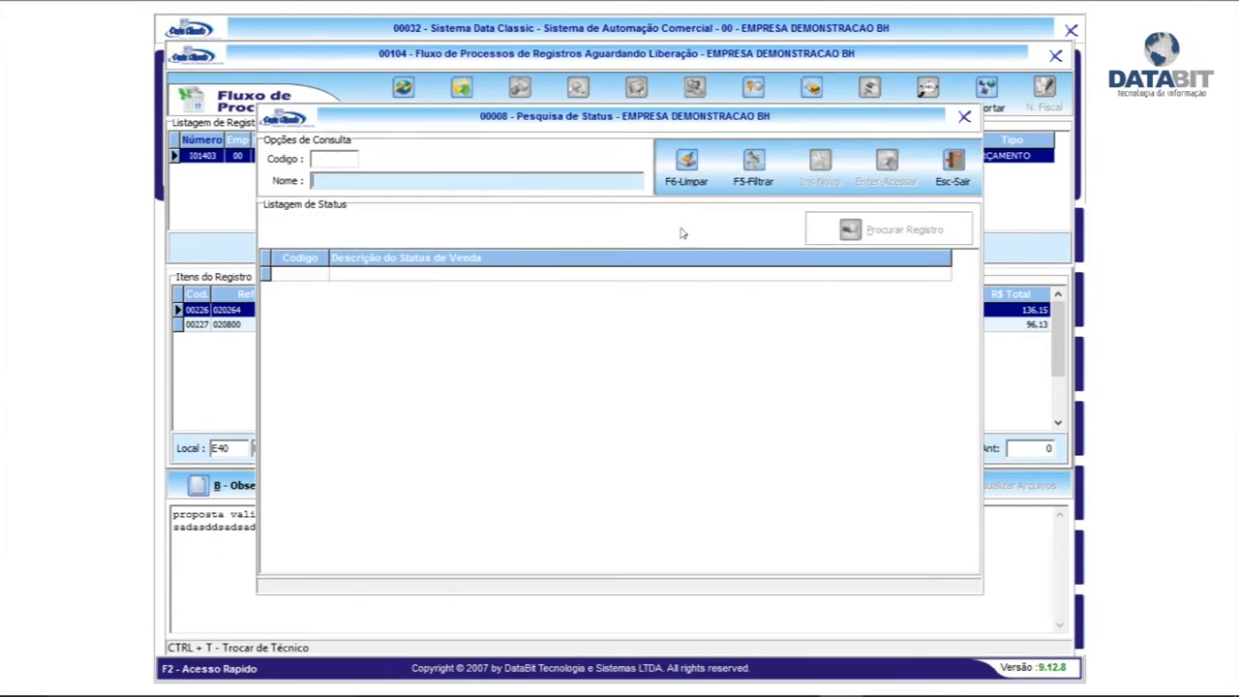
{"action": "left_click", "coordinate": [750, 166]}
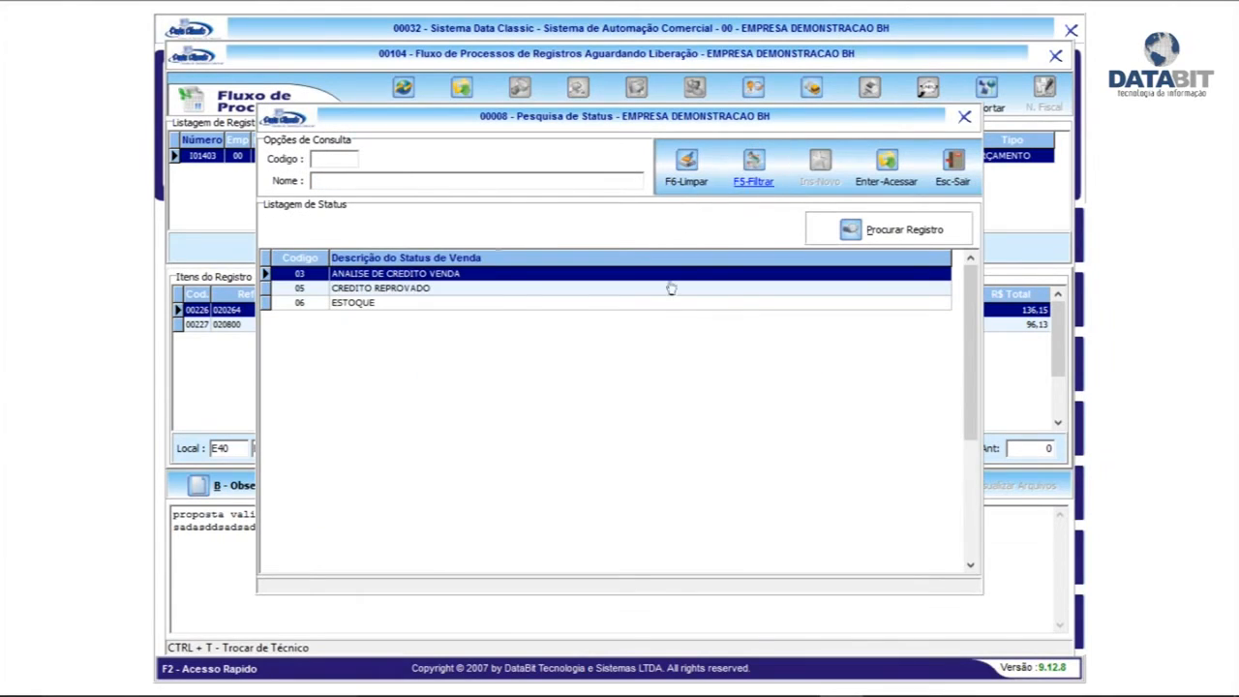
{"action": "left_click", "coordinate": [411, 292]}
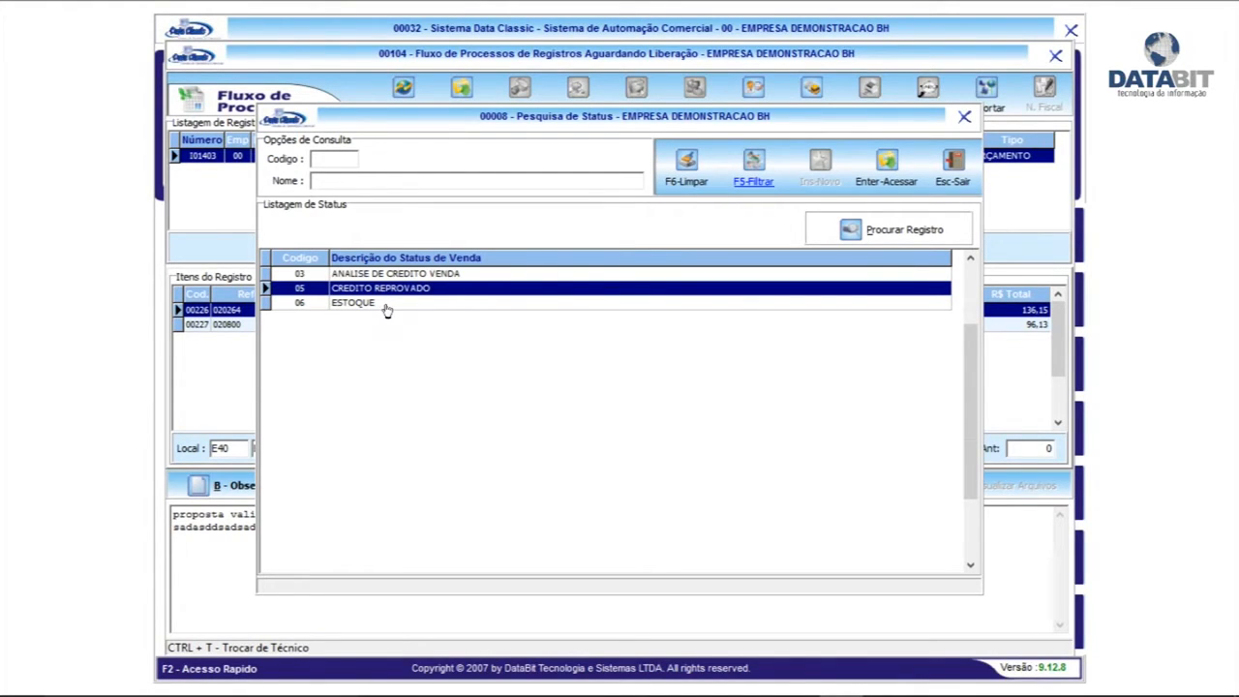
{"action": "left_click", "coordinate": [386, 304]}
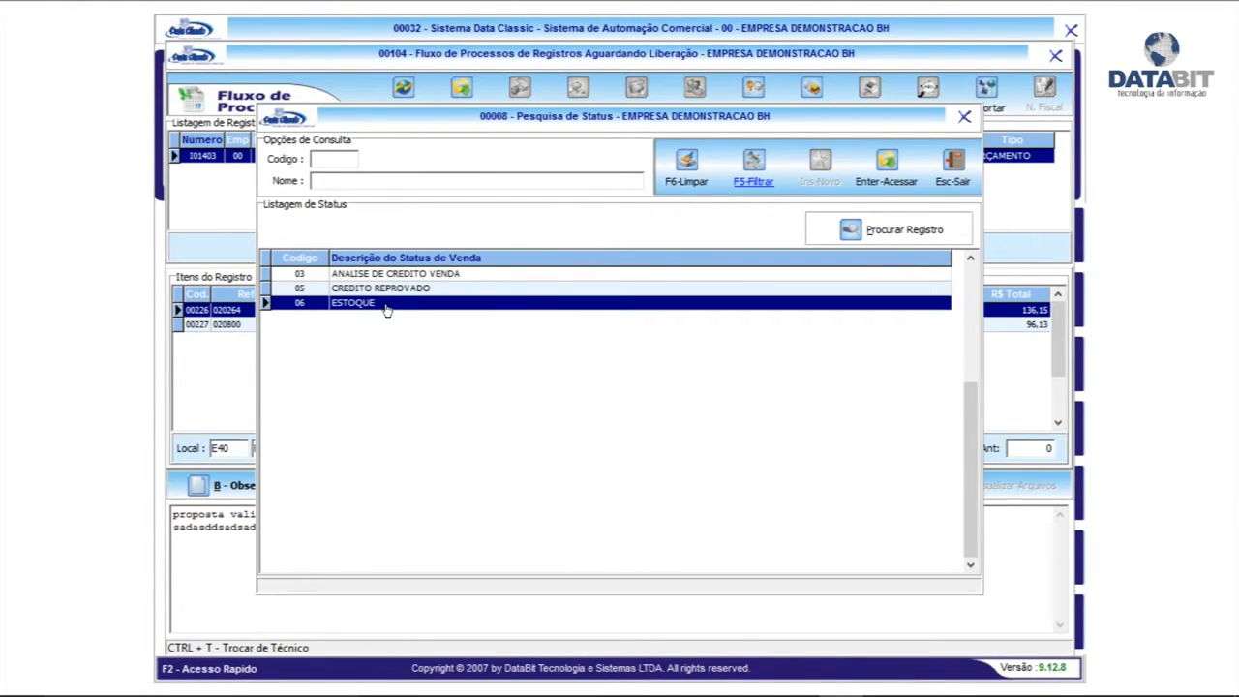
{"action": "double_click", "coordinate": [411, 306]}
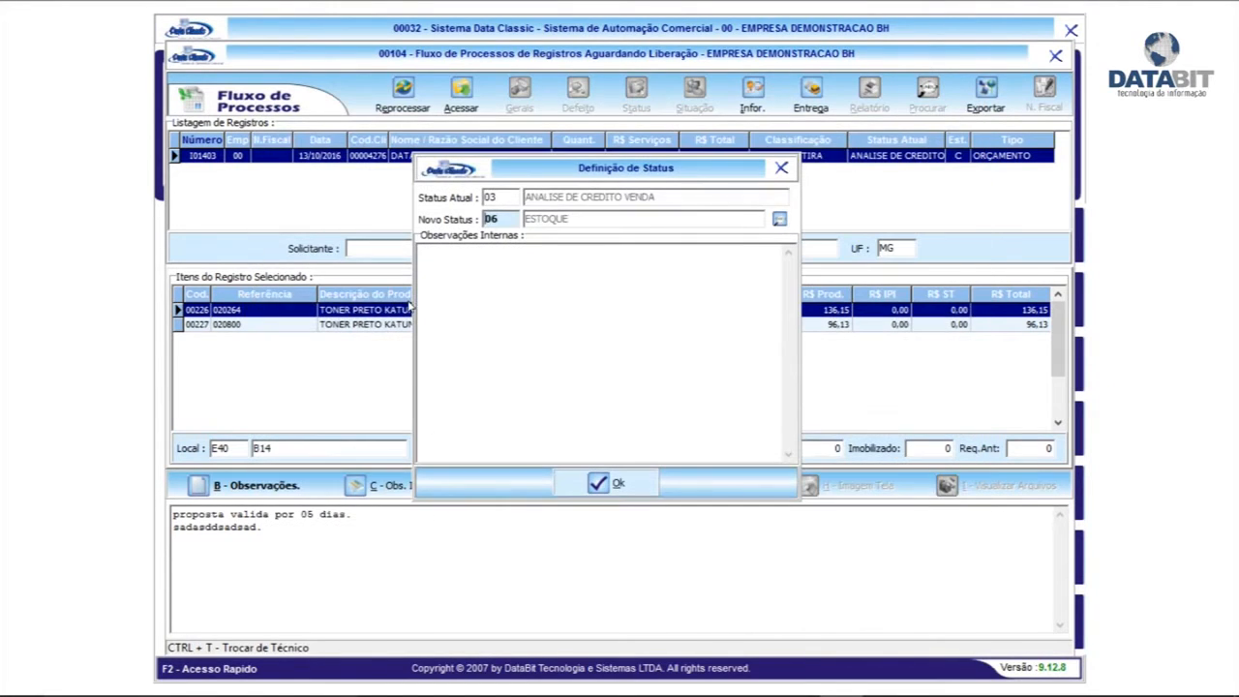
{"action": "left_click", "coordinate": [522, 360]}
{"action": "type", "text": "dklsjdjsakldjsajd"}
{"action": "left_click", "coordinate": [625, 484]}
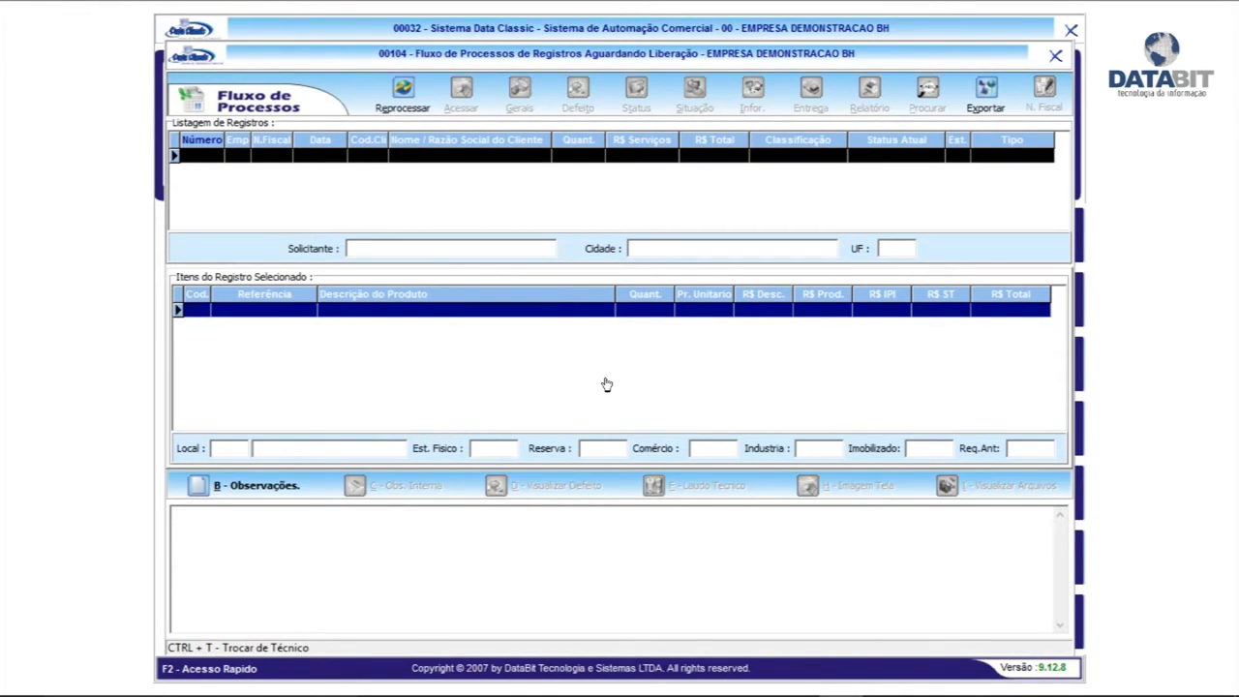
Close the process flow and log in as the stock department user with its password
{"action": "left_click", "coordinate": [1055, 56]}
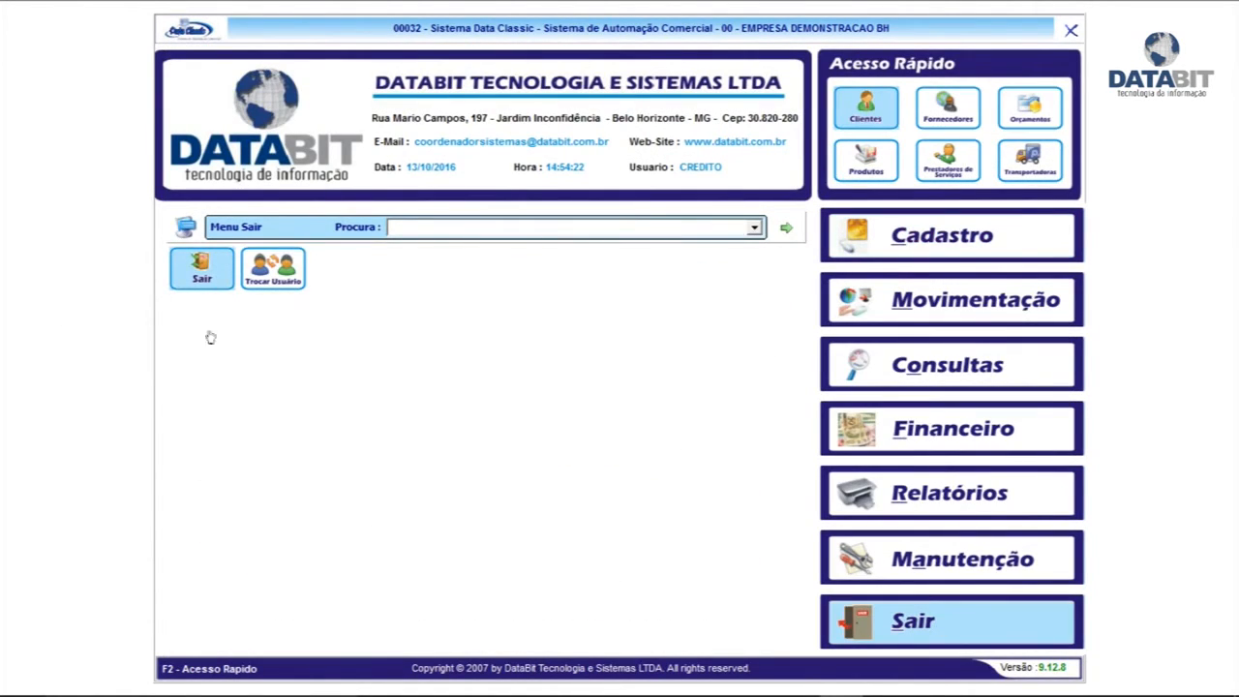
{"action": "left_click", "coordinate": [254, 280]}
{"action": "type", "text": "ESTOQUE"}
{"action": "key", "text": "Return"}
{"action": "type", "text": "####"}
{"action": "key", "text": "Return"}
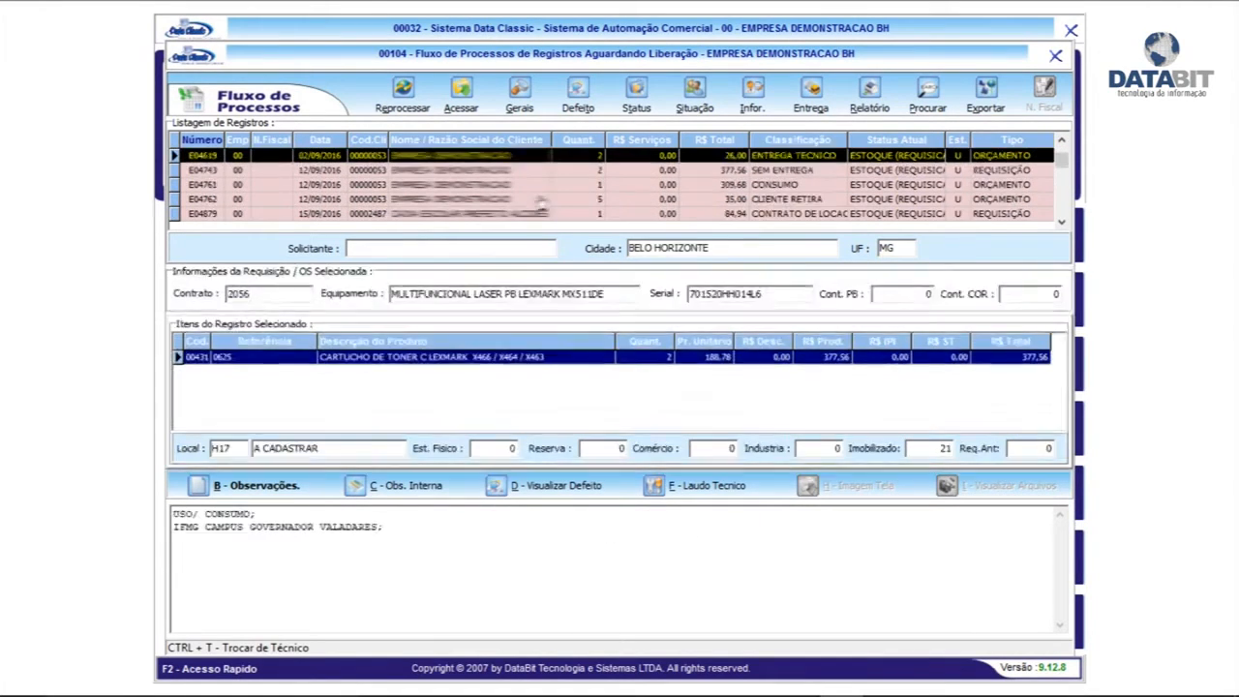
Sort the pending records by date and select quotation I01403
{"action": "left_click", "coordinate": [319, 141]}
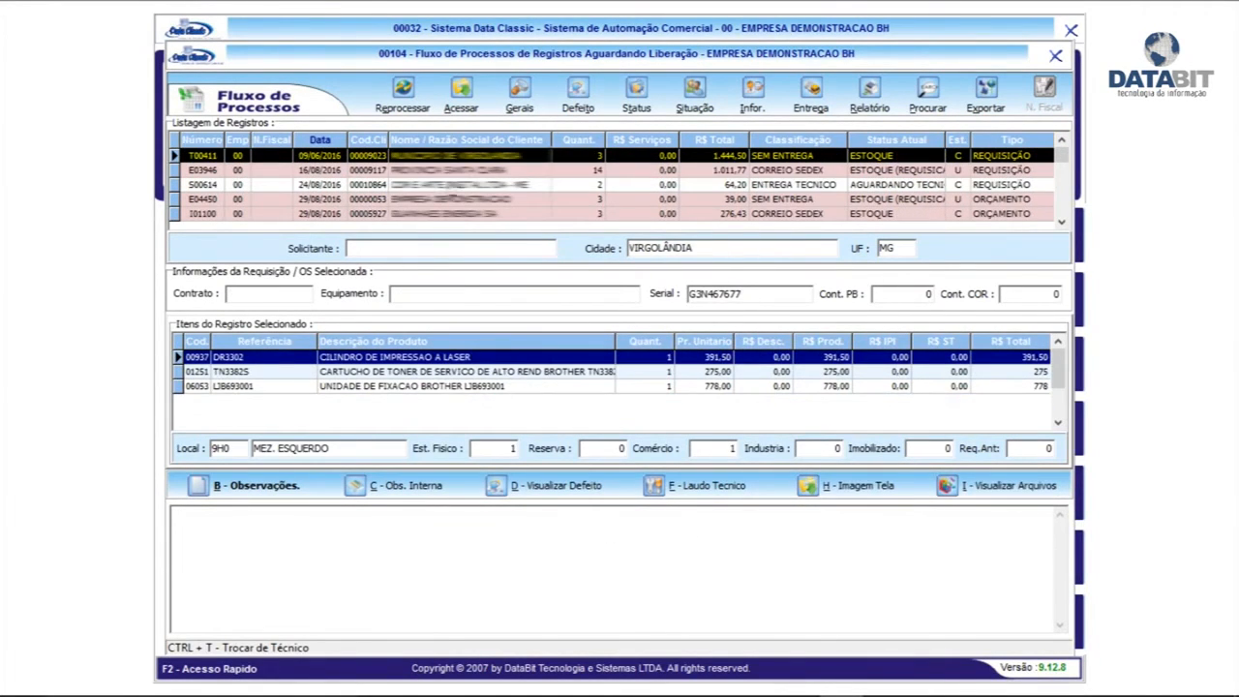
{"action": "scroll", "coordinate": [450, 172], "scroll_direction": "down", "scroll_amount": 10}
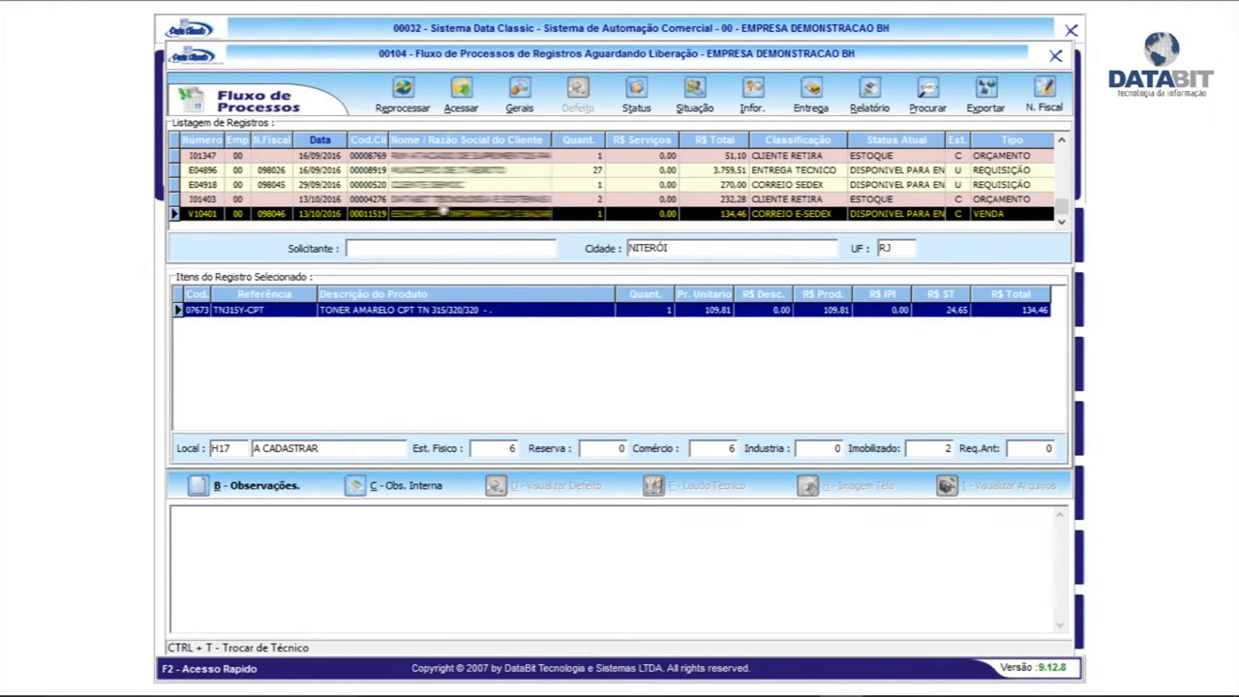
{"action": "left_click", "coordinate": [443, 201]}
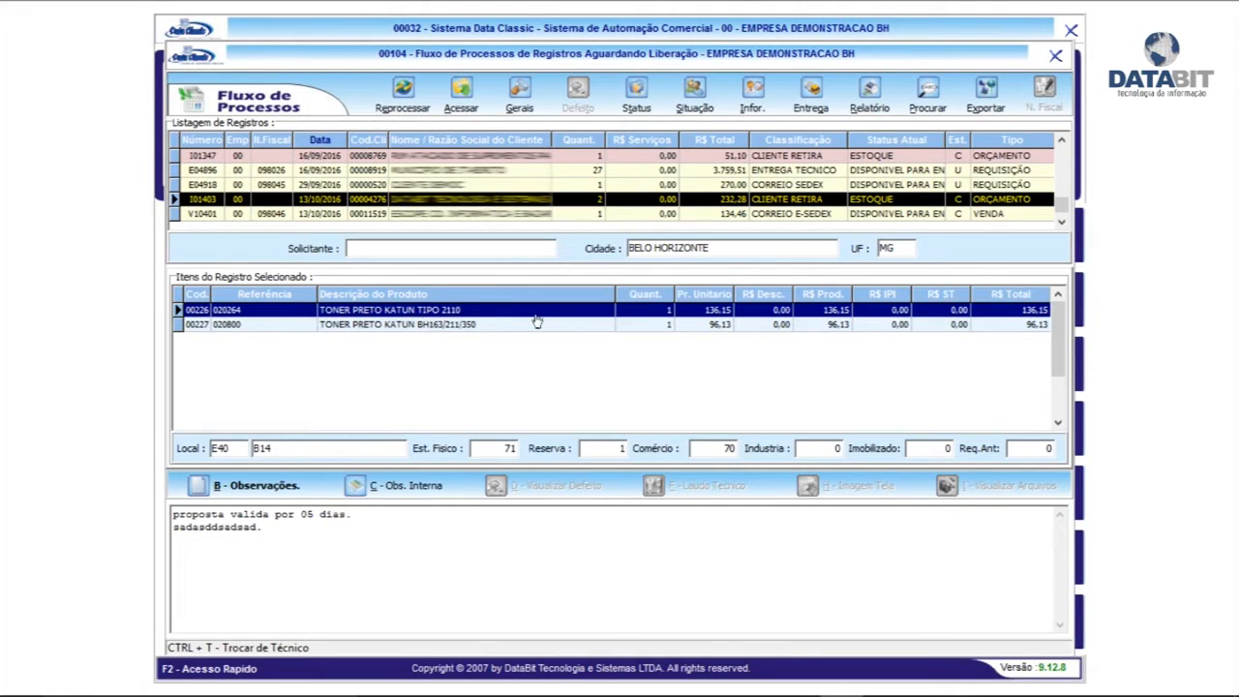
{"action": "left_click", "coordinate": [898, 184]}
{"action": "left_click", "coordinate": [902, 169]}
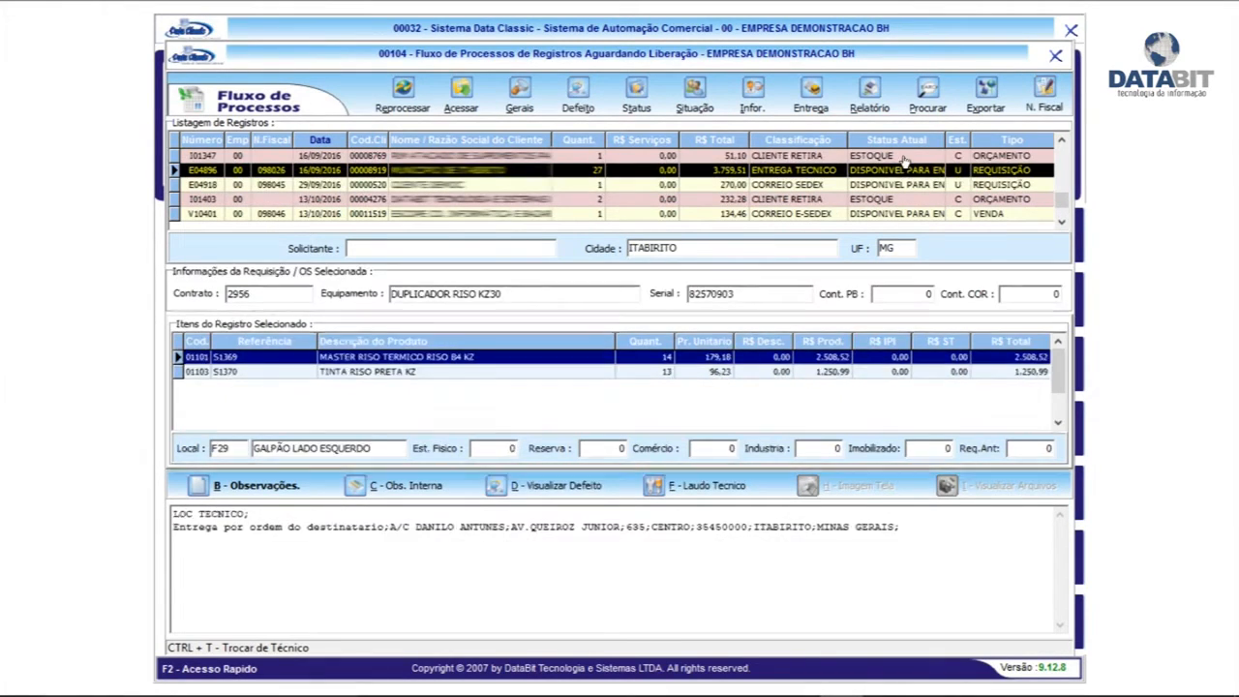
{"action": "left_click", "coordinate": [903, 157]}
{"action": "left_click", "coordinate": [887, 199]}
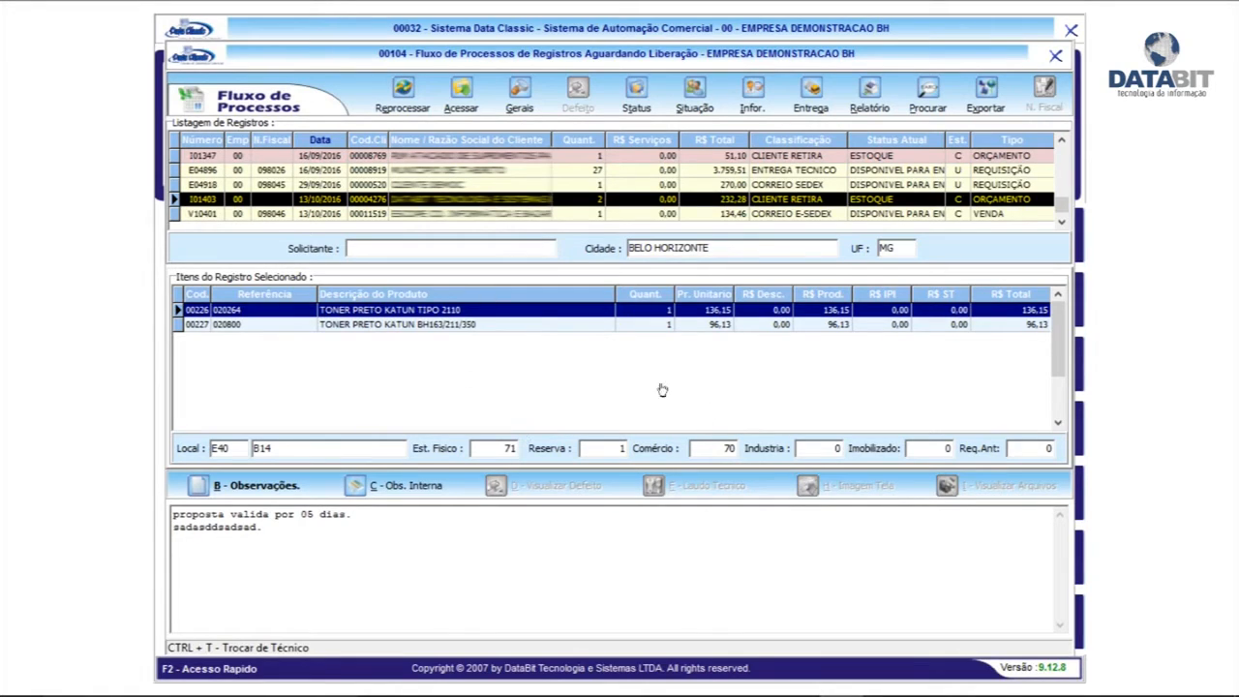
Inspect I01403's two toner items, the first showing 71 in stock, 1 reserved
{"action": "left_click", "coordinate": [707, 312]}
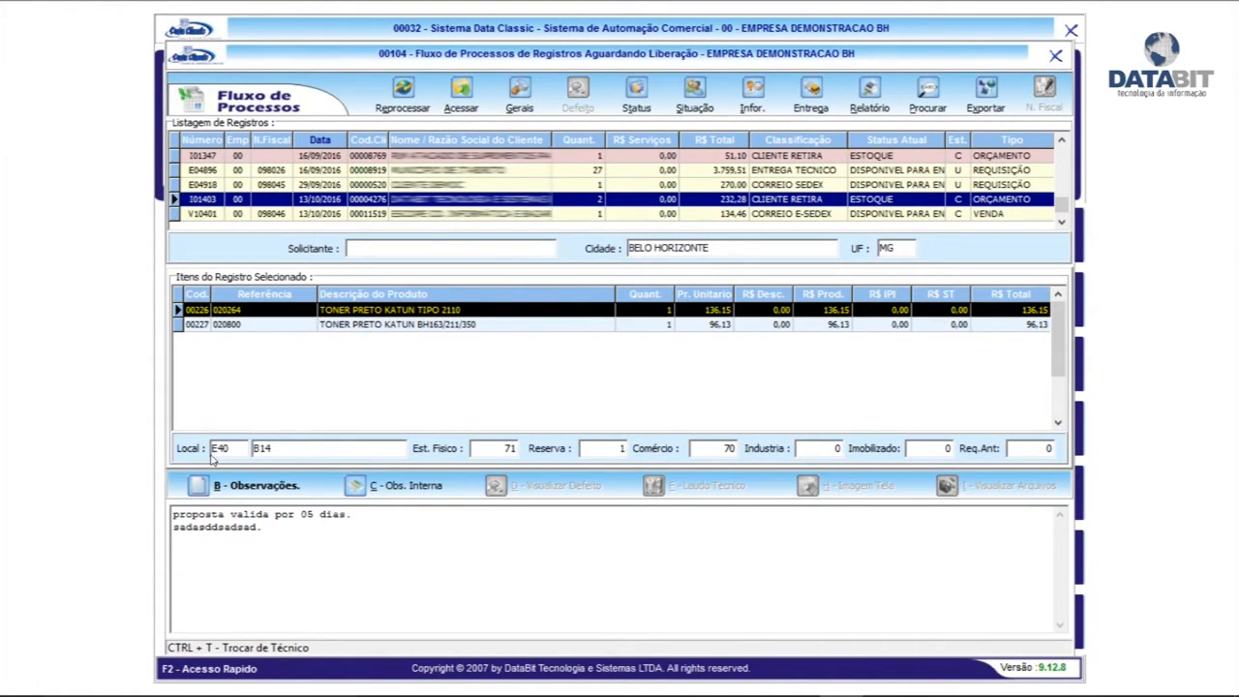
{"action": "left_click", "coordinate": [371, 324]}
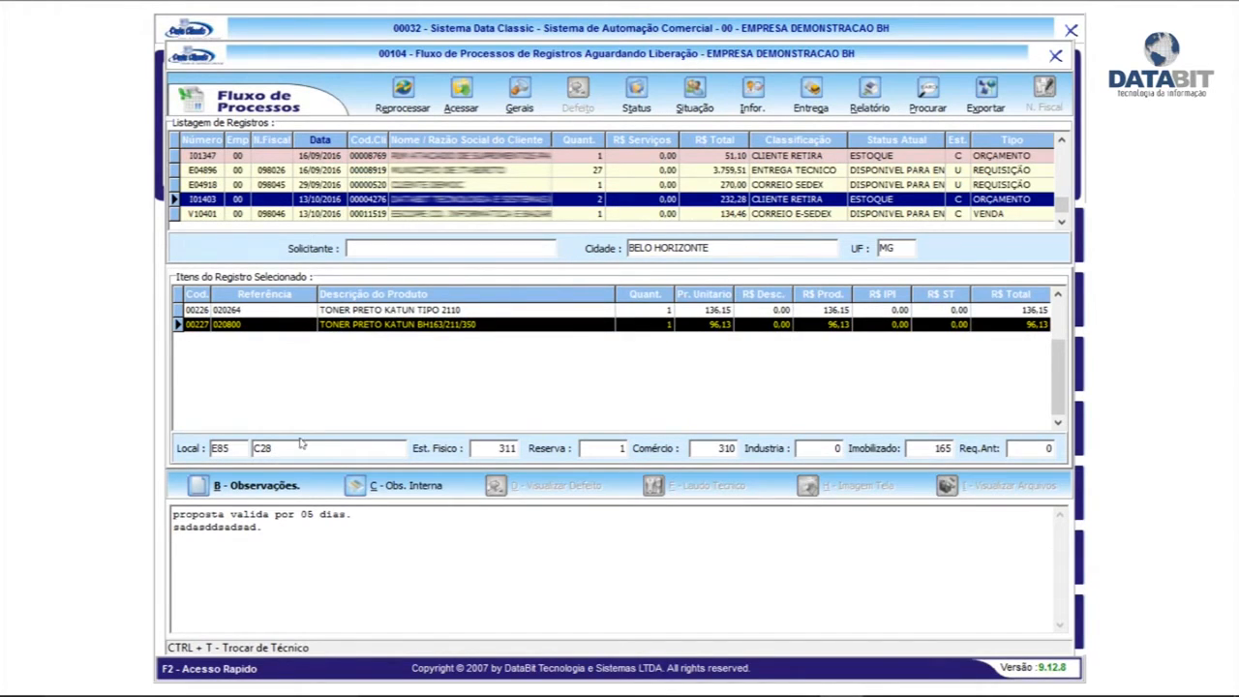
{"action": "left_click", "coordinate": [389, 310]}
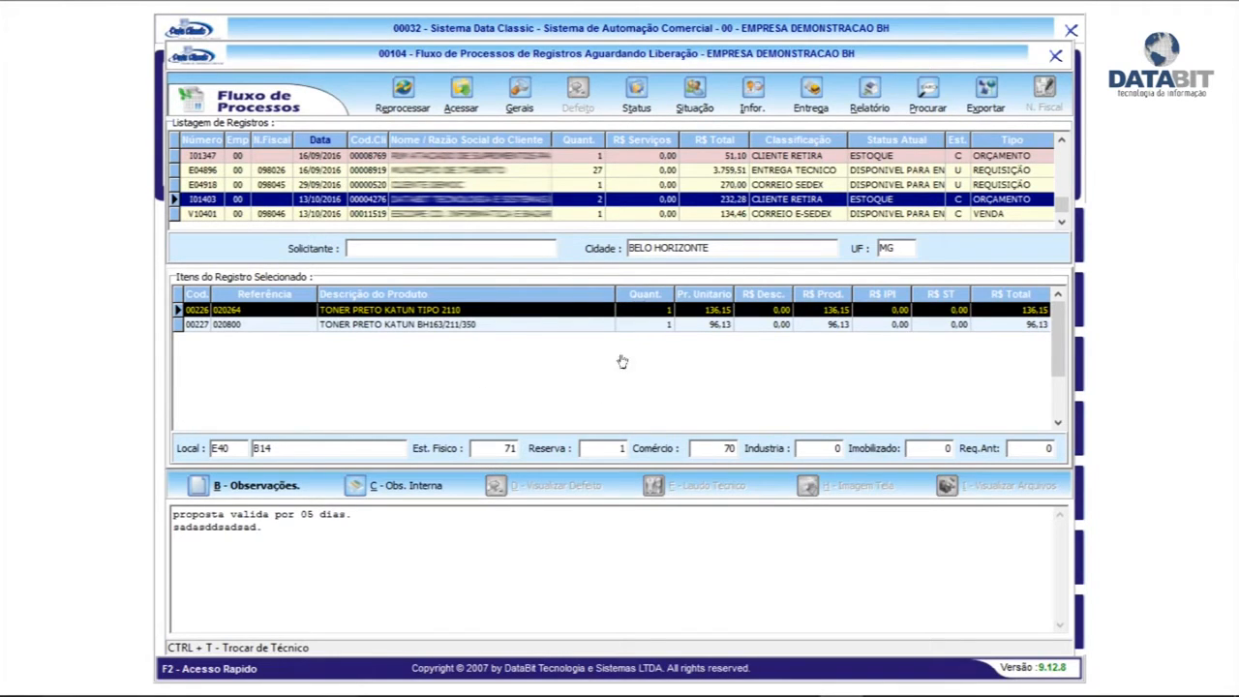
Change I01403's status to 07 DISPONIVEL PARA FATURAMENTO with internal note 'rererer'
{"action": "left_click", "coordinate": [638, 95]}
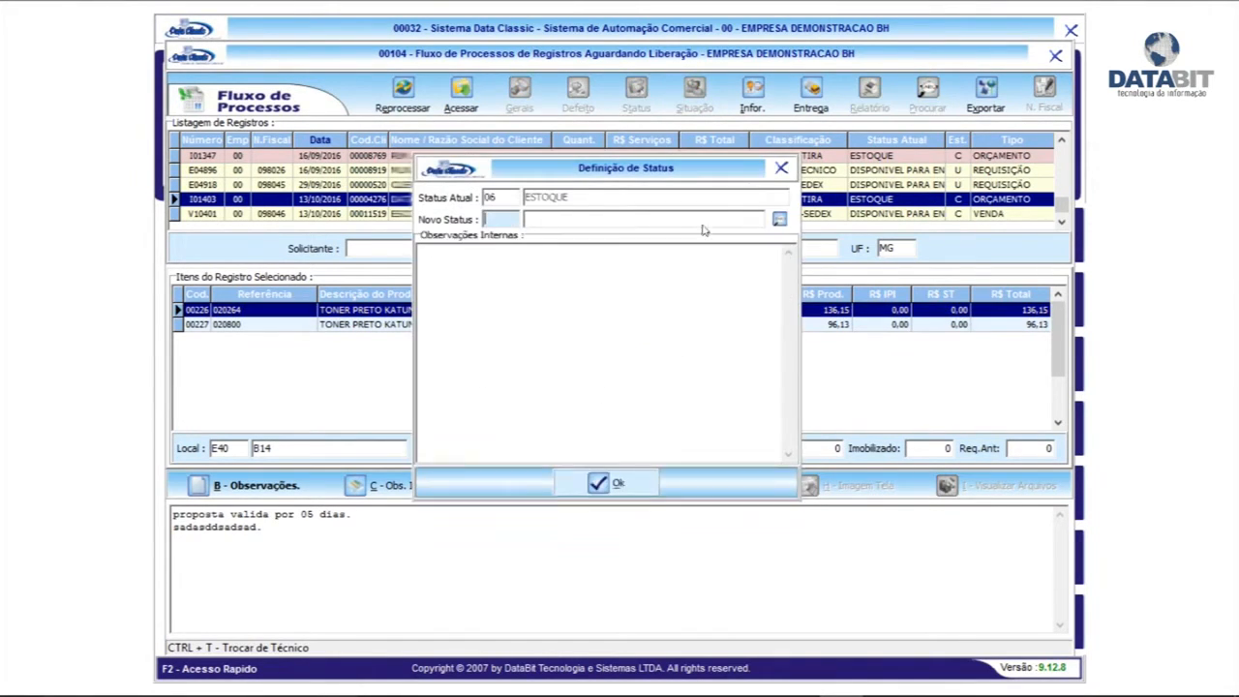
{"action": "left_click", "coordinate": [780, 219]}
{"action": "left_click", "coordinate": [755, 180]}
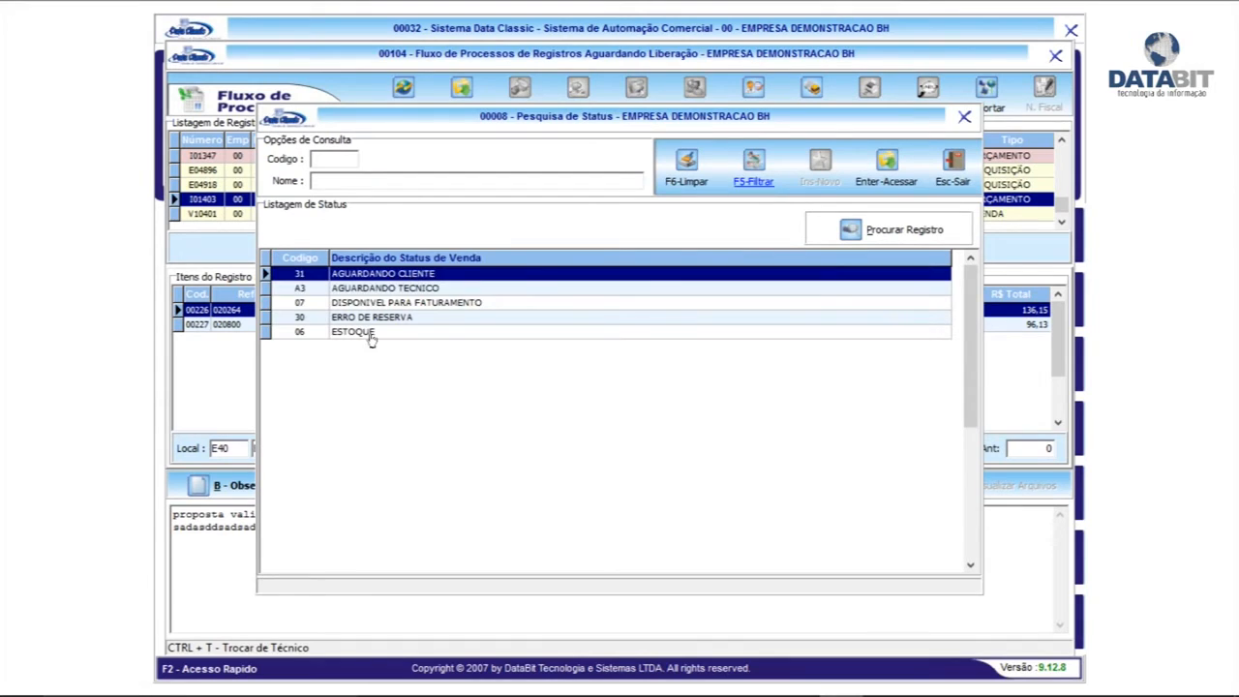
{"action": "left_click", "coordinate": [435, 303]}
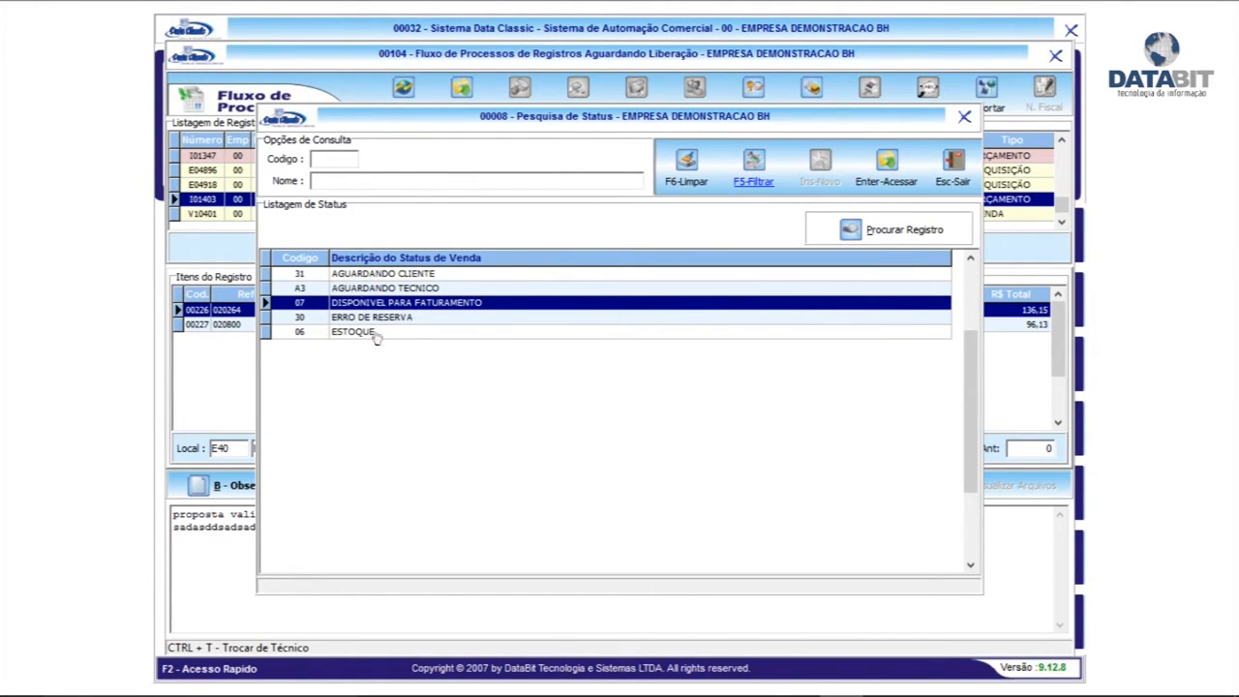
{"action": "left_click", "coordinate": [410, 278]}
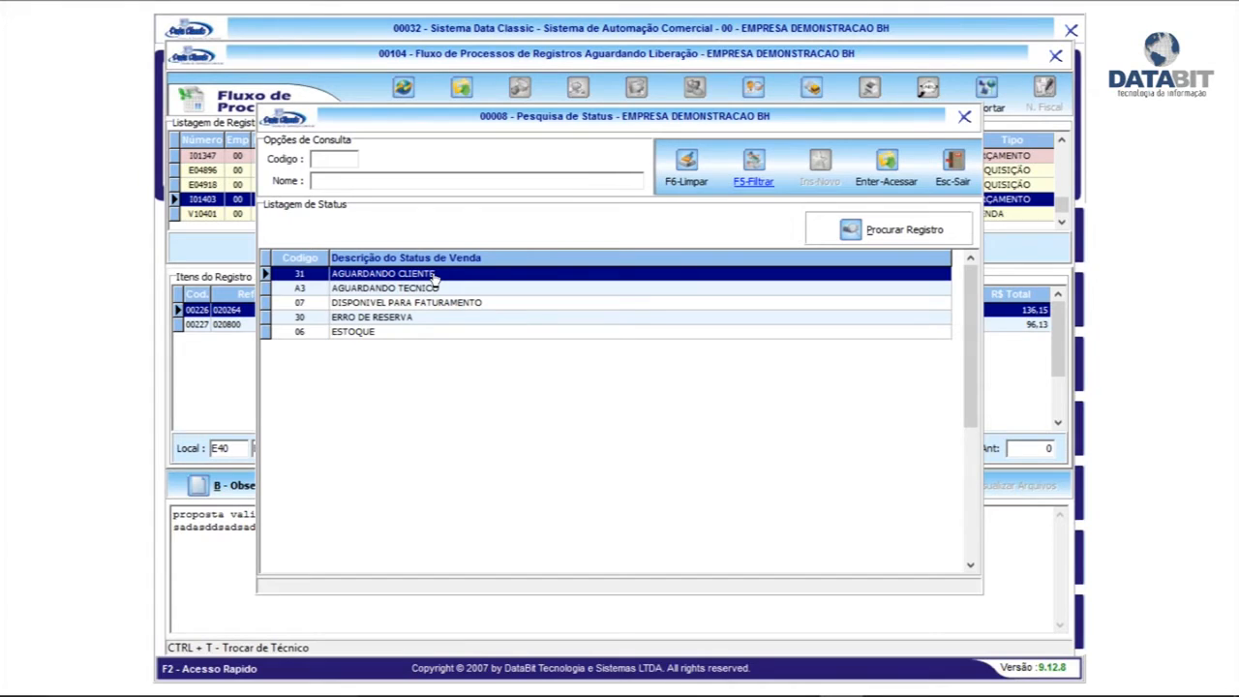
{"action": "left_click", "coordinate": [438, 292]}
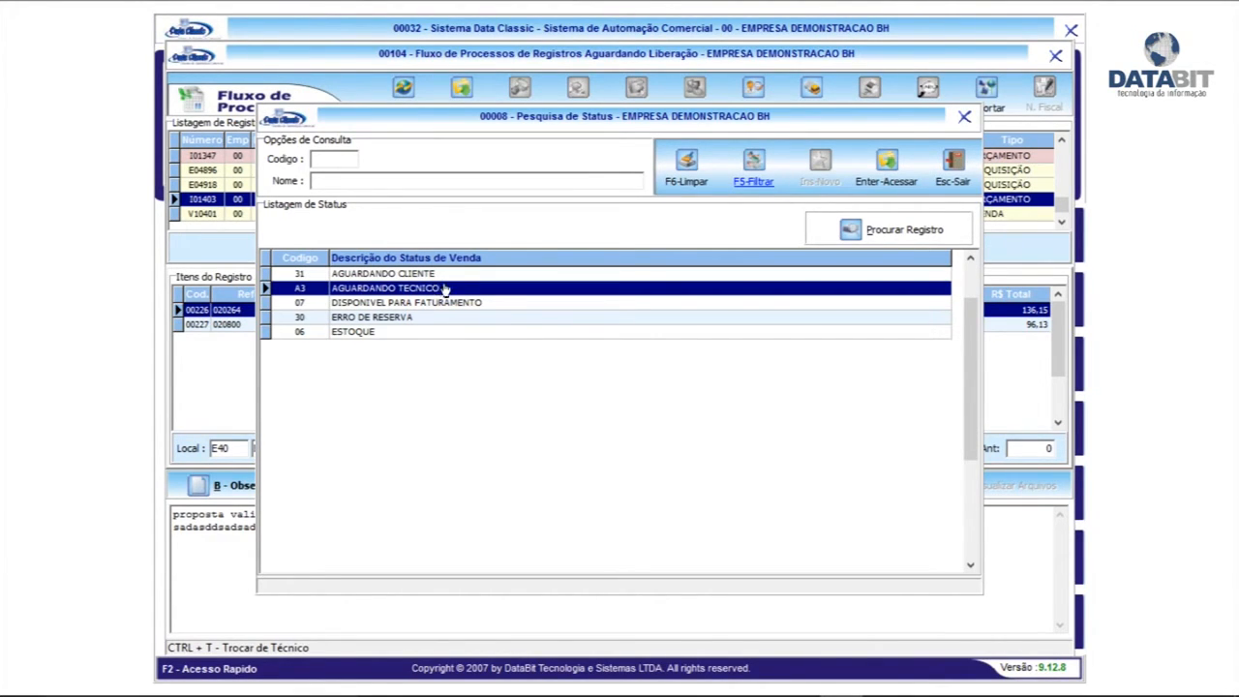
{"action": "left_click", "coordinate": [410, 306]}
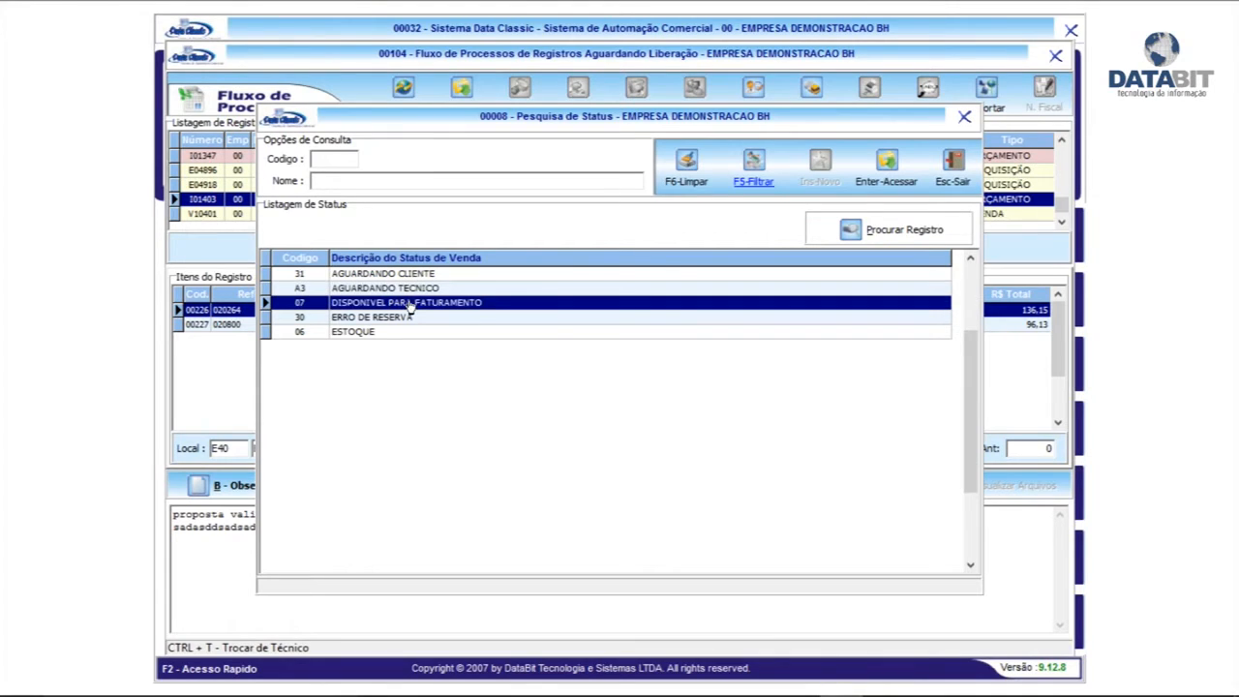
{"action": "double_click", "coordinate": [428, 306]}
{"action": "left_click", "coordinate": [543, 315]}
{"action": "type", "text": "rererer"}
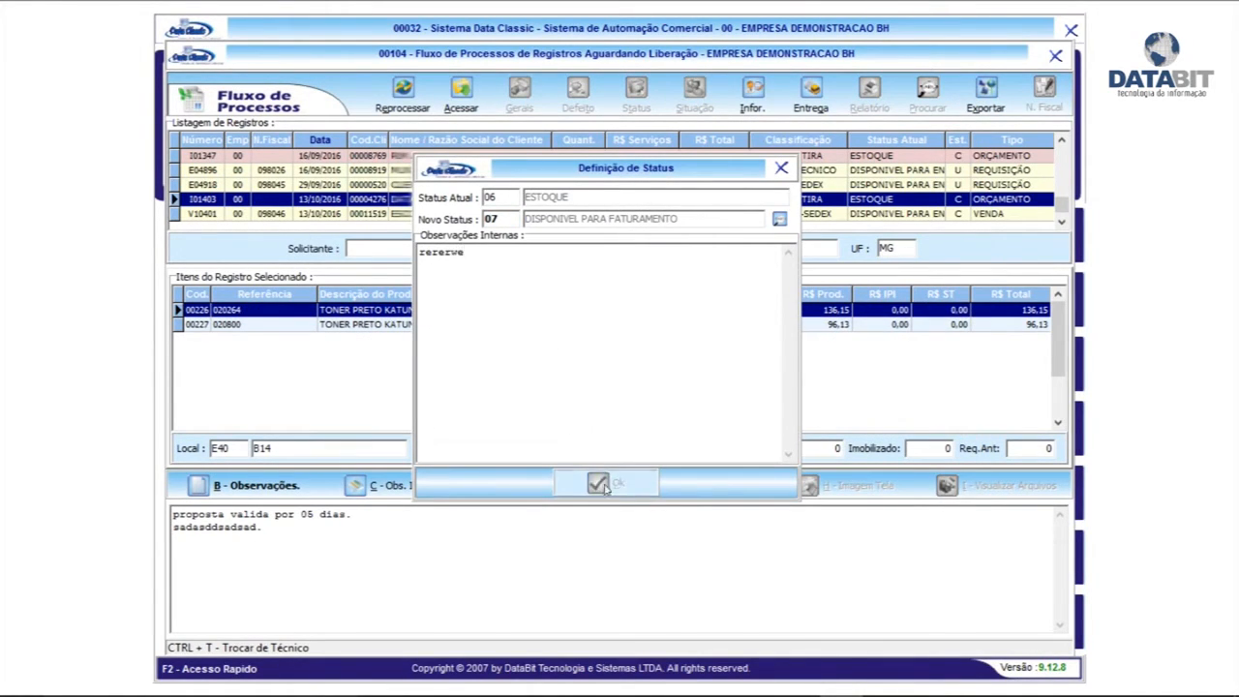
{"action": "left_click", "coordinate": [605, 483]}
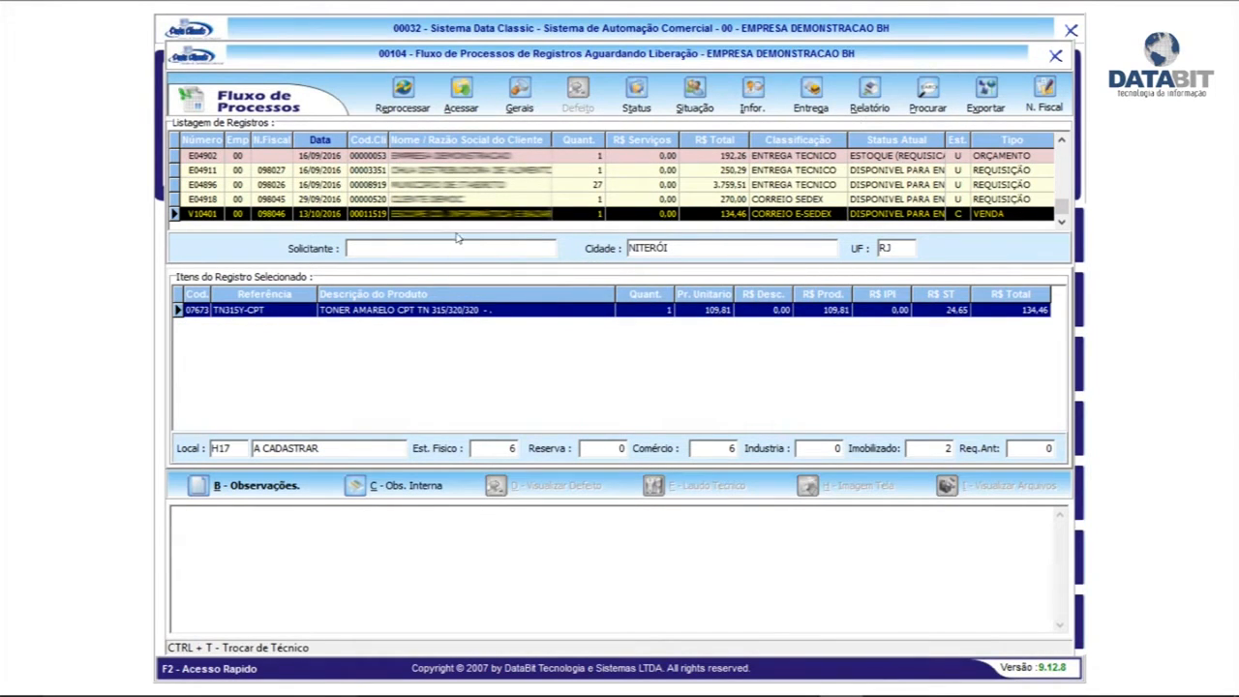
Check sale V10401's current status without changing it, then close the process-flow window
{"action": "left_click", "coordinate": [455, 199]}
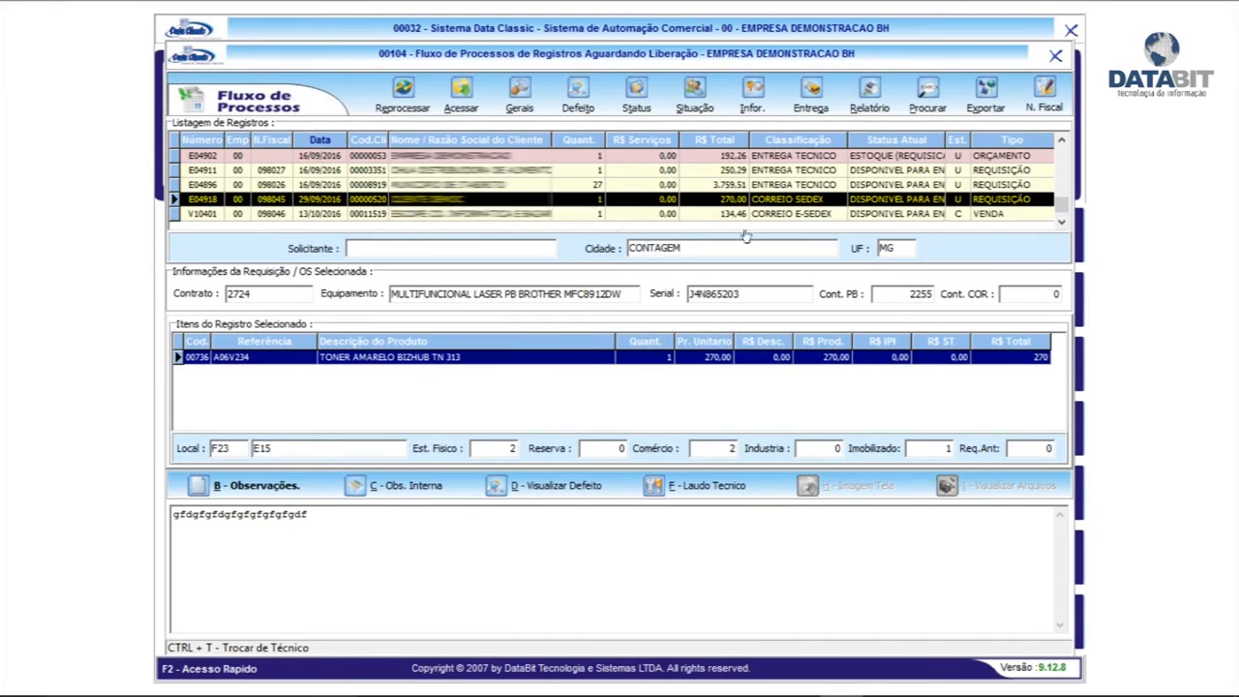
{"action": "left_click", "coordinate": [469, 215]}
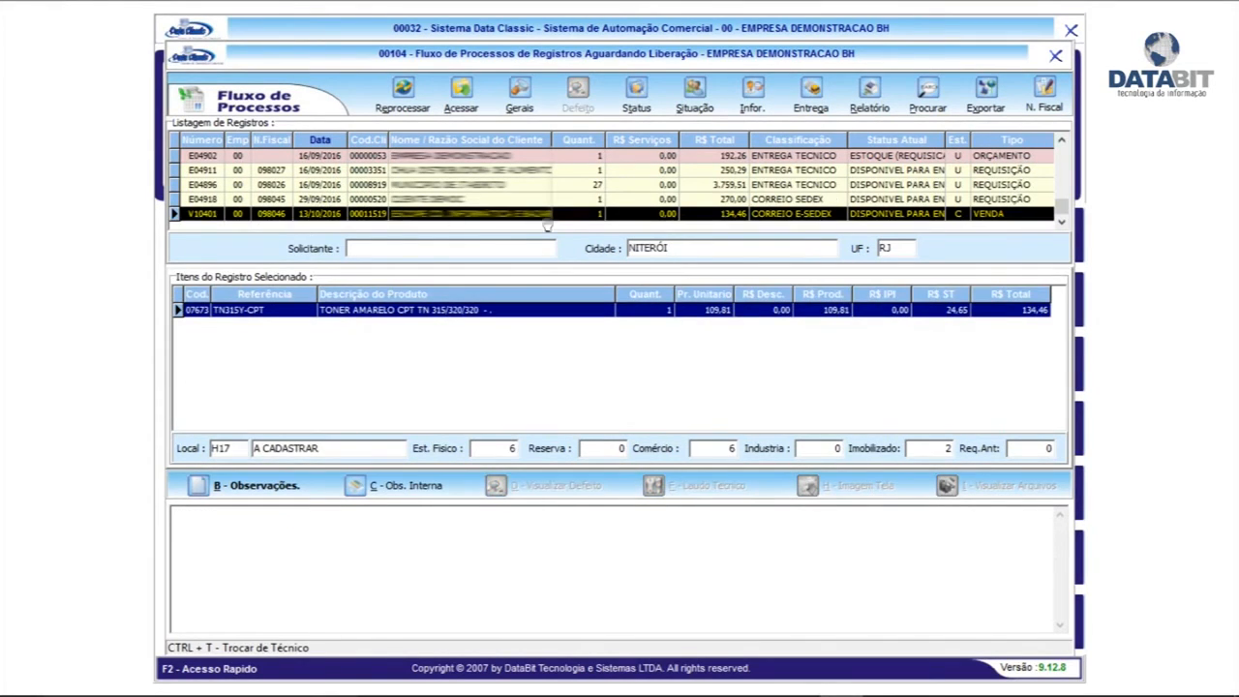
{"action": "left_click", "coordinate": [639, 107]}
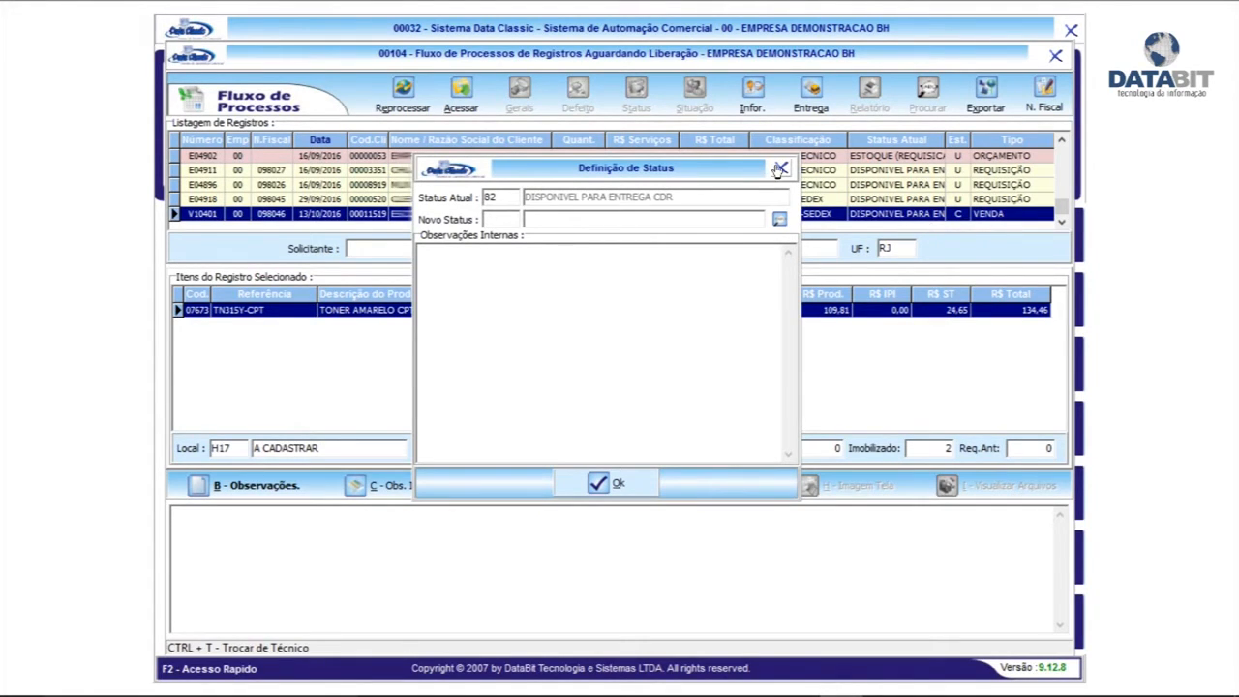
{"action": "left_click", "coordinate": [781, 167]}
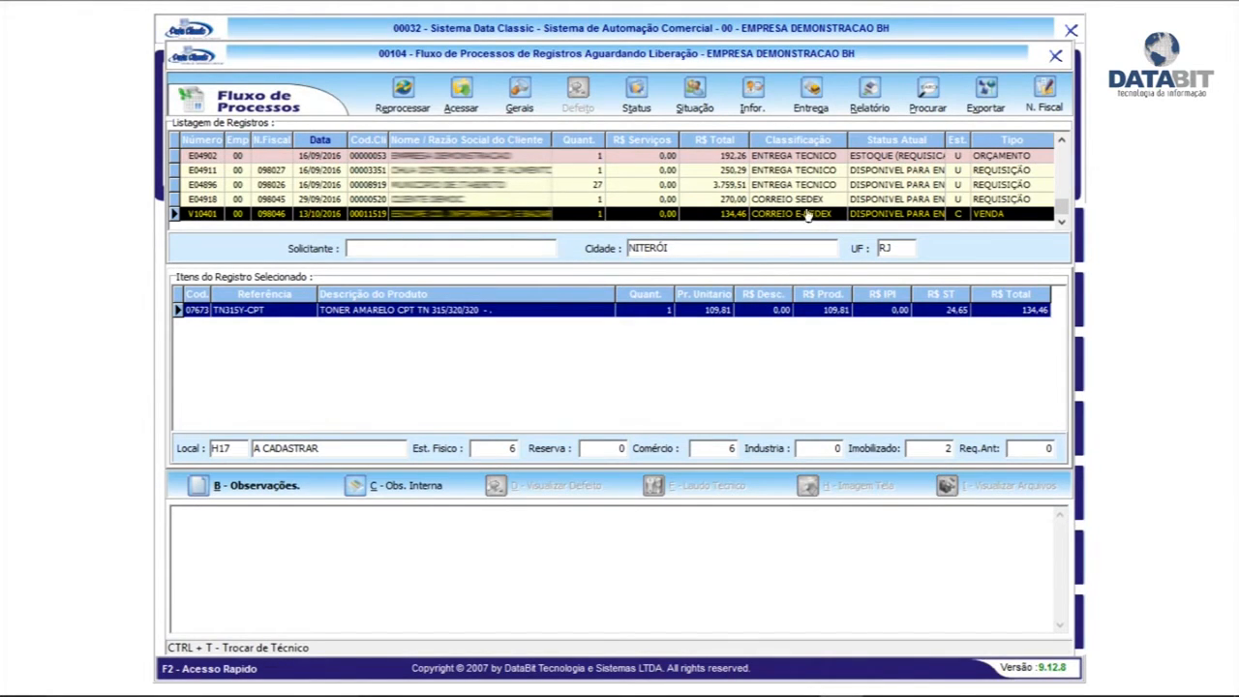
{"action": "left_click", "coordinate": [786, 199]}
{"action": "left_click", "coordinate": [786, 213]}
{"action": "left_click", "coordinate": [1055, 56]}
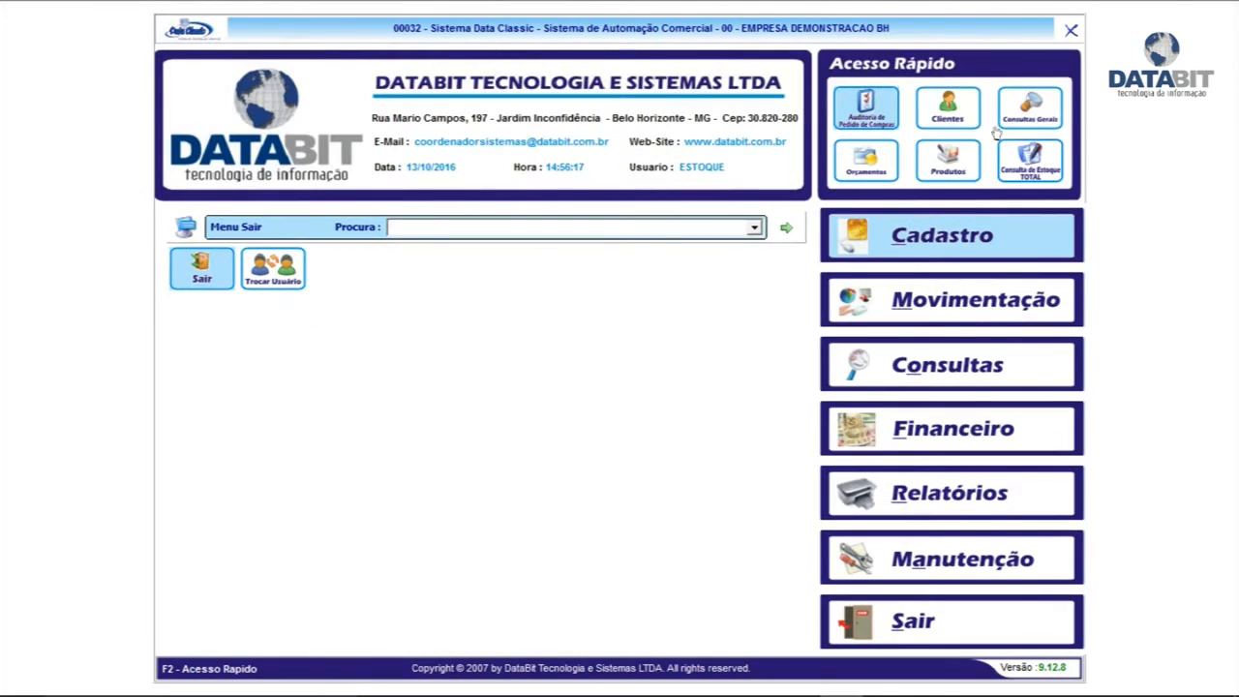
Log in to Data Classic as the billing user
{"action": "left_click", "coordinate": [926, 625]}
{"action": "left_click", "coordinate": [276, 273]}
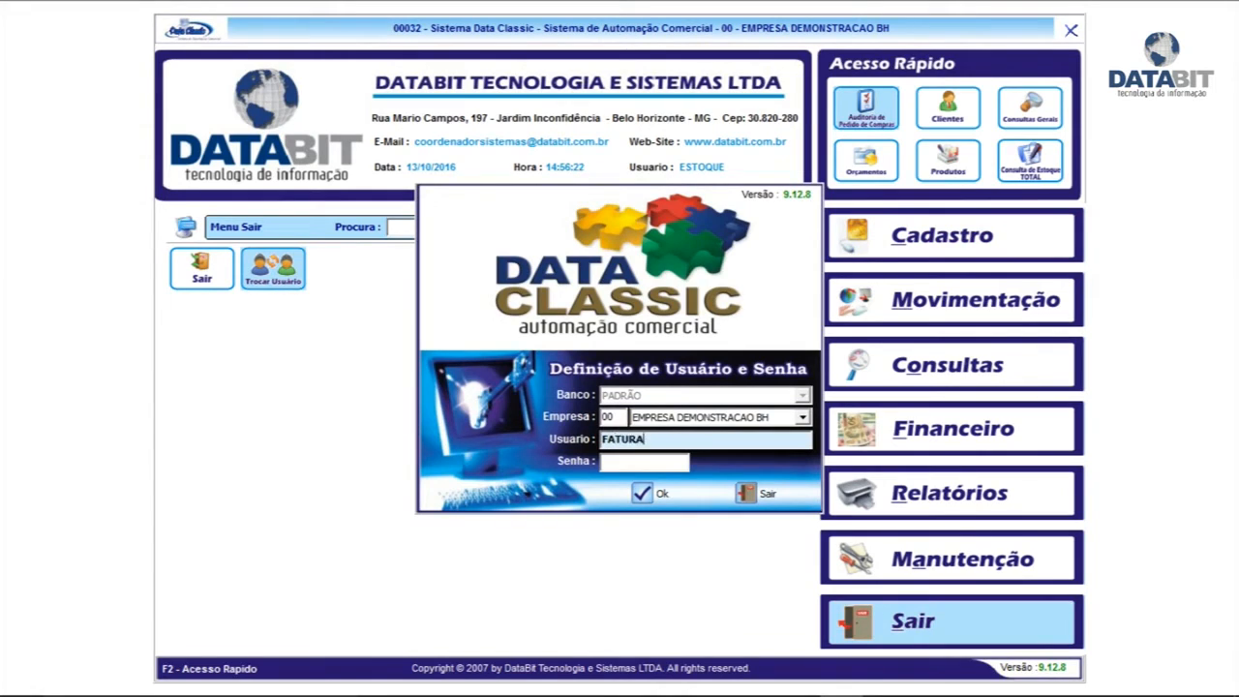
{"action": "key", "text": "Return"}
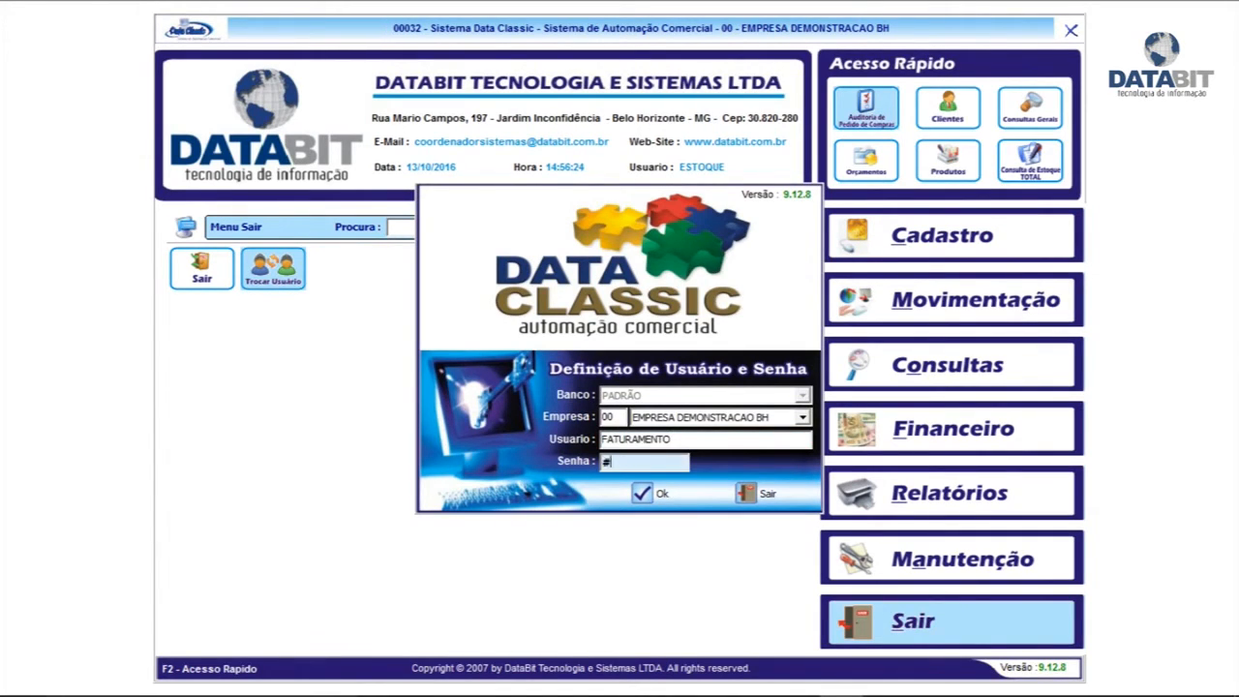
{"action": "key", "text": "Return"}
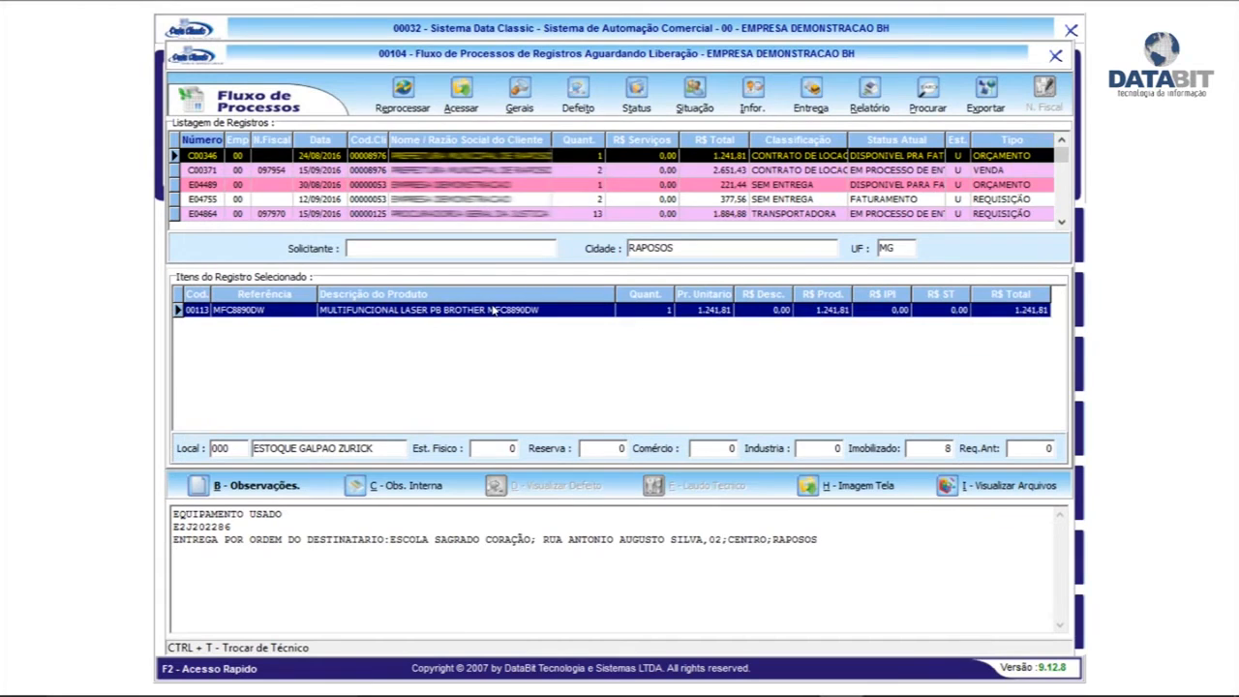
Sort the awaiting-release records by date and show record E04489's details
{"action": "left_click", "coordinate": [312, 141]}
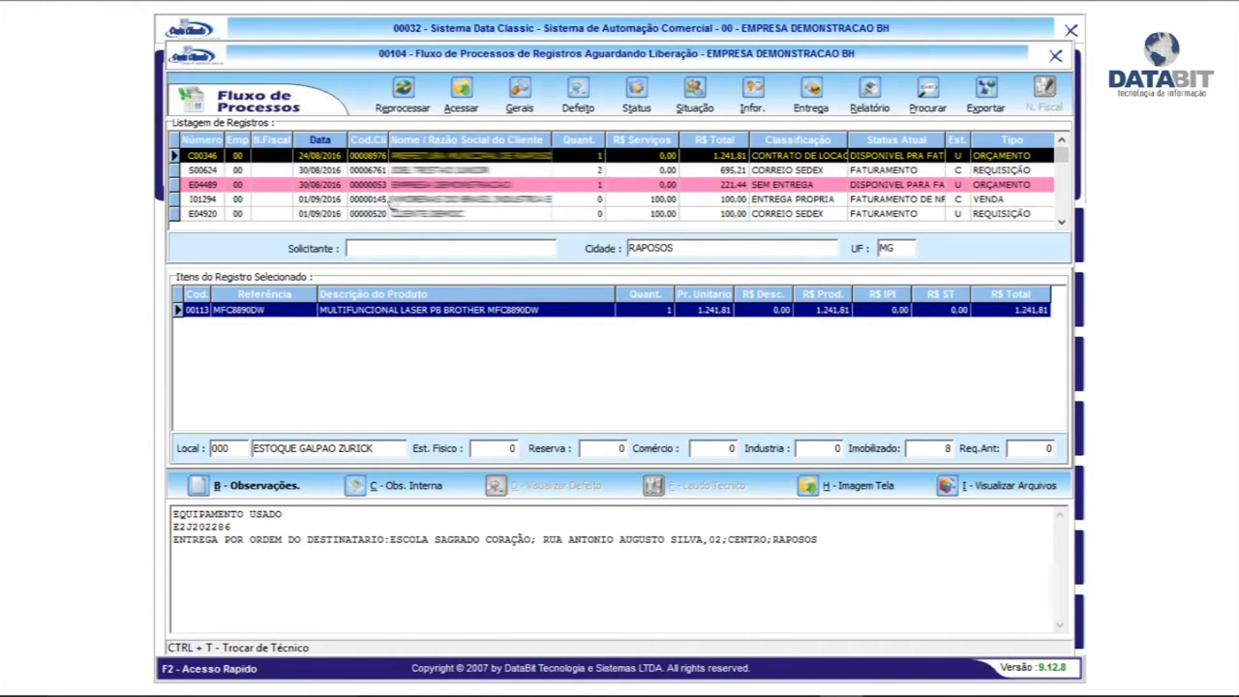
{"action": "left_click", "coordinate": [412, 186]}
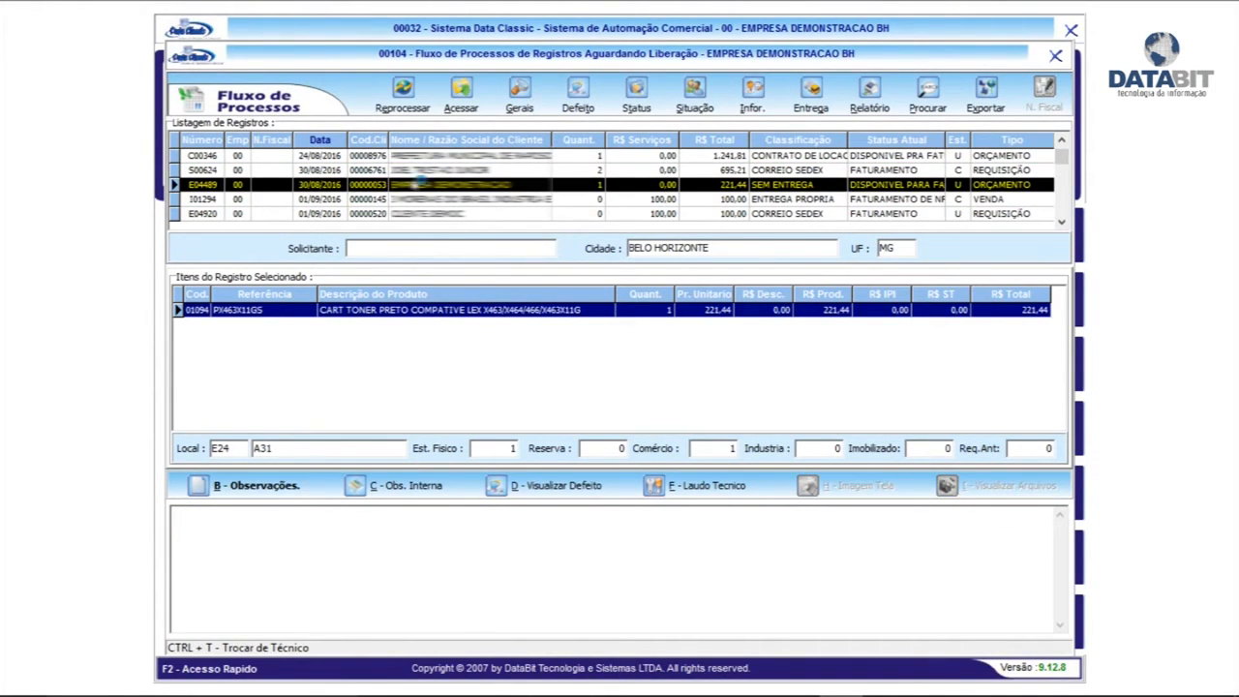
{"action": "scroll", "coordinate": [414, 194], "scroll_direction": "down", "scroll_amount": 10}
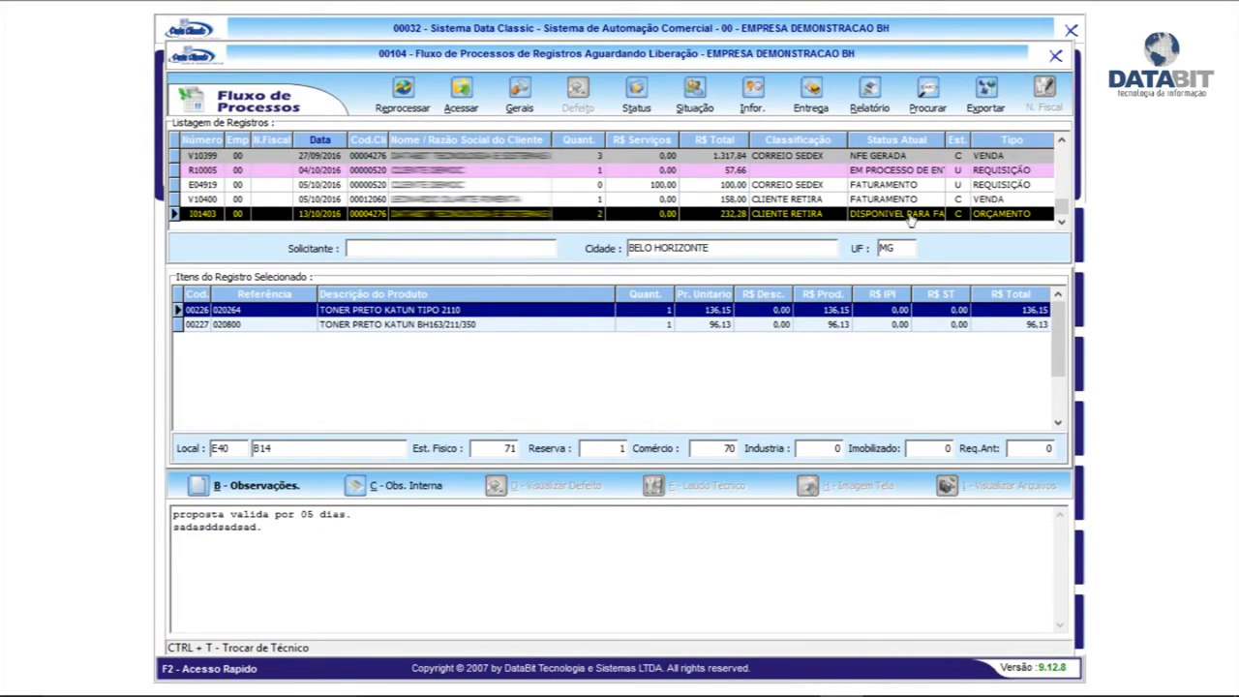
Authorize quotation I01403 with F8-Pedido so it becomes sale V10402, declining the follow-up prompt
{"action": "left_click", "coordinate": [513, 92]}
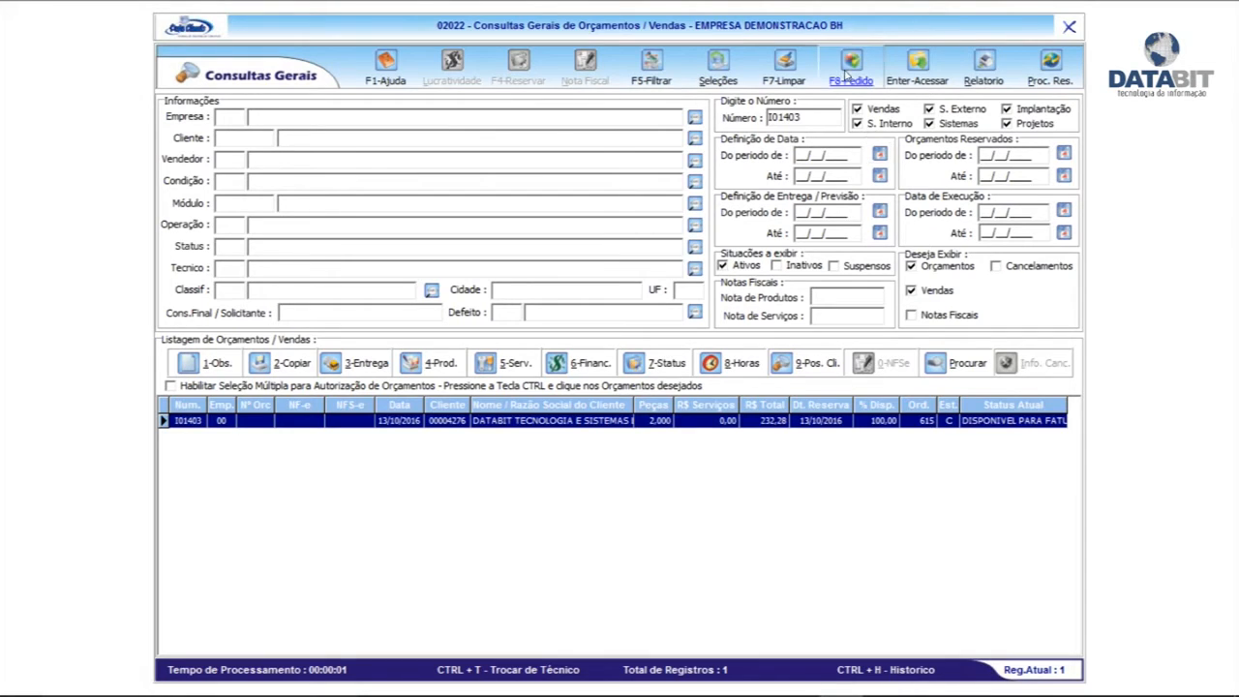
{"action": "left_click", "coordinate": [847, 67]}
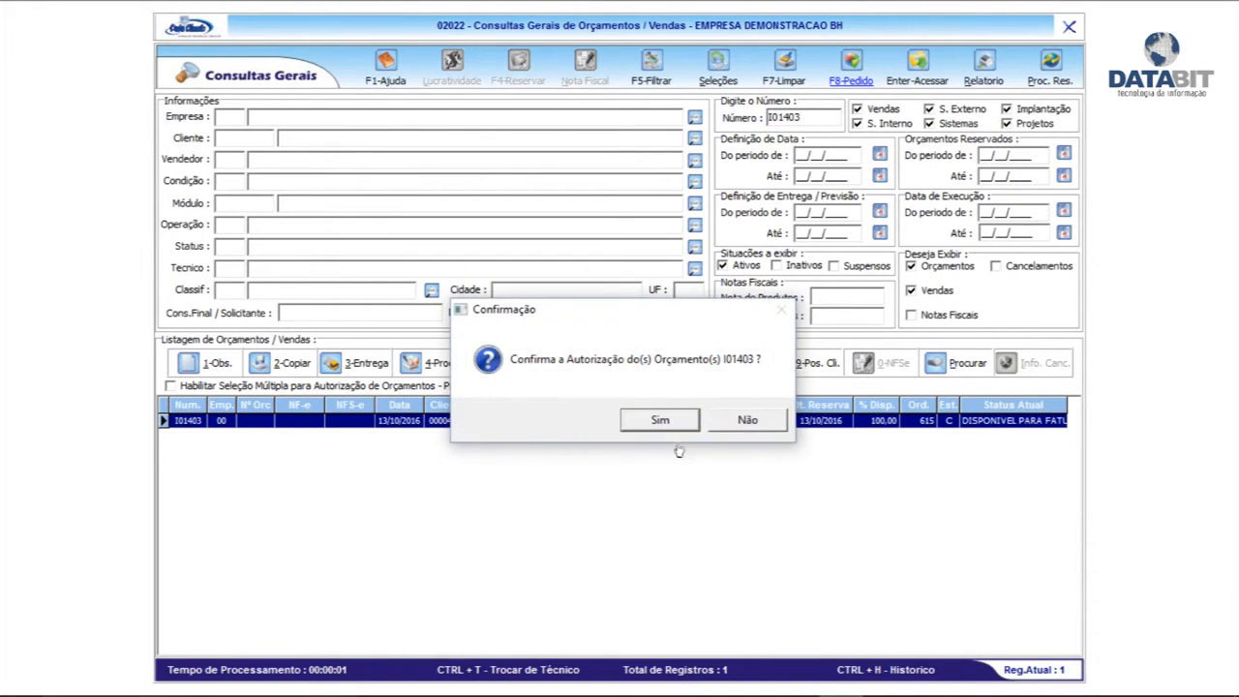
{"action": "left_click", "coordinate": [661, 420]}
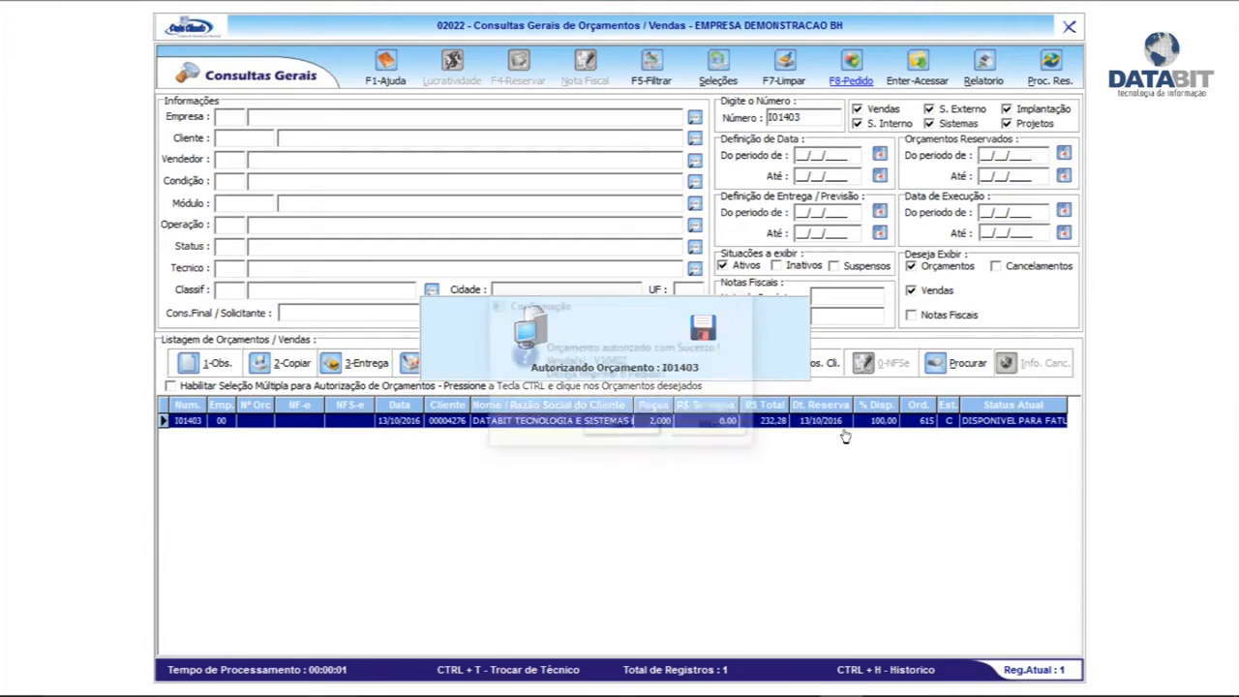
{"action": "left_click", "coordinate": [726, 429]}
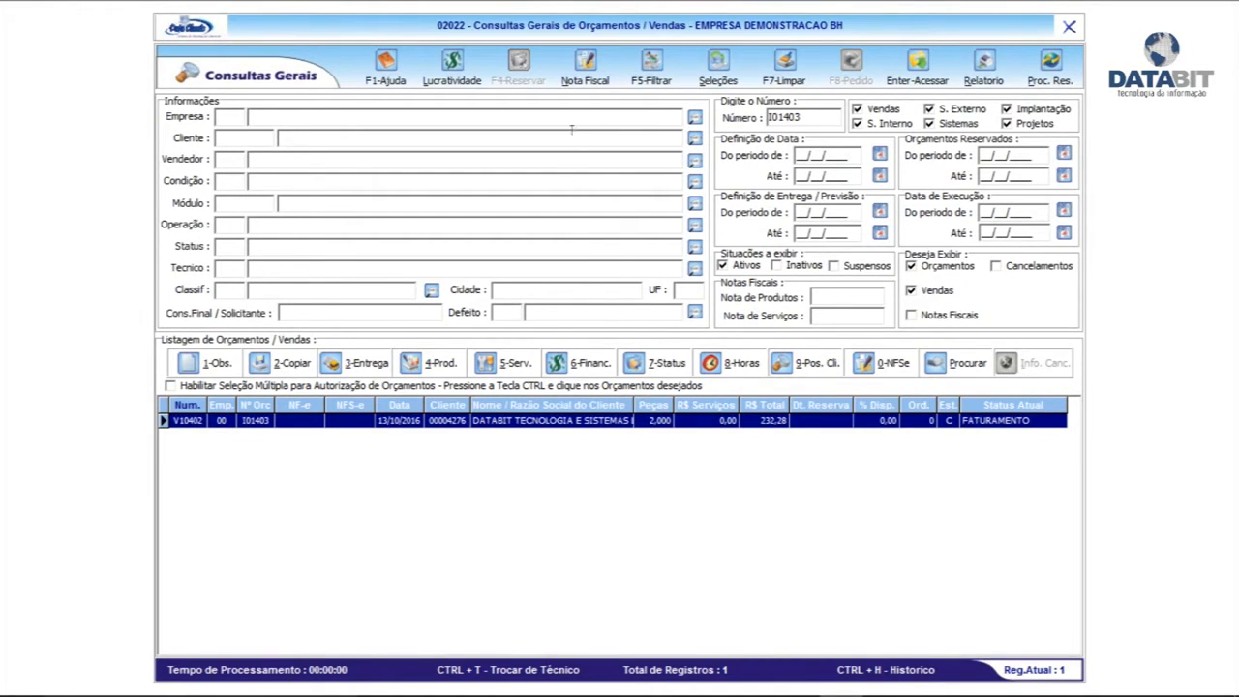
Create and save invoice N06557 for sale V10402 totalling 232,28, and view its header
{"action": "left_click", "coordinate": [585, 68]}
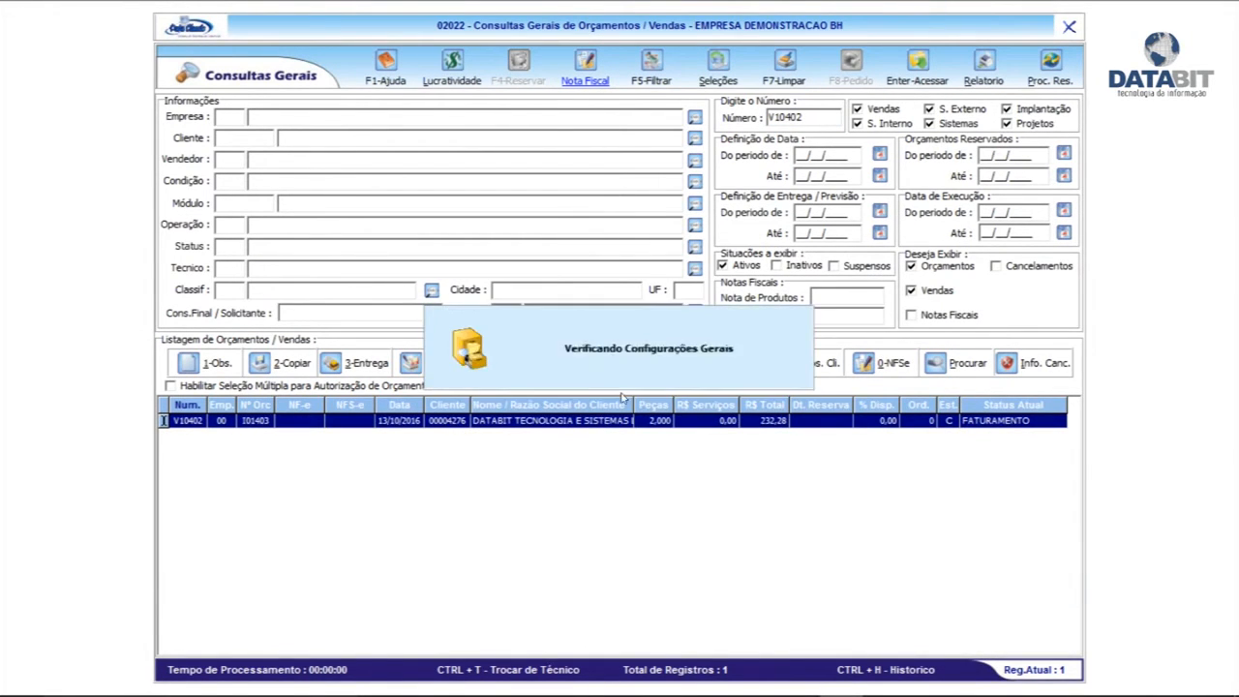
{"action": "left_click", "coordinate": [727, 417]}
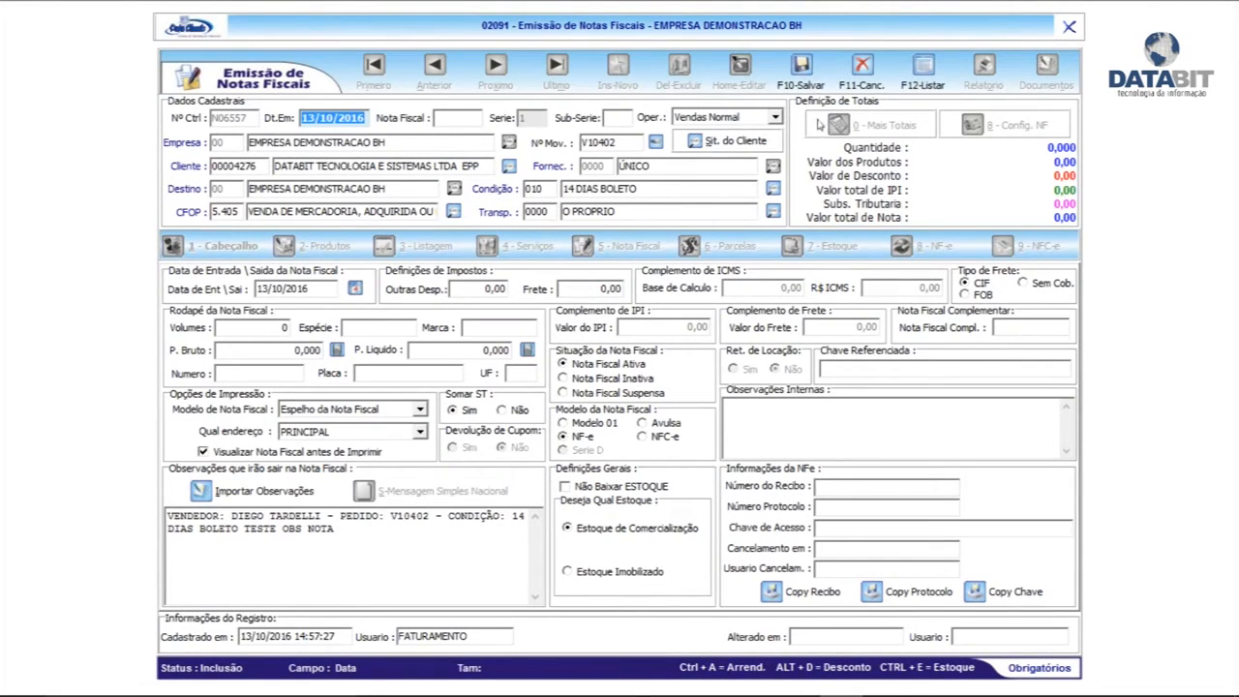
{"action": "left_click", "coordinate": [801, 66]}
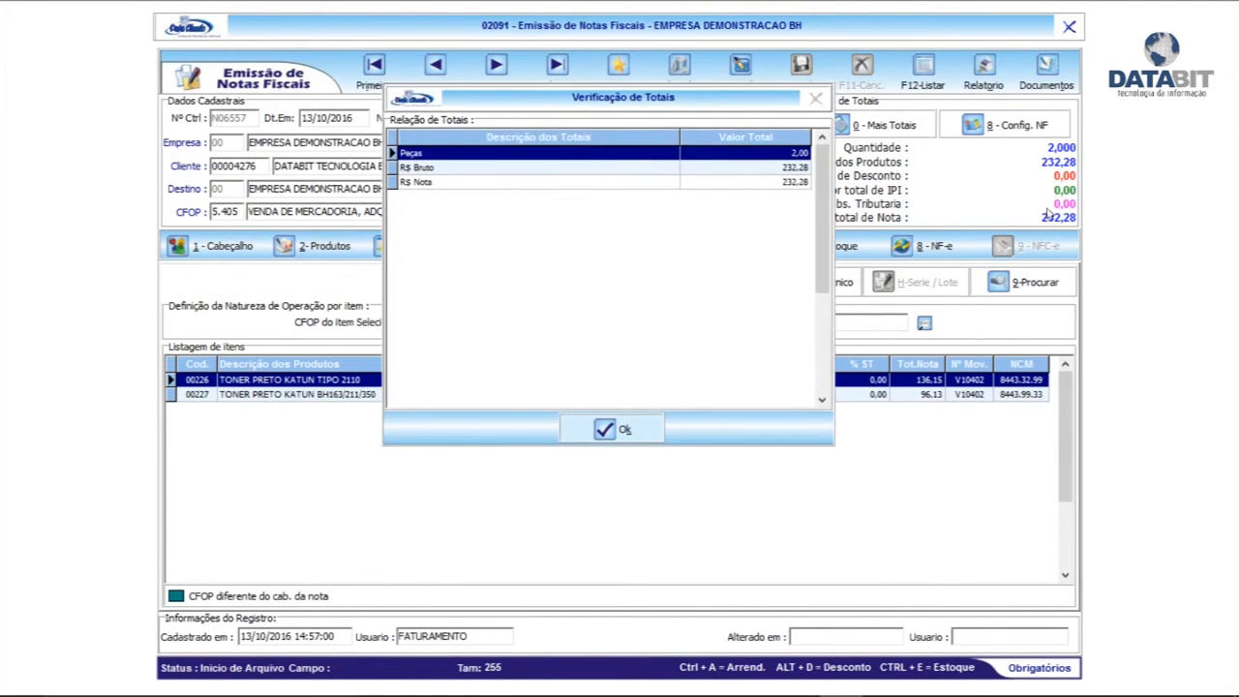
{"action": "left_click", "coordinate": [592, 432]}
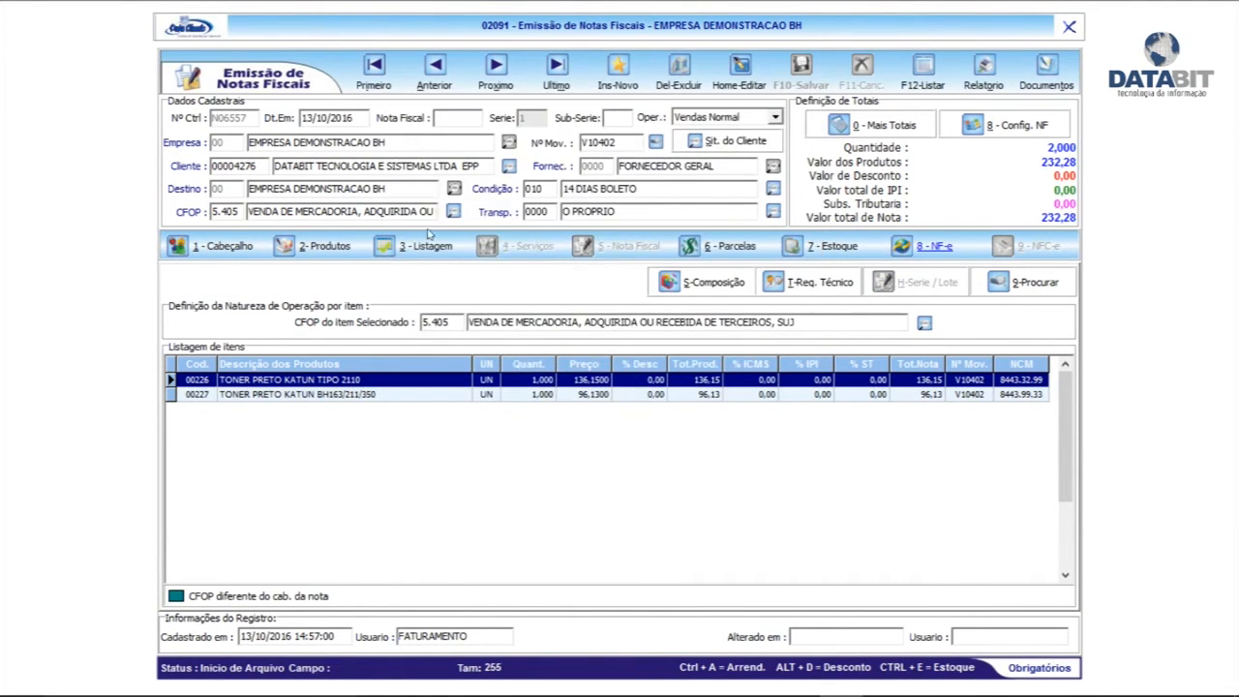
{"action": "left_click", "coordinate": [222, 246]}
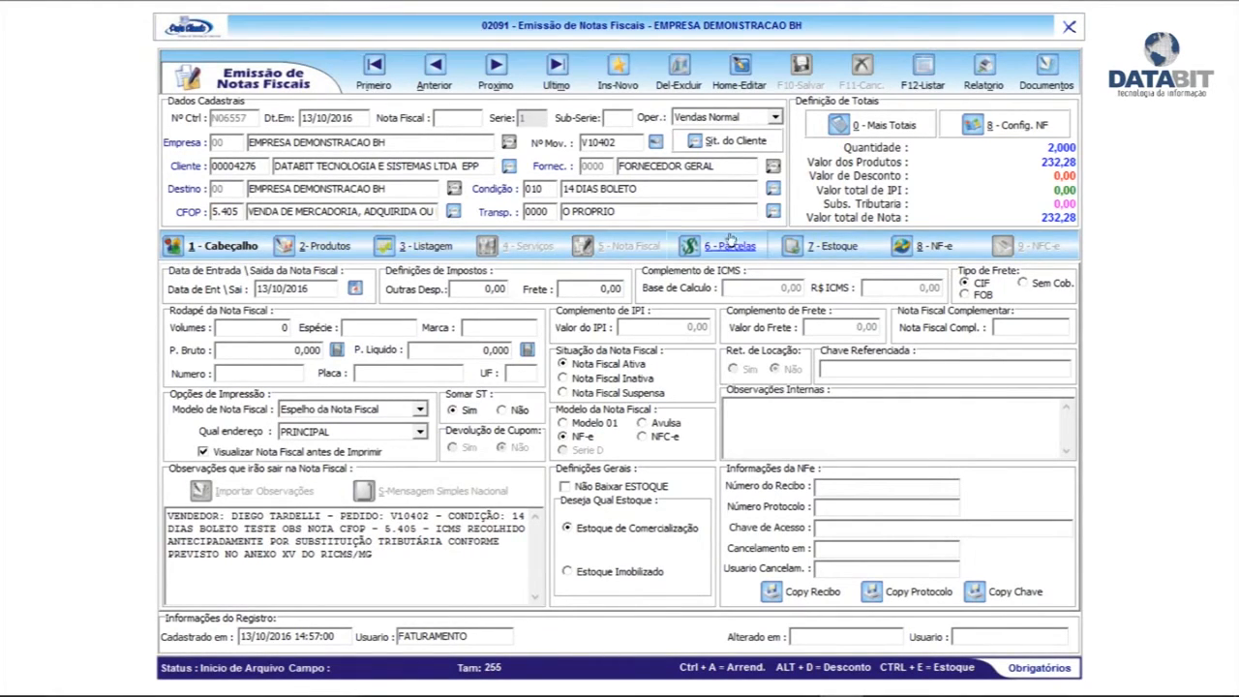
Set the invoice to 2 volumes of species CX with freight Sem Cob
{"action": "left_click", "coordinate": [745, 85]}
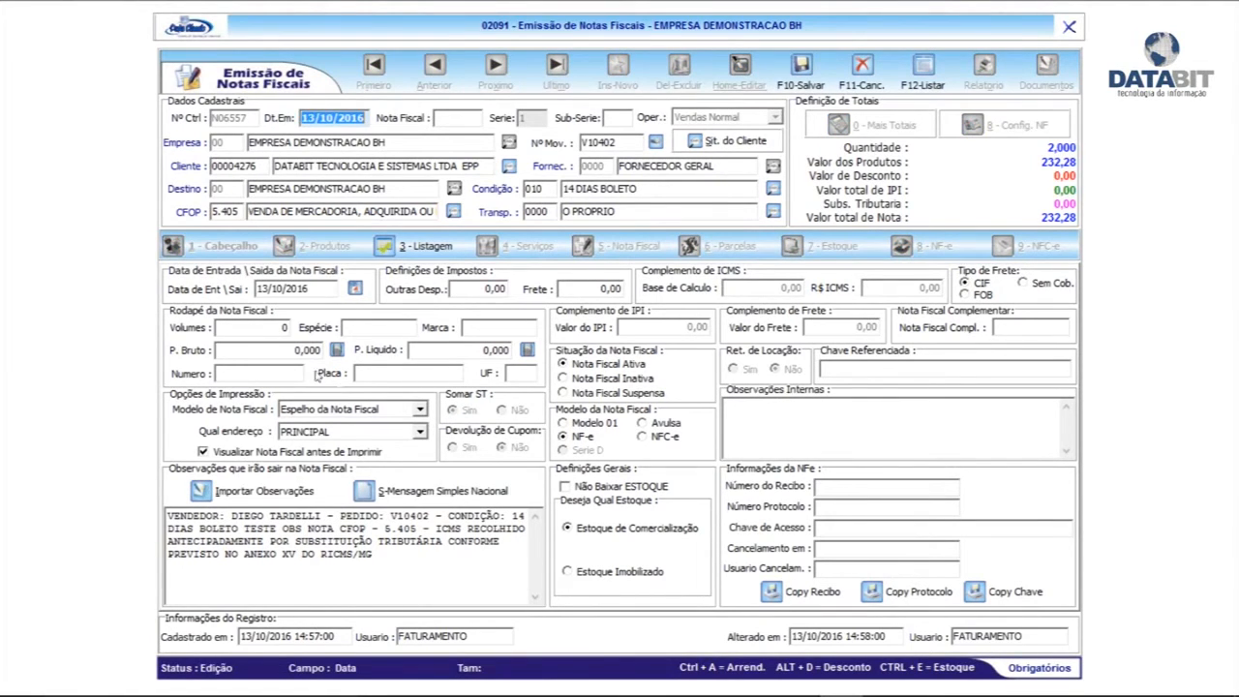
{"action": "left_click", "coordinate": [256, 330]}
{"action": "type", "text": "2"}
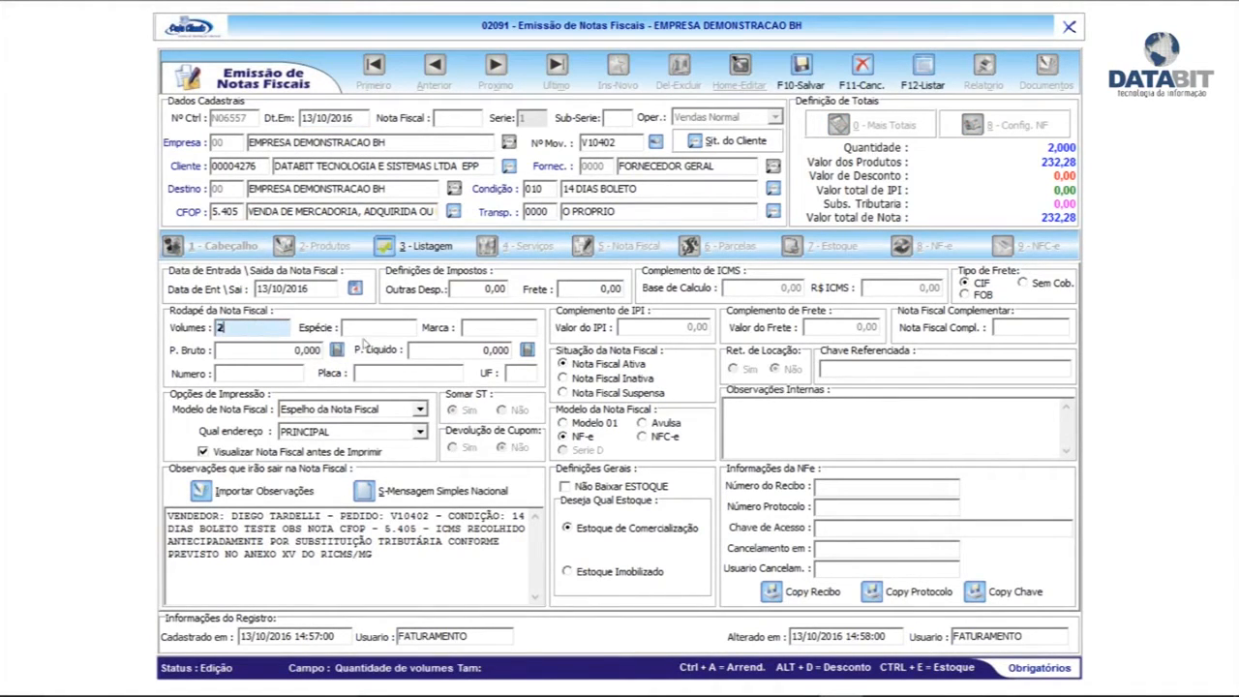
{"action": "left_click", "coordinate": [366, 327]}
{"action": "type", "text": "CX"}
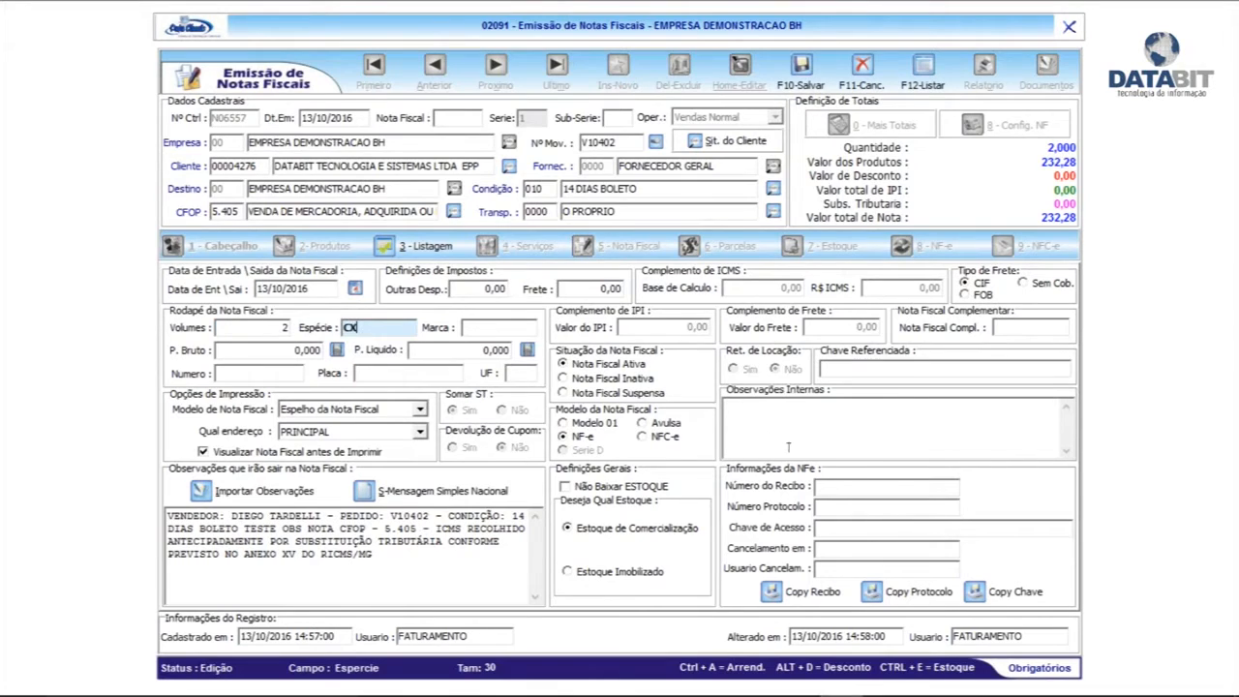
{"action": "left_click", "coordinate": [1051, 289]}
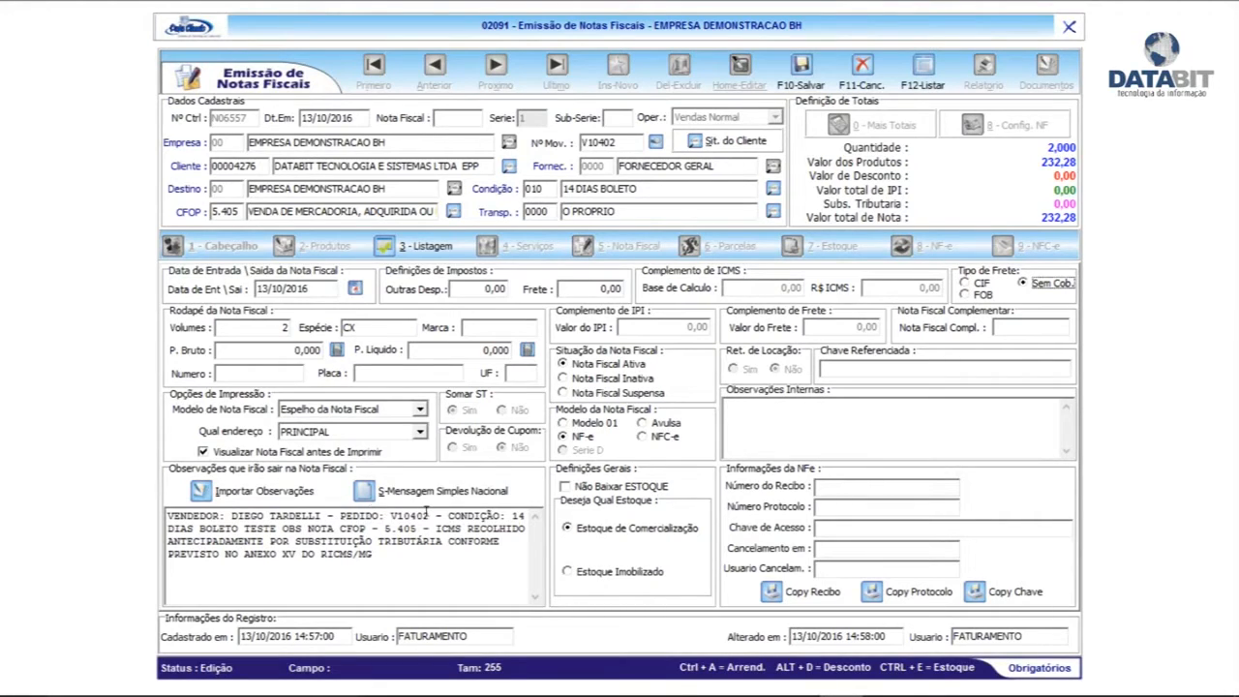
Delete the seller/order text so observations start at CONDIÇÃO, and save the invoice
{"action": "left_click_drag", "start_coordinate": [426, 514], "coordinate": [157, 505]}
{"action": "key", "text": "Delete"}
{"action": "key", "text": "Delete"}
{"action": "key", "text": "Delete"}
{"action": "key", "text": "Delete"}
{"action": "key", "text": "Delete"}
{"action": "key", "text": "Delete"}
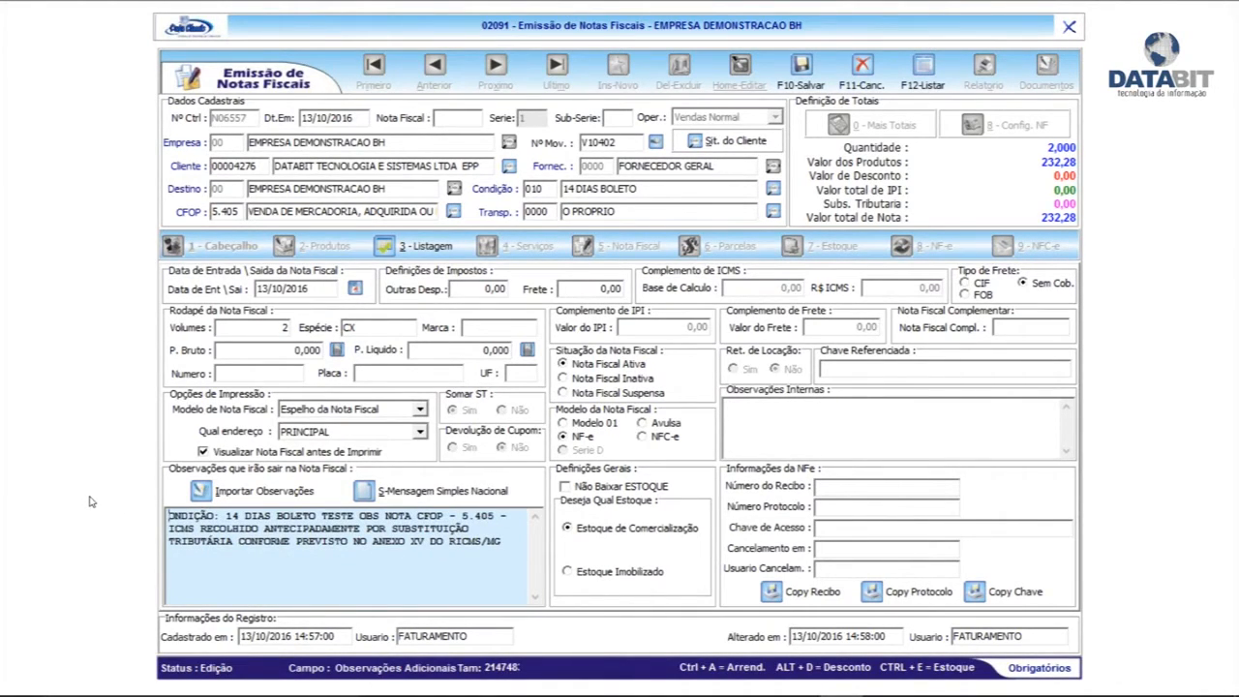
{"action": "type", "text": "C"}
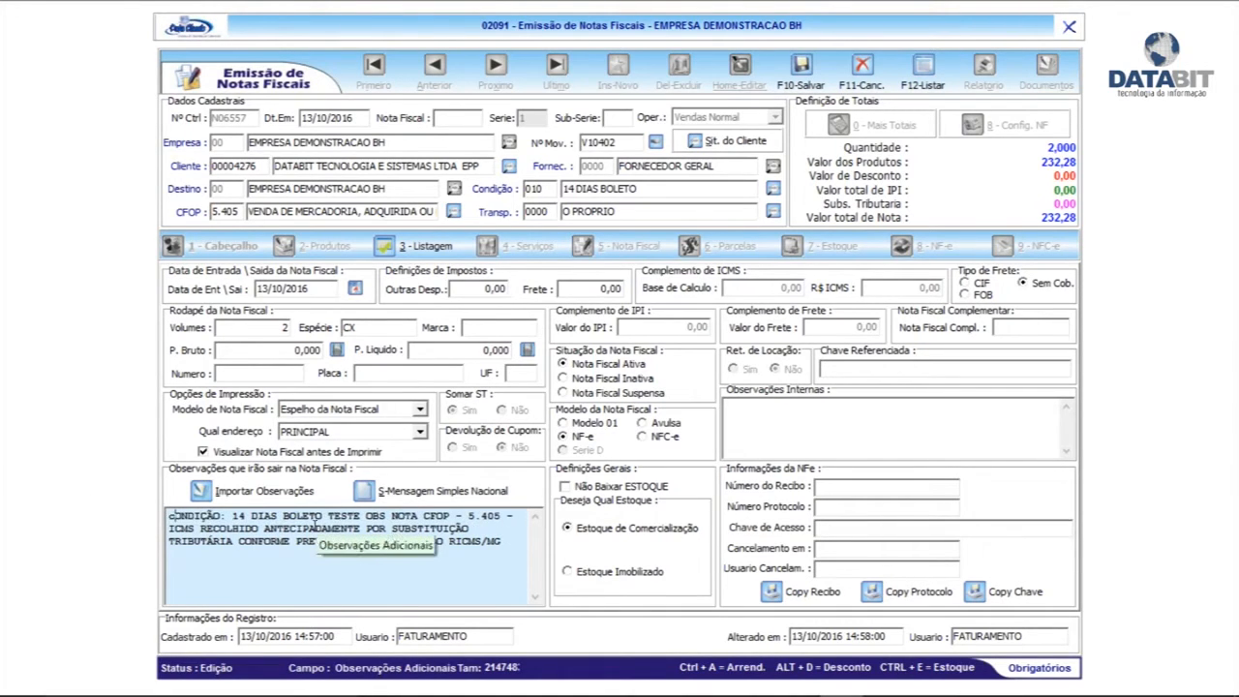
{"action": "key", "text": "Caps_Lock"}
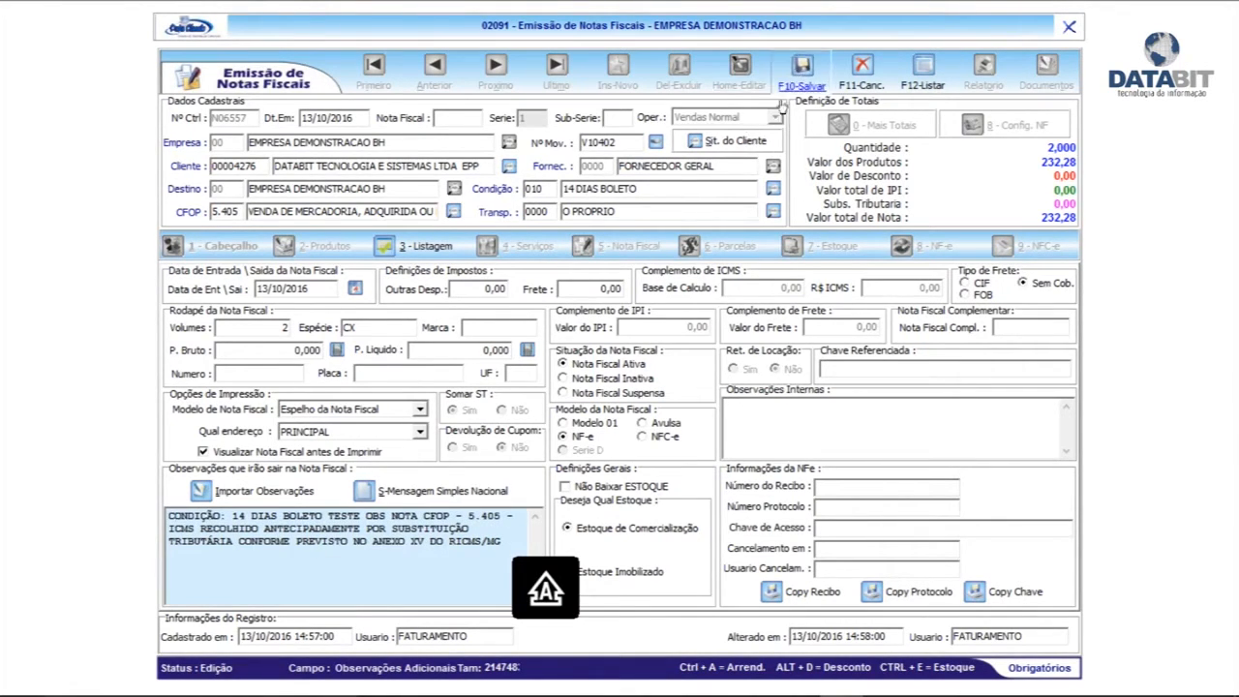
{"action": "left_click", "coordinate": [800, 70]}
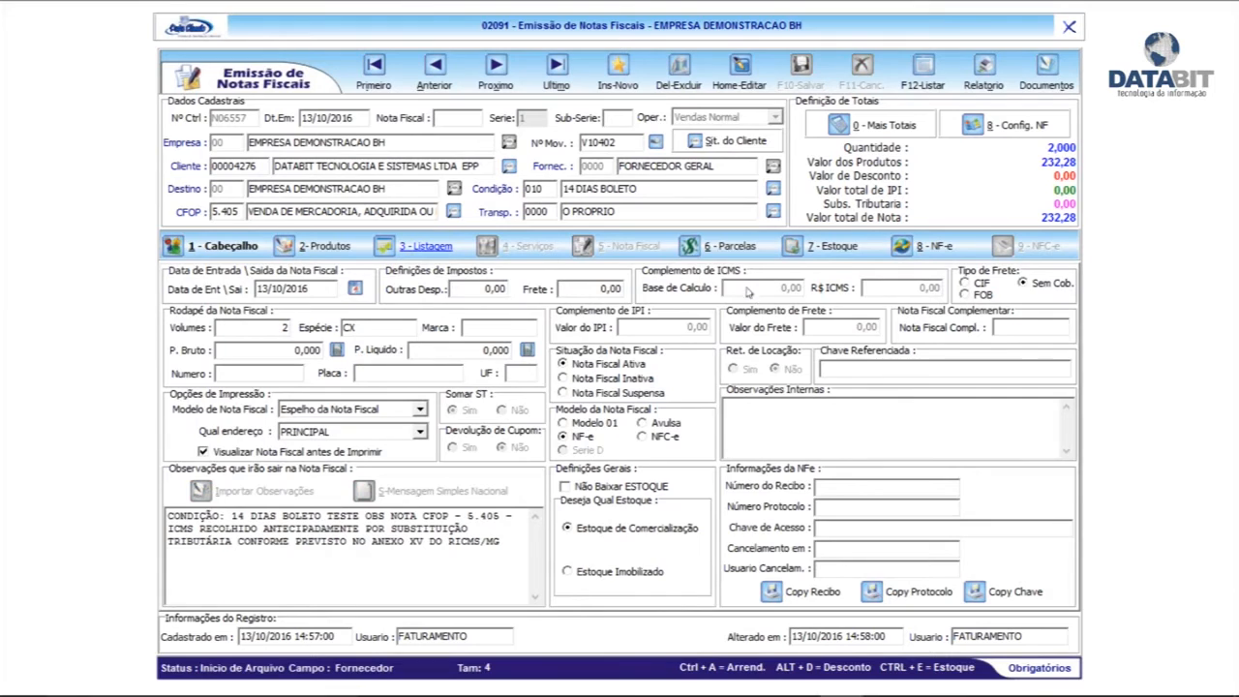
Recalculate boleto installment N06557-1 (232,28, due 27/10/2016) and decline the irregular-registration warning
{"action": "left_click", "coordinate": [724, 246]}
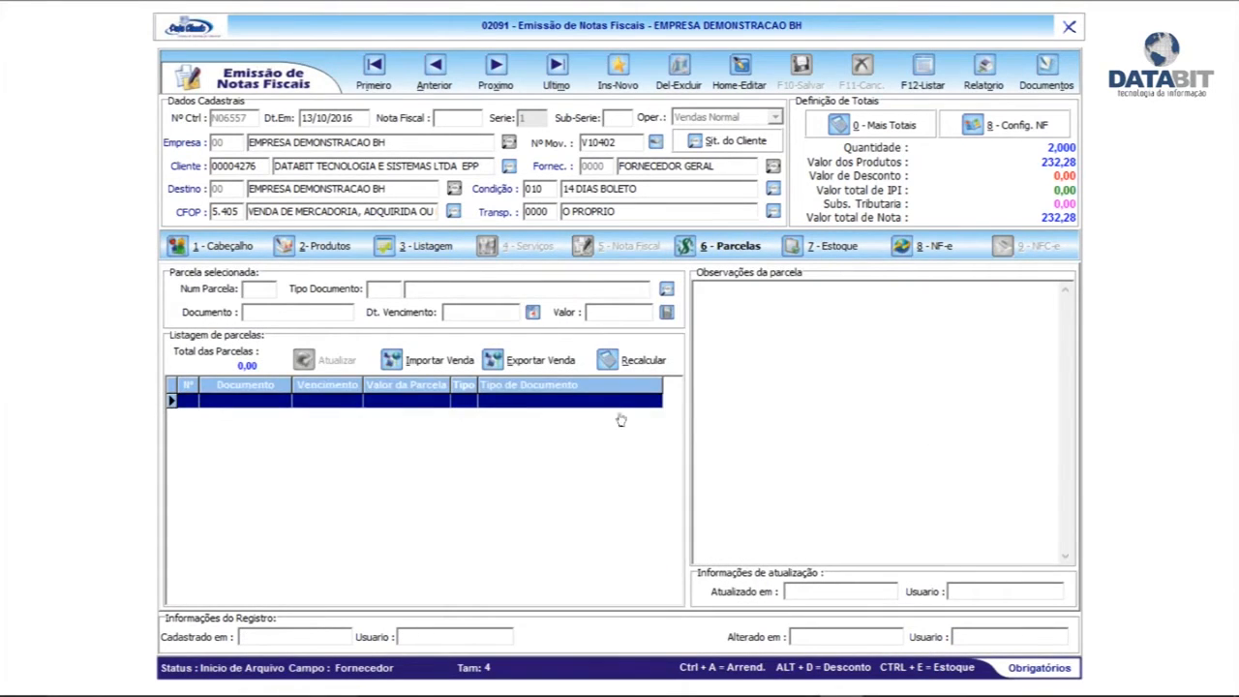
{"action": "left_click", "coordinate": [632, 360]}
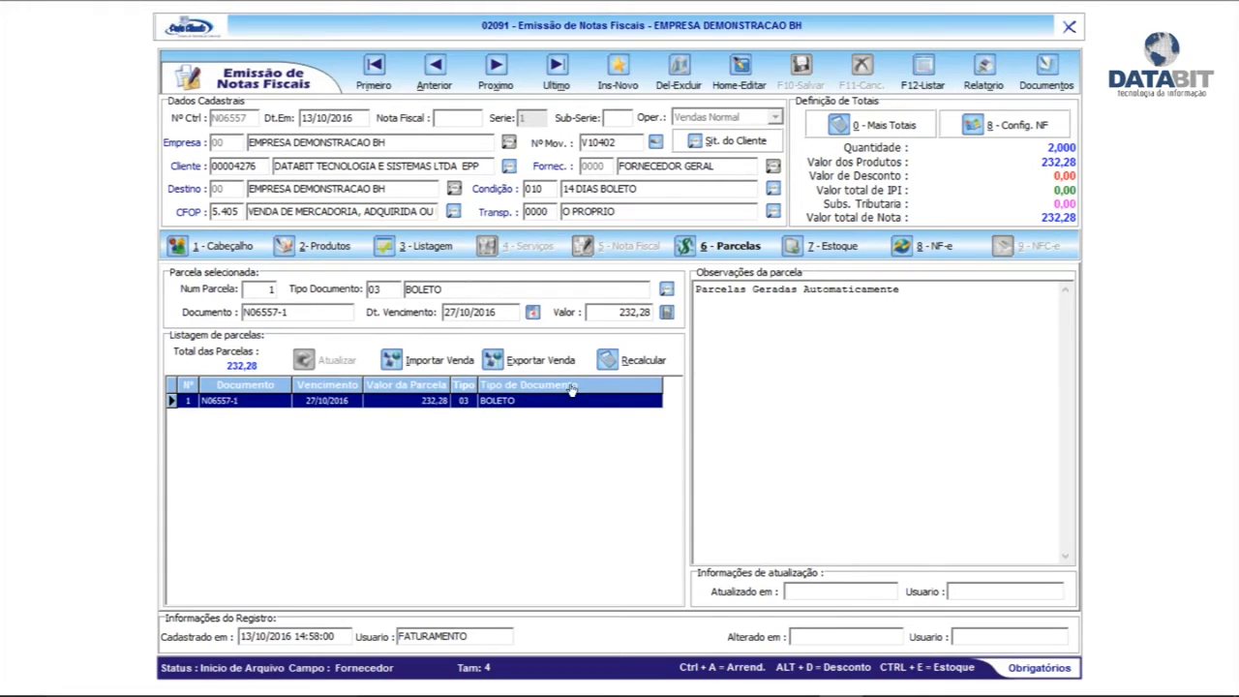
{"action": "left_click", "coordinate": [932, 247]}
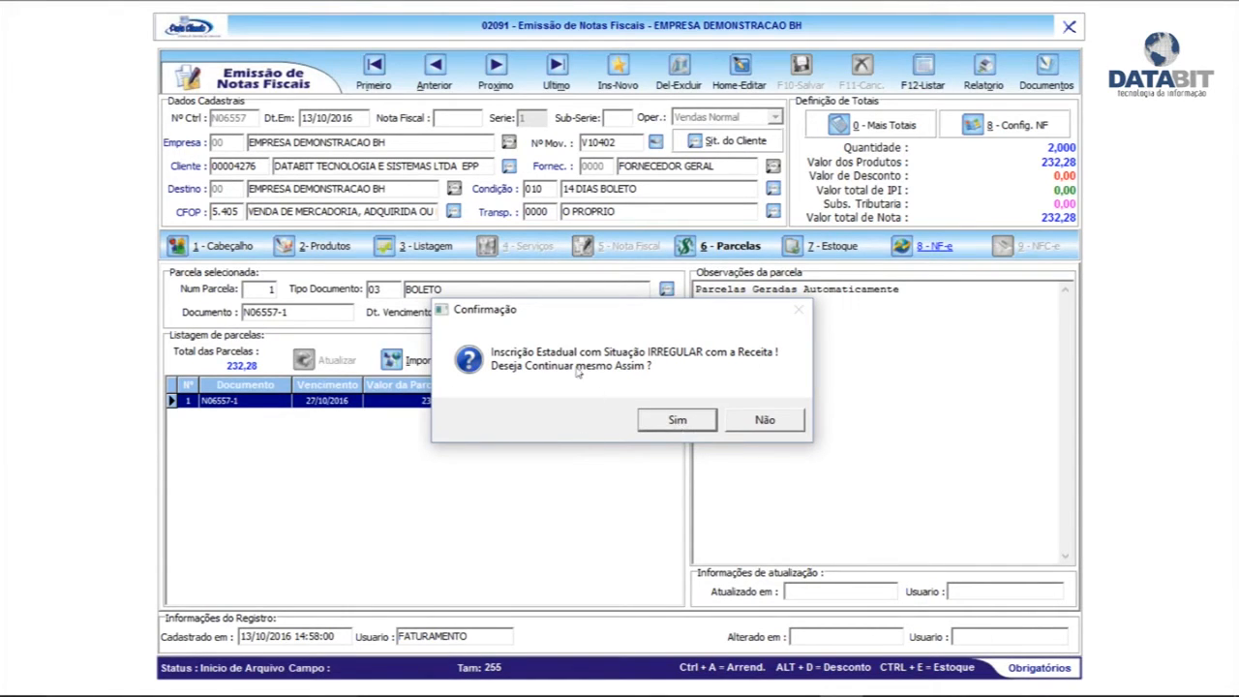
{"action": "left_click", "coordinate": [777, 421]}
{"action": "left_click", "coordinate": [217, 247]}
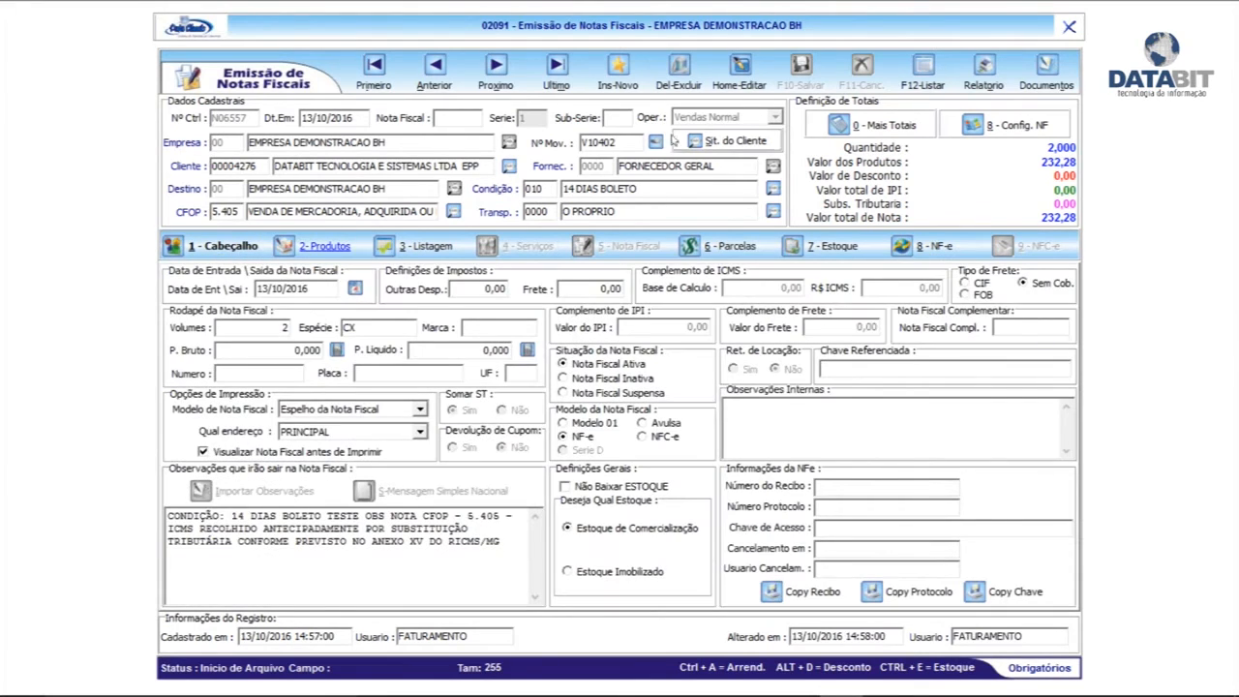
Change the invoice client to 1001 EMBALAGENS E DESCARTAVEIS LTDA ME, save, and acknowledge the REGULAR notice
{"action": "left_click", "coordinate": [740, 69]}
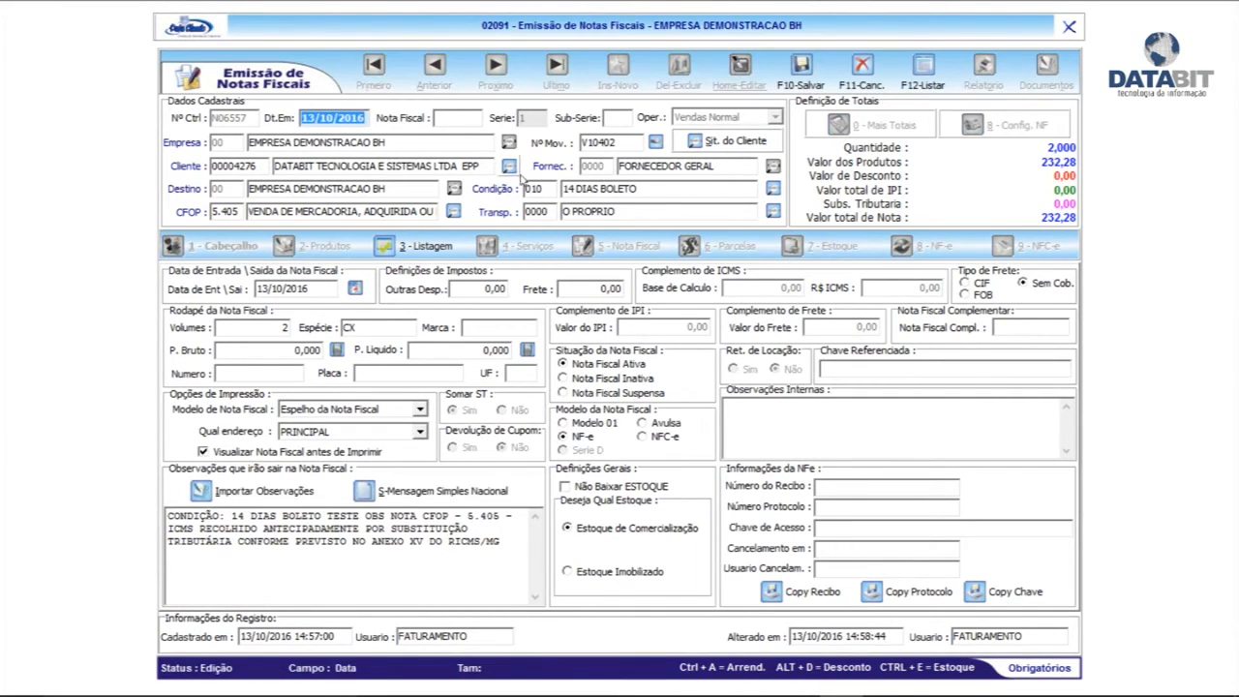
{"action": "left_click", "coordinate": [510, 168]}
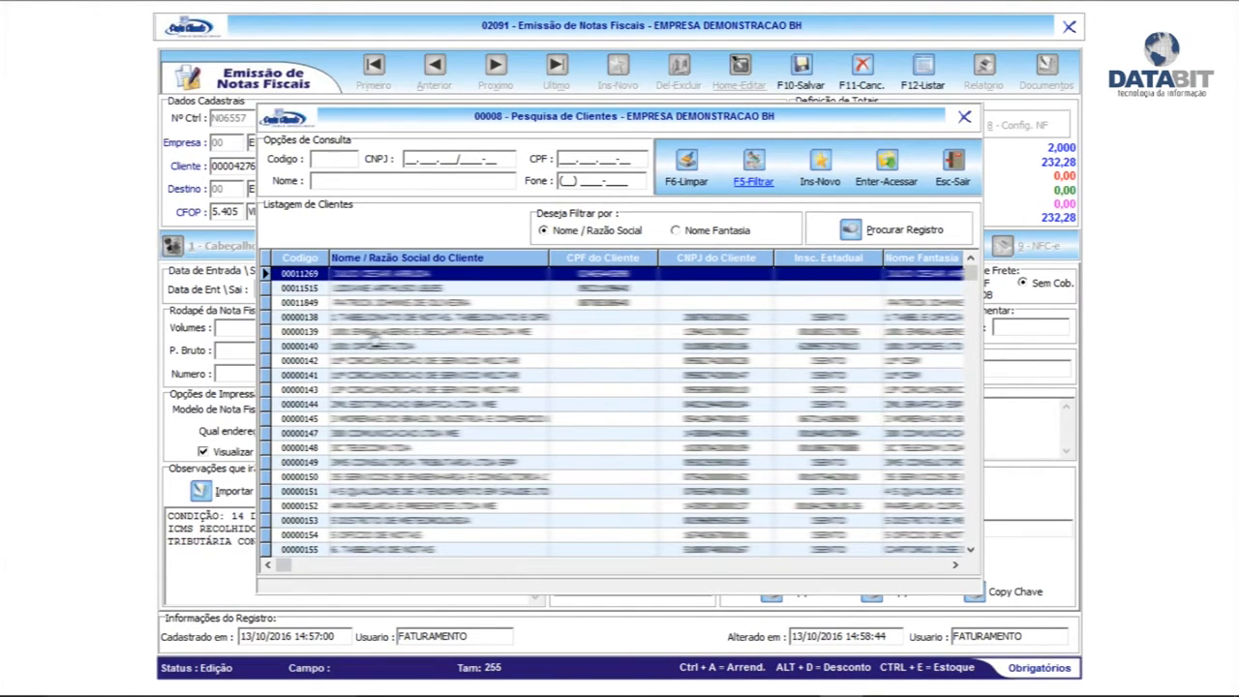
{"action": "double_click", "coordinate": [374, 332]}
{"action": "left_click", "coordinate": [800, 72]}
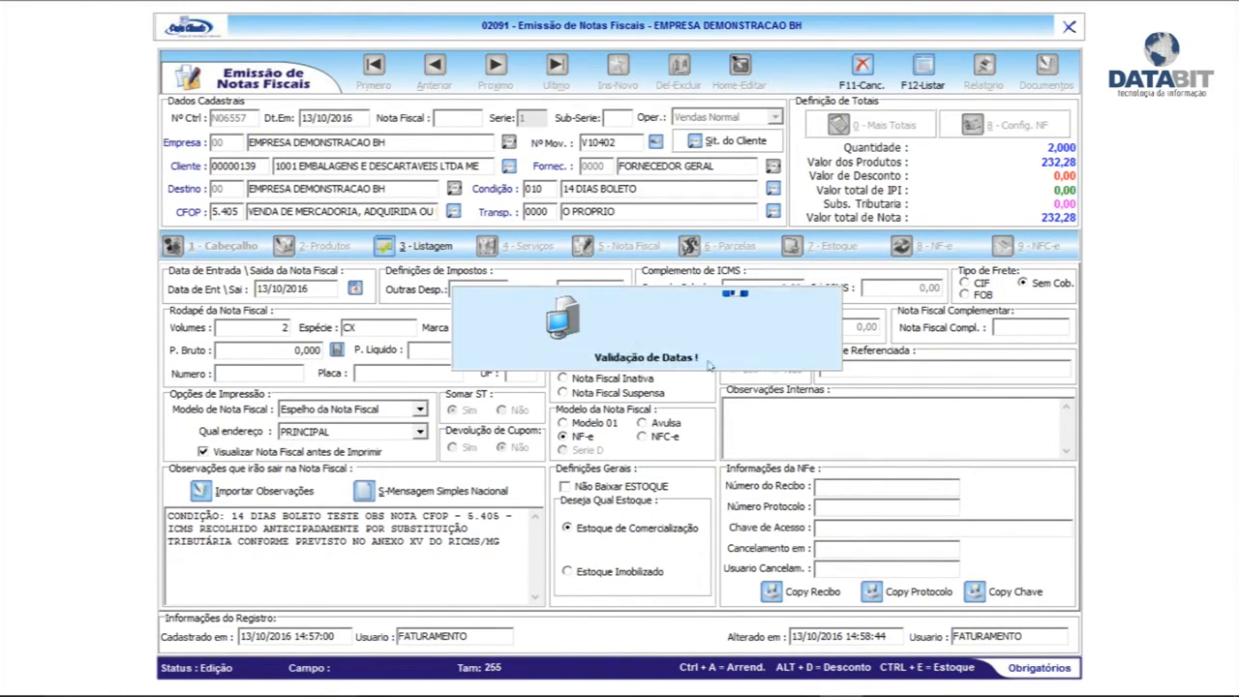
{"action": "left_click", "coordinate": [925, 245]}
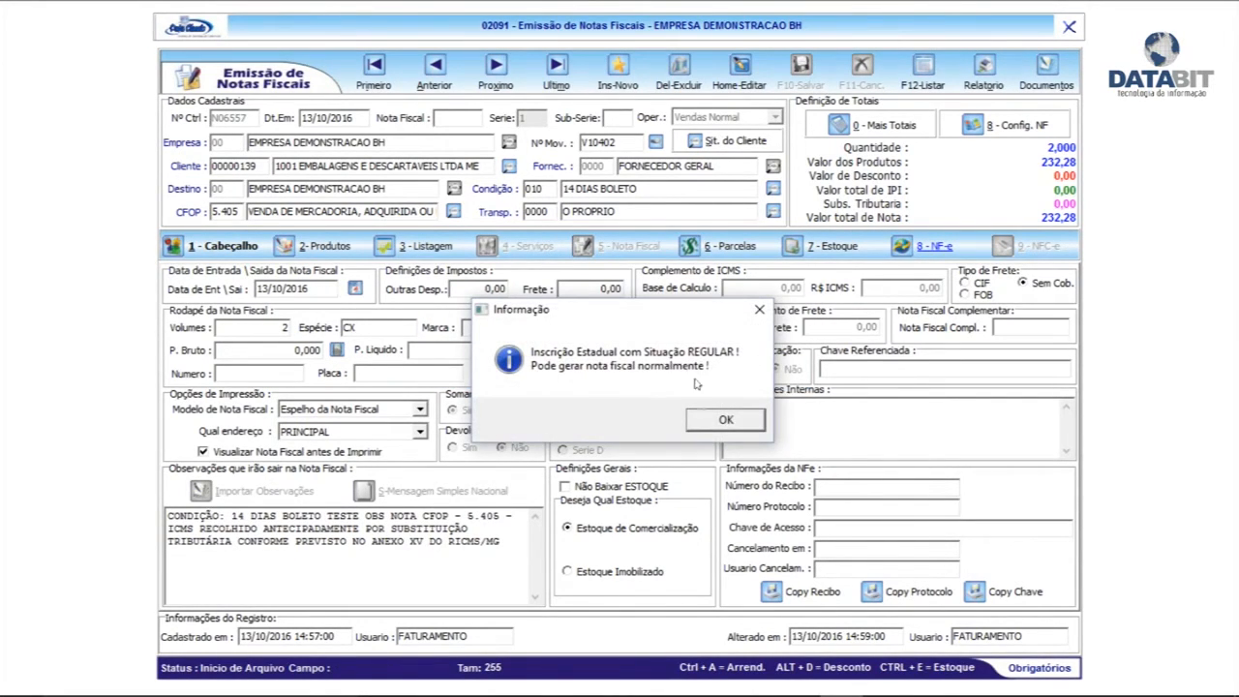
{"action": "left_click", "coordinate": [726, 421]}
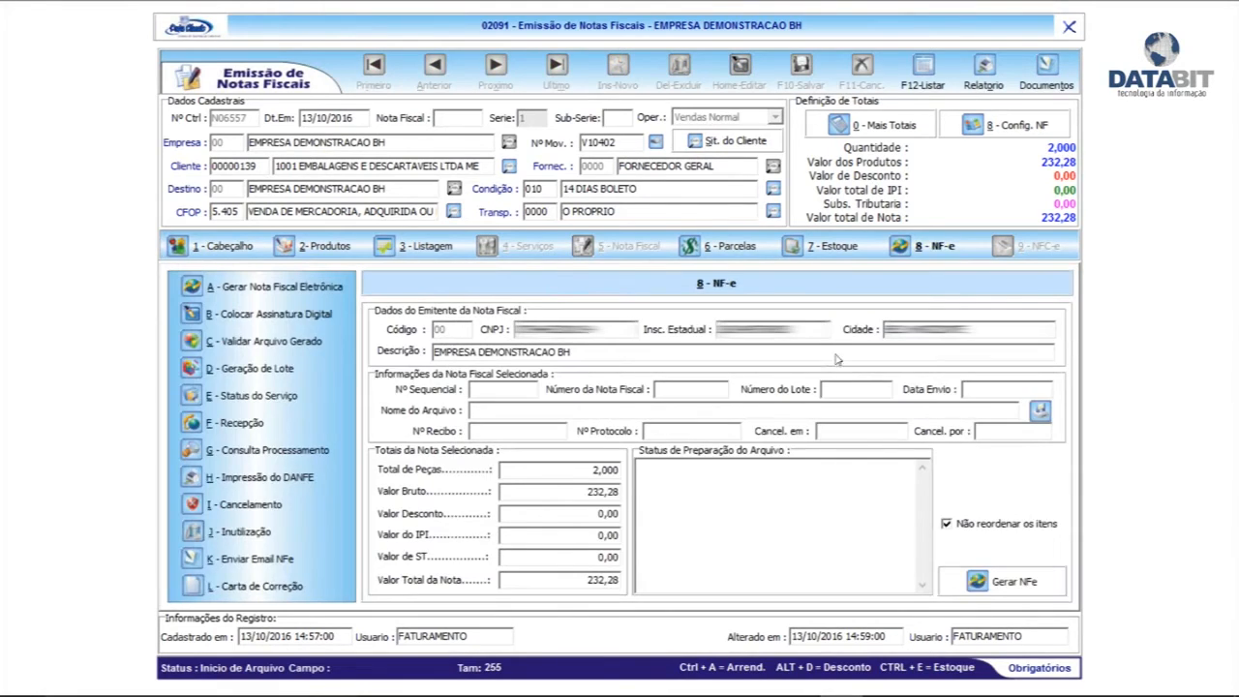
Generate invoice 098047's NF-e file, then digitally sign and validate it
{"action": "left_click", "coordinate": [984, 585]}
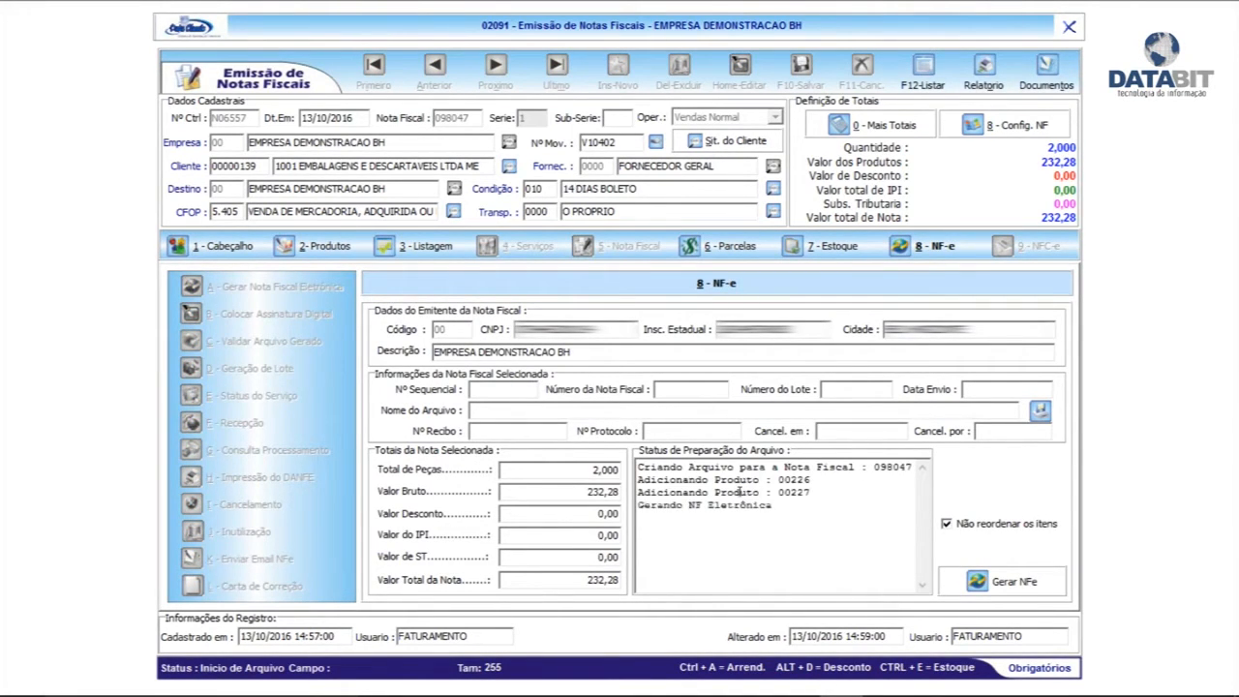
{"action": "left_click", "coordinate": [724, 419]}
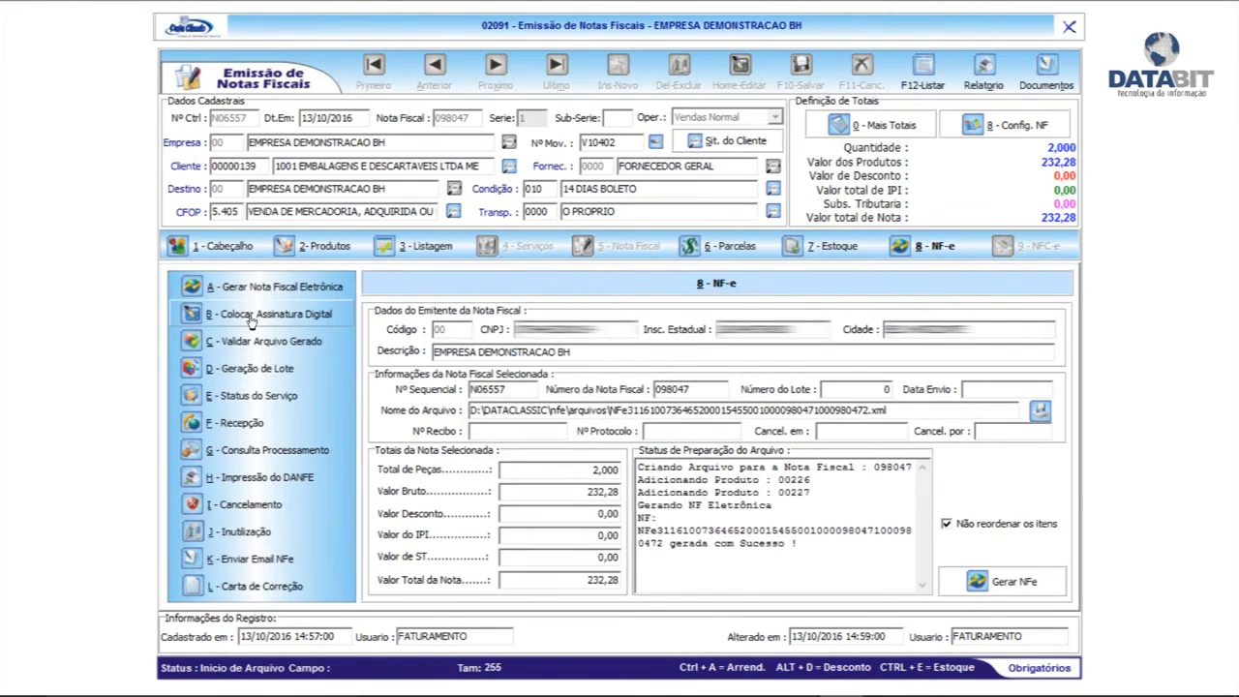
{"action": "left_click", "coordinate": [242, 315]}
{"action": "left_click", "coordinate": [675, 417]}
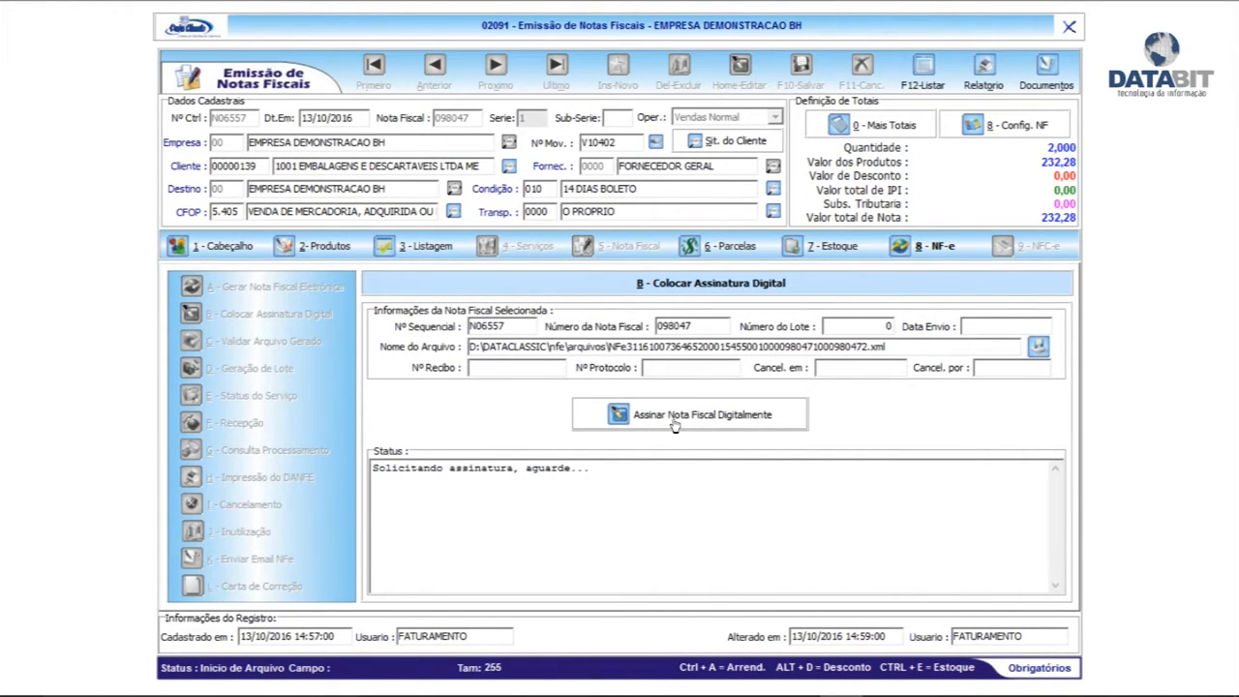
{"action": "left_click", "coordinate": [256, 341]}
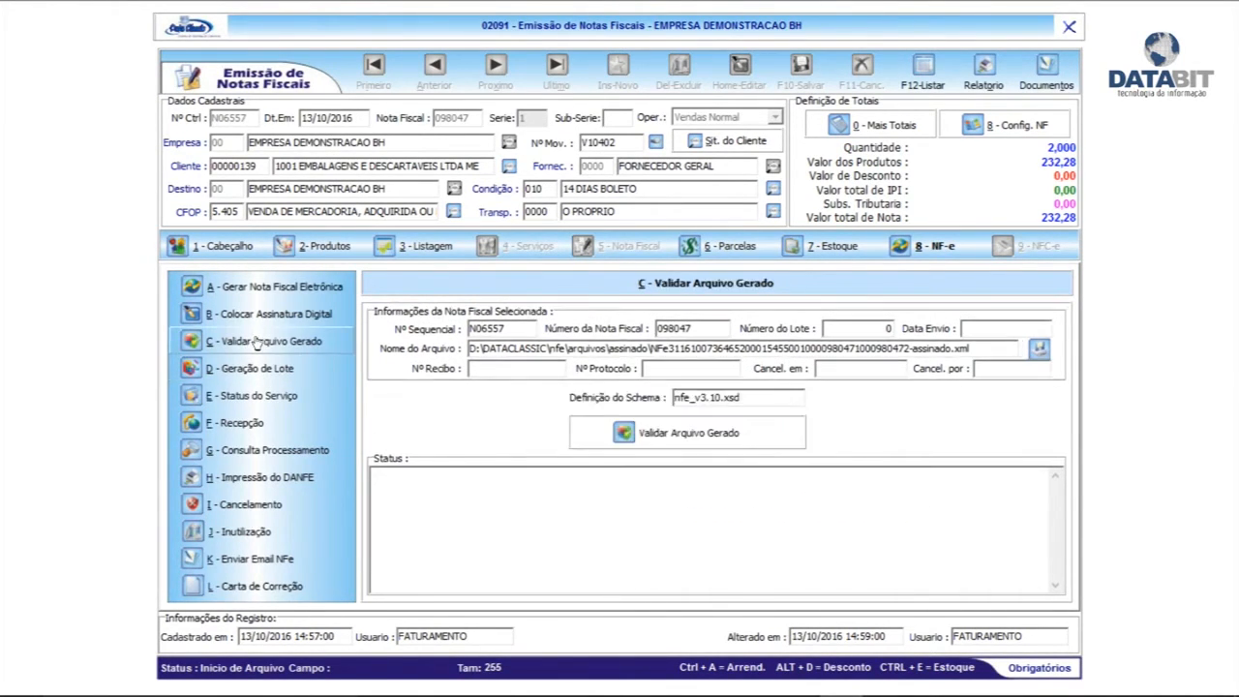
{"action": "left_click", "coordinate": [664, 436]}
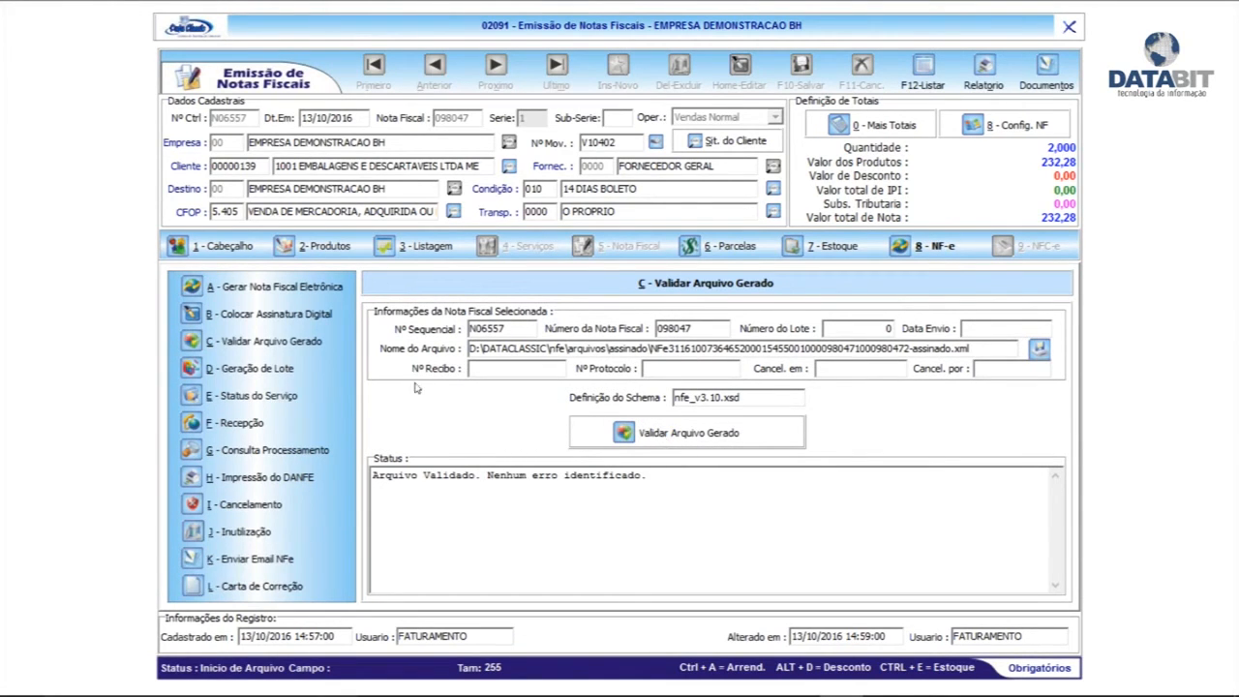
Generate batch 8306 from the signed NF-e and send it to SEFAZ
{"action": "left_click", "coordinate": [248, 372]}
{"action": "left_click", "coordinate": [657, 422]}
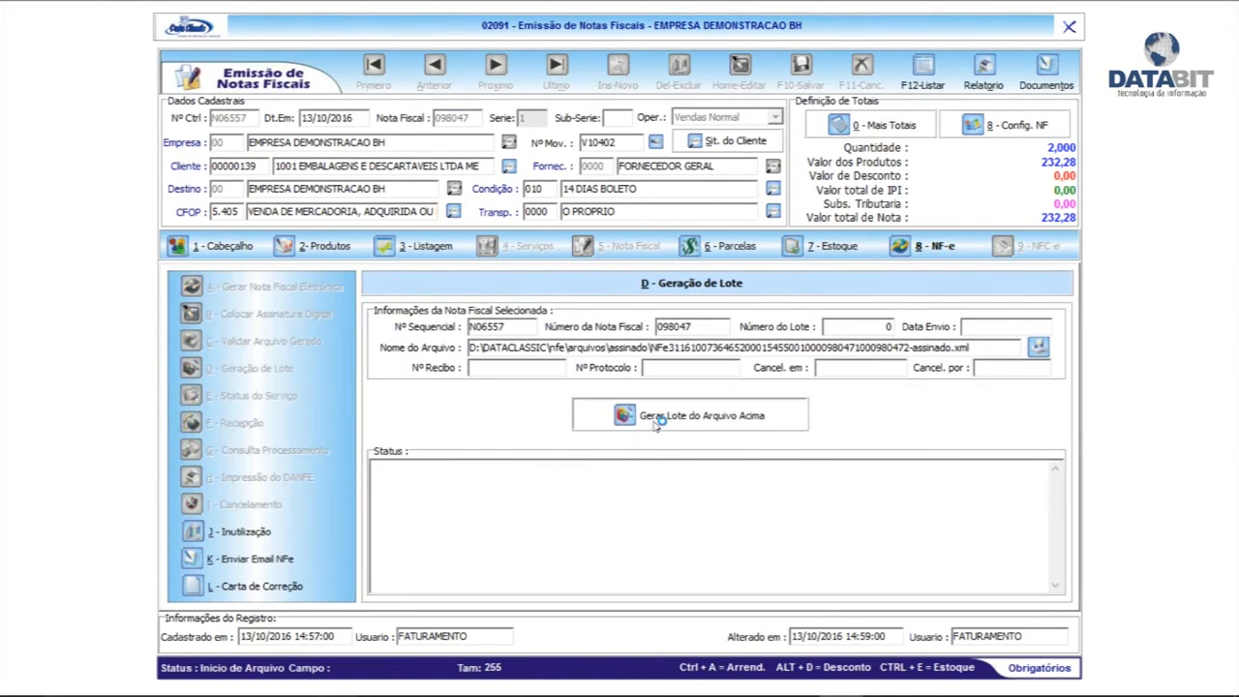
{"action": "left_click", "coordinate": [237, 424]}
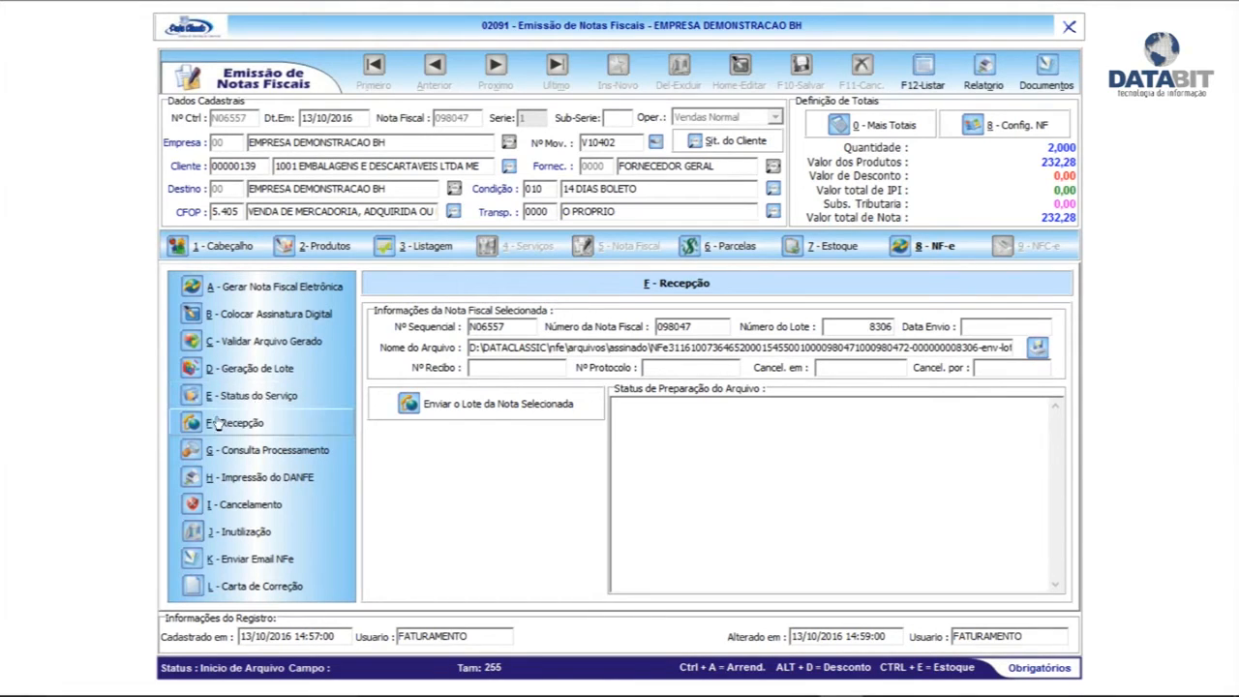
{"action": "left_click", "coordinate": [469, 409]}
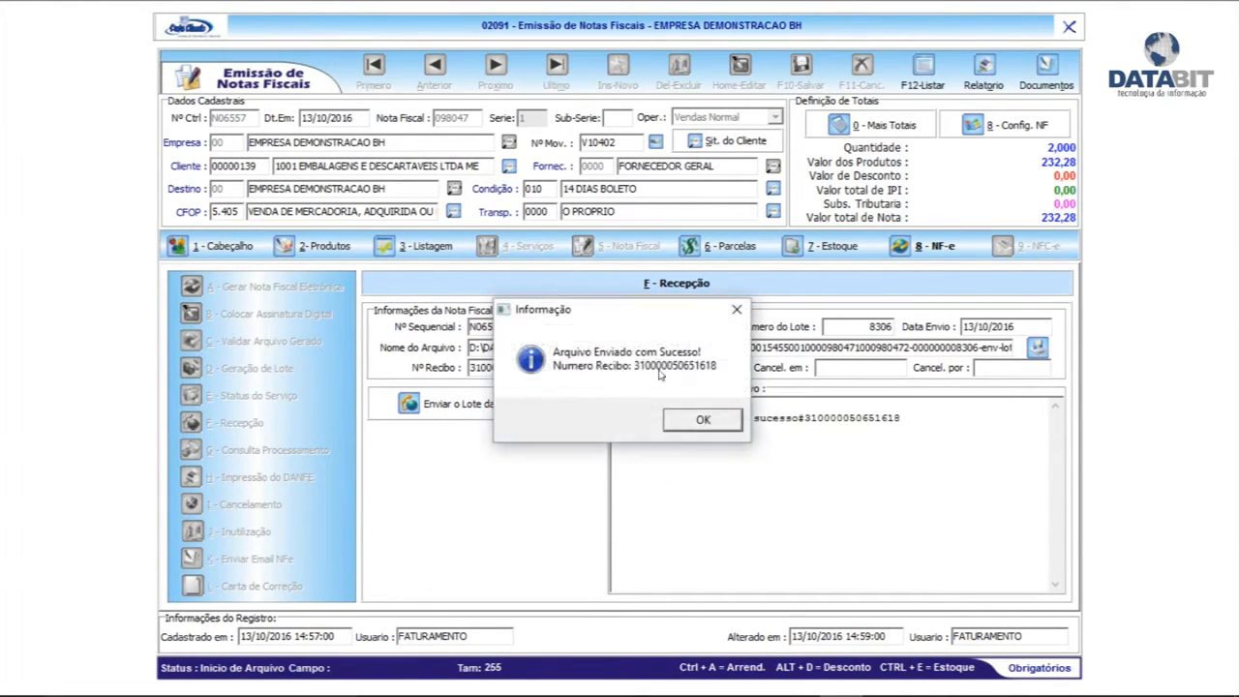
{"action": "left_click", "coordinate": [703, 423]}
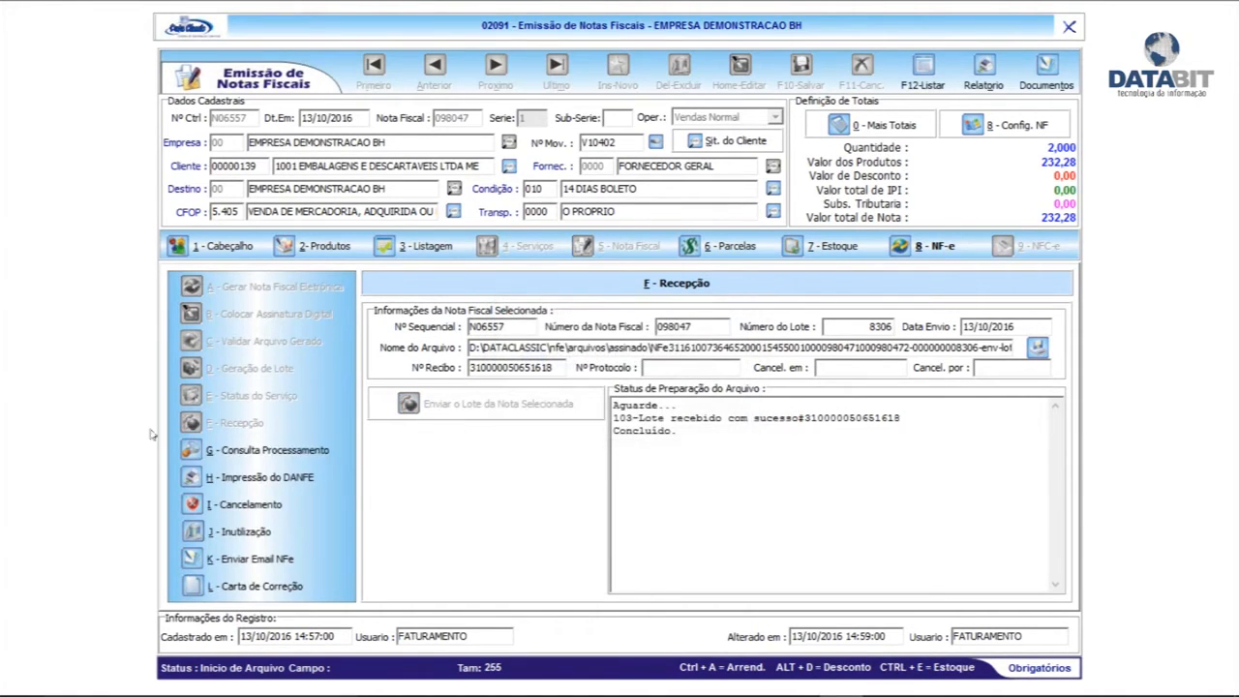
Confirm the batch's authorization and generate the DANFE for on-screen viewing
{"action": "left_click", "coordinate": [283, 450]}
{"action": "left_click", "coordinate": [516, 407]}
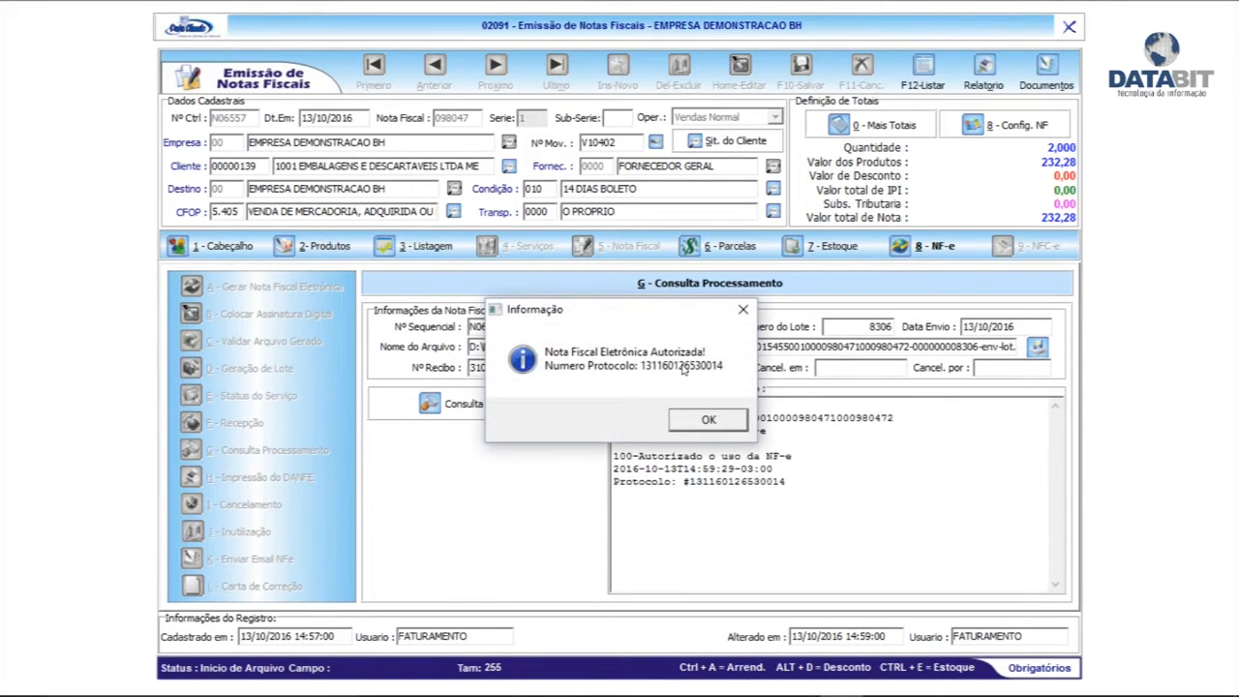
{"action": "left_click", "coordinate": [708, 419]}
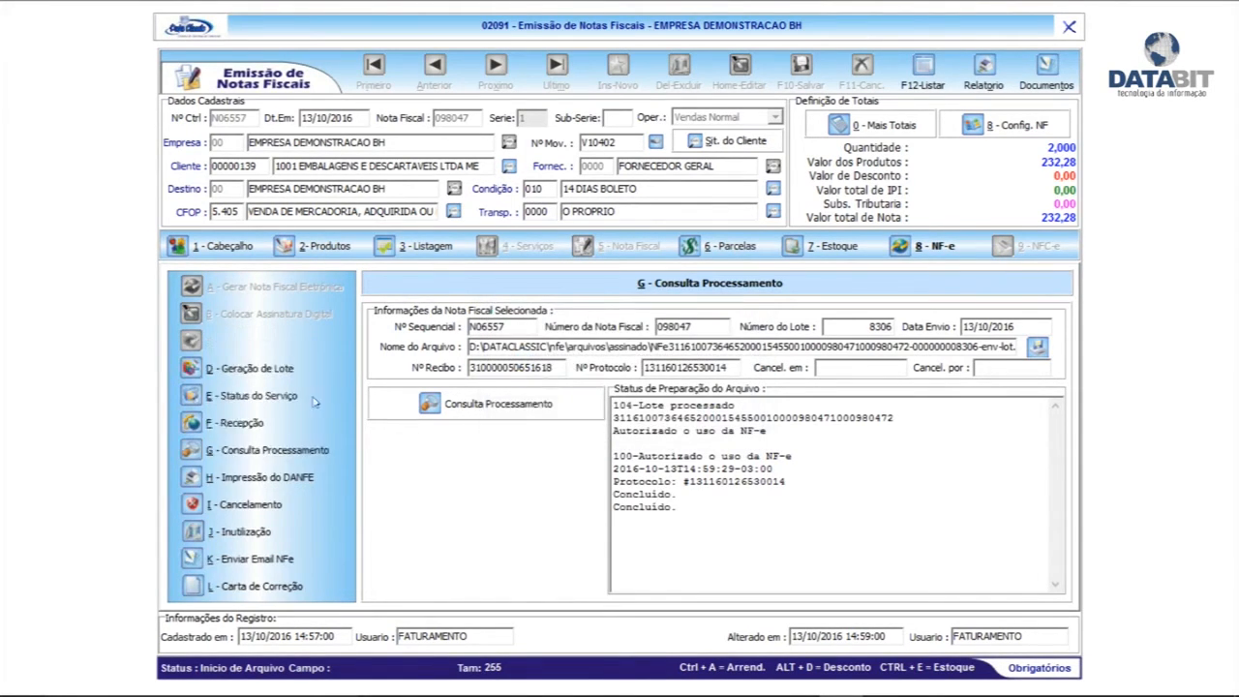
{"action": "left_click", "coordinate": [260, 477]}
{"action": "left_click", "coordinate": [914, 412]}
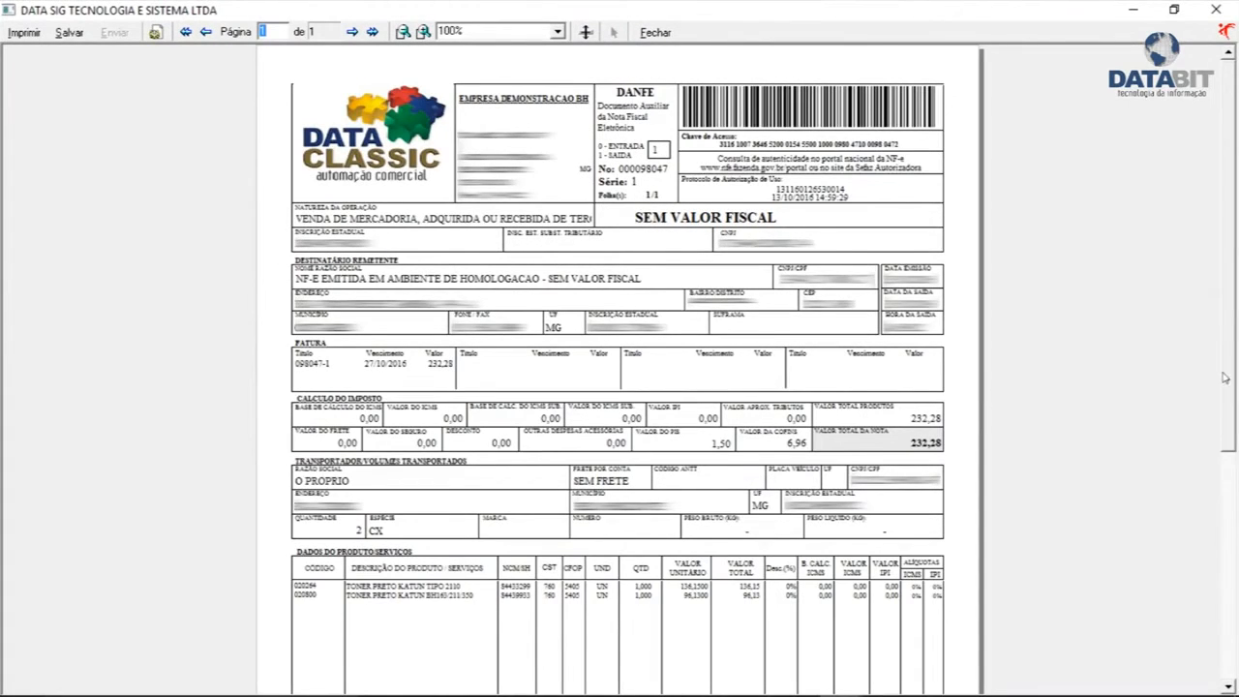
Review and close the DANFE preview, then open the L - Carta de Correção step
{"action": "scroll", "coordinate": [1226, 378], "scroll_direction": "down", "scroll_amount": 10}
{"action": "scroll", "coordinate": [1226, 377], "scroll_direction": "up", "scroll_amount": 10}
{"action": "left_click", "coordinate": [664, 30]}
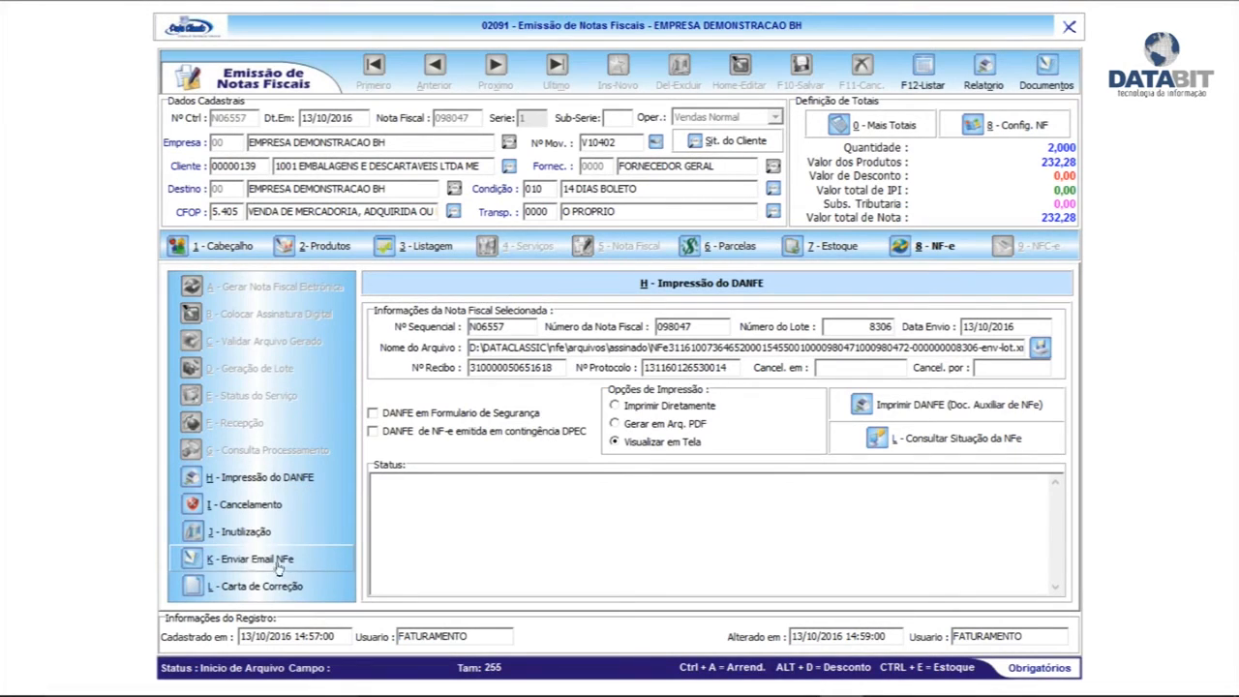
{"action": "left_click", "coordinate": [221, 586]}
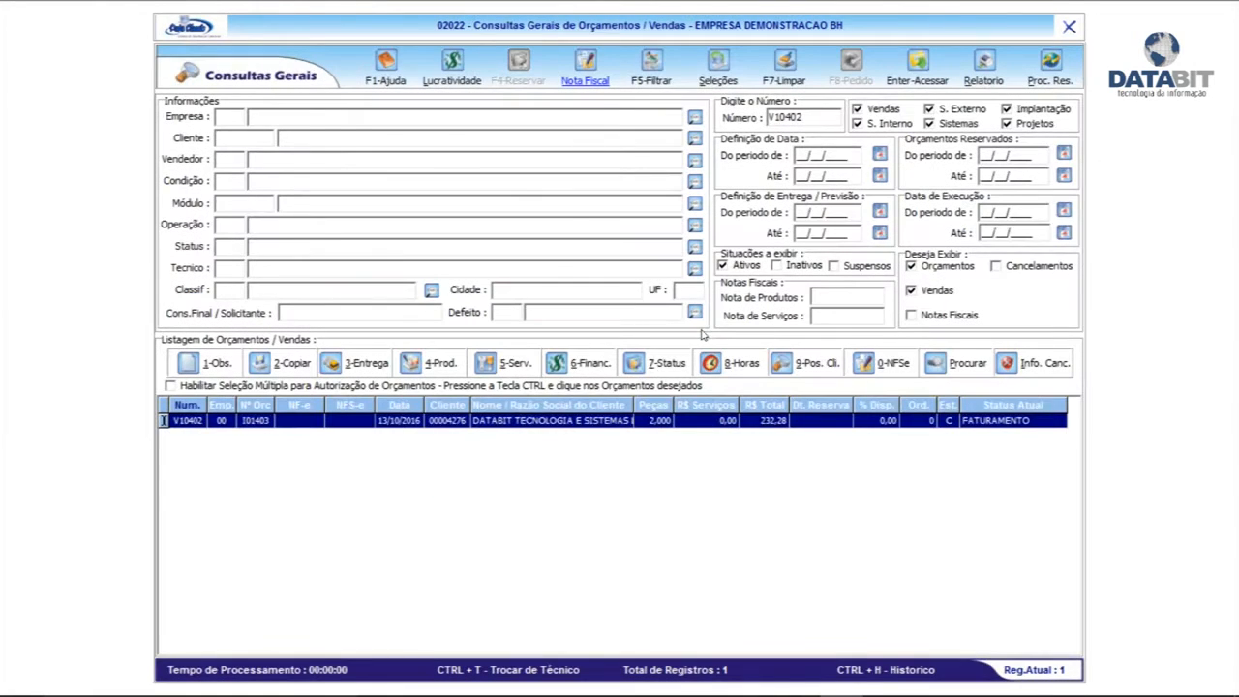
Refresh to show V10402 as NFE TRANSMITIDA, preview its boletos, and start e-mailing NF-e and boletos
{"action": "left_click", "coordinate": [647, 75]}
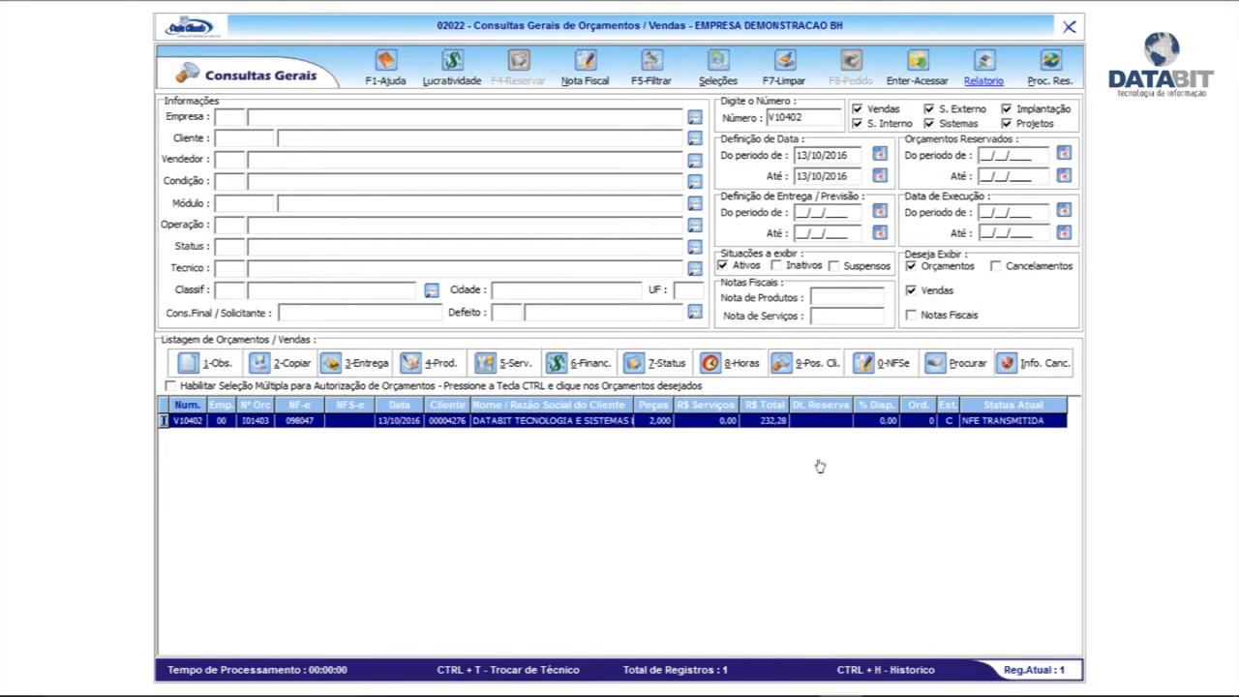
{"action": "left_click", "coordinate": [587, 366]}
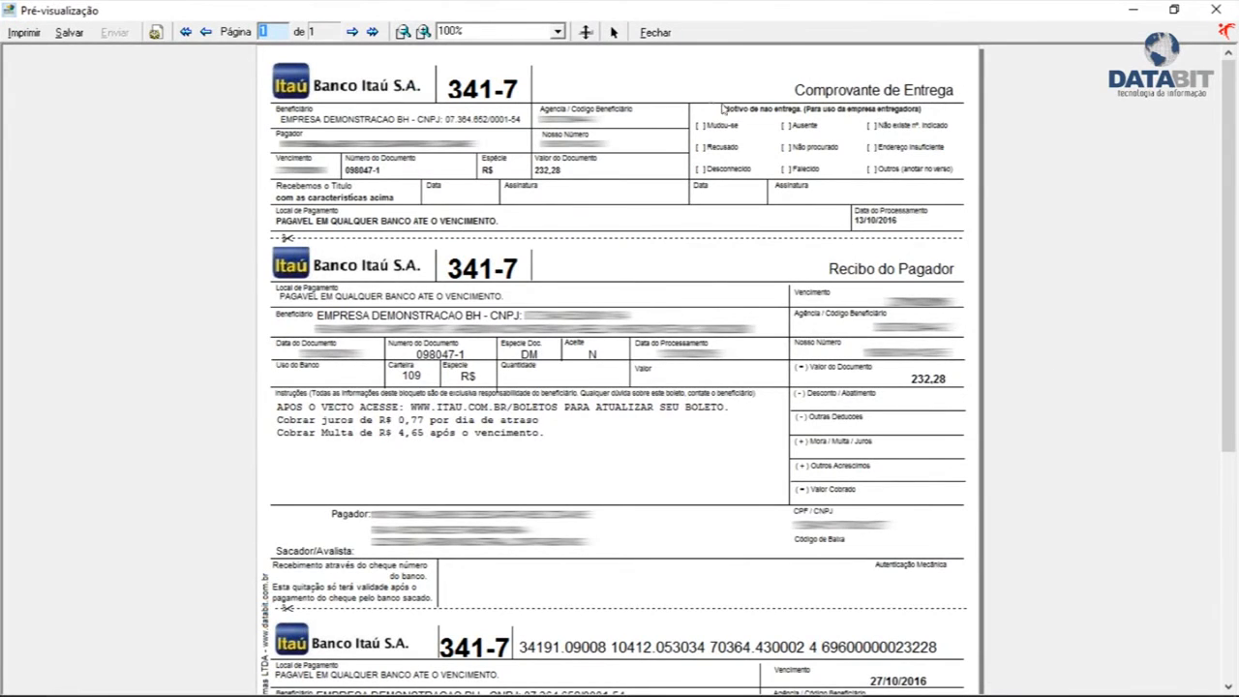
{"action": "left_click", "coordinate": [662, 33]}
{"action": "left_click", "coordinate": [883, 576]}
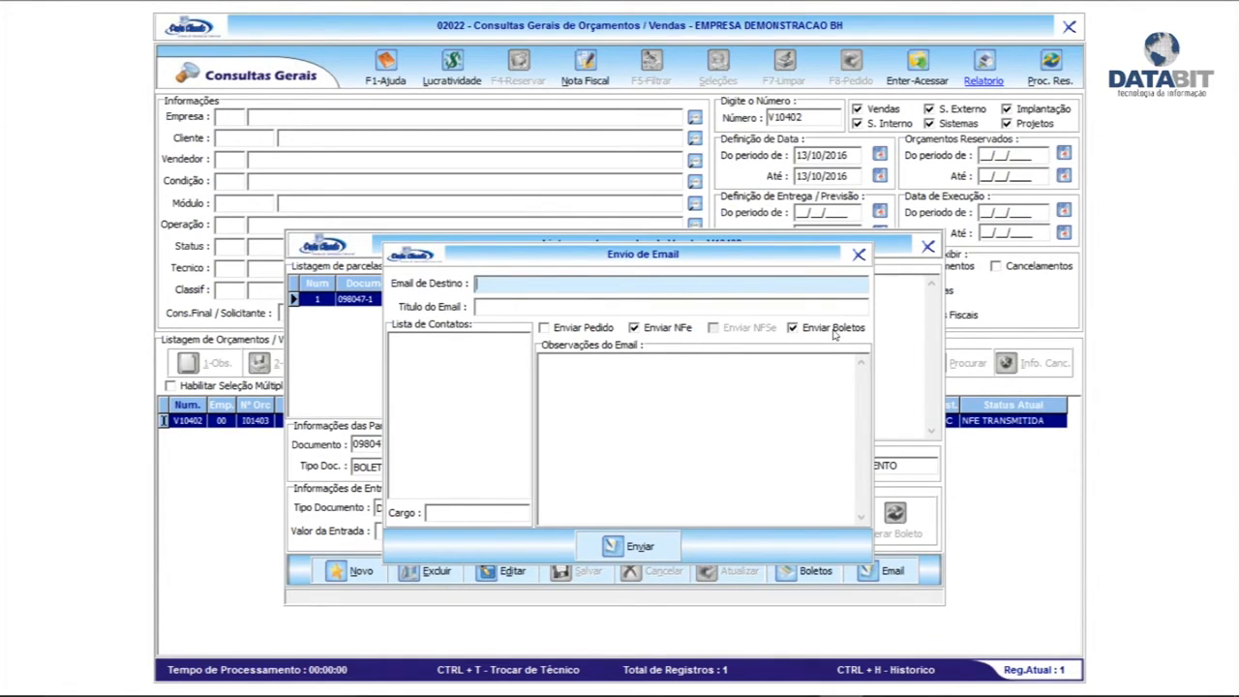
Select the Email de Destino and Titulo fields, then close the e-mail and instalment windows unsent
{"action": "left_click", "coordinate": [572, 331]}
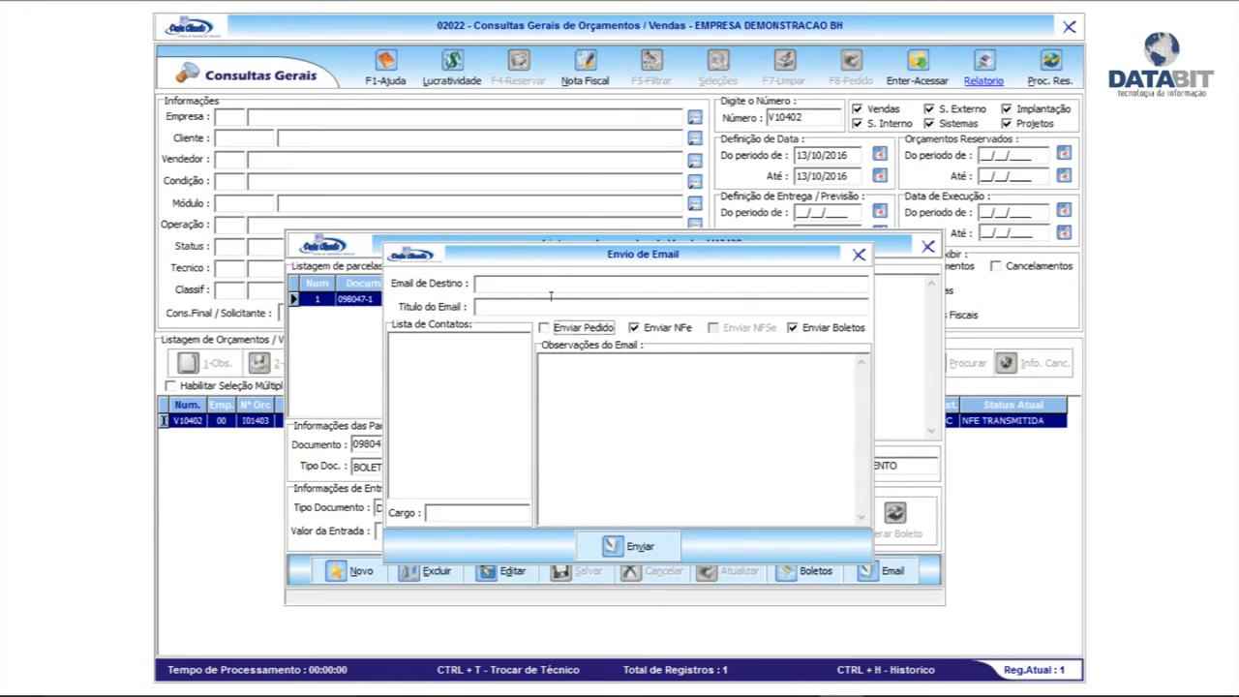
{"action": "left_click", "coordinate": [565, 326]}
{"action": "left_click", "coordinate": [559, 284]}
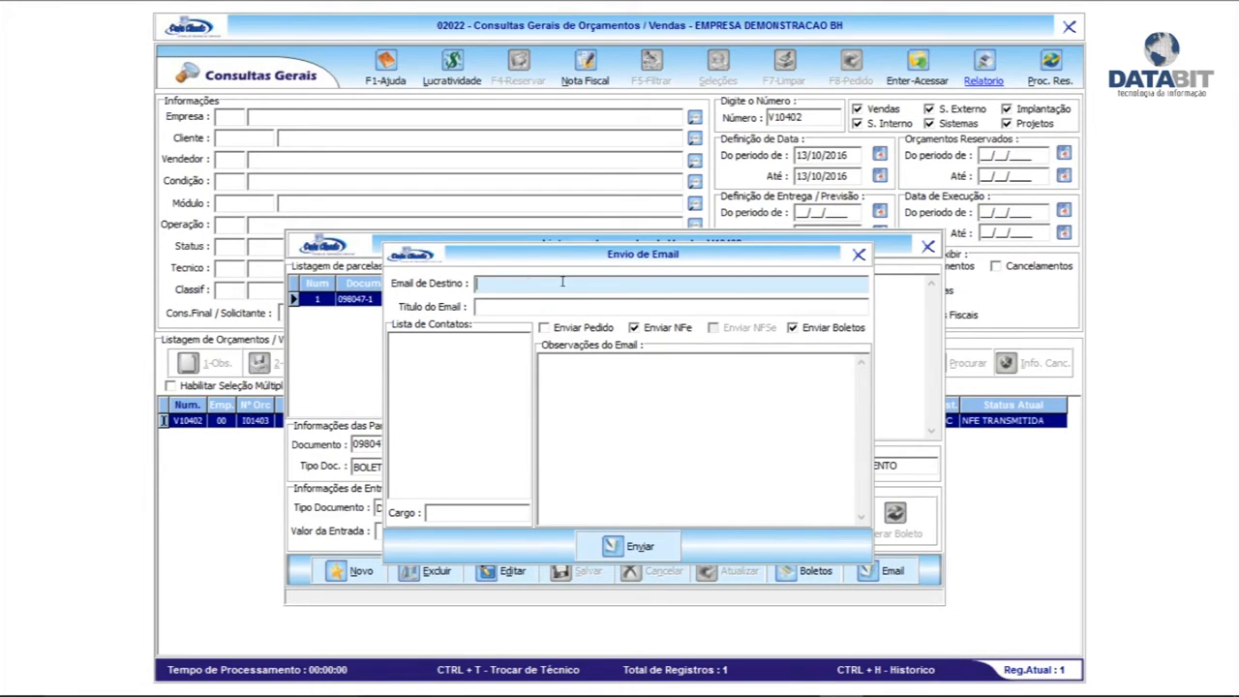
{"action": "left_click", "coordinate": [494, 305]}
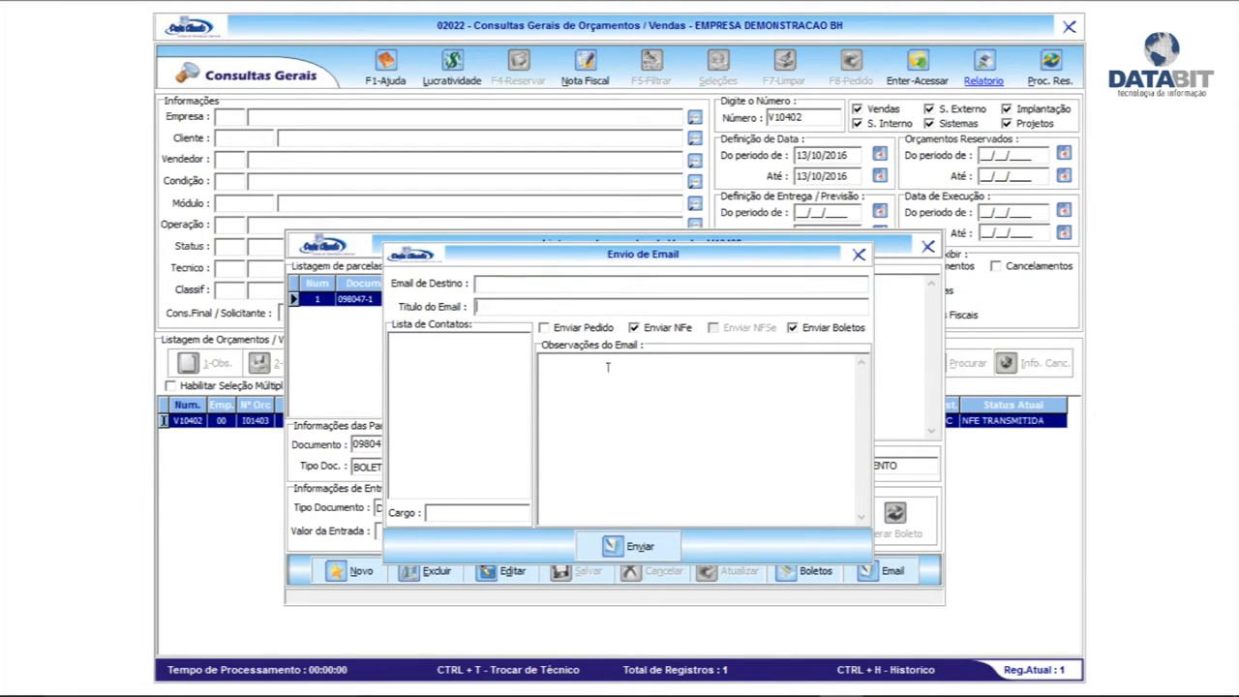
{"action": "left_click", "coordinate": [859, 255]}
{"action": "left_click", "coordinate": [927, 246]}
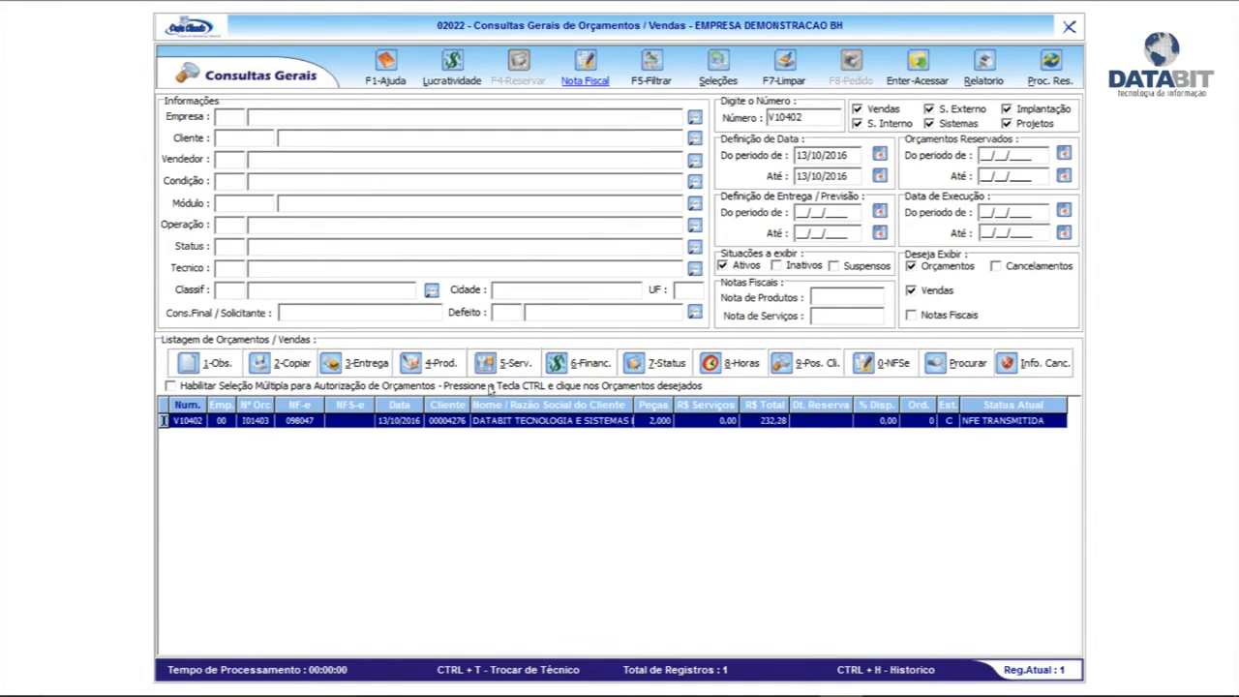
Change sale V10402's status to 84 DISPONIVEL PARA ENTREGA CLIENTE RETIRA and close Consultas Gerais
{"action": "left_click", "coordinate": [662, 365]}
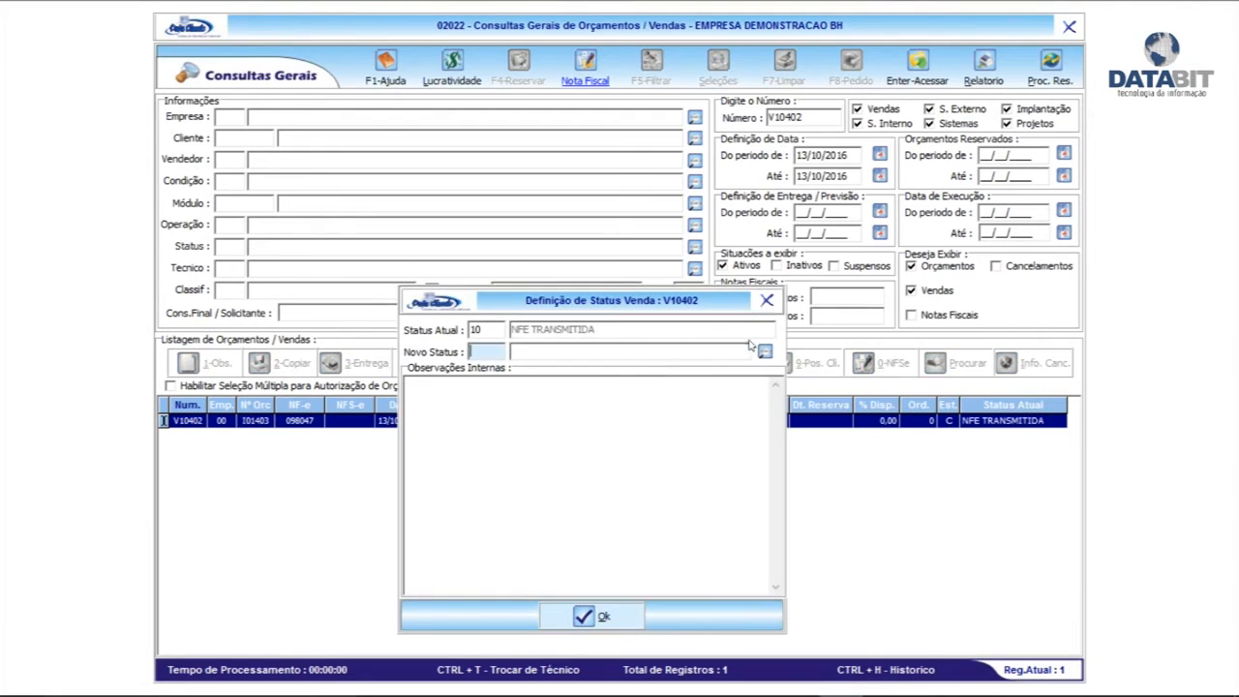
{"action": "left_click", "coordinate": [765, 352]}
{"action": "left_click", "coordinate": [753, 167]}
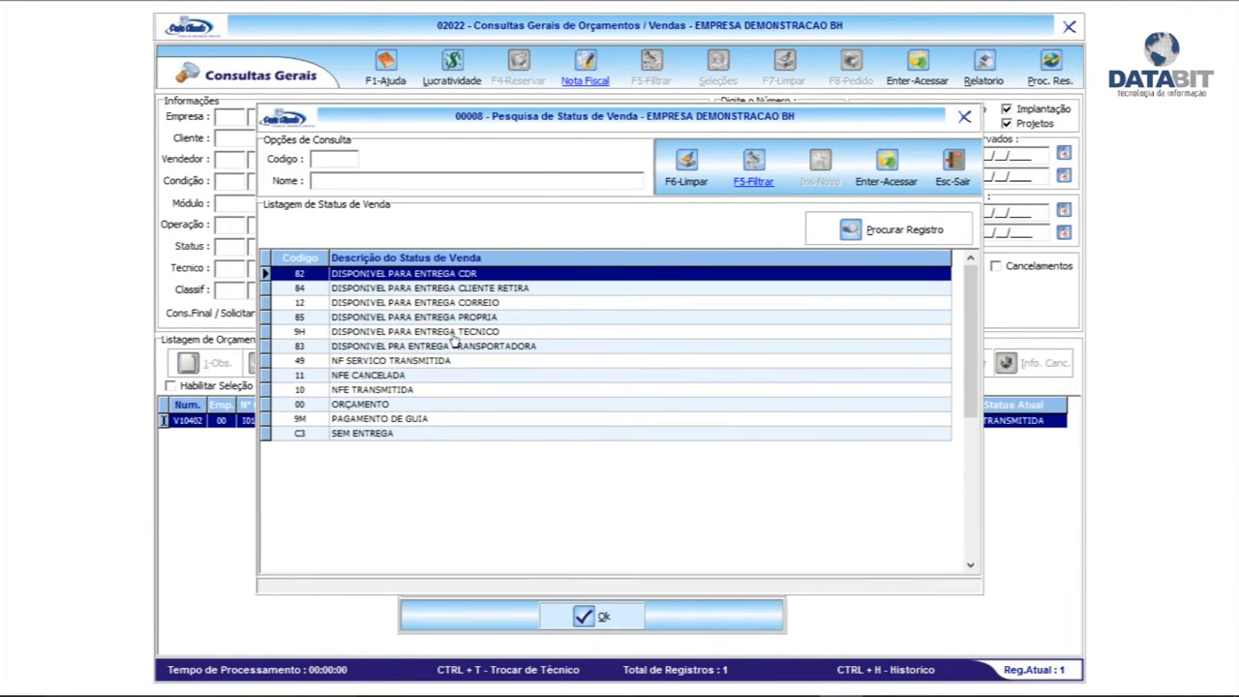
{"action": "double_click", "coordinate": [467, 289]}
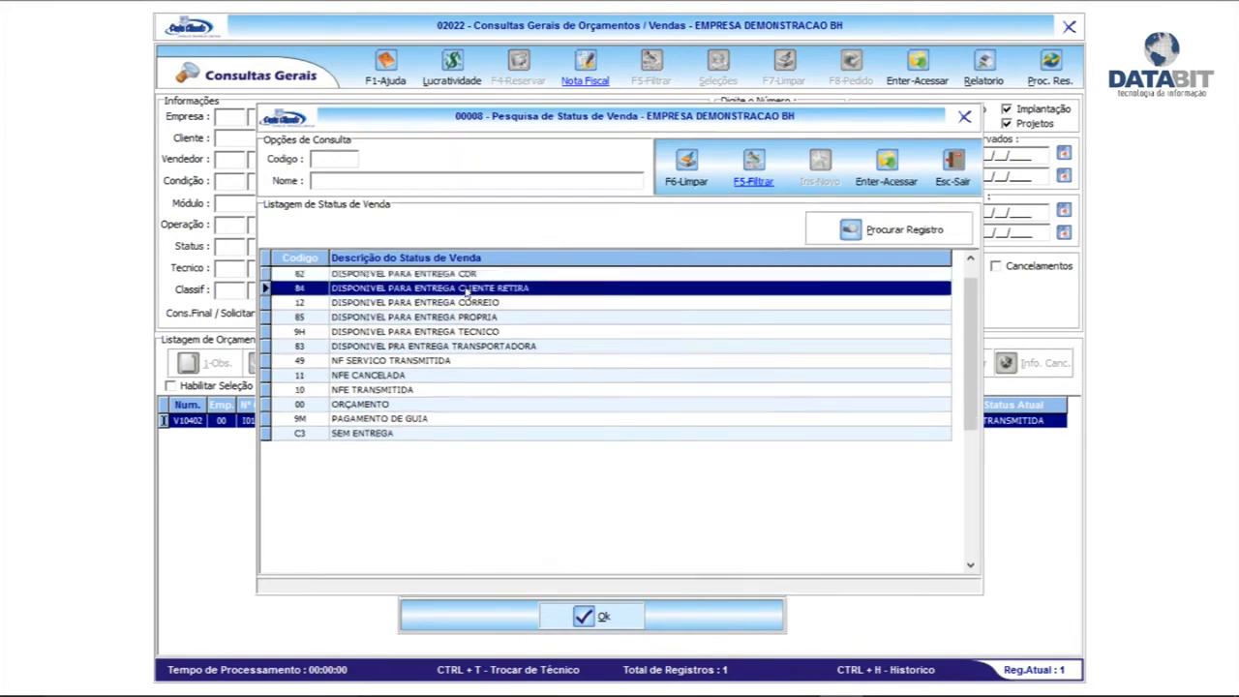
{"action": "left_click", "coordinate": [588, 616]}
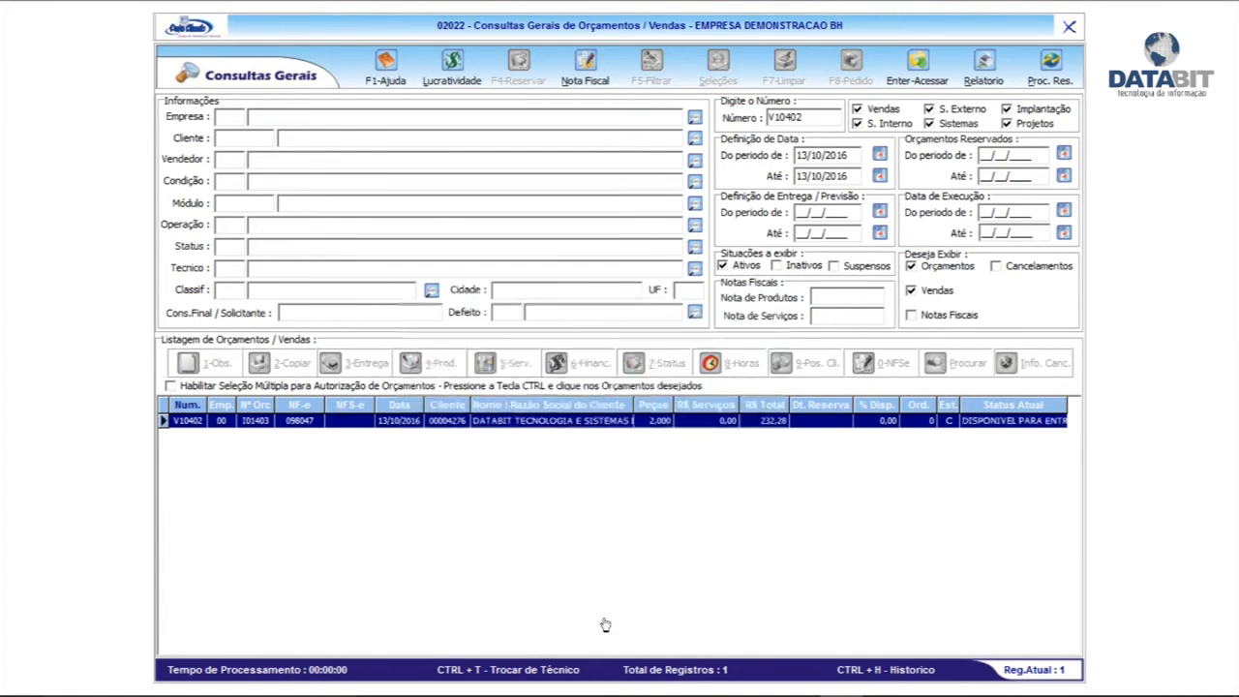
{"action": "left_click", "coordinate": [1069, 27]}
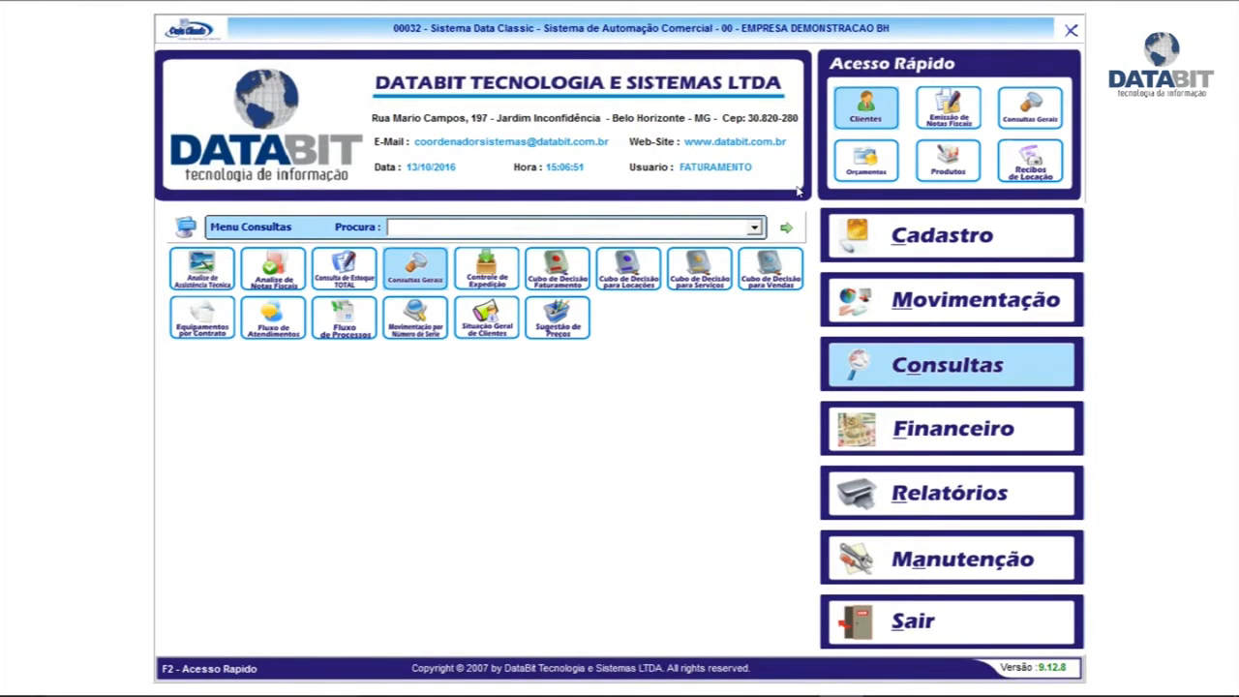
Switch the session to the ESTOQUE user
{"action": "left_click", "coordinate": [896, 641]}
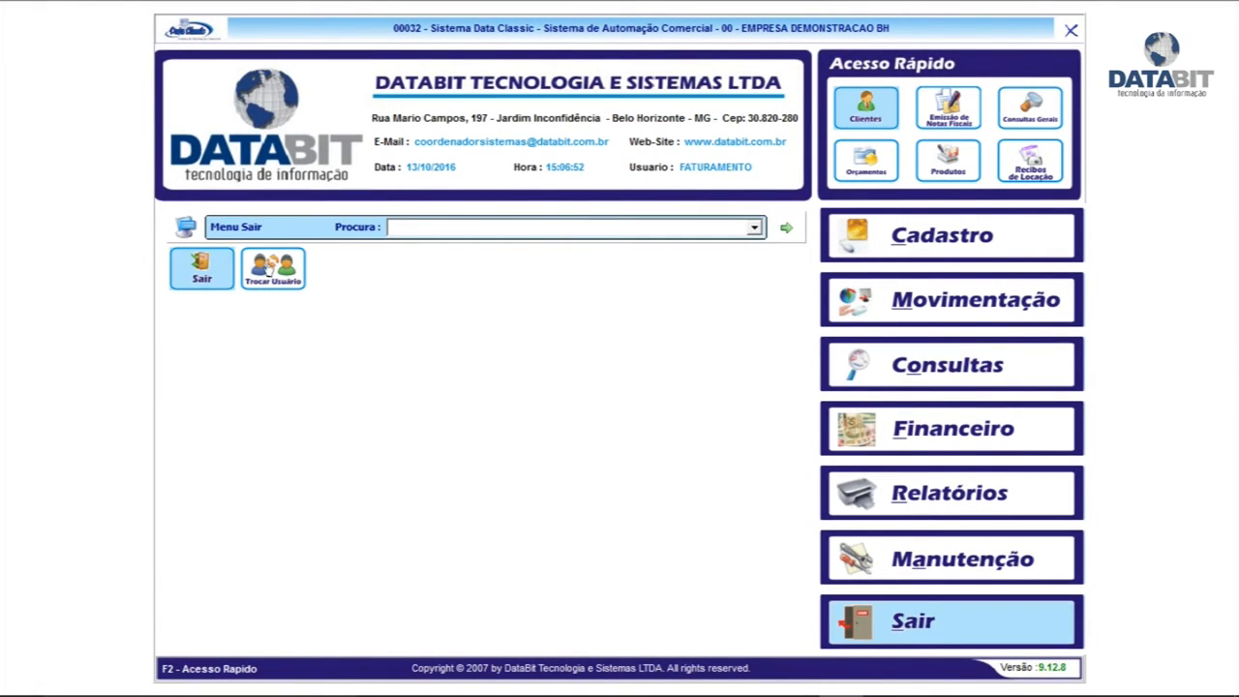
{"action": "left_click", "coordinate": [269, 272]}
{"action": "type", "text": "ESTOQUE"}
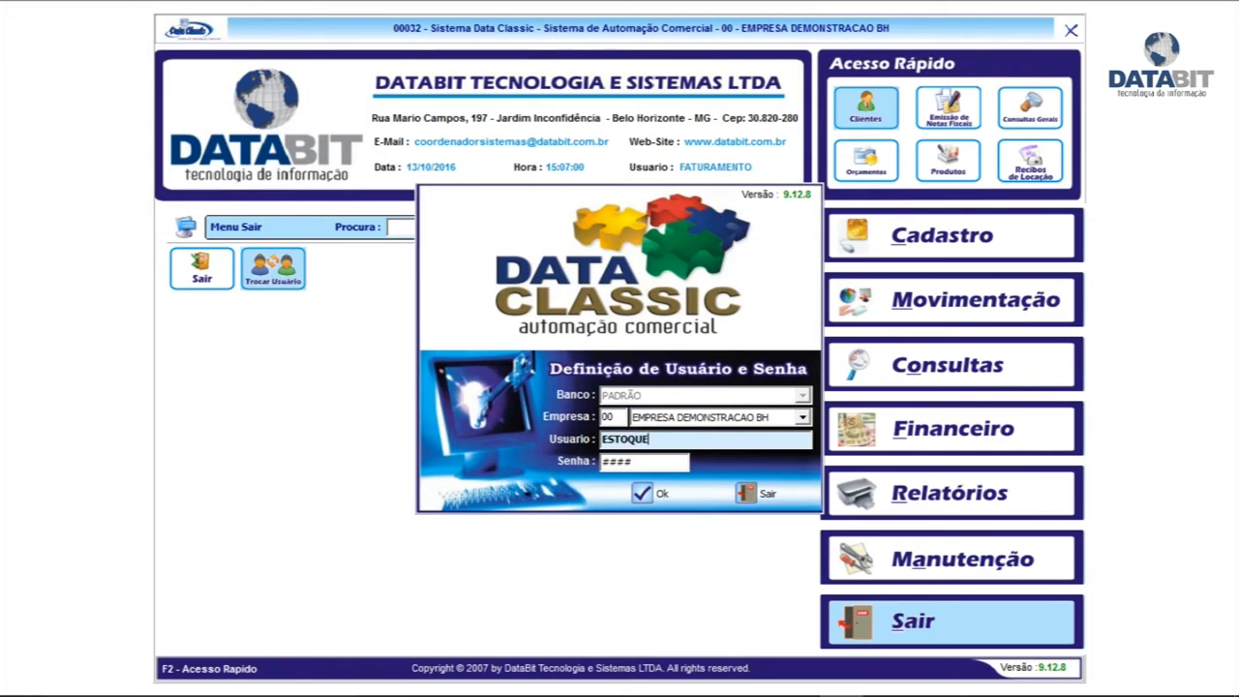
{"action": "key", "text": "Tab"}
{"action": "key", "text": "Return"}
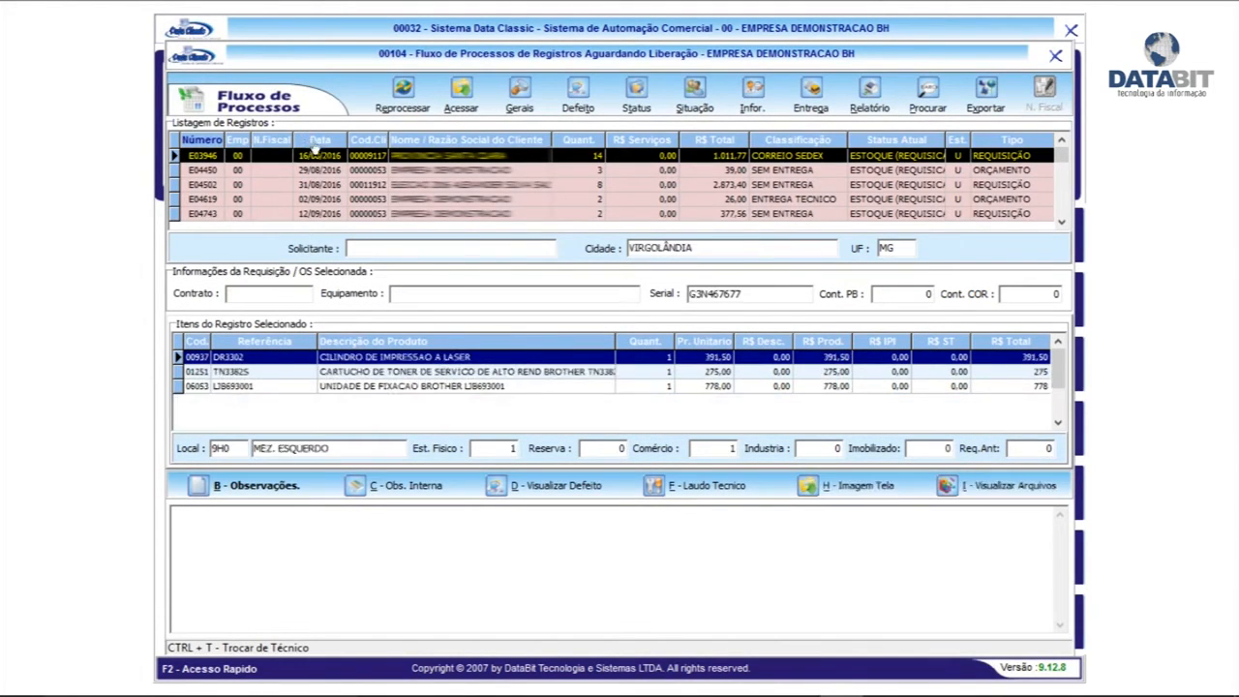
Select sale V10402 and attempt its delivery, dismissing the delivery-not-allowed warning
{"action": "left_click", "coordinate": [311, 140]}
{"action": "left_click", "coordinate": [356, 177]}
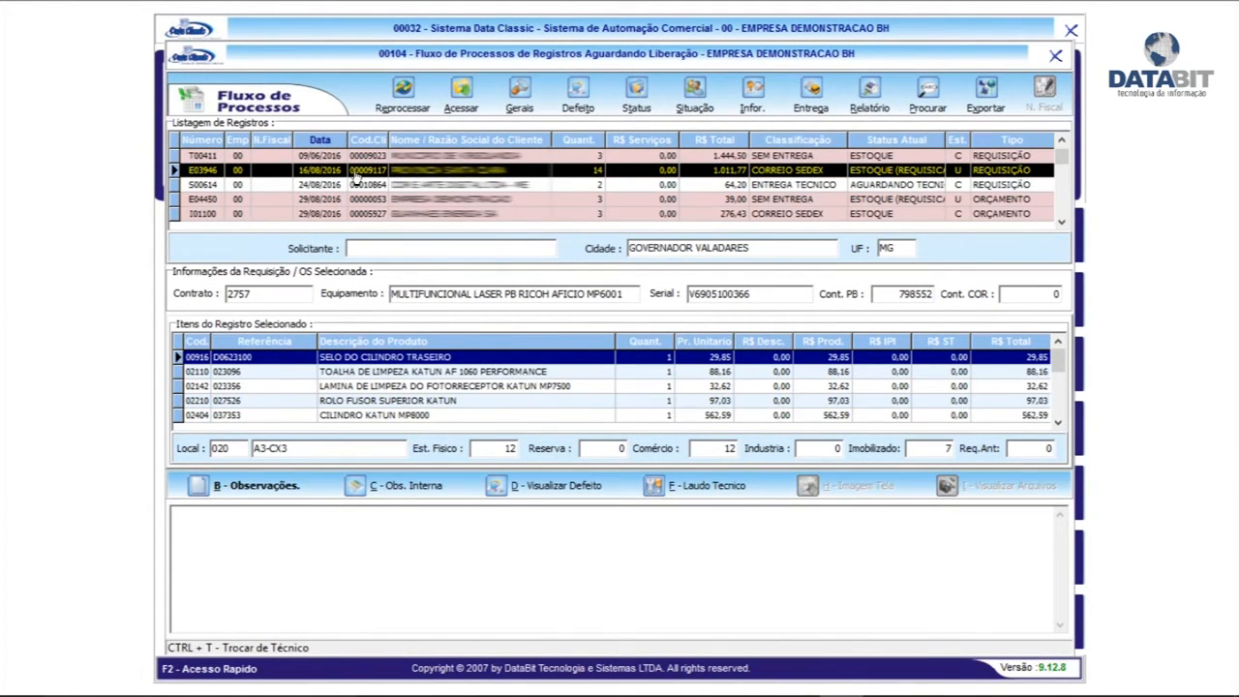
{"action": "key", "text": "ctrl+End"}
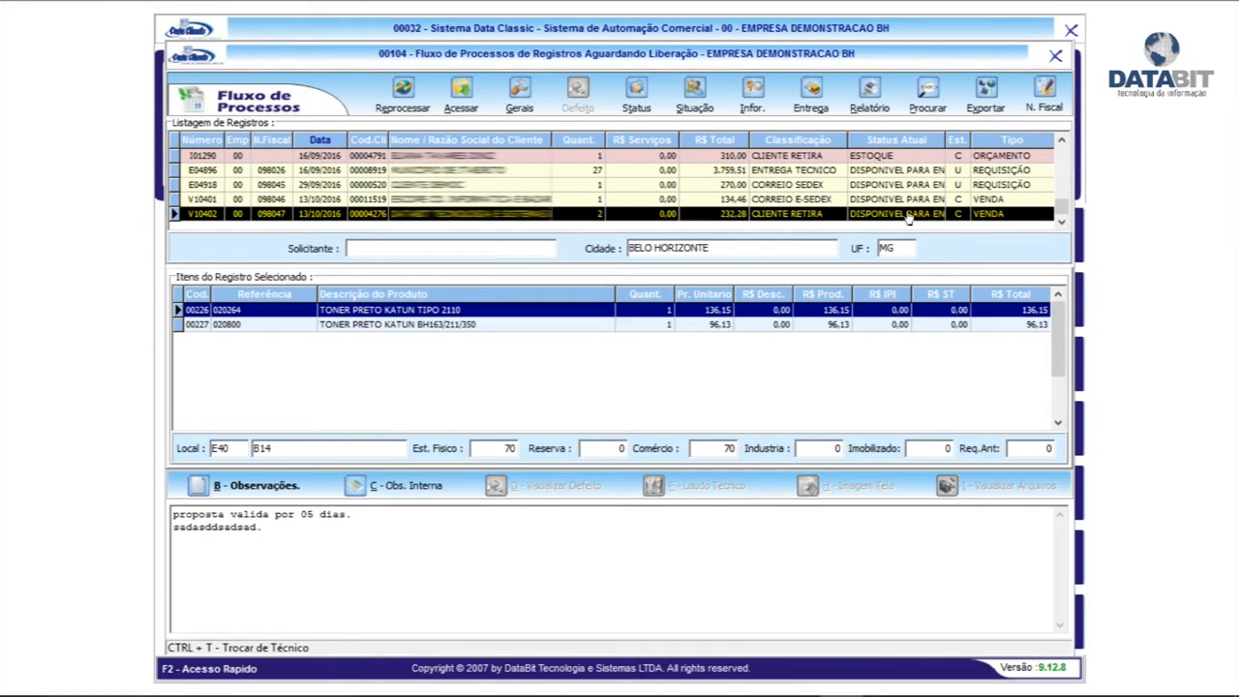
{"action": "left_click", "coordinate": [812, 89]}
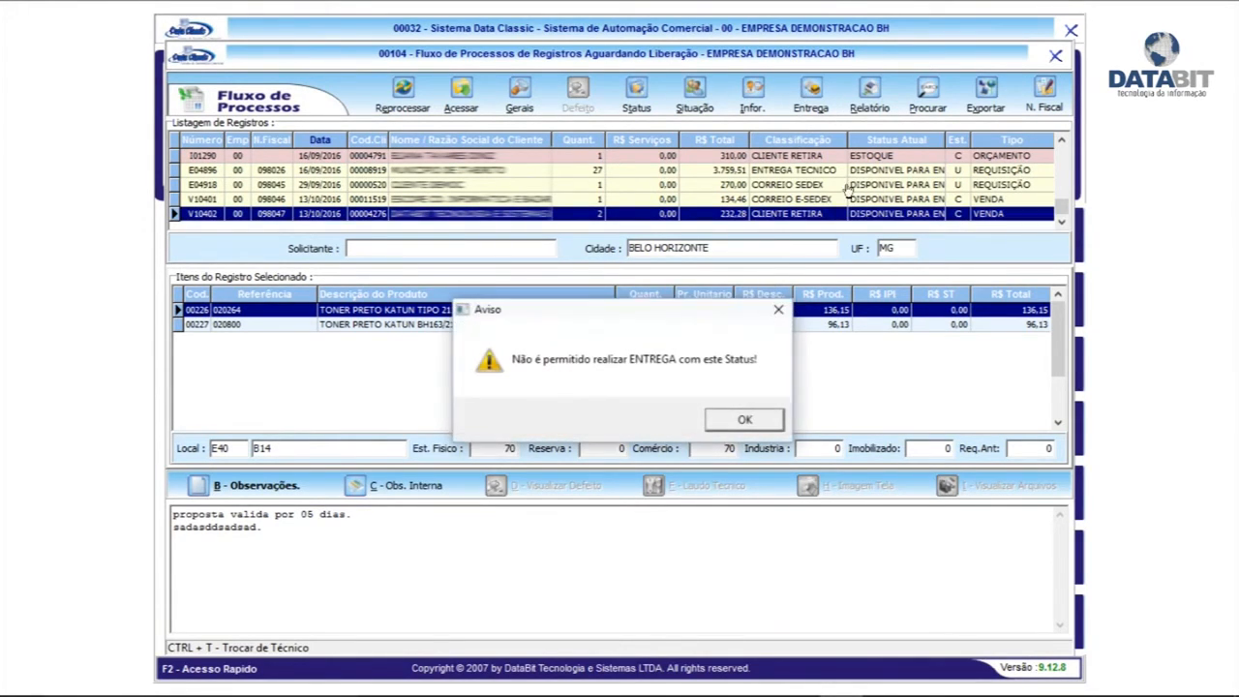
{"action": "left_click", "coordinate": [741, 420]}
Change V10402's status to 88 EM PROCESSO DE ENTREGA CLIENTE RETIRA with internal note 'TFTESTE'
{"action": "left_click", "coordinate": [638, 99]}
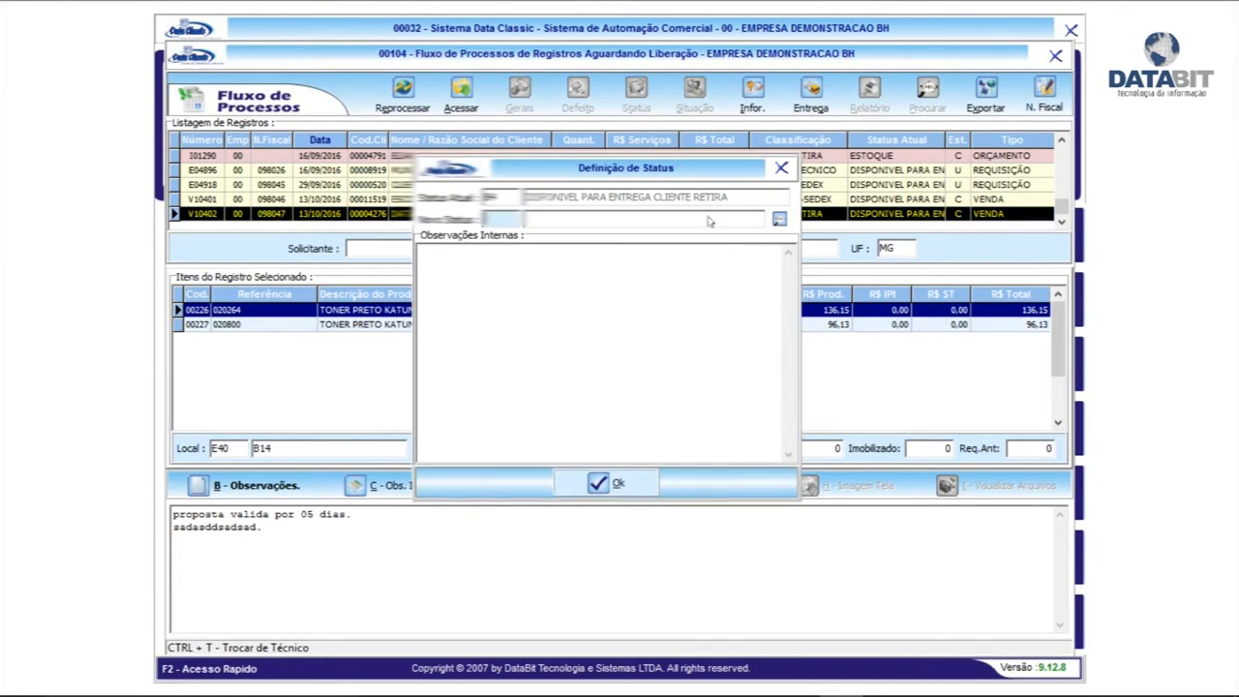
{"action": "left_click", "coordinate": [779, 220]}
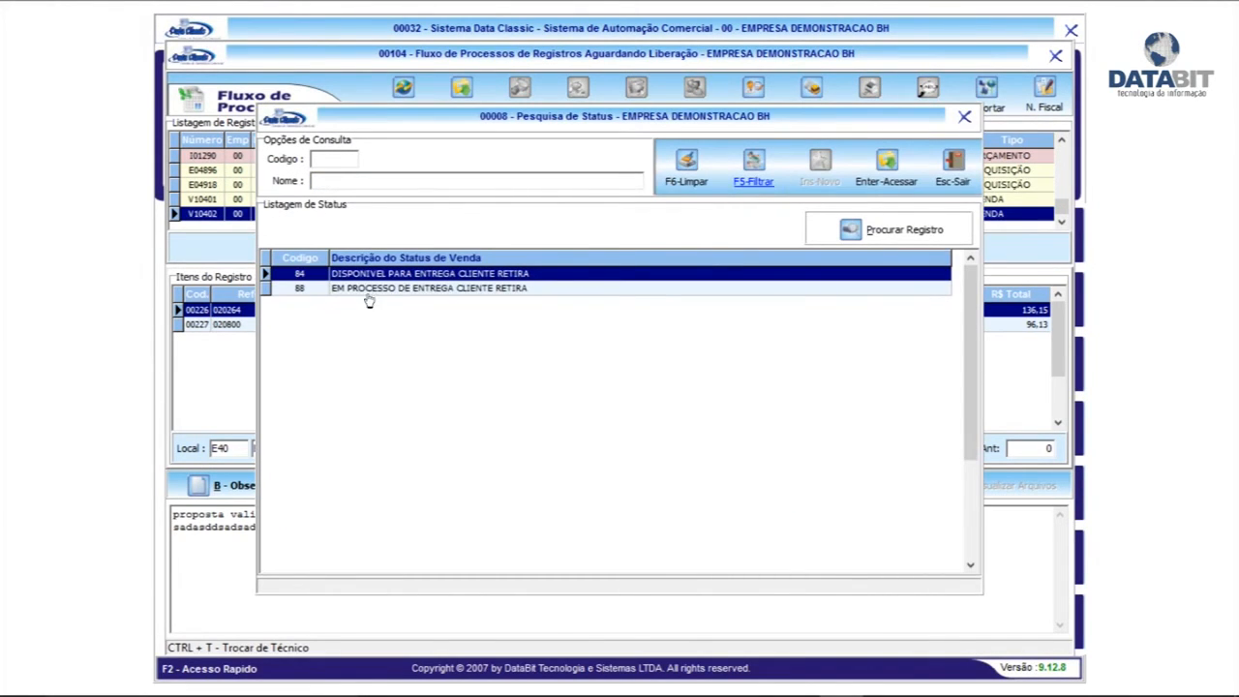
{"action": "double_click", "coordinate": [404, 289]}
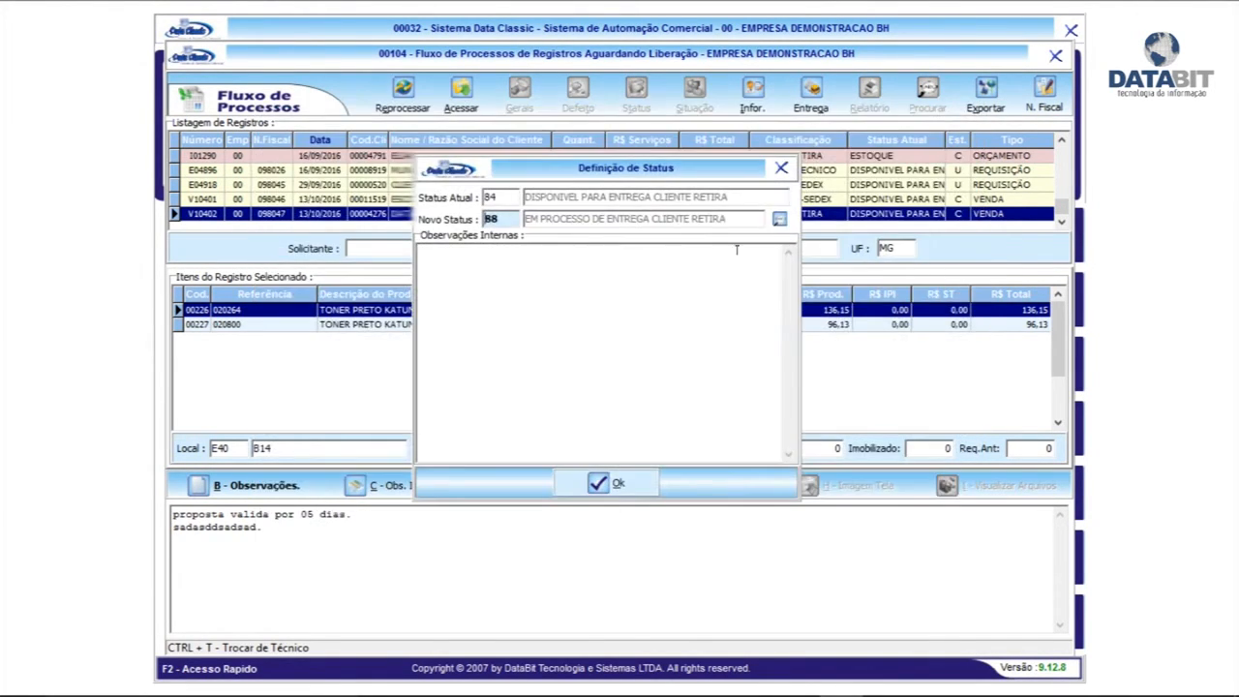
{"action": "left_click", "coordinate": [542, 297]}
{"action": "type", "text": "TFTESTE"}
{"action": "left_click", "coordinate": [608, 483]}
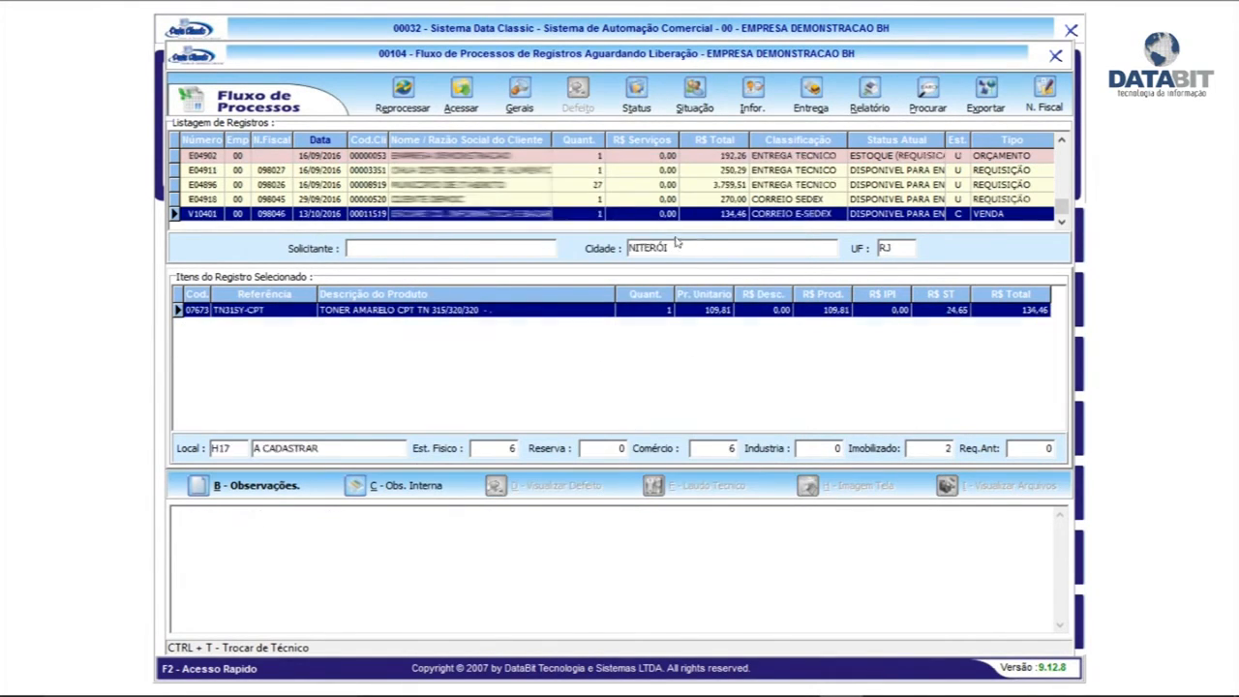
Switch to the FATURAMENTO user and locate sale V10402 in the date-sorted list
{"action": "left_click", "coordinate": [1056, 56]}
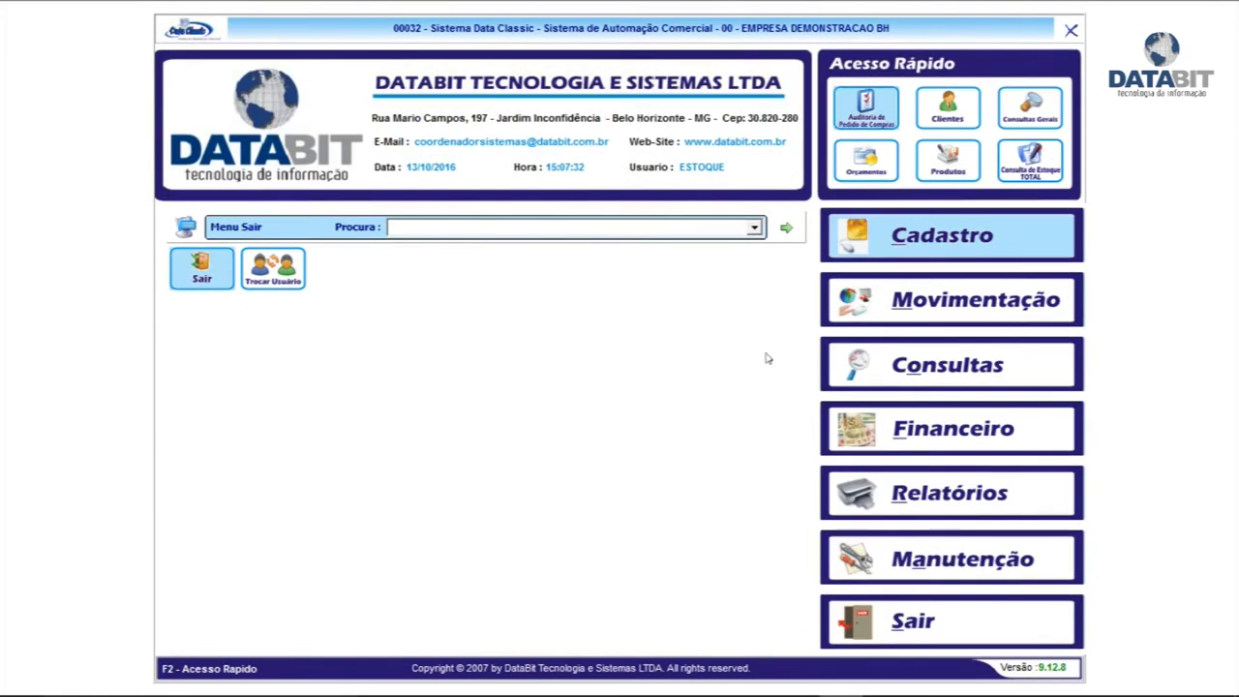
{"action": "left_click", "coordinate": [283, 281]}
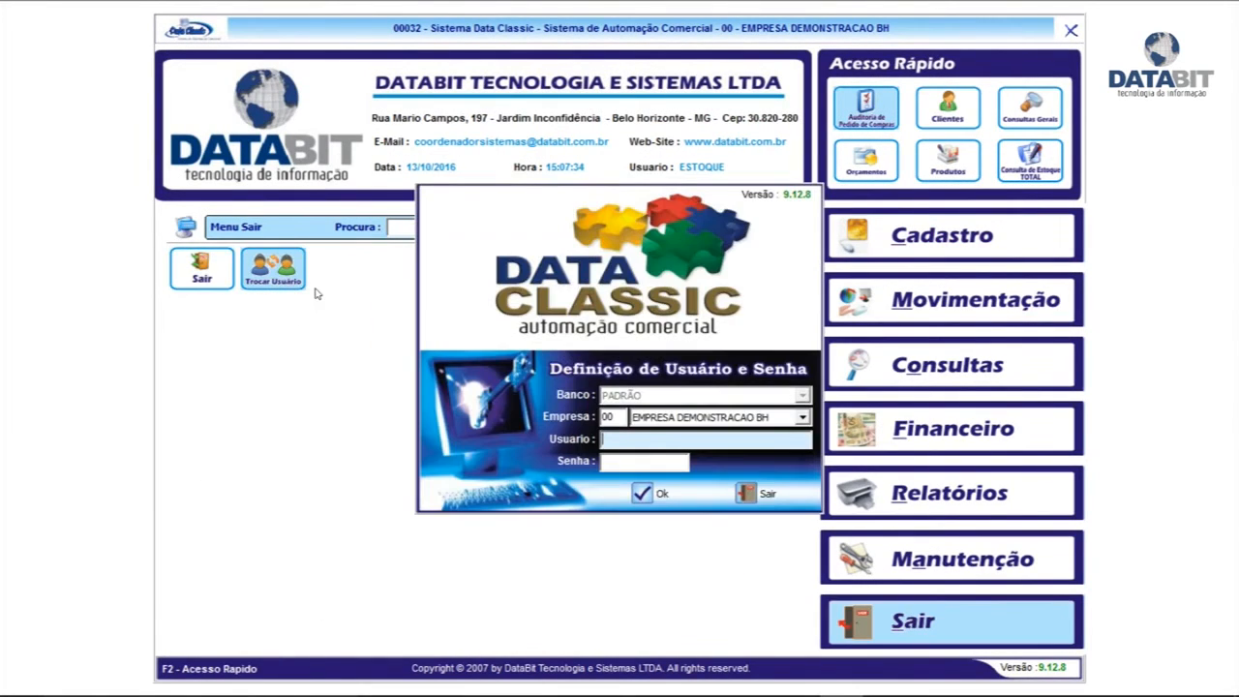
{"action": "type", "text": "F"}
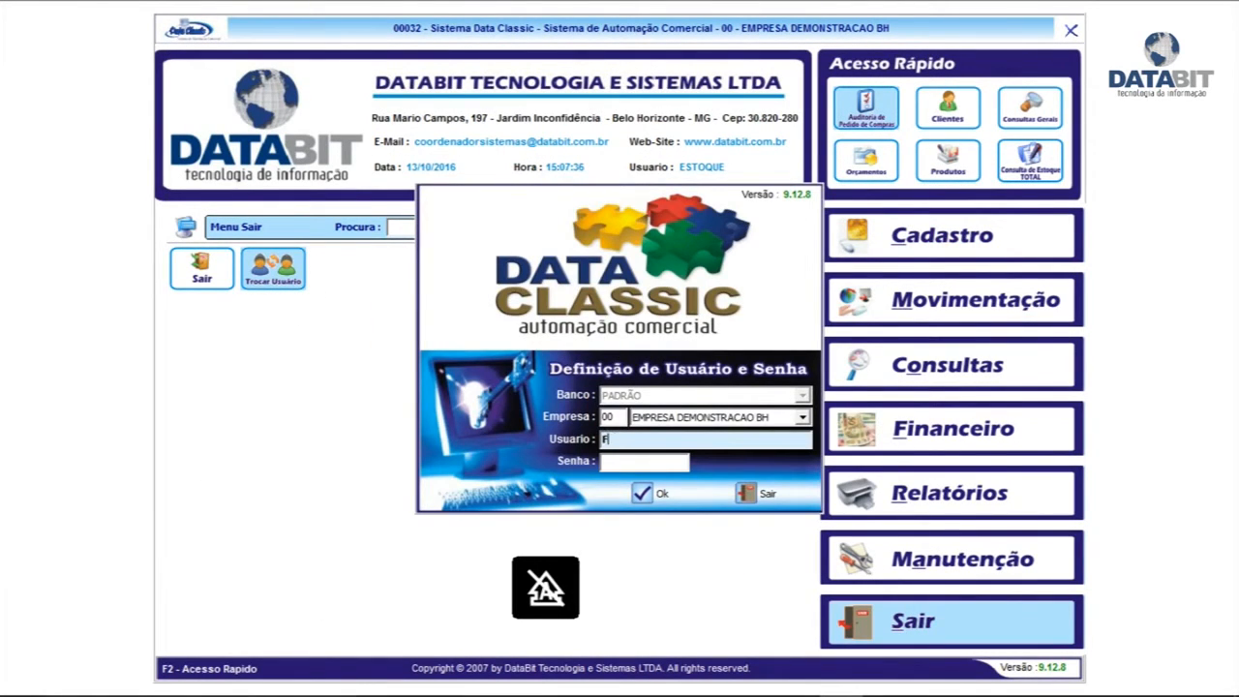
{"action": "type", "text": "AFATURAMENTO"}
{"action": "key", "text": "Tab"}
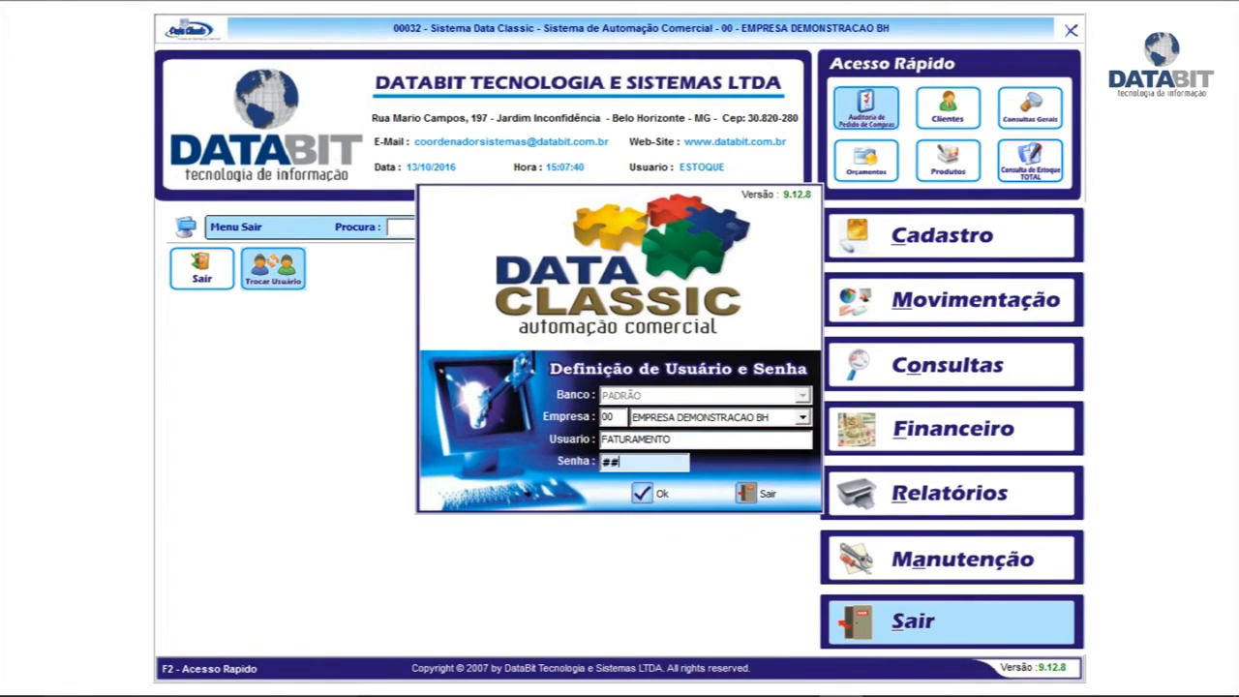
{"action": "key", "text": "Return"}
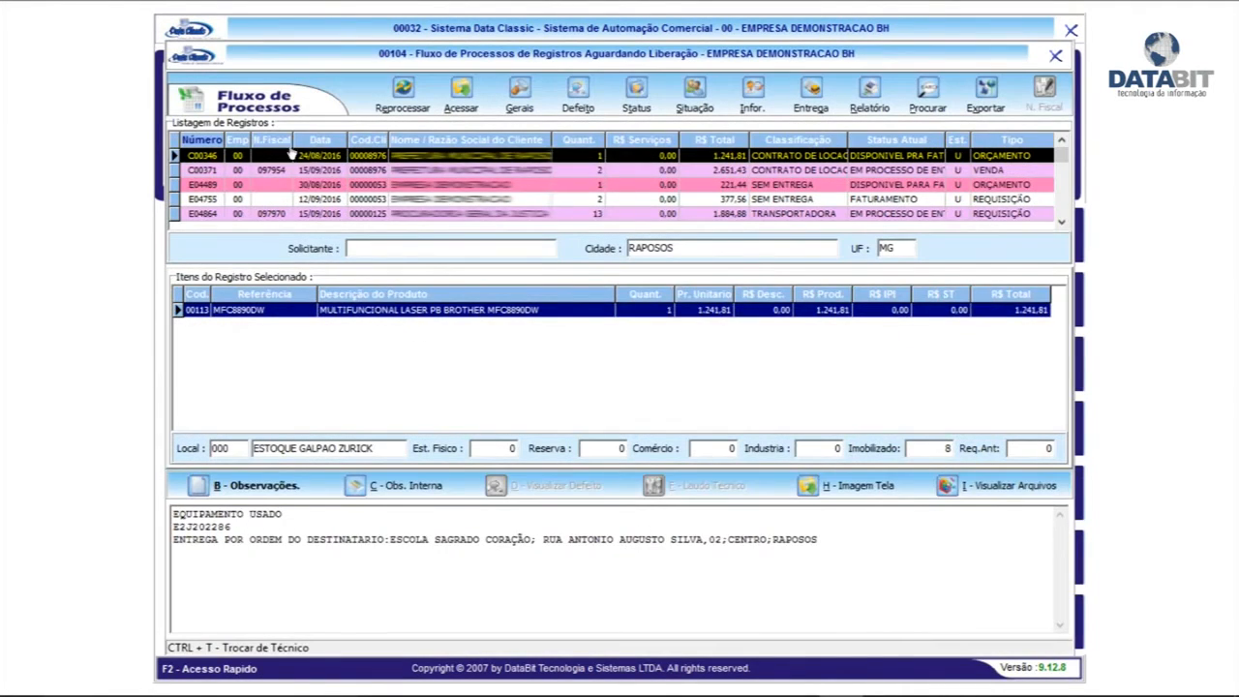
{"action": "left_click", "coordinate": [319, 139]}
{"action": "left_click", "coordinate": [342, 172]}
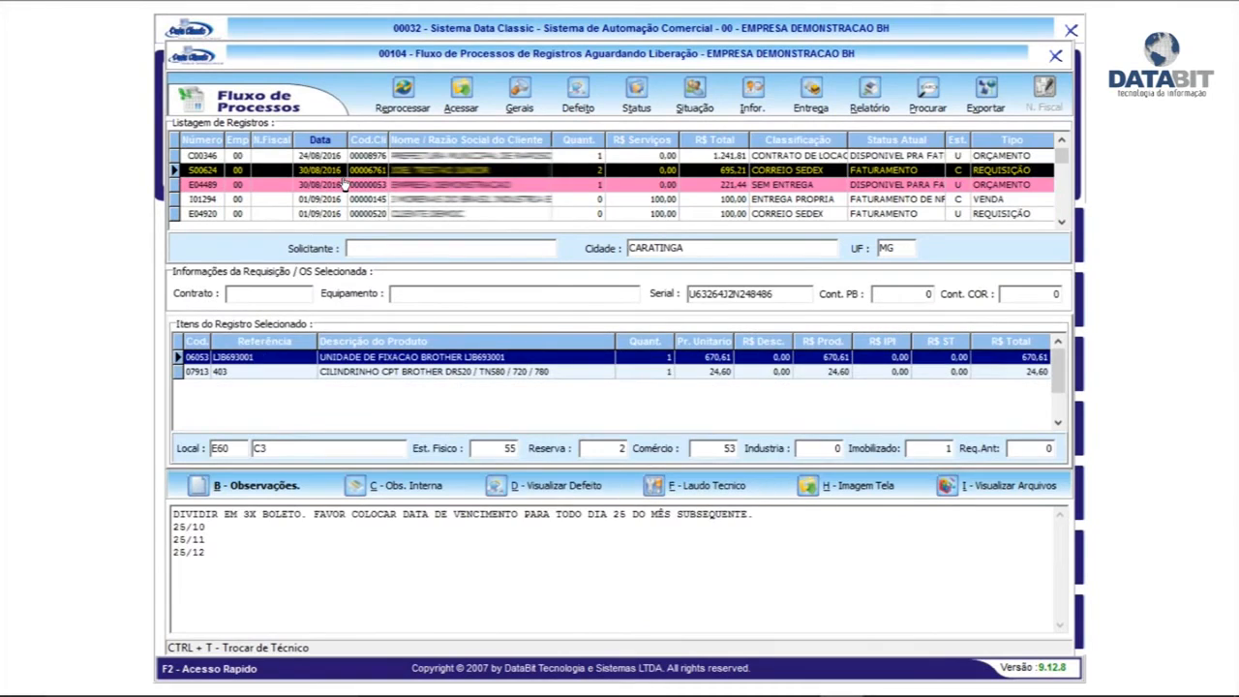
{"action": "scroll", "coordinate": [343, 184], "scroll_direction": "down", "scroll_amount": 10}
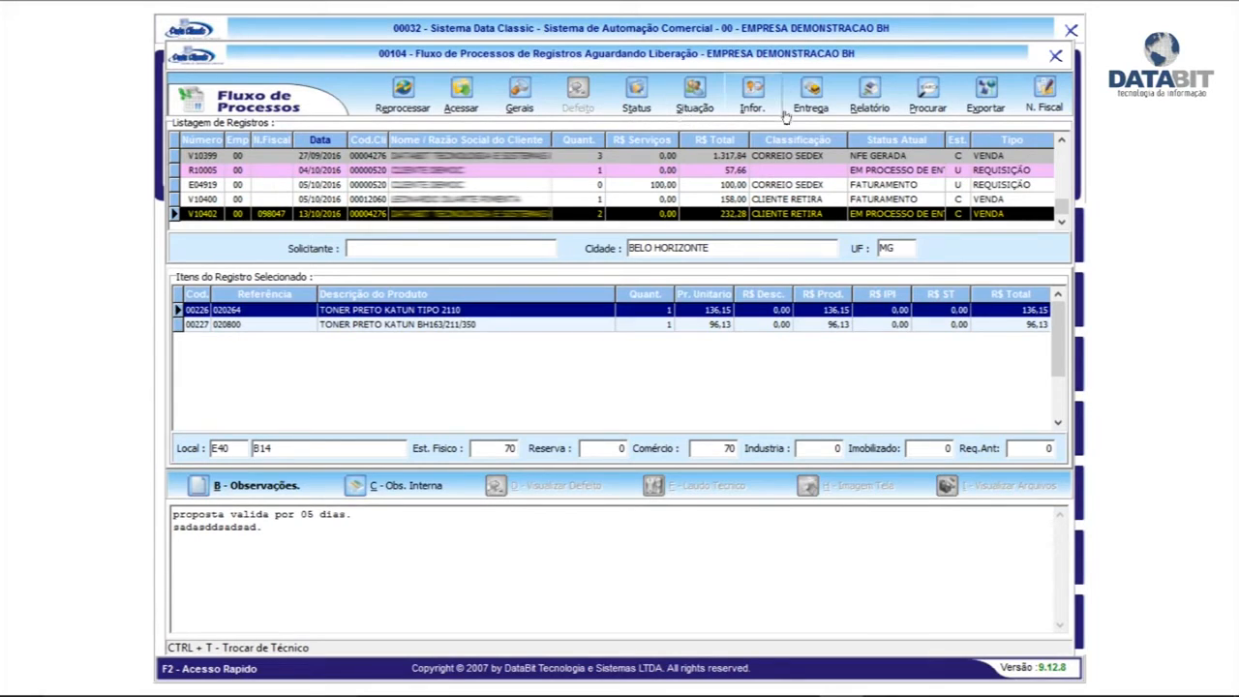
In V10402's delivery form, enter the receiver's name and set the driver to CLIENTE RETIRA
{"action": "left_click", "coordinate": [812, 92]}
{"action": "left_click", "coordinate": [639, 251]}
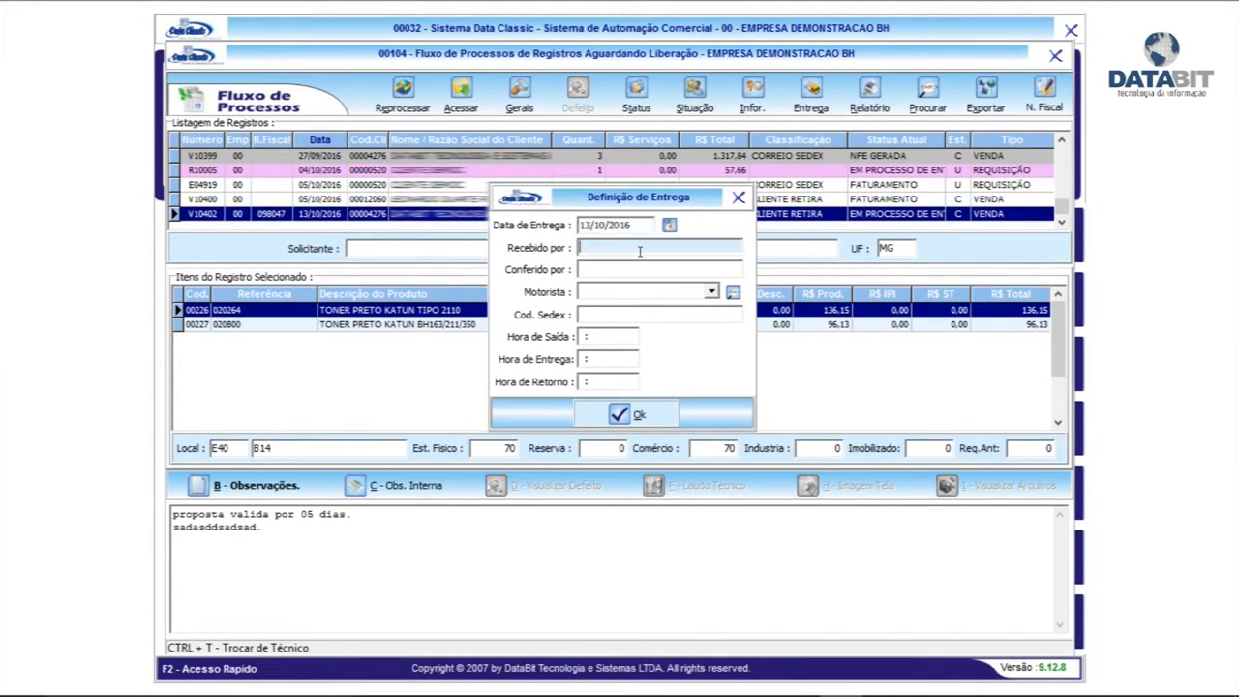
{"action": "type", "text": "MARCOS"}
{"action": "key", "text": "Tab"}
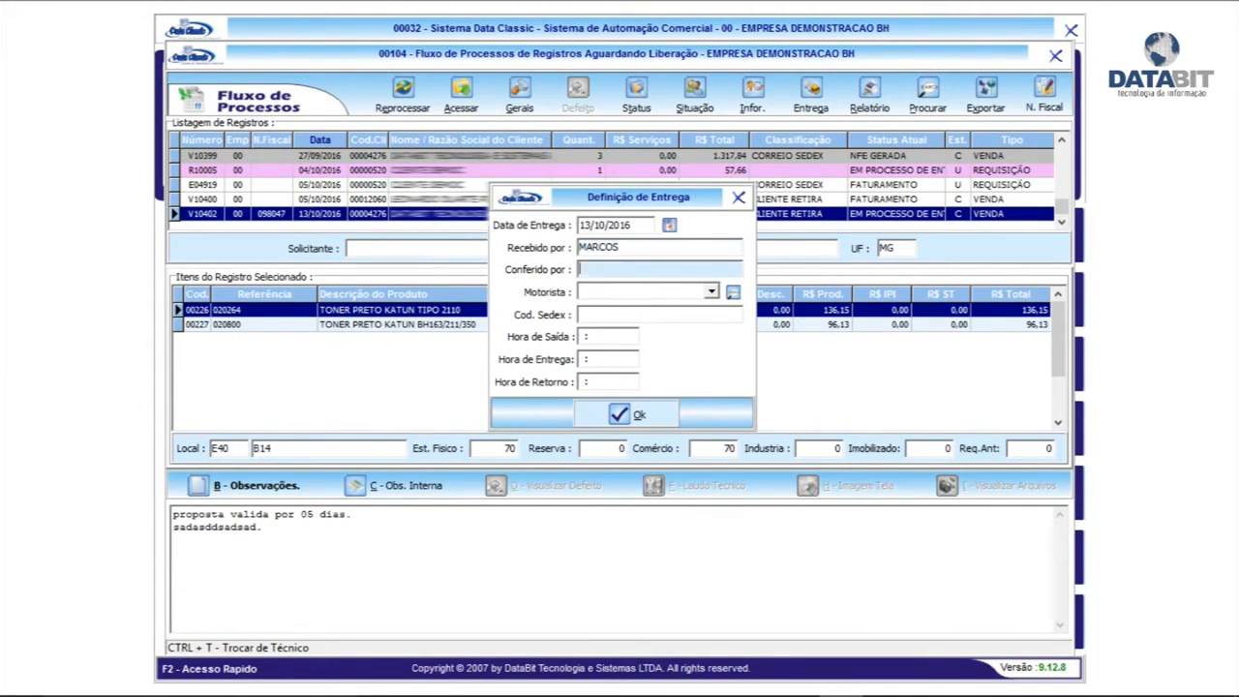
{"action": "key", "text": "Tab"}
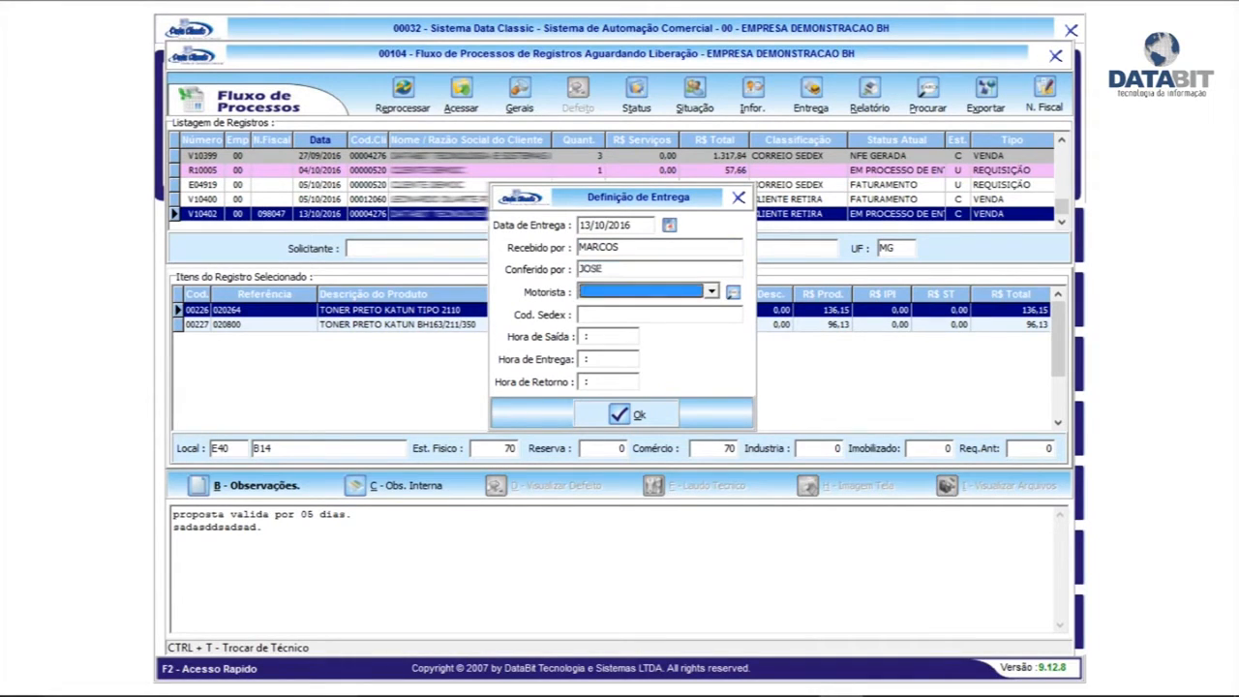
{"action": "left_click", "coordinate": [712, 291]}
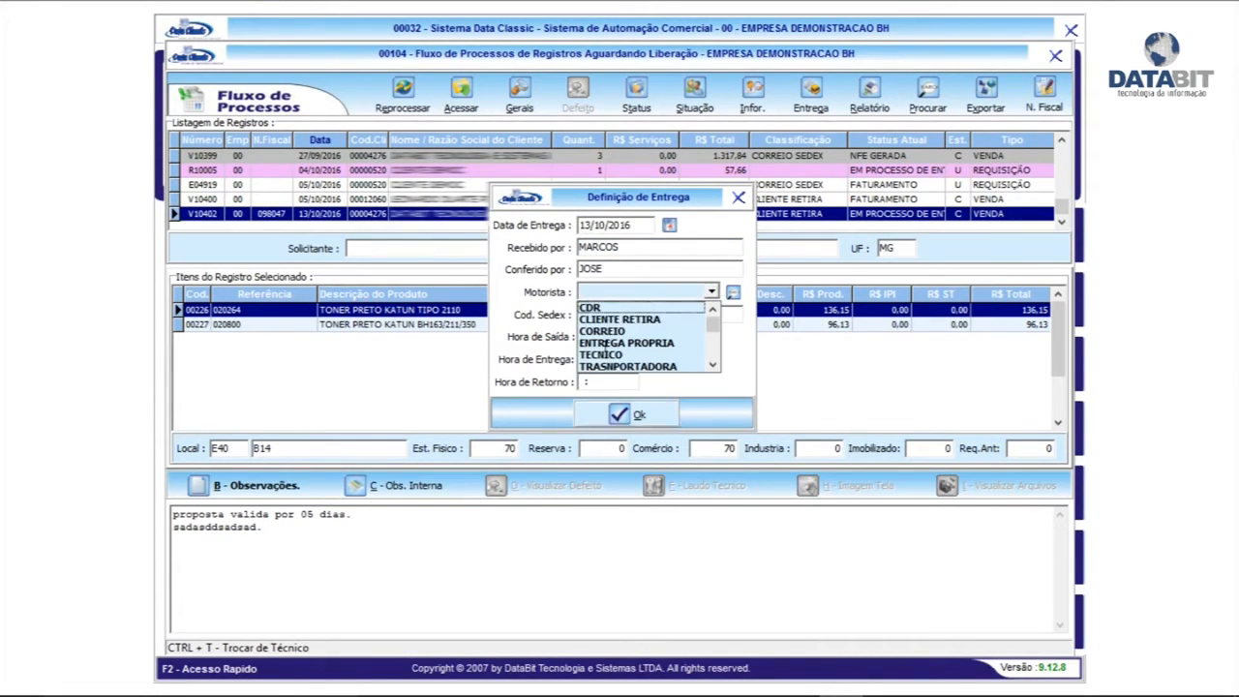
{"action": "left_click", "coordinate": [625, 318]}
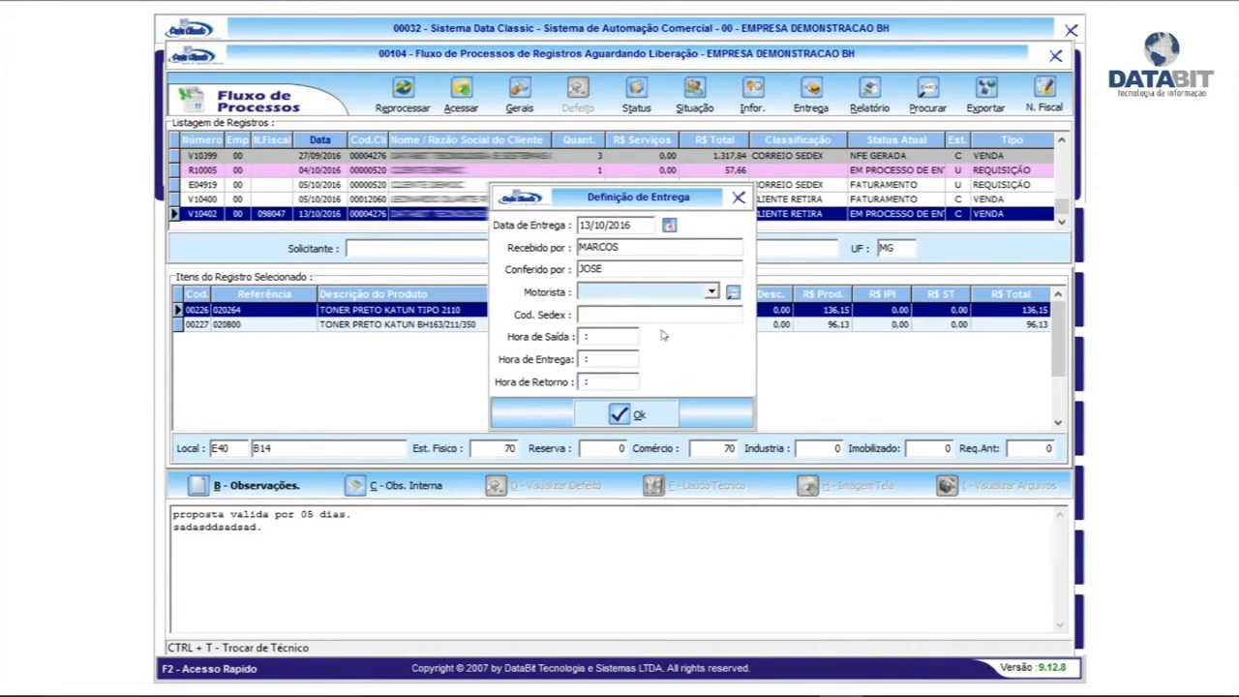
{"action": "left_click", "coordinate": [608, 312]}
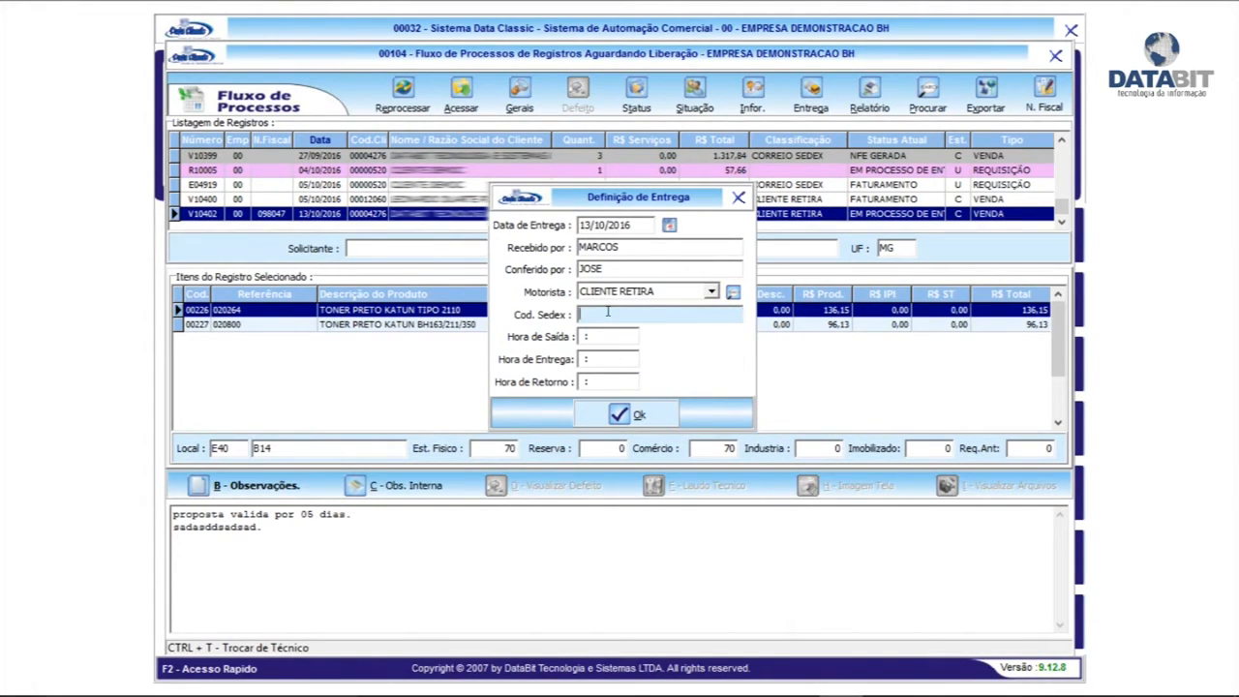
Enter departure, delivery and return times of 10:00 and save the delivery
{"action": "key", "text": "Tab"}
{"action": "type", "text": "10"}
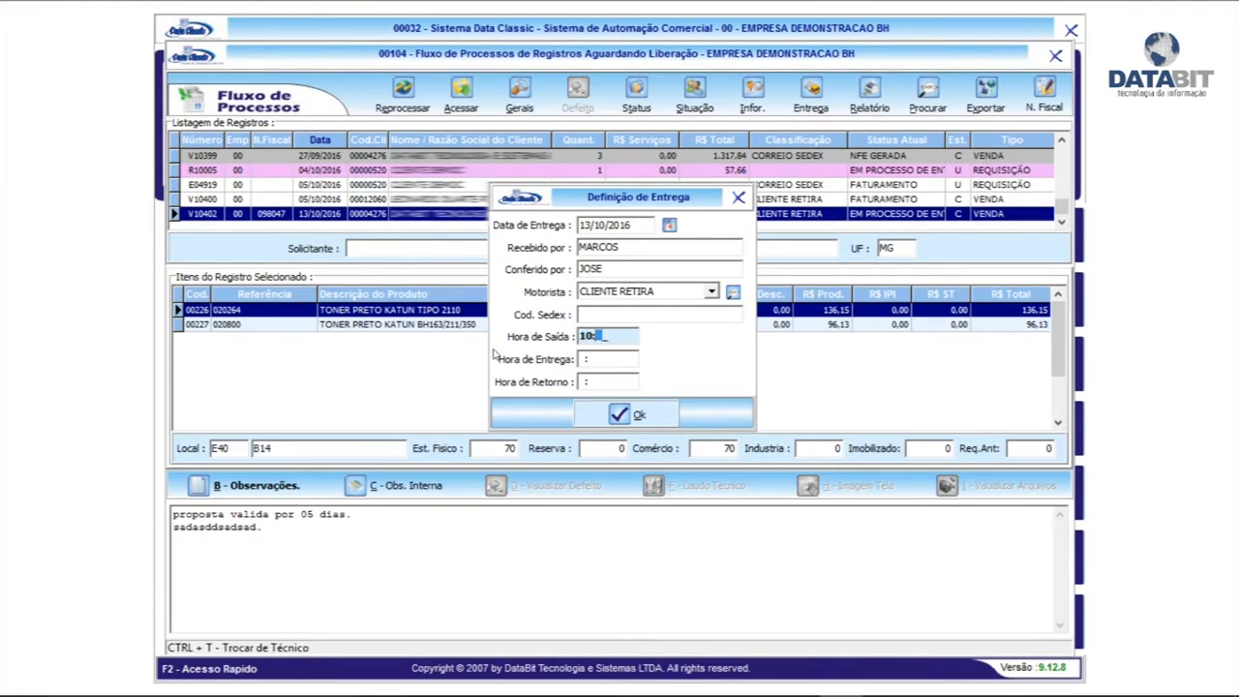
{"action": "key", "text": "Tab"}
{"action": "type", "text": "10:00"}
{"action": "key", "text": "Tab"}
{"action": "type", "text": "1000"}
{"action": "key", "text": "Tab"}
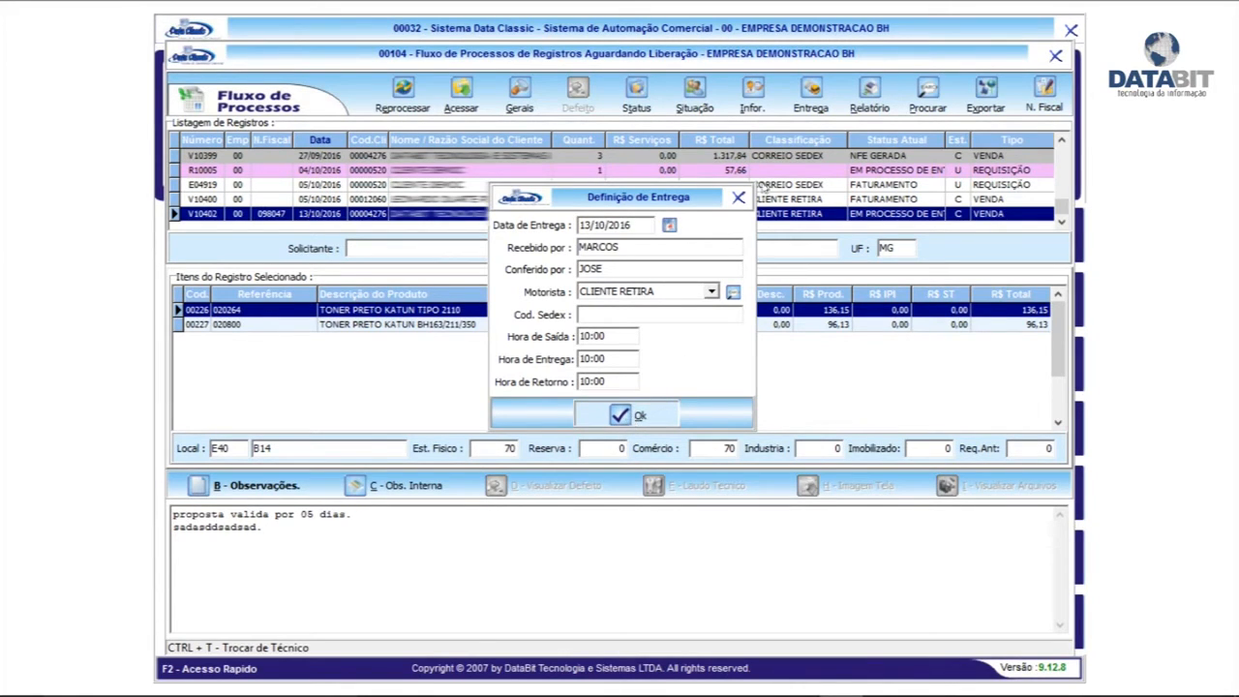
{"action": "left_click", "coordinate": [870, 213]}
{"action": "key", "text": "Return"}
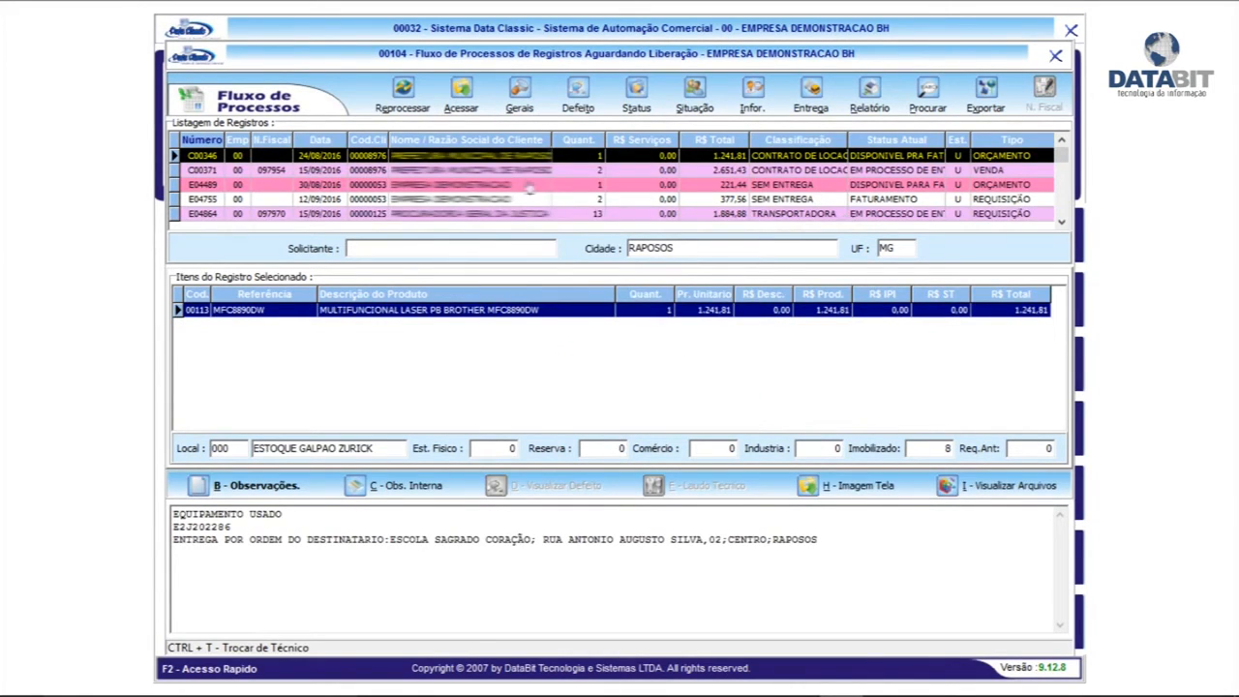
Sign in as ADMIN and open the empty Consultas Gerais de Orçamentos / Vendas query
{"action": "left_click", "coordinate": [1055, 56]}
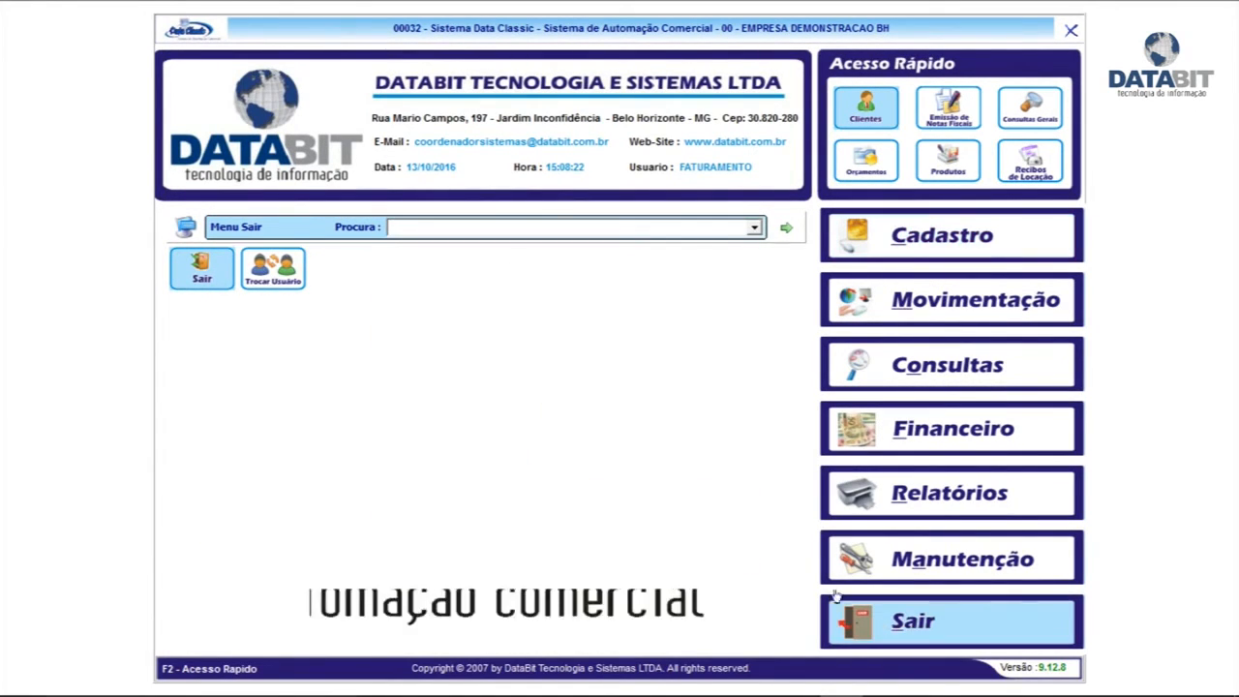
{"action": "left_click", "coordinate": [280, 273]}
{"action": "type", "text": "ADMIN"}
{"action": "key", "text": "Return"}
{"action": "type", "text": "1"}
{"action": "key", "text": "Return"}
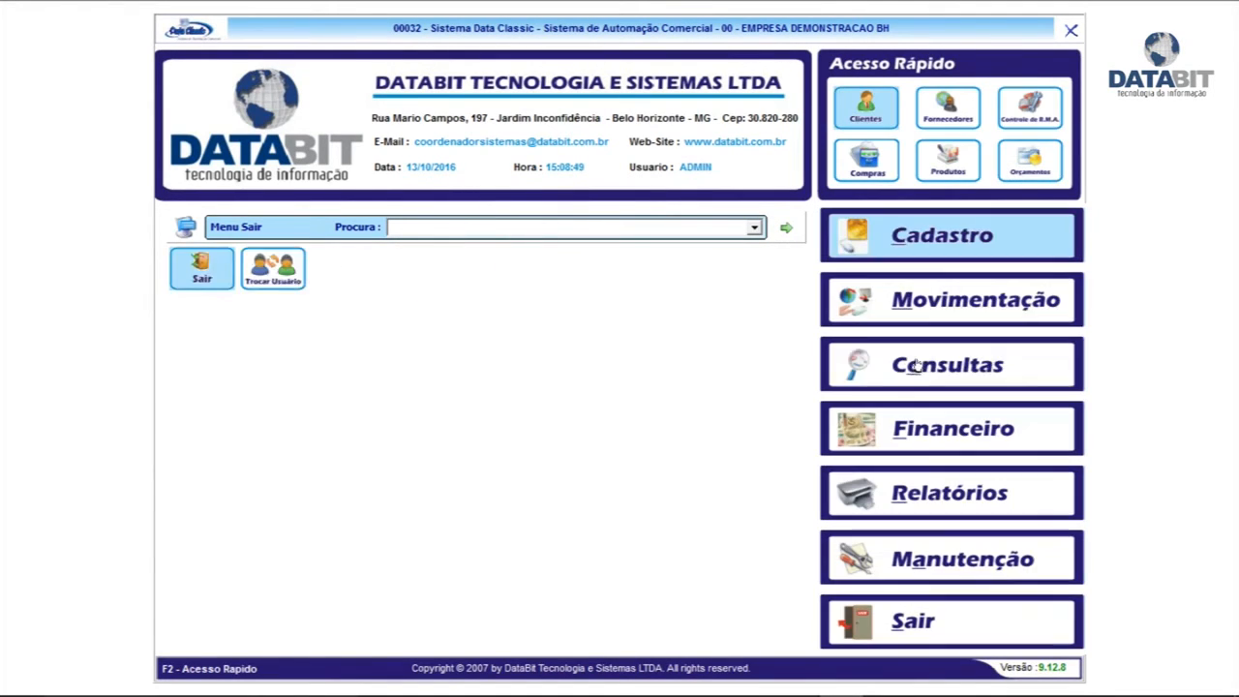
{"action": "left_click", "coordinate": [910, 378]}
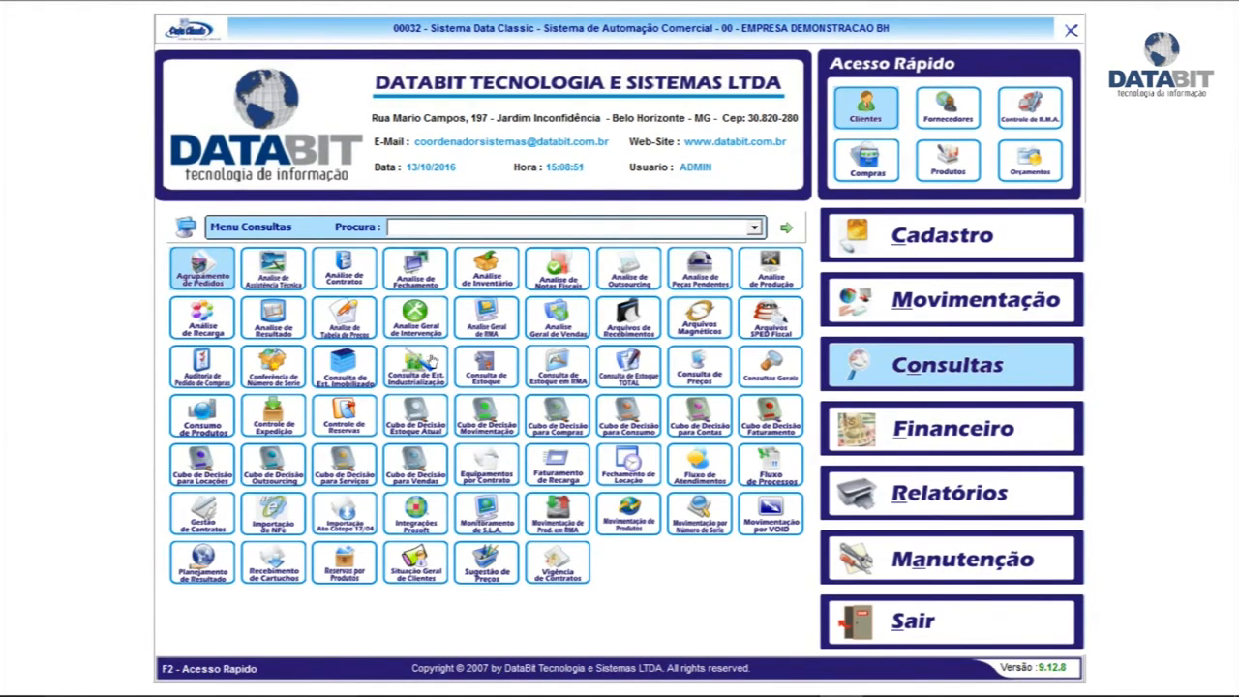
{"action": "left_click", "coordinate": [747, 482]}
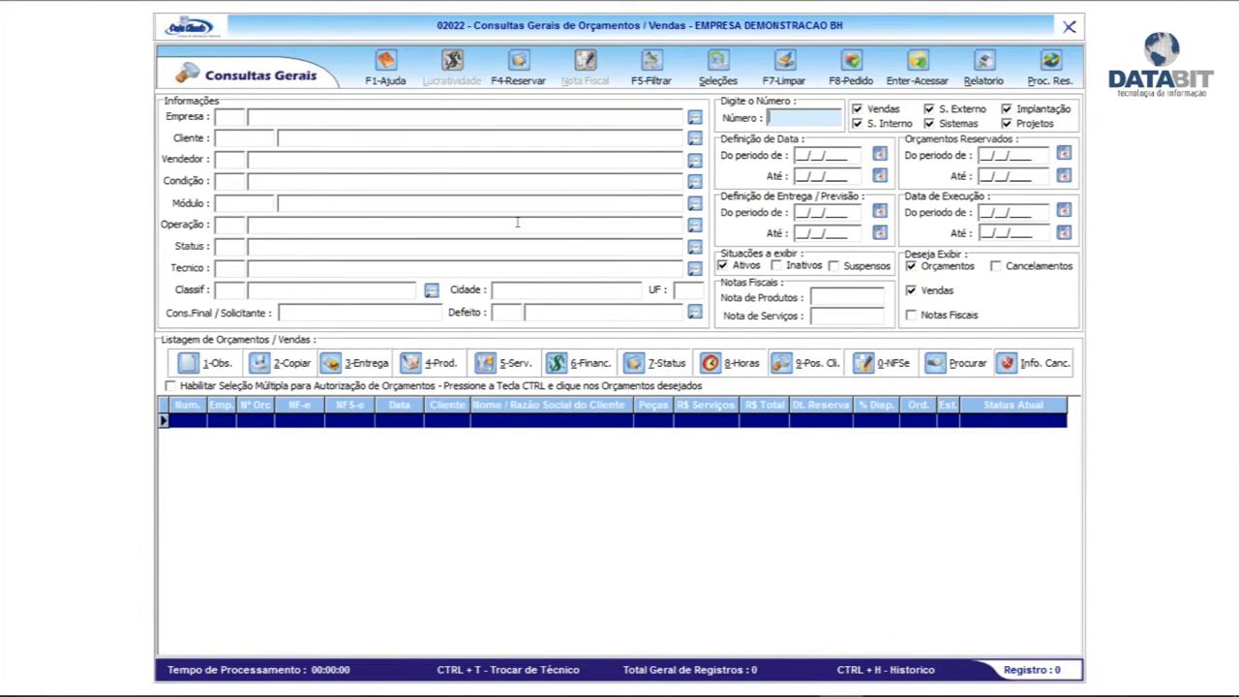
Query quotations and sales for the period 13/10/2016 to 13/10/2016
{"action": "left_click", "coordinate": [877, 155]}
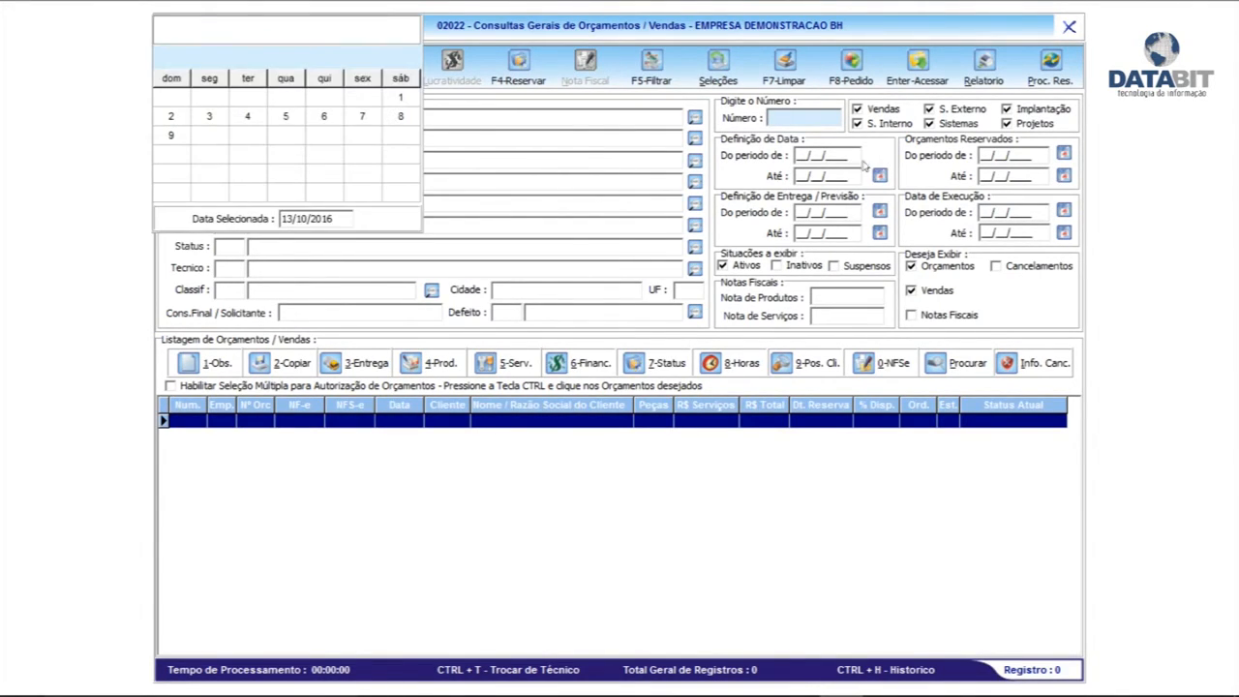
{"action": "key", "text": "Return"}
{"action": "left_click", "coordinate": [879, 175]}
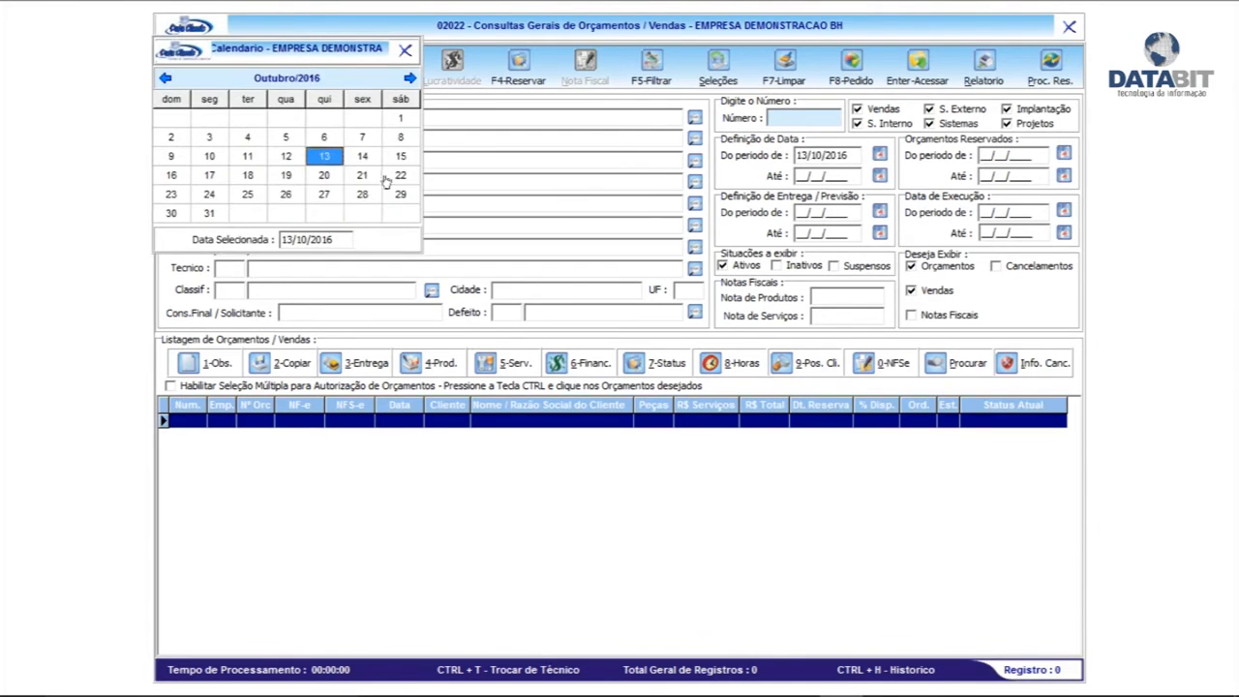
{"action": "left_click", "coordinate": [330, 160]}
{"action": "left_click", "coordinate": [649, 65]}
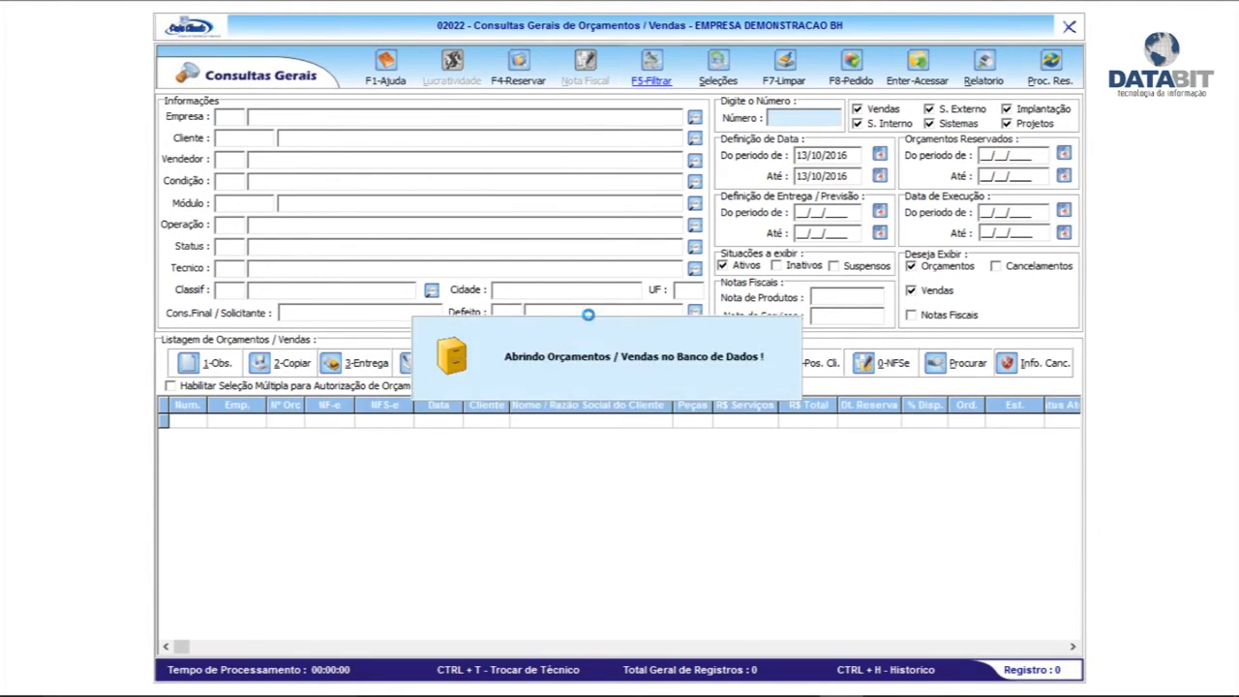
Select the ENTREGUE sale V10402 and view its Definição de Entrega
{"action": "left_click", "coordinate": [581, 466]}
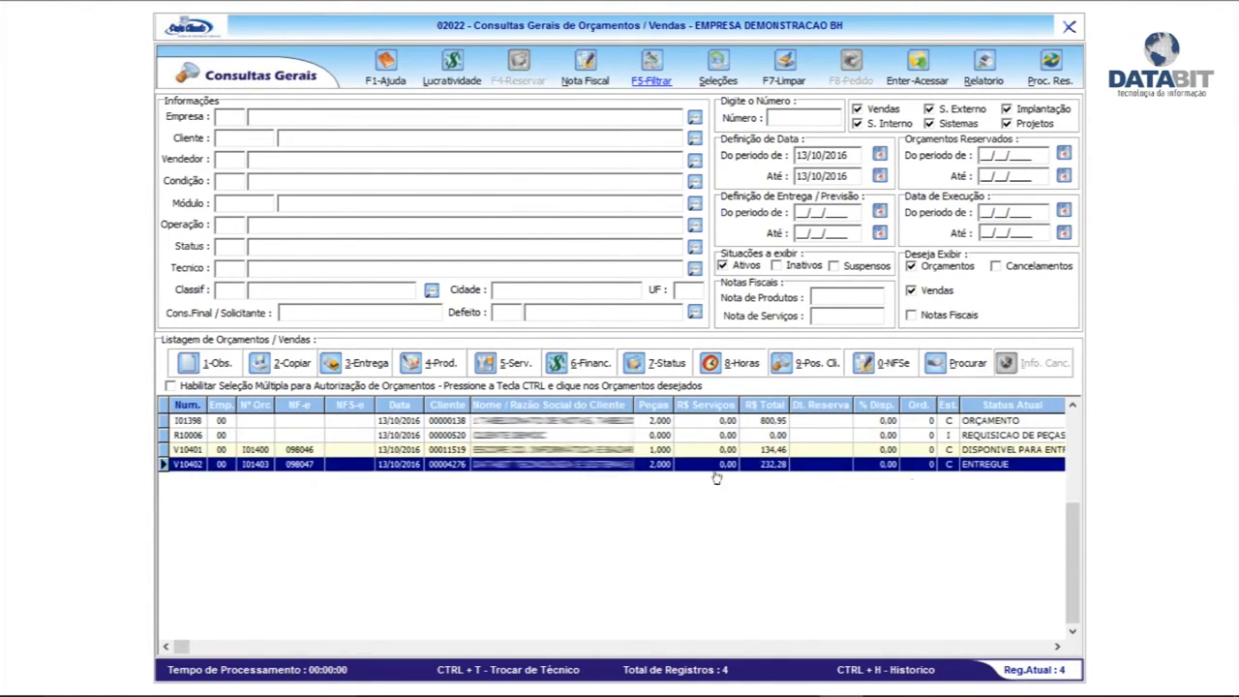
{"action": "left_click", "coordinate": [511, 451]}
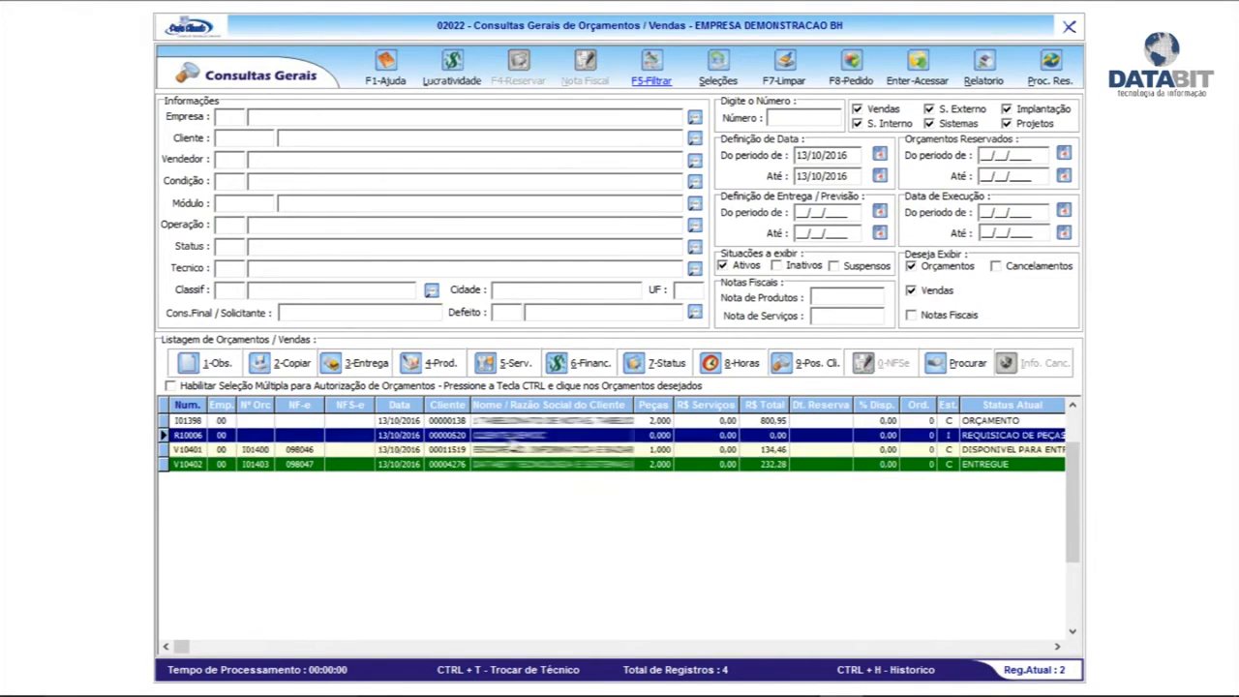
{"action": "key", "text": "Up"}
{"action": "key", "text": "Up"}
{"action": "left_click", "coordinate": [543, 466]}
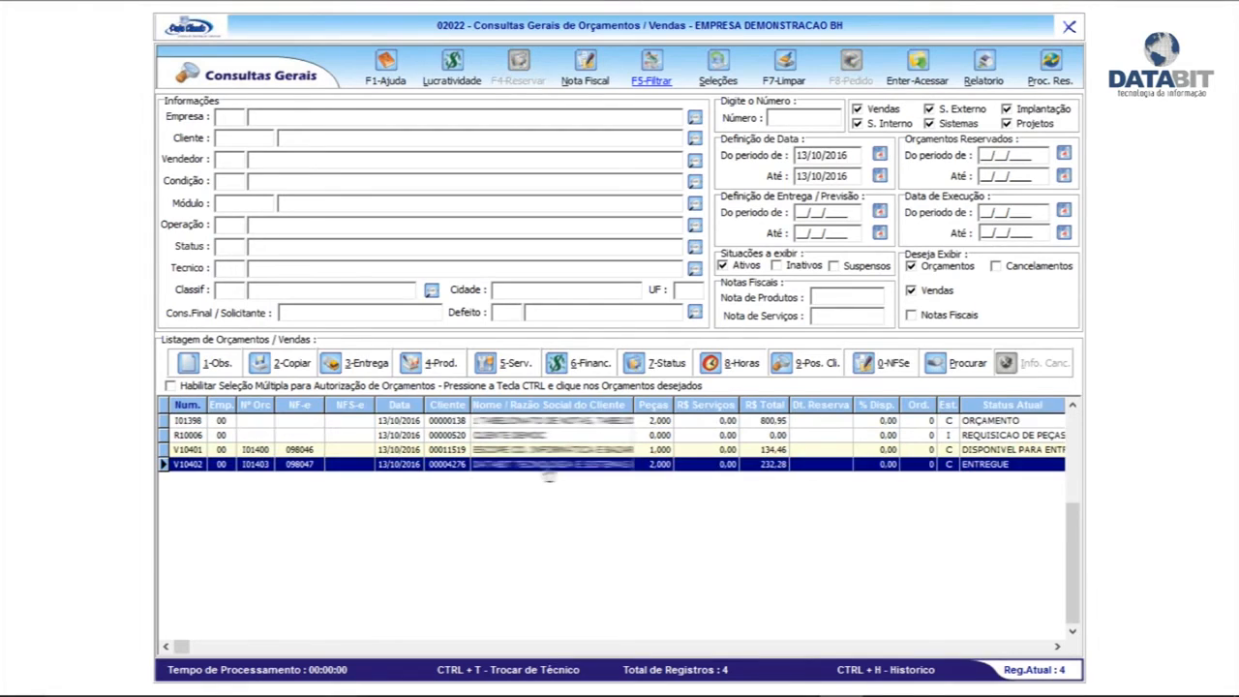
{"action": "left_click", "coordinate": [353, 365]}
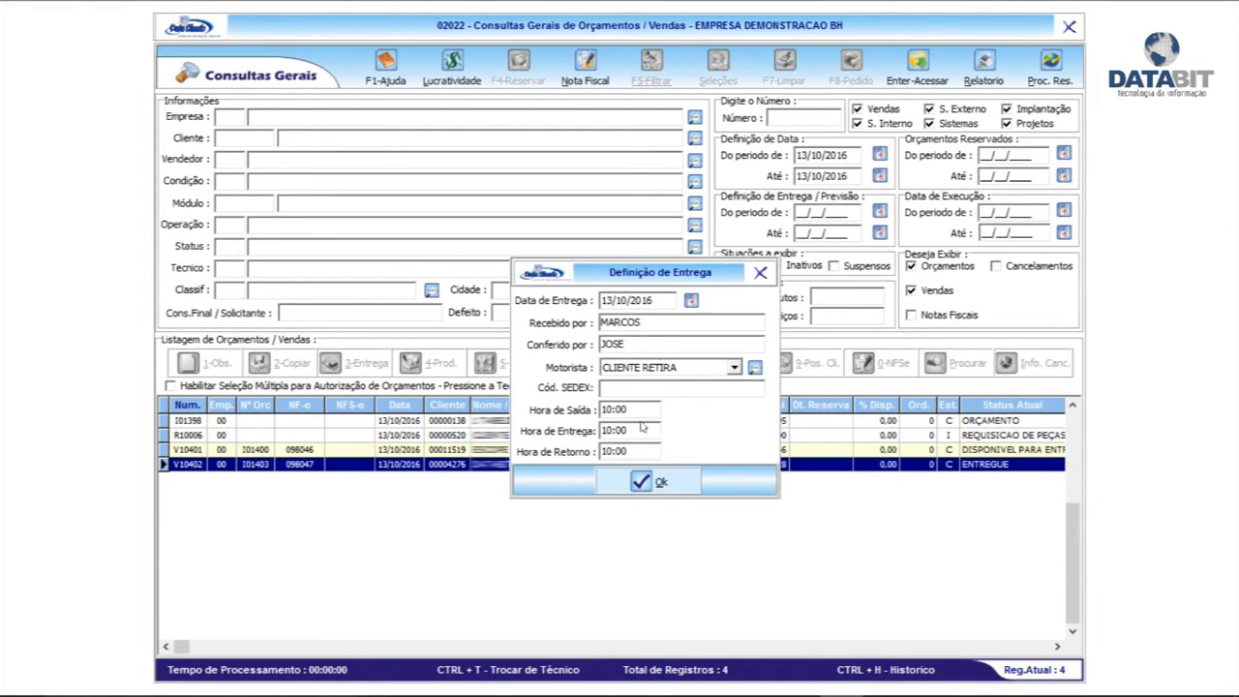
Close the delivery details, review each entry in V10402's status history, then close it
{"action": "left_click", "coordinate": [760, 275]}
{"action": "key", "text": "ctrl+h"}
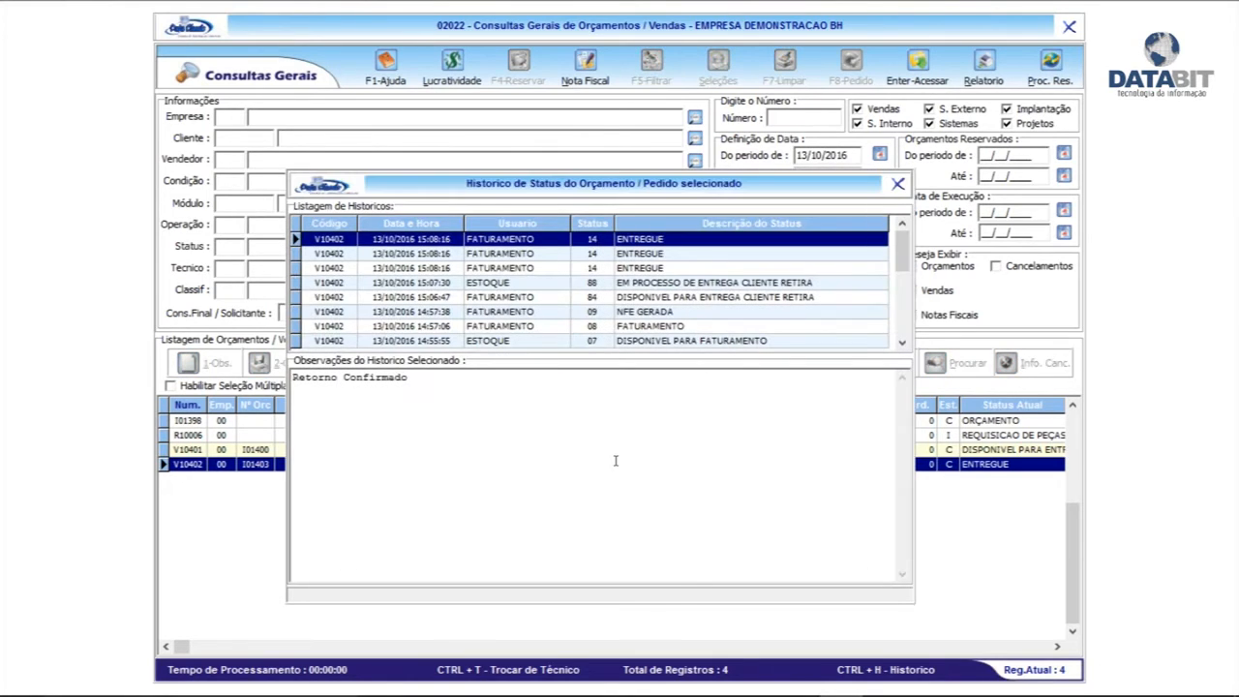
{"action": "scroll", "coordinate": [721, 300], "scroll_direction": "down", "scroll_amount": 11}
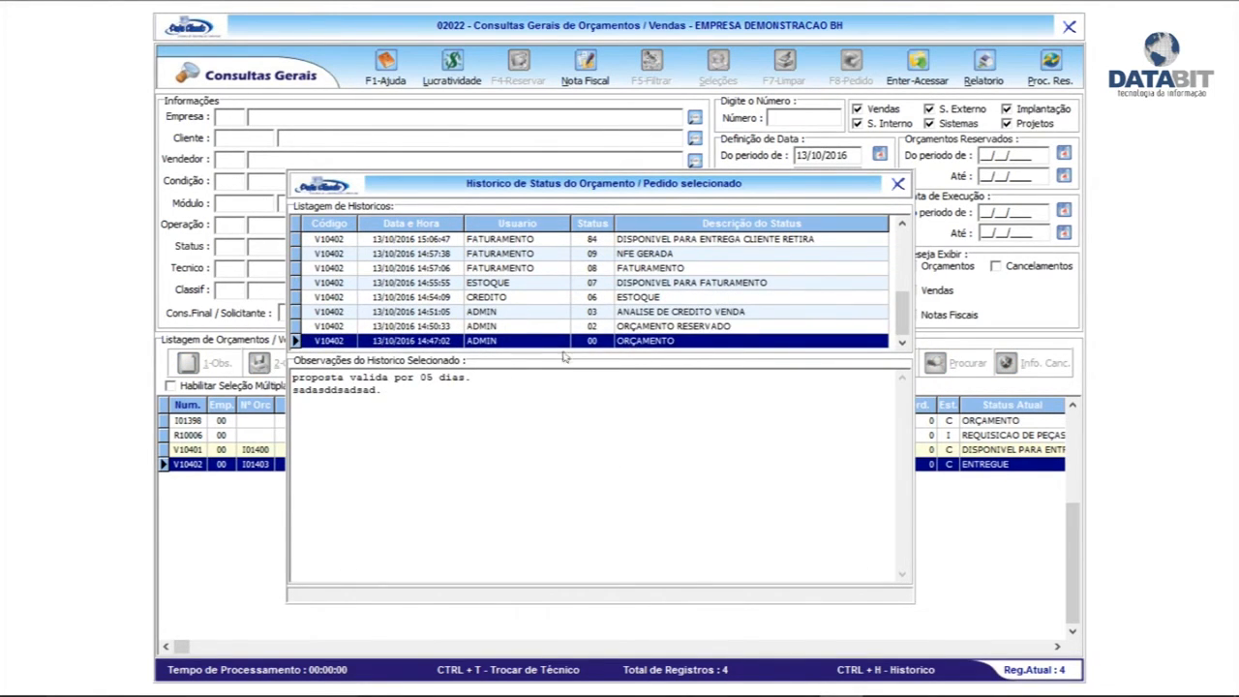
{"action": "left_click", "coordinate": [648, 328]}
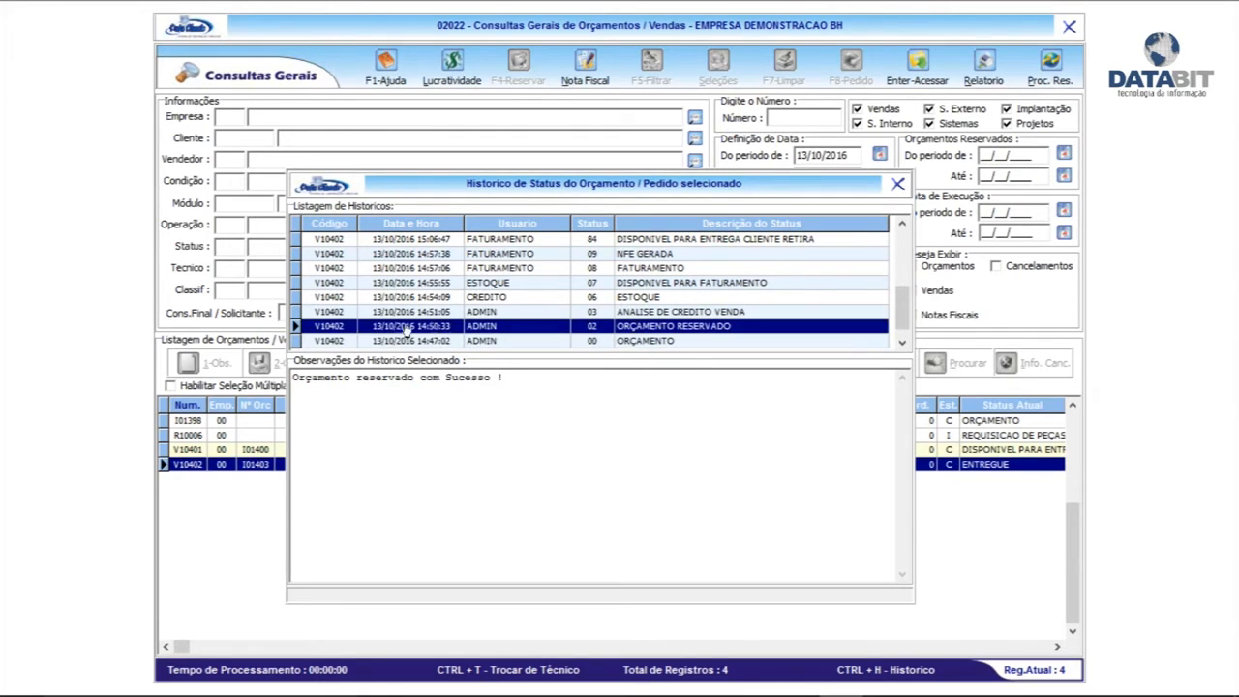
{"action": "left_click", "coordinate": [654, 317]}
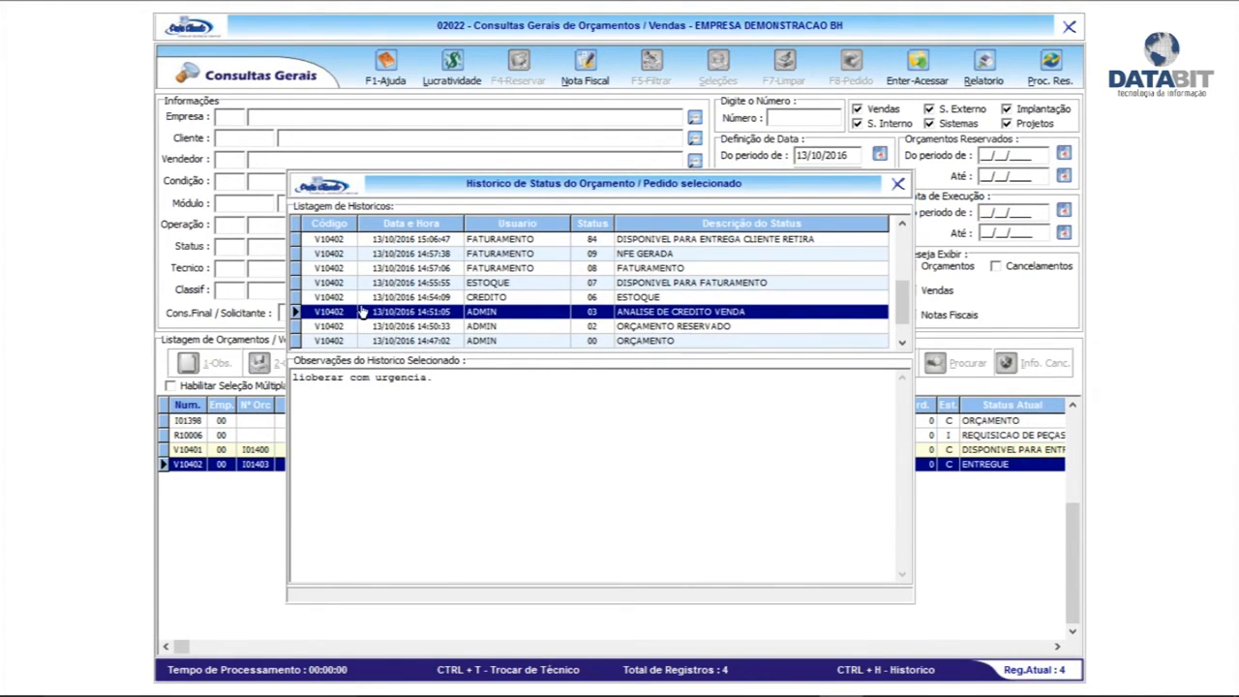
{"action": "left_click", "coordinate": [636, 298]}
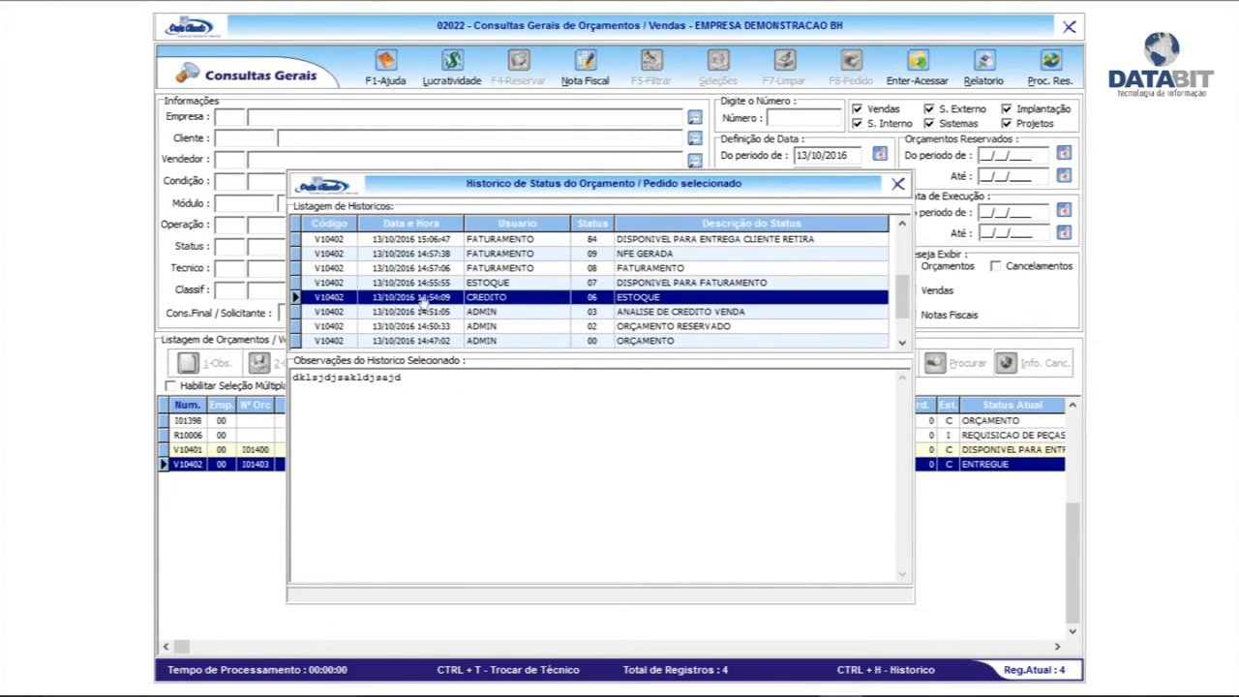
{"action": "left_click", "coordinate": [634, 284]}
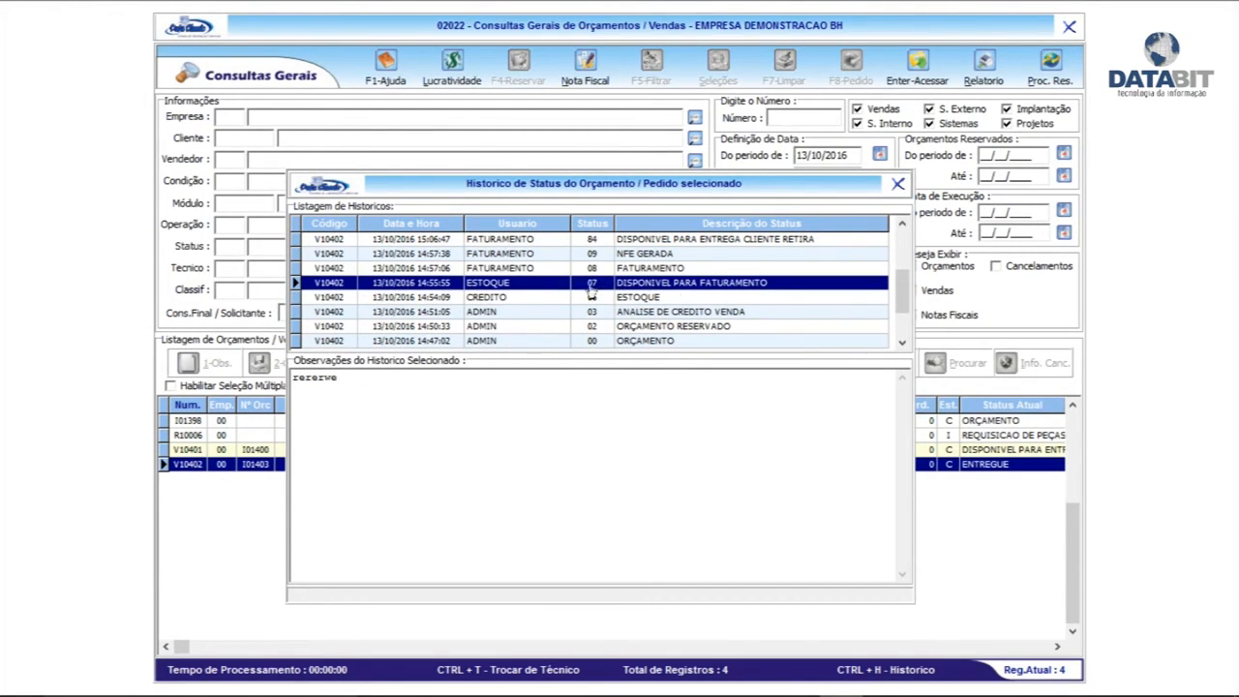
{"action": "left_click", "coordinate": [639, 270]}
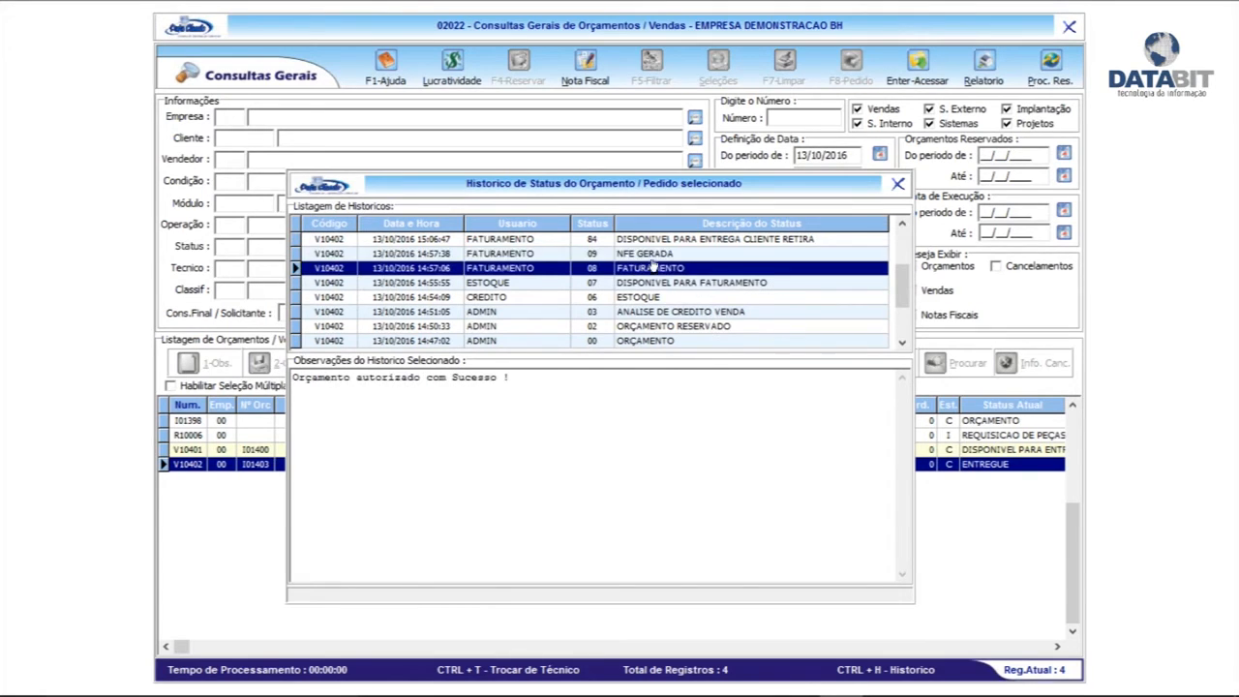
{"action": "left_click", "coordinate": [652, 254]}
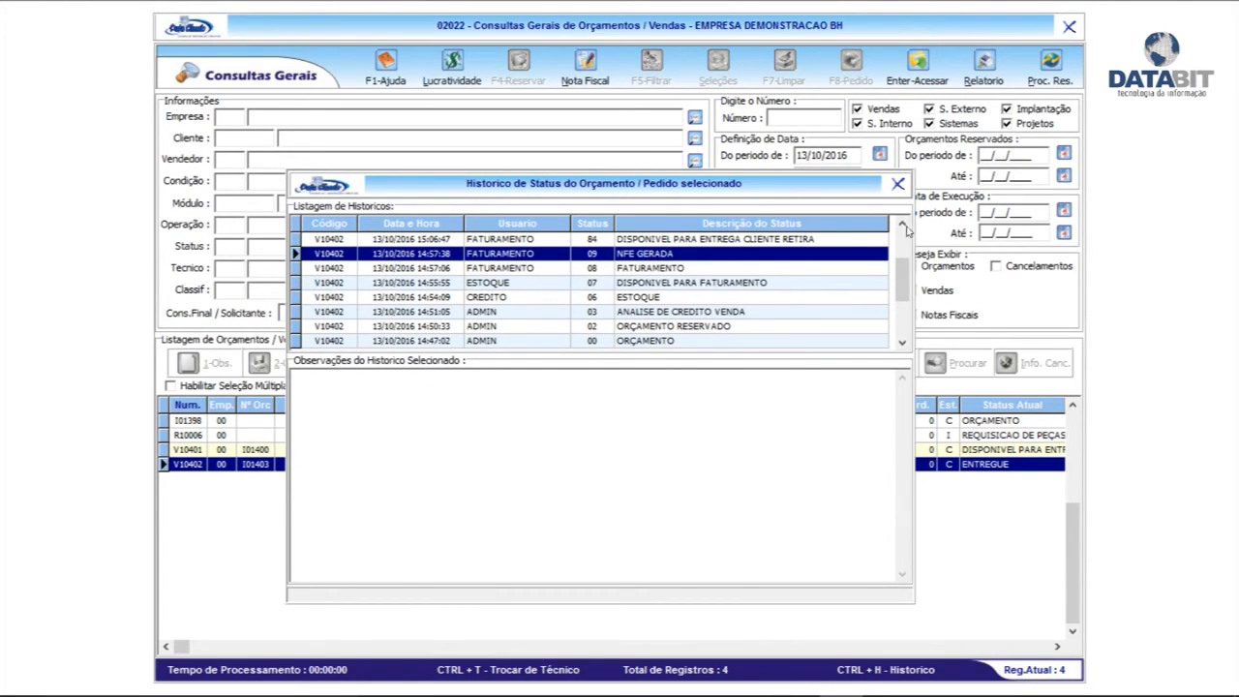
{"action": "left_click", "coordinate": [902, 224]}
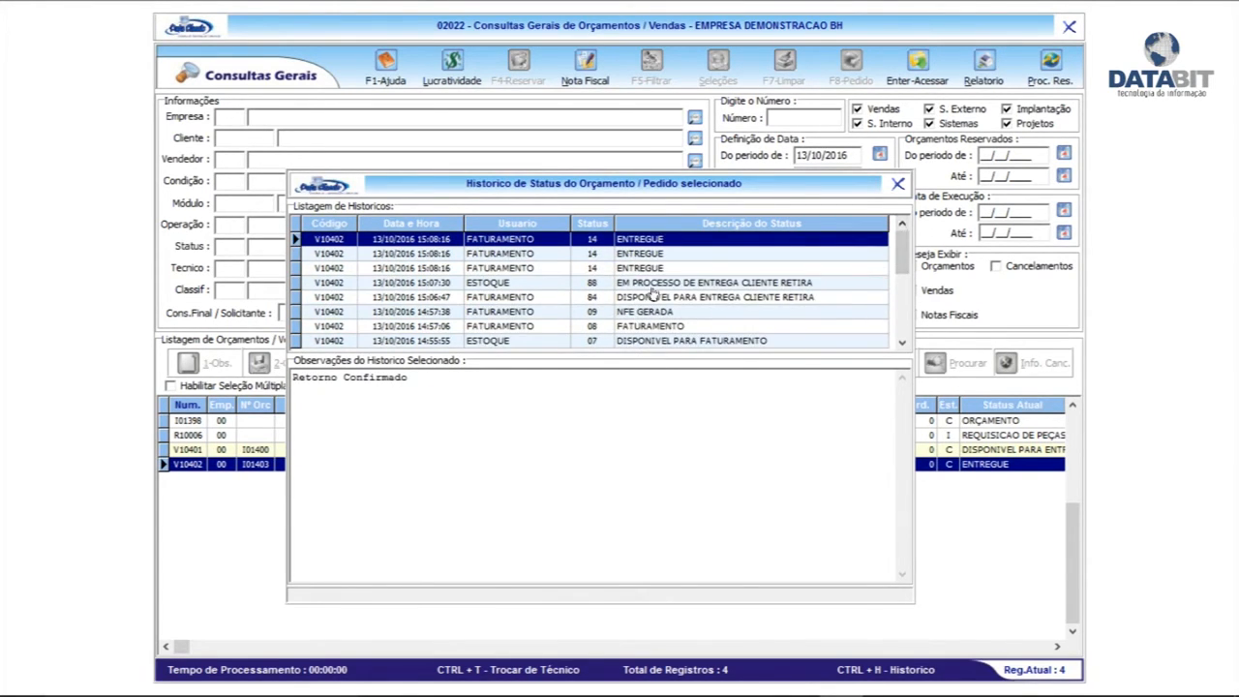
{"action": "left_click", "coordinate": [896, 185]}
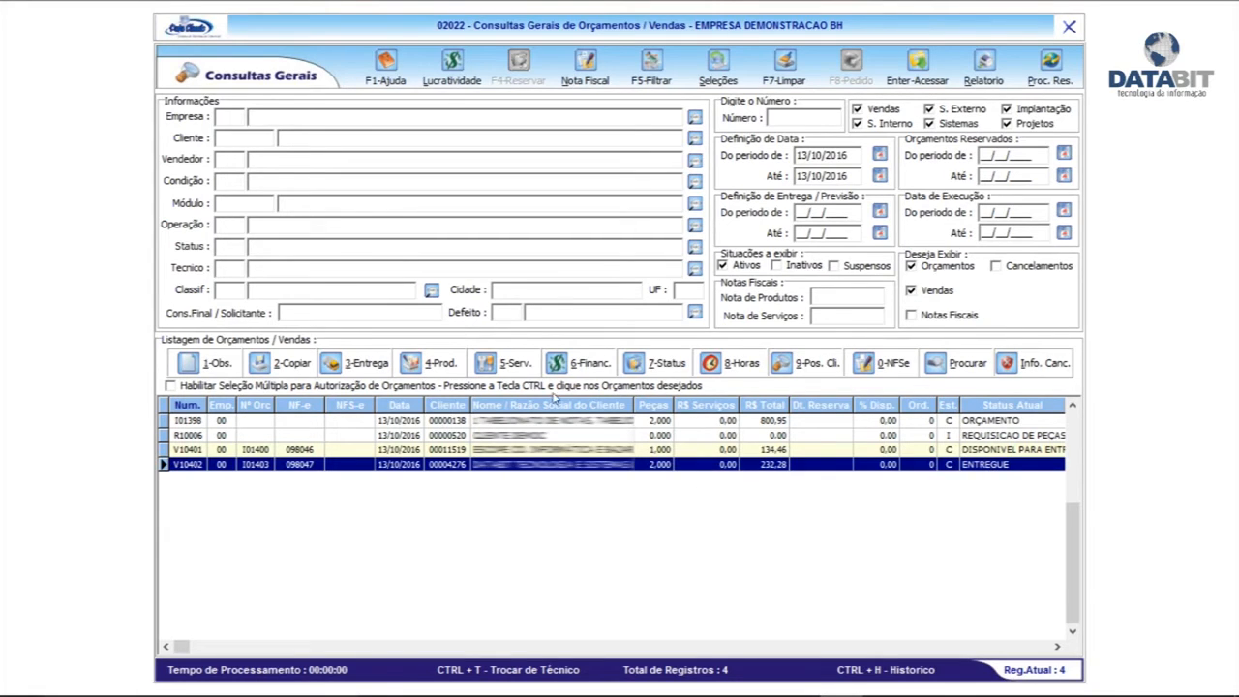
Close Consultas Gerais and start a new record in the Orçamentos module
{"action": "left_click", "coordinate": [1069, 27]}
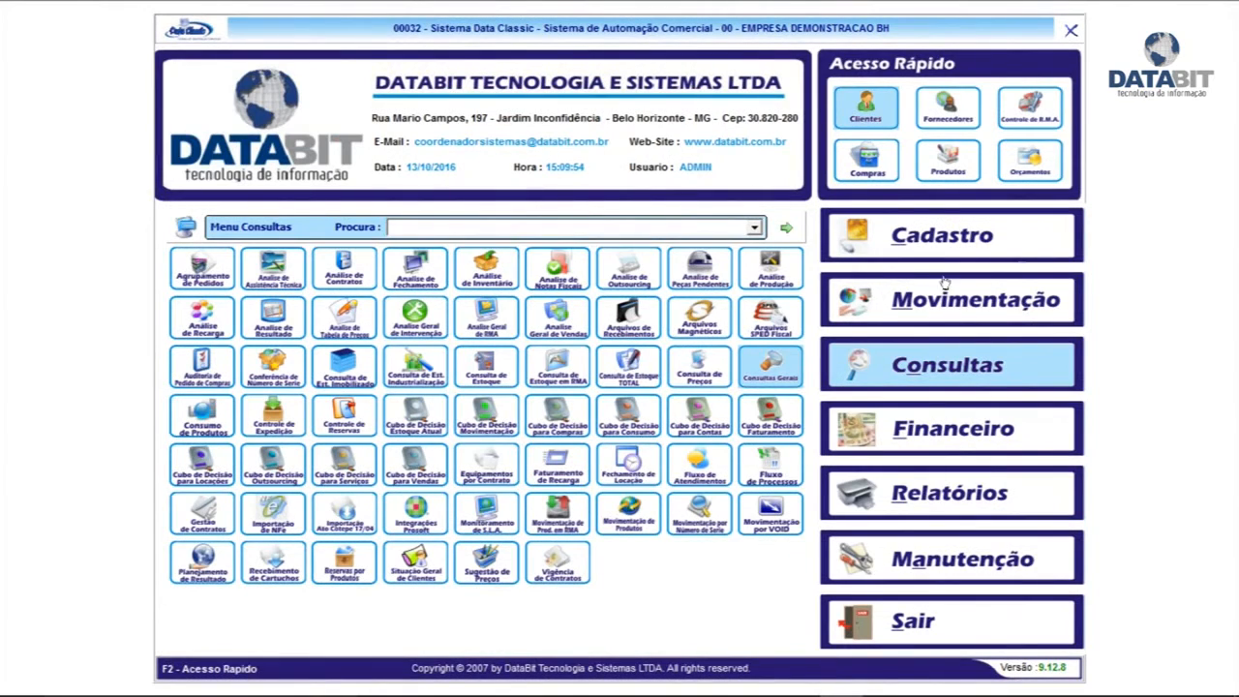
{"action": "left_click", "coordinate": [1032, 161]}
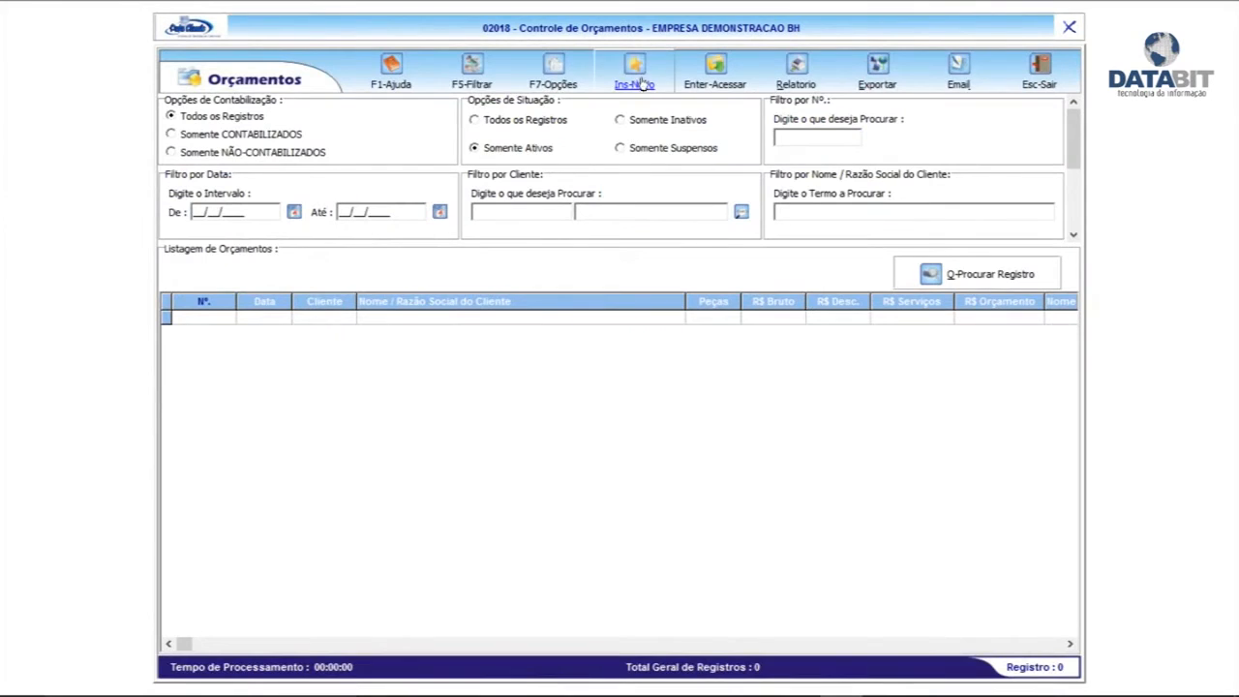
{"action": "left_click", "coordinate": [635, 69]}
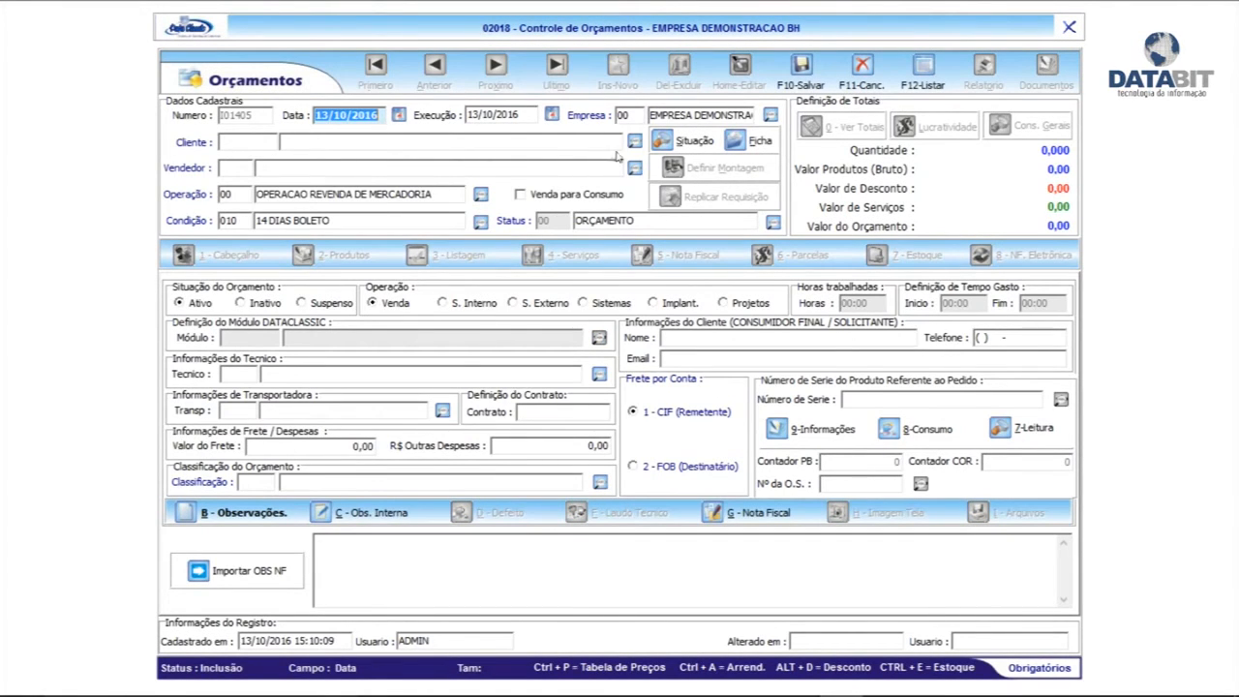
Fill in the Niterói client, found by searching clients in state RJ
{"action": "left_click", "coordinate": [634, 141]}
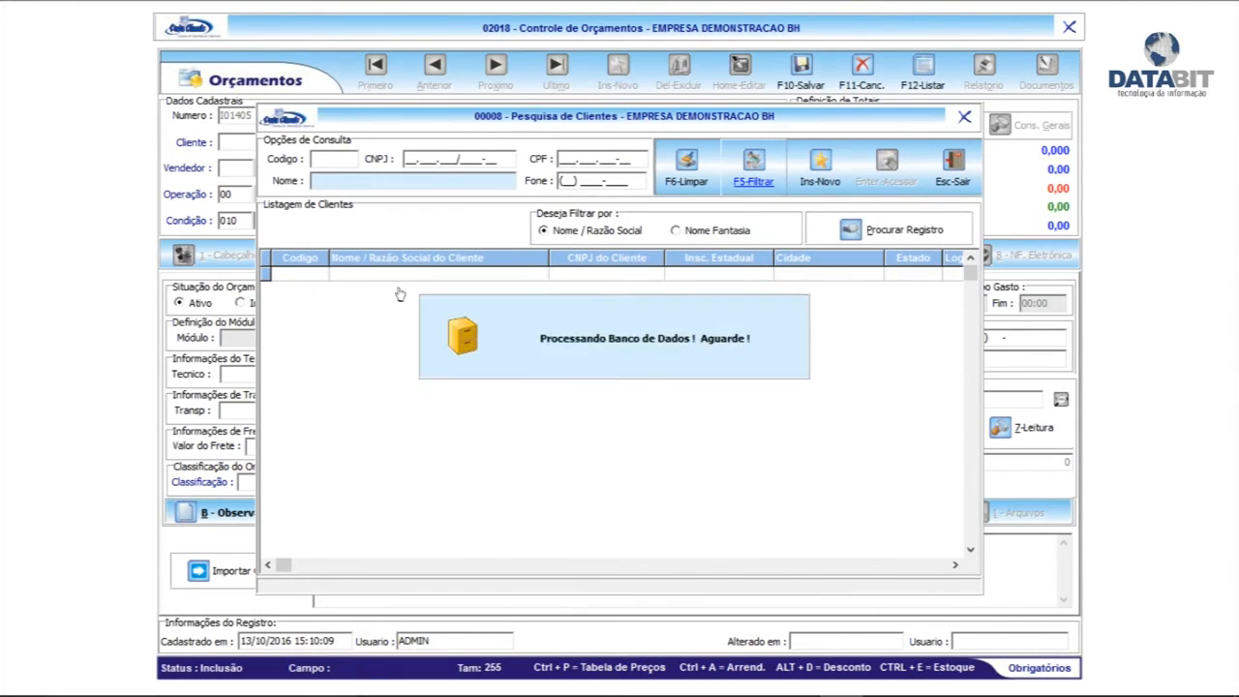
{"action": "left_click", "coordinate": [895, 232]}
{"action": "key", "text": "Return"}
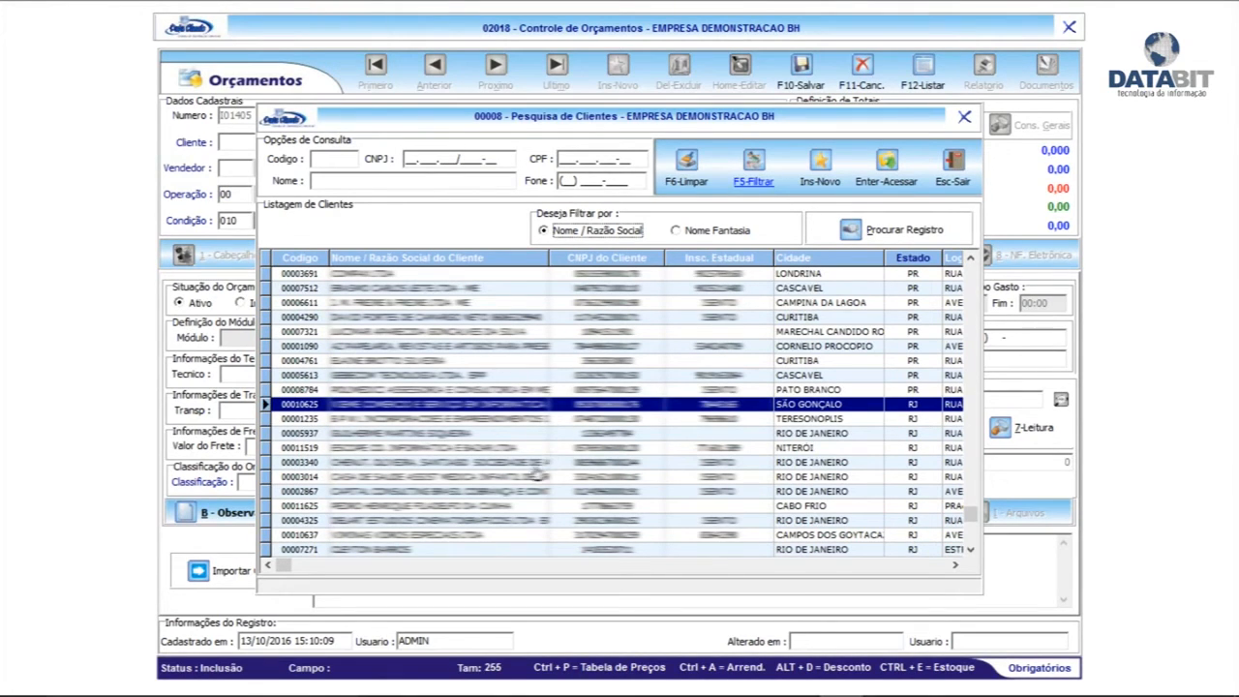
{"action": "left_click", "coordinate": [581, 462]}
{"action": "left_click", "coordinate": [592, 449]}
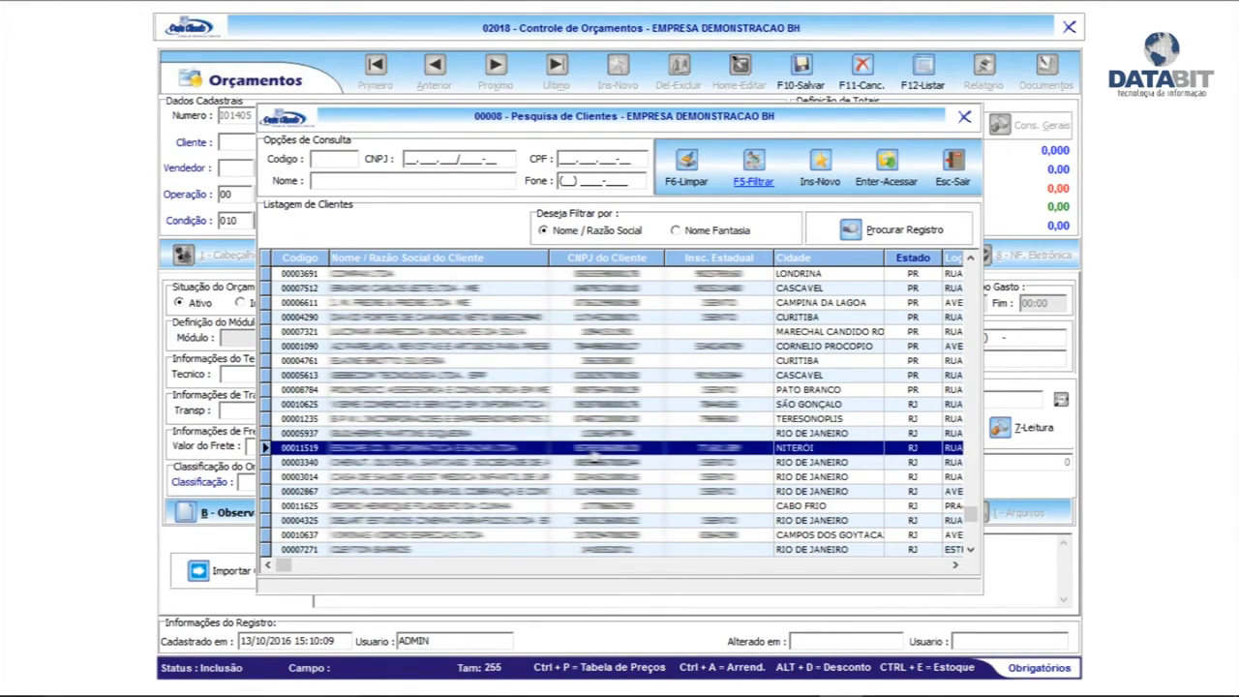
{"action": "double_click", "coordinate": [605, 451]}
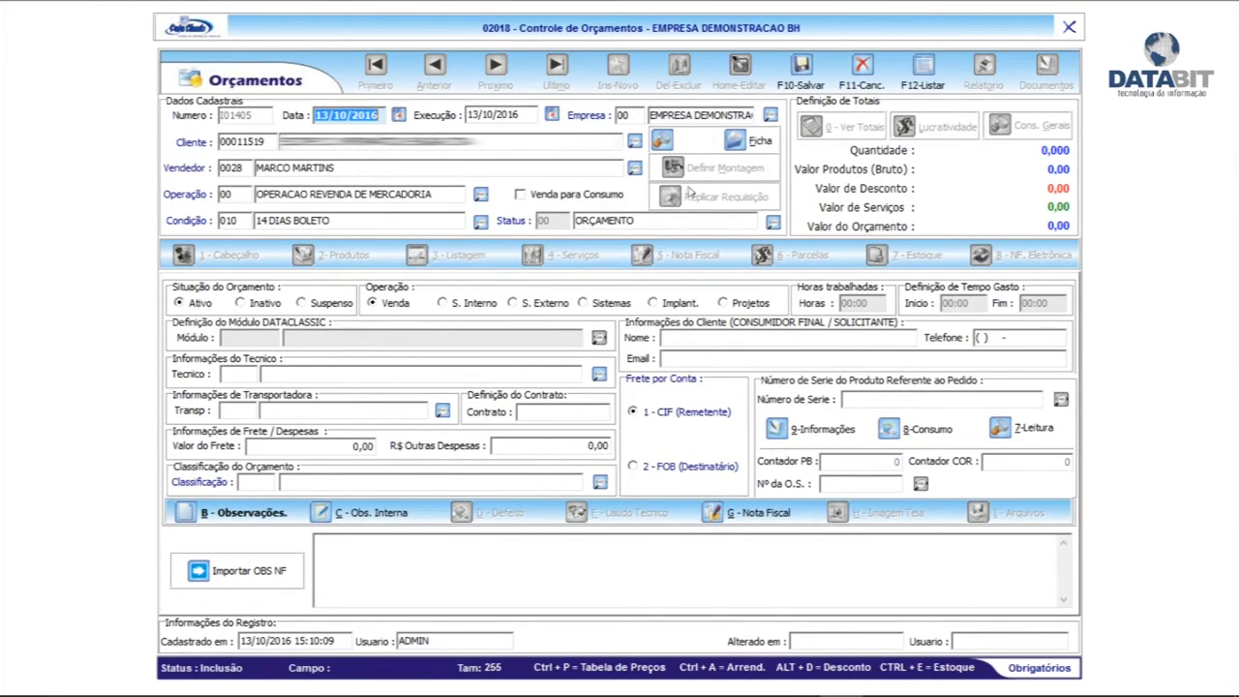
Set classification 0002 CORREIO PAC, add observation 'validade da proposta 10 dias.' and save quote I01405
{"action": "left_click", "coordinate": [243, 168]}
{"action": "left_click", "coordinate": [241, 194]}
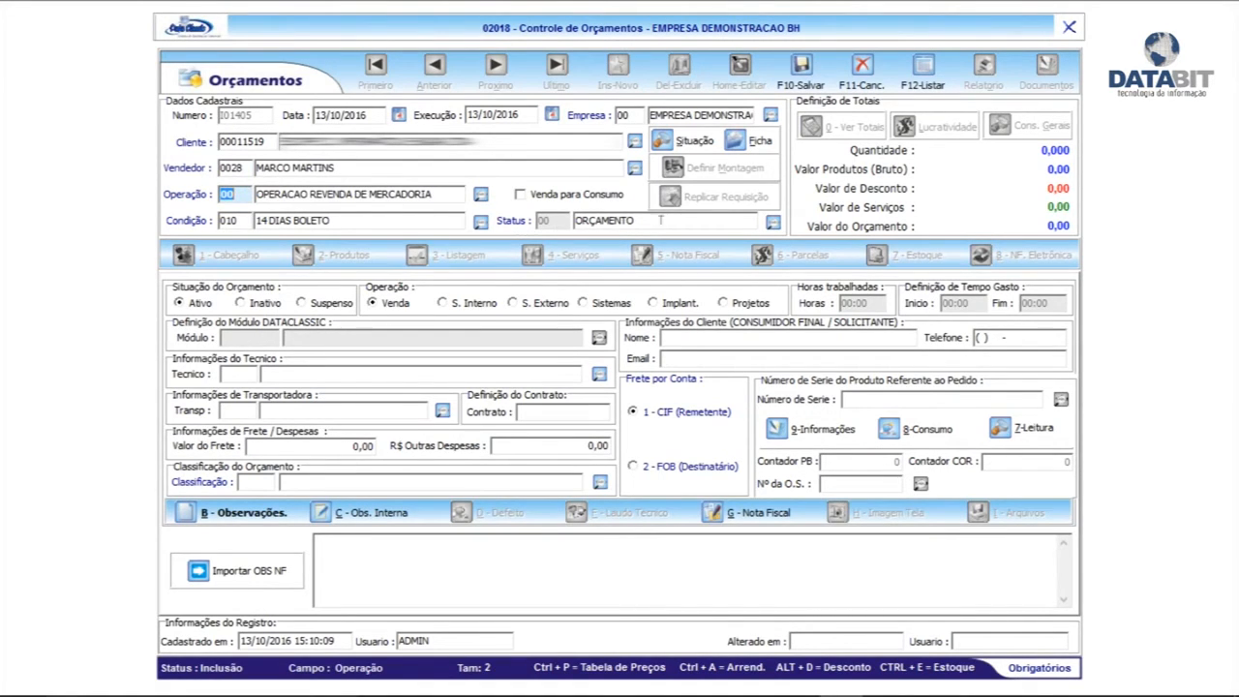
{"action": "left_click", "coordinate": [600, 481]}
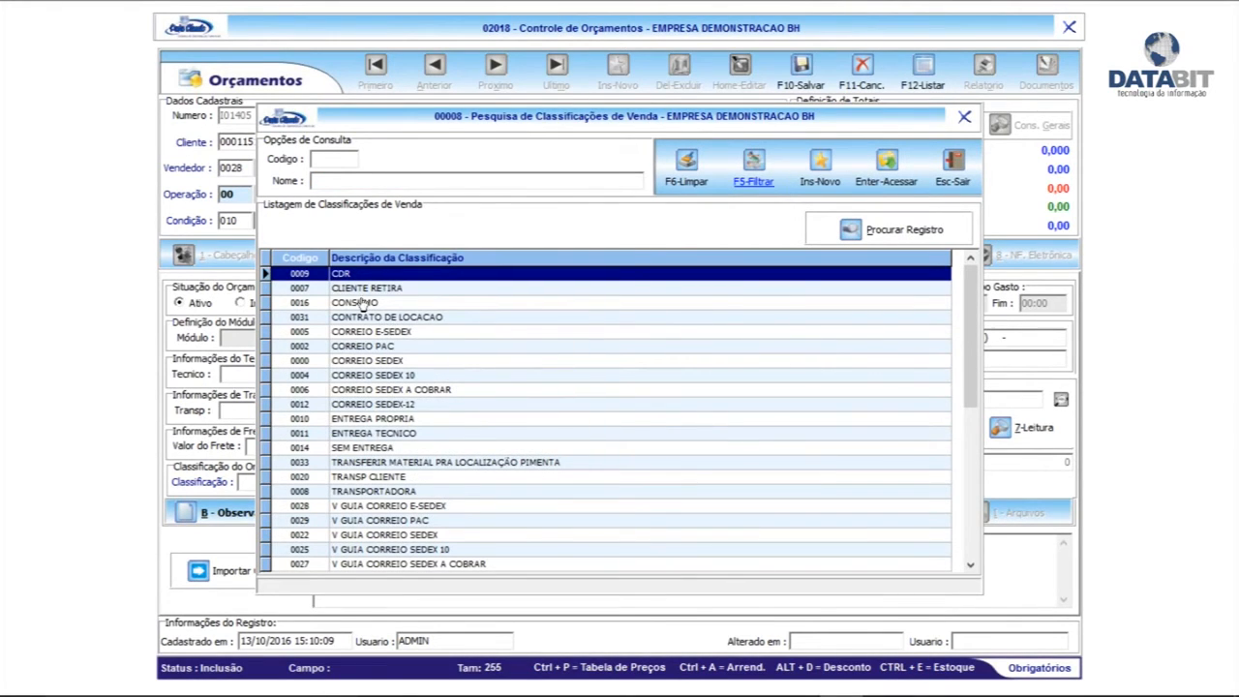
{"action": "double_click", "coordinate": [397, 346]}
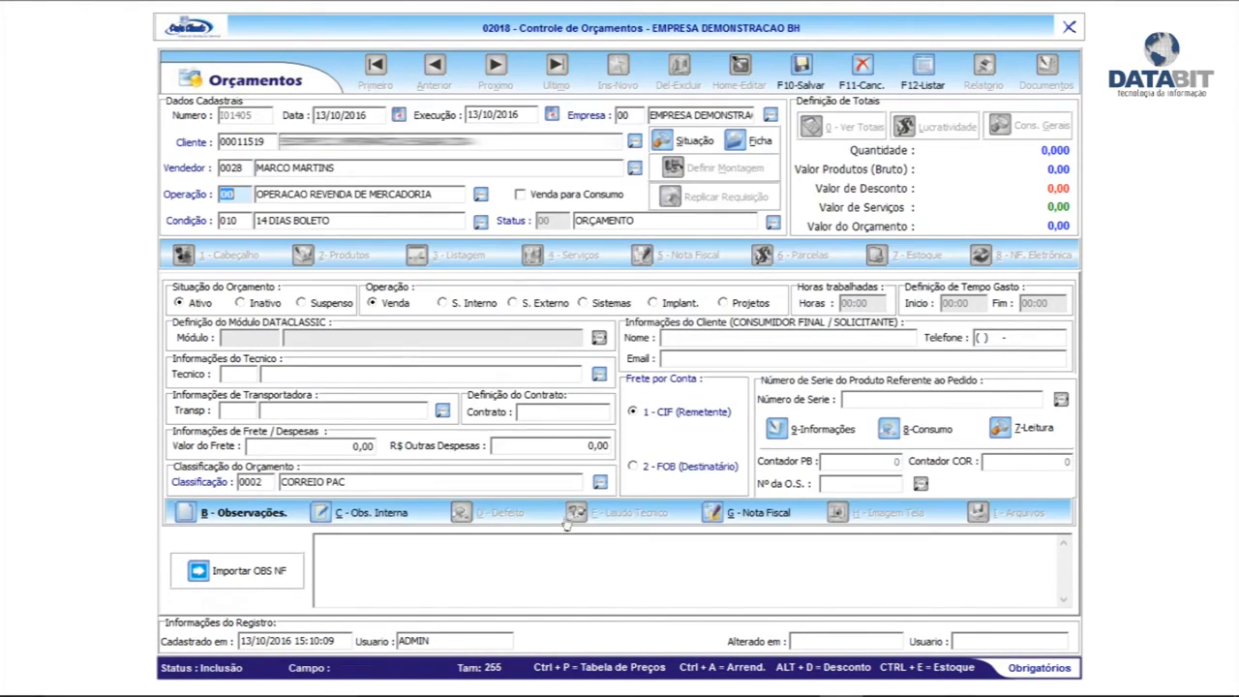
{"action": "left_click", "coordinate": [374, 550]}
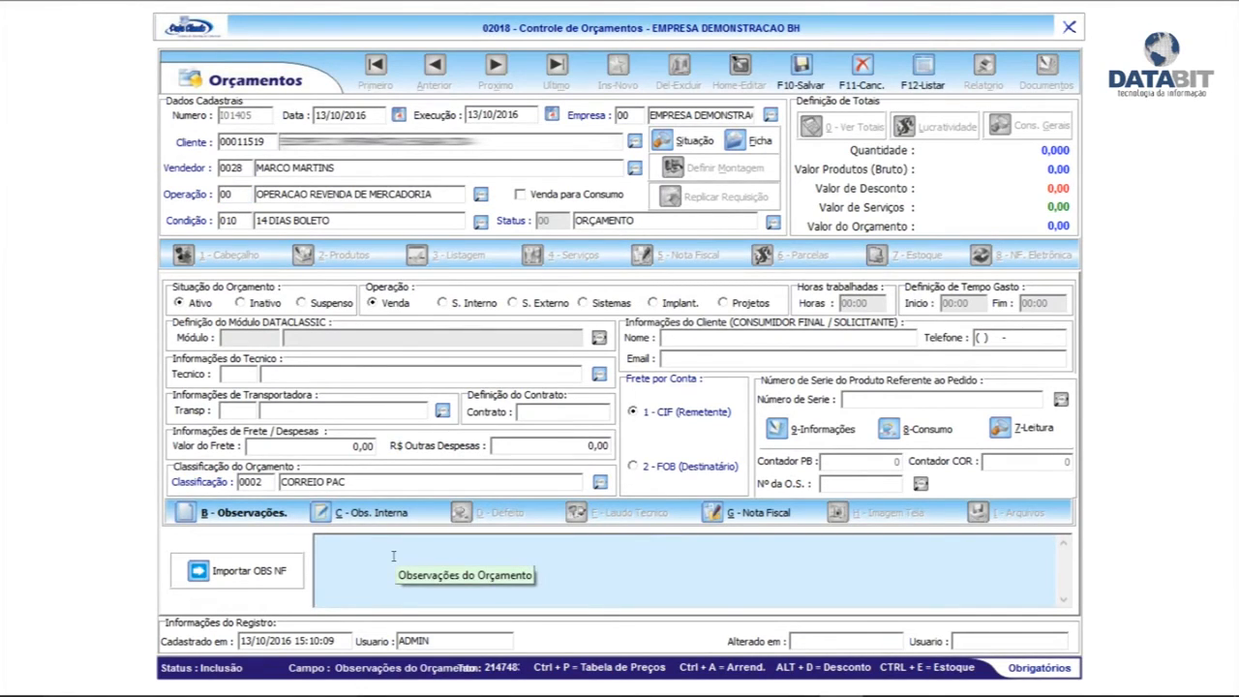
{"action": "type", "text": "validade da proposta 10 dias."}
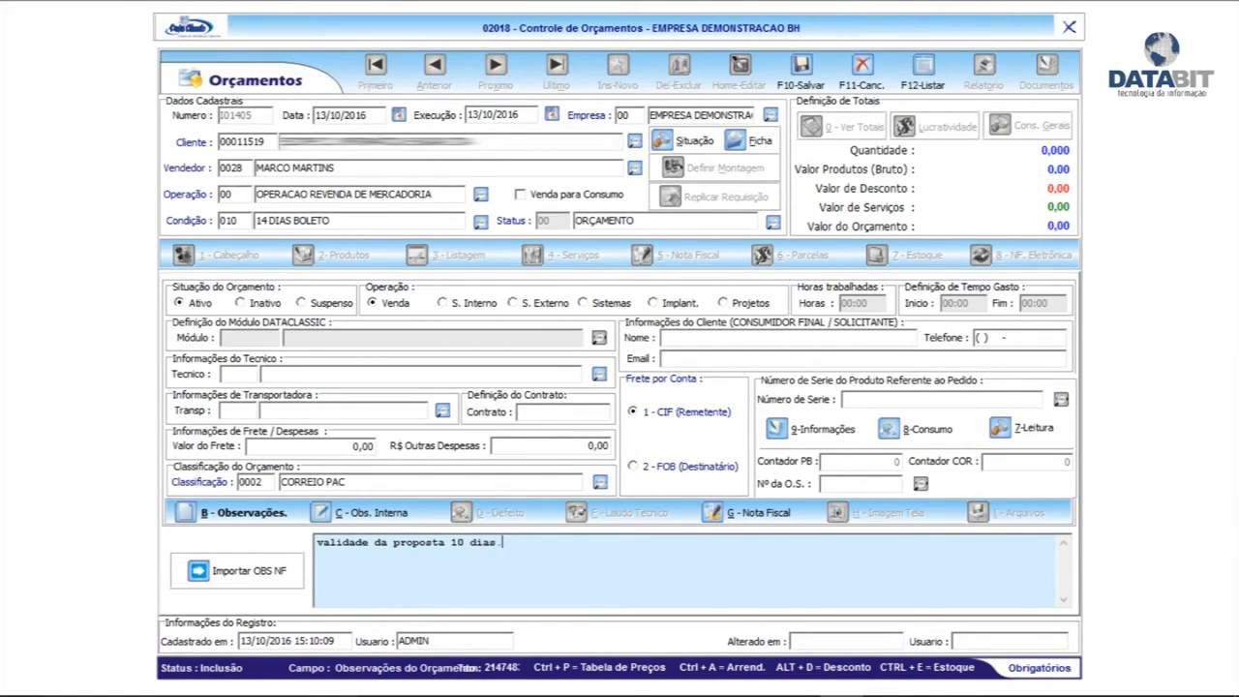
{"action": "left_click", "coordinate": [801, 70]}
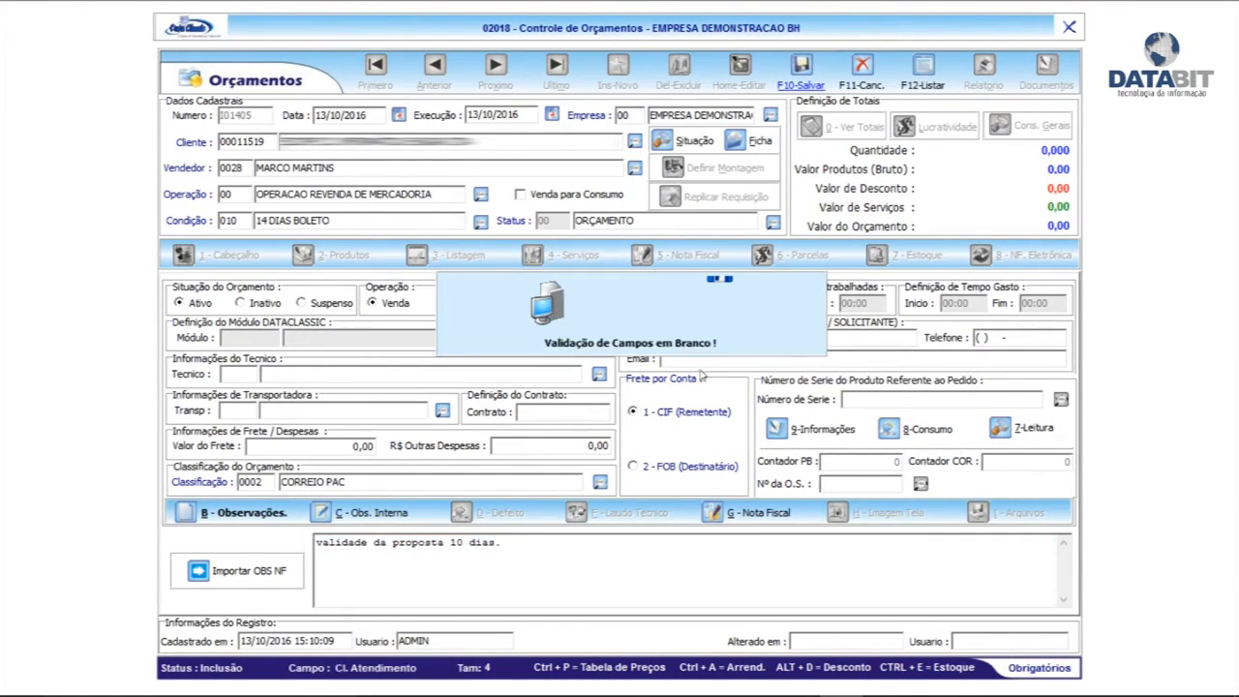
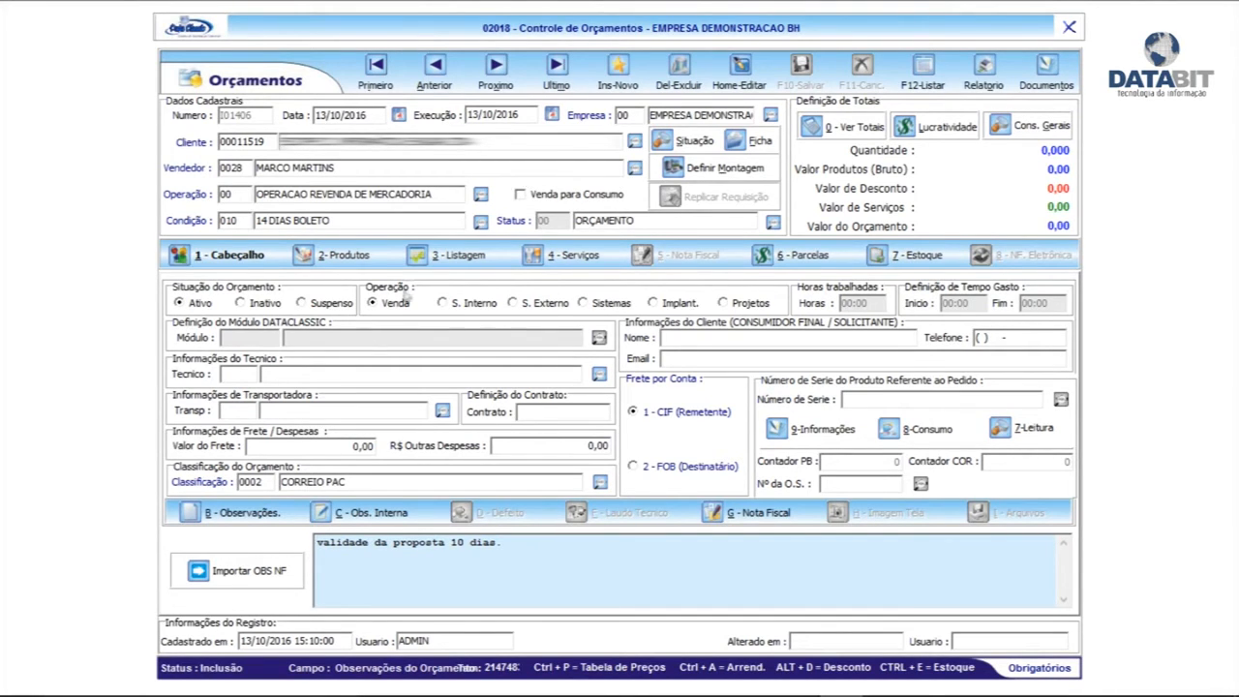
Switch the quote to its '3 - Listagem' product listing view
{"action": "left_click", "coordinate": [451, 255]}
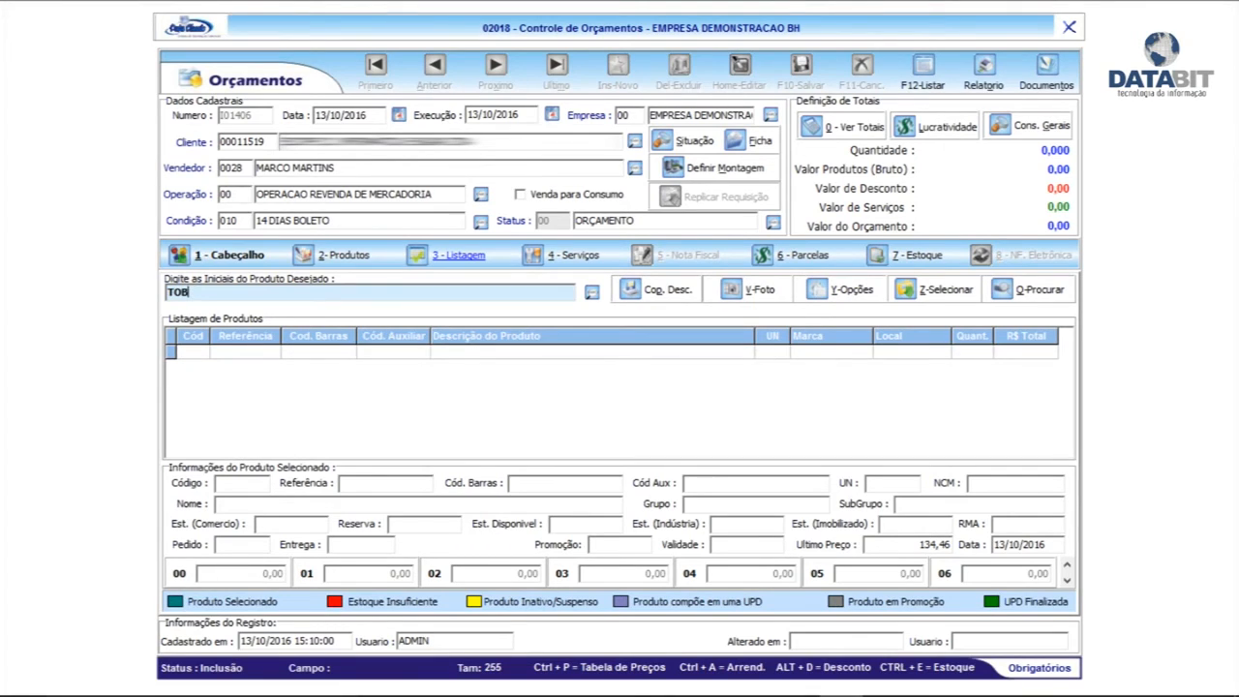
Search products for TONER and add one TONER PRETO KATUN TIPO 2110 to the quote
{"action": "type", "text": "TONER"}
{"action": "key", "text": "Return"}
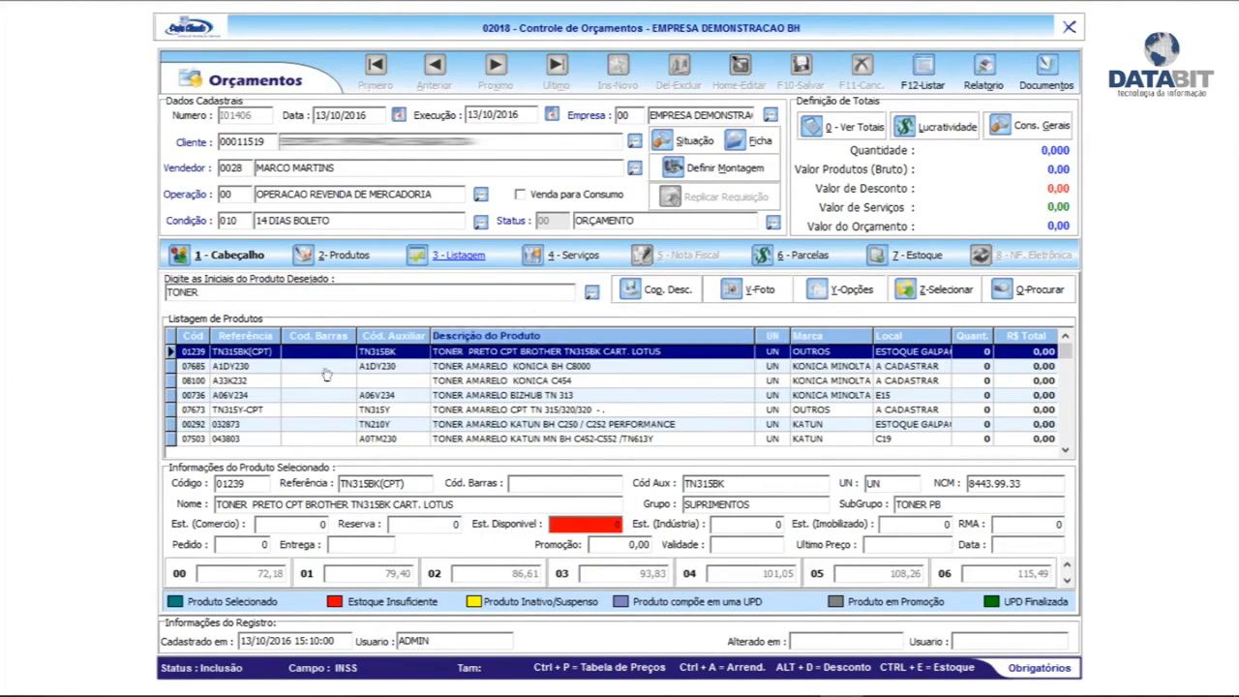
{"action": "double_click", "coordinate": [480, 352]}
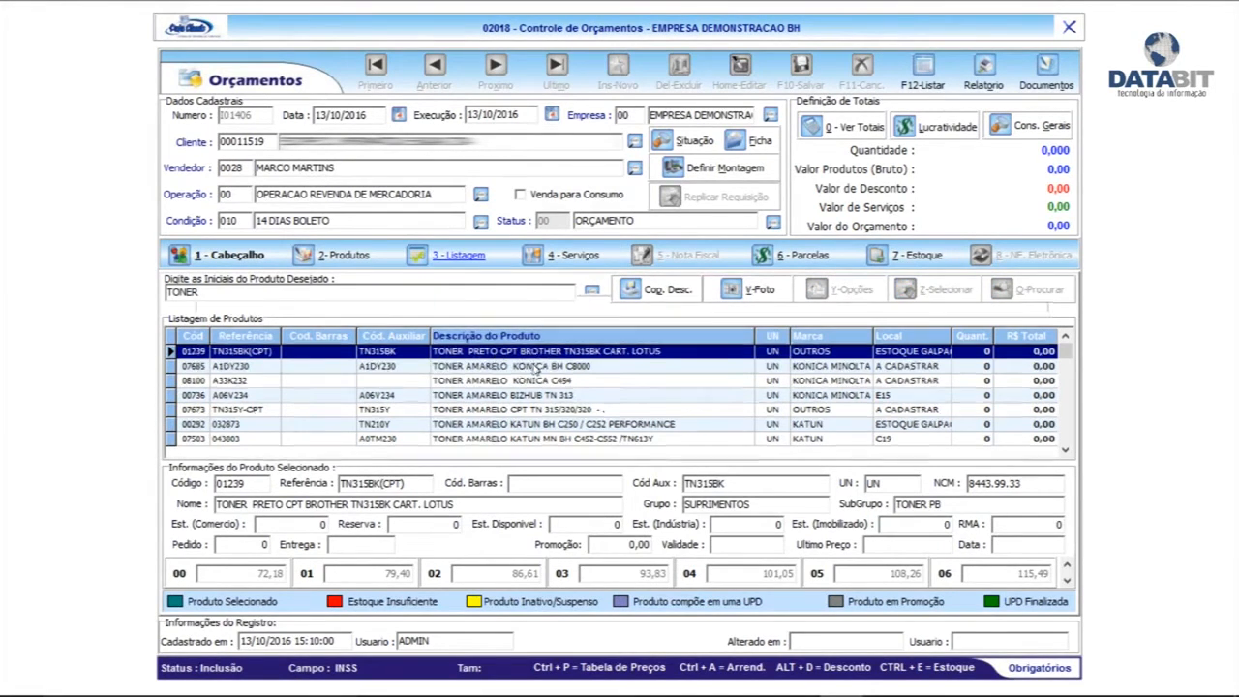
{"action": "left_click", "coordinate": [1032, 312]}
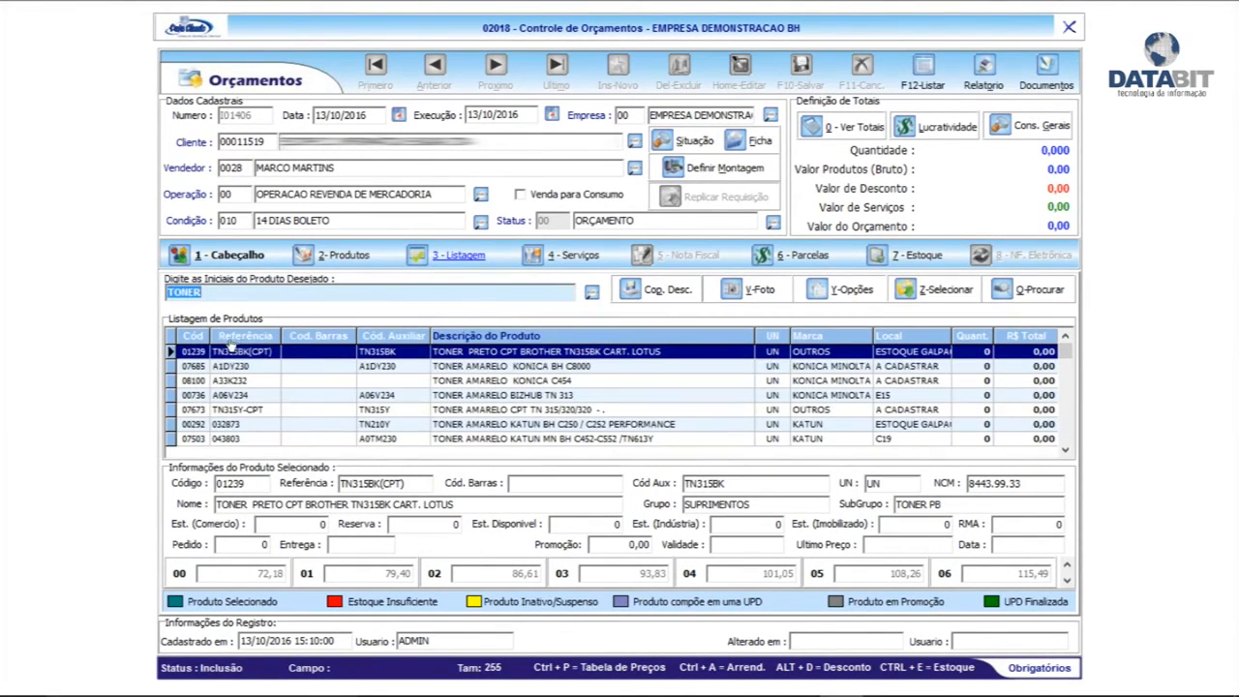
{"action": "left_click", "coordinate": [244, 336]}
{"action": "double_click", "coordinate": [473, 354]}
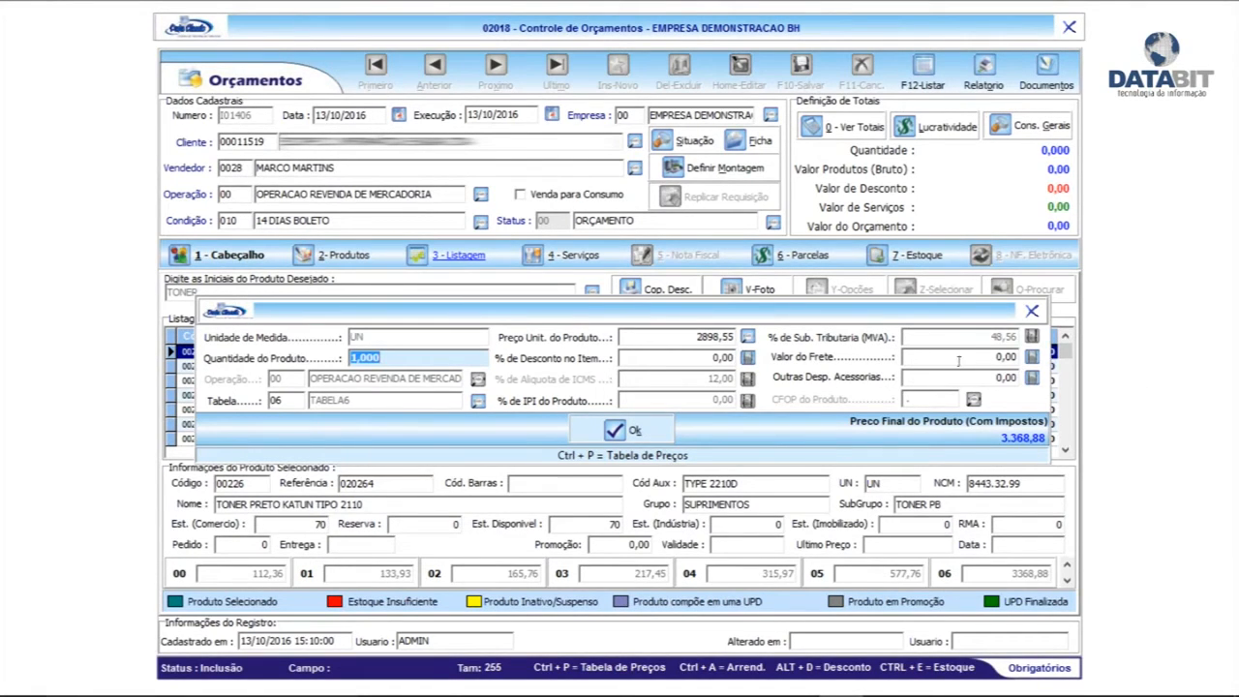
{"action": "left_click", "coordinate": [620, 432]}
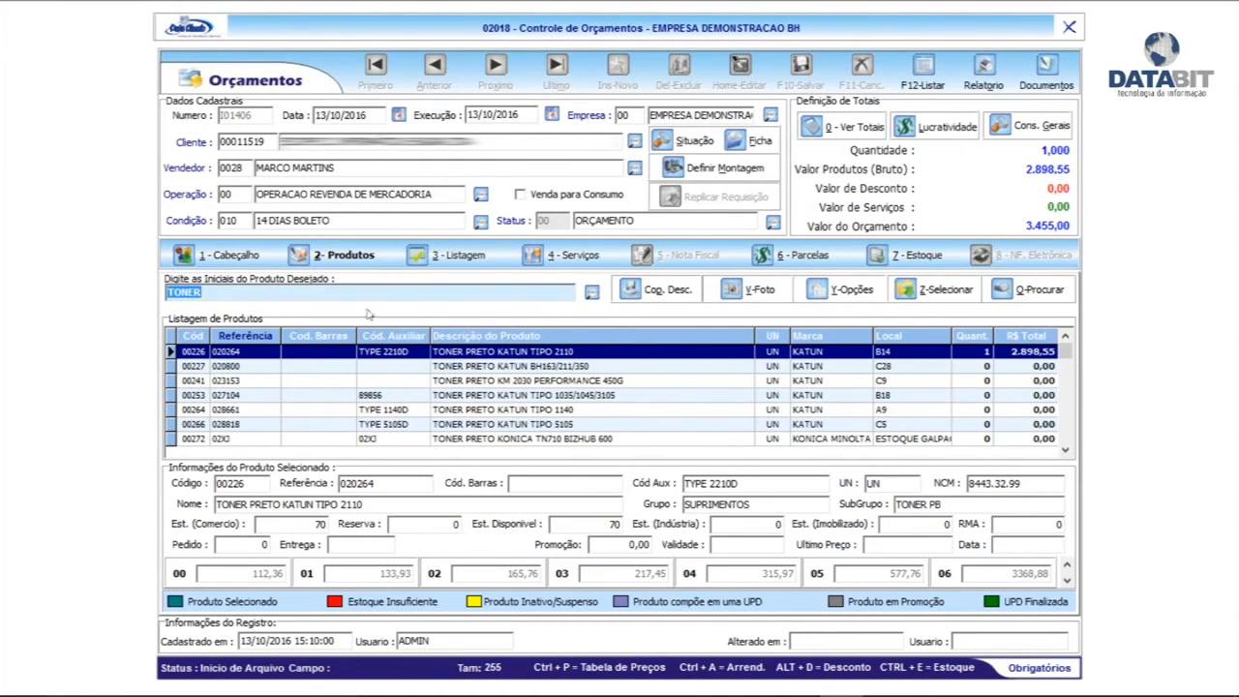
{"action": "left_click", "coordinate": [339, 254]}
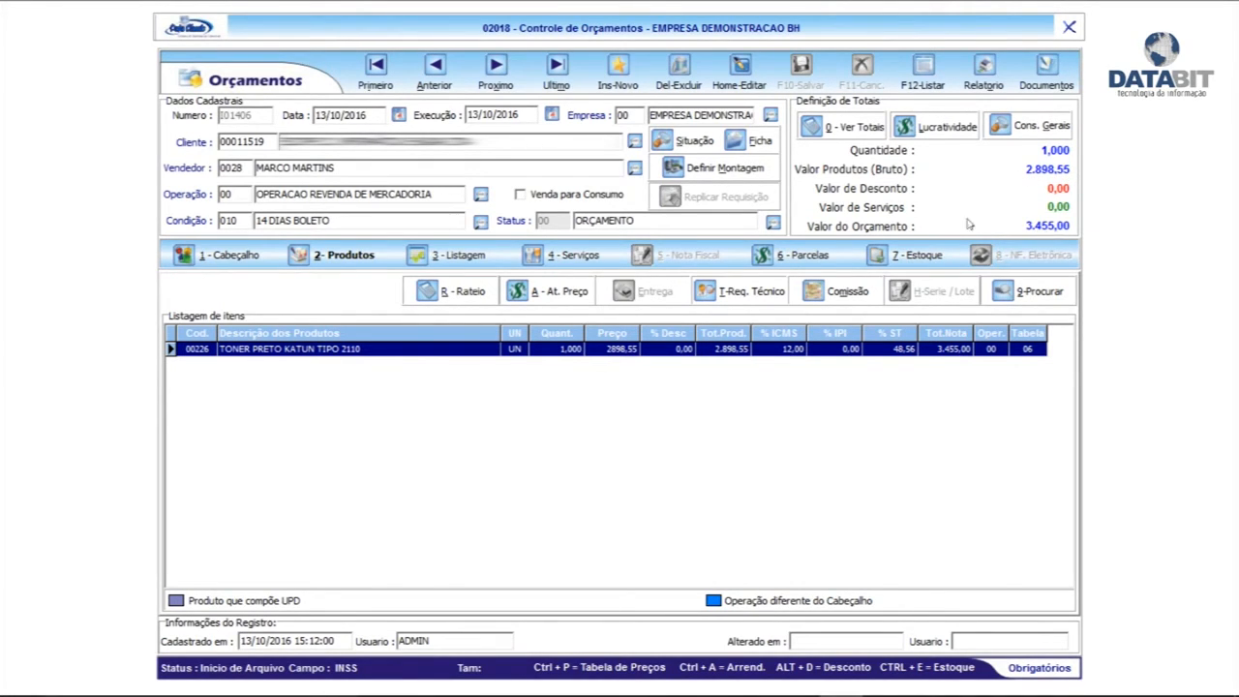
Review the quote's totals breakdown, including the ICMS substitution base and value
{"action": "left_click", "coordinate": [855, 129]}
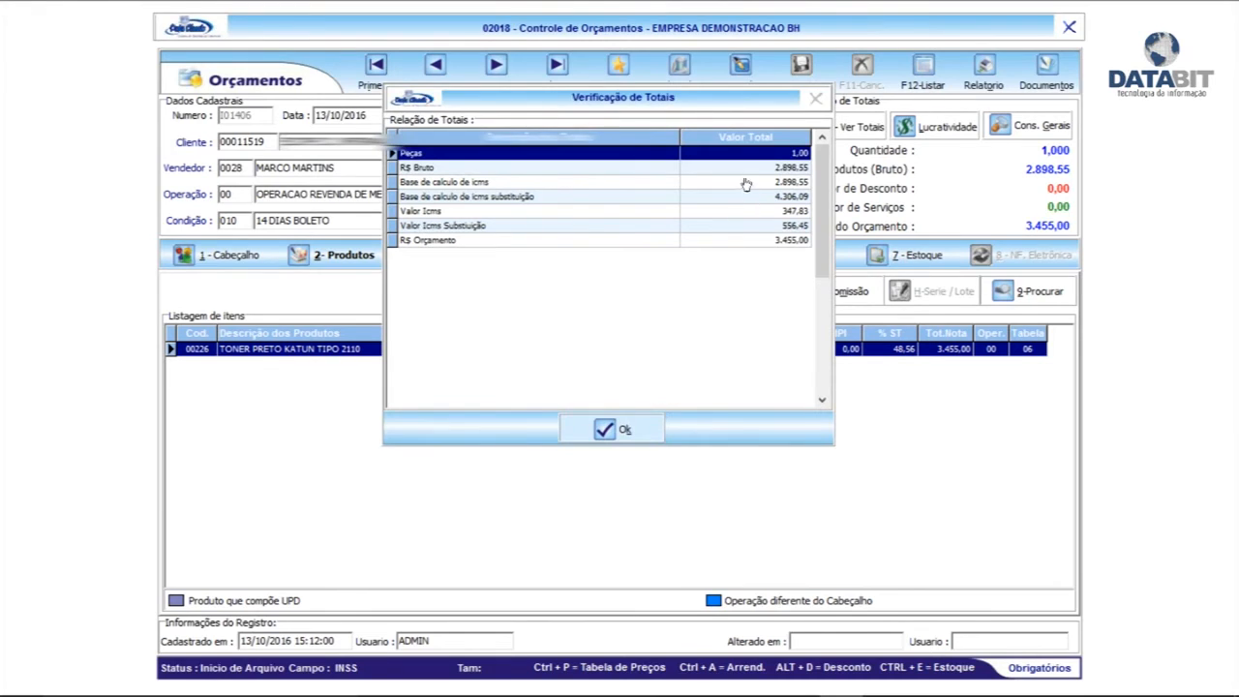
{"action": "left_click", "coordinate": [608, 197]}
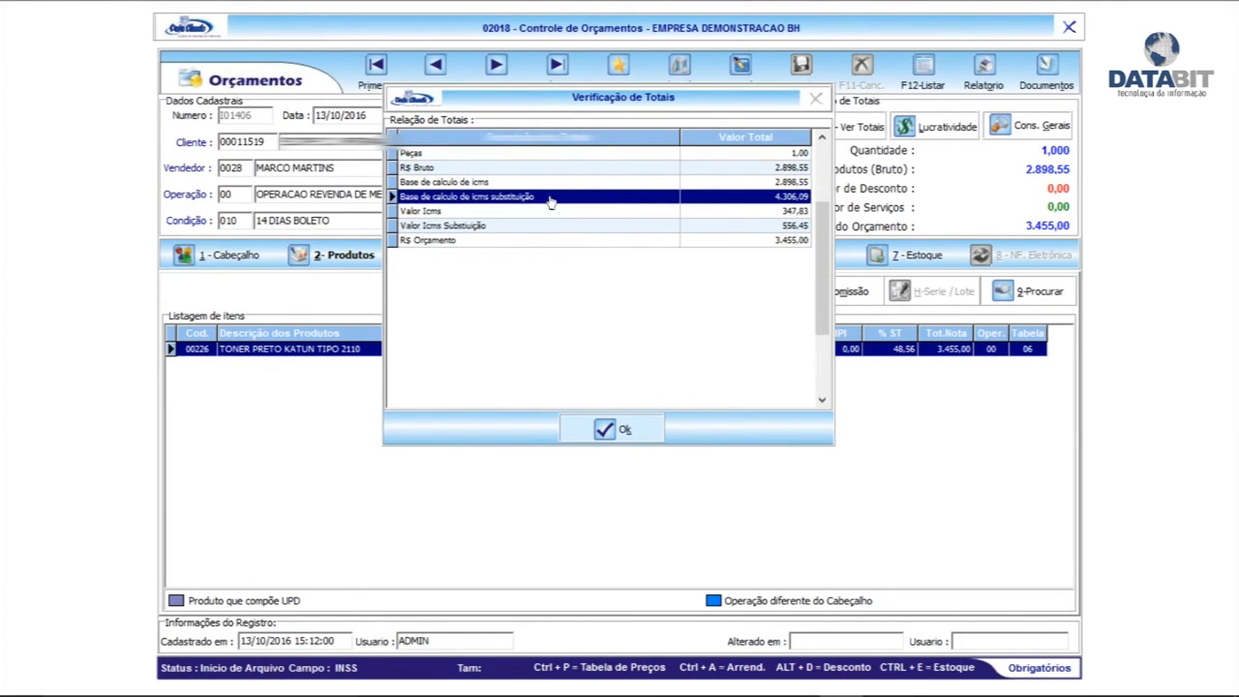
{"action": "left_click", "coordinate": [515, 226]}
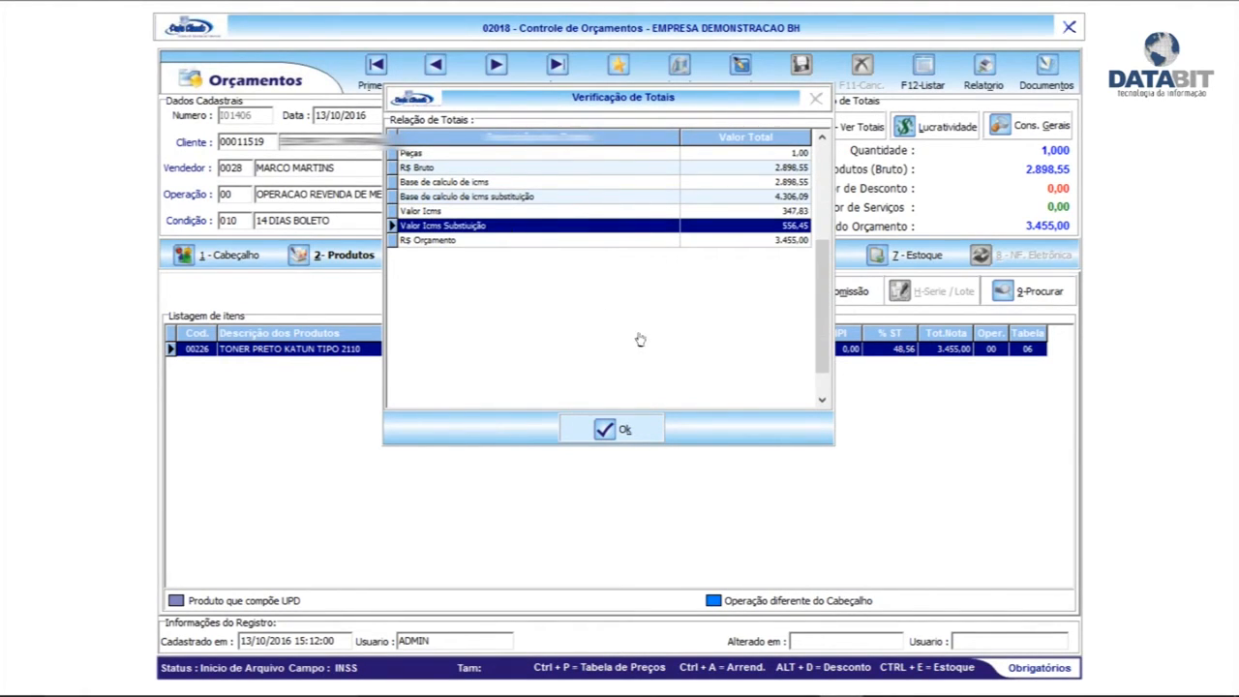
{"action": "left_click", "coordinate": [618, 429]}
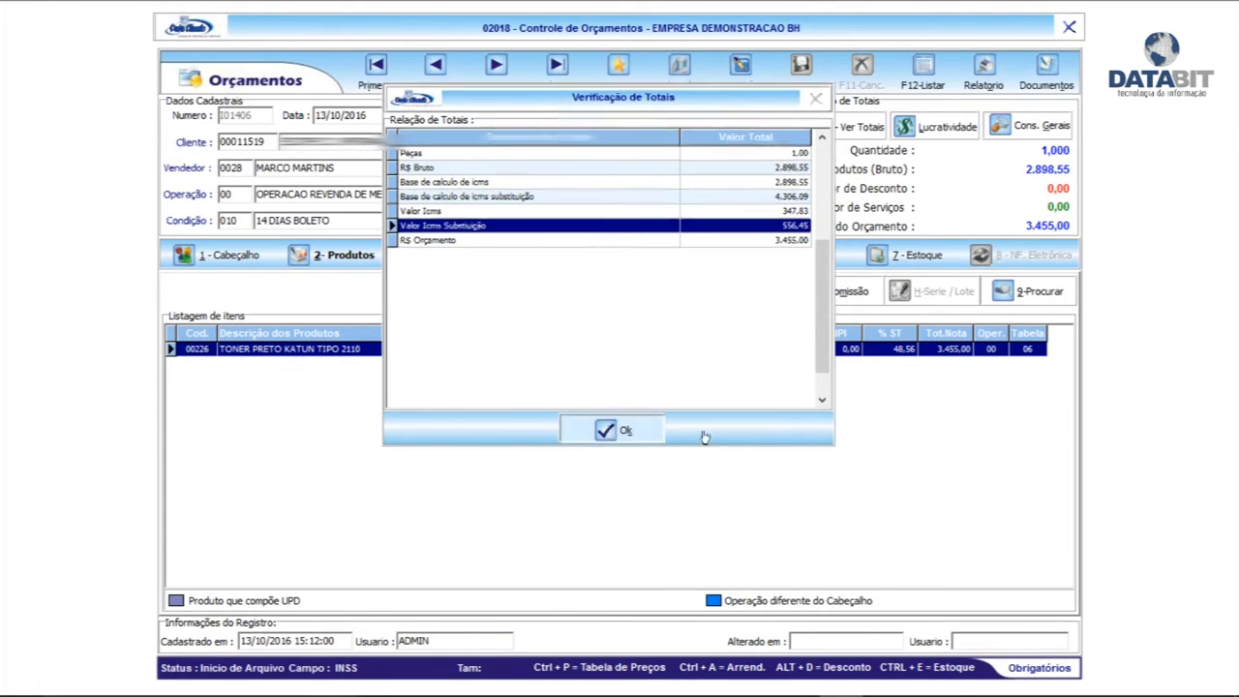
Reprice the toner item at 271,86 from price table 04 and save it
{"action": "left_click", "coordinate": [743, 71]}
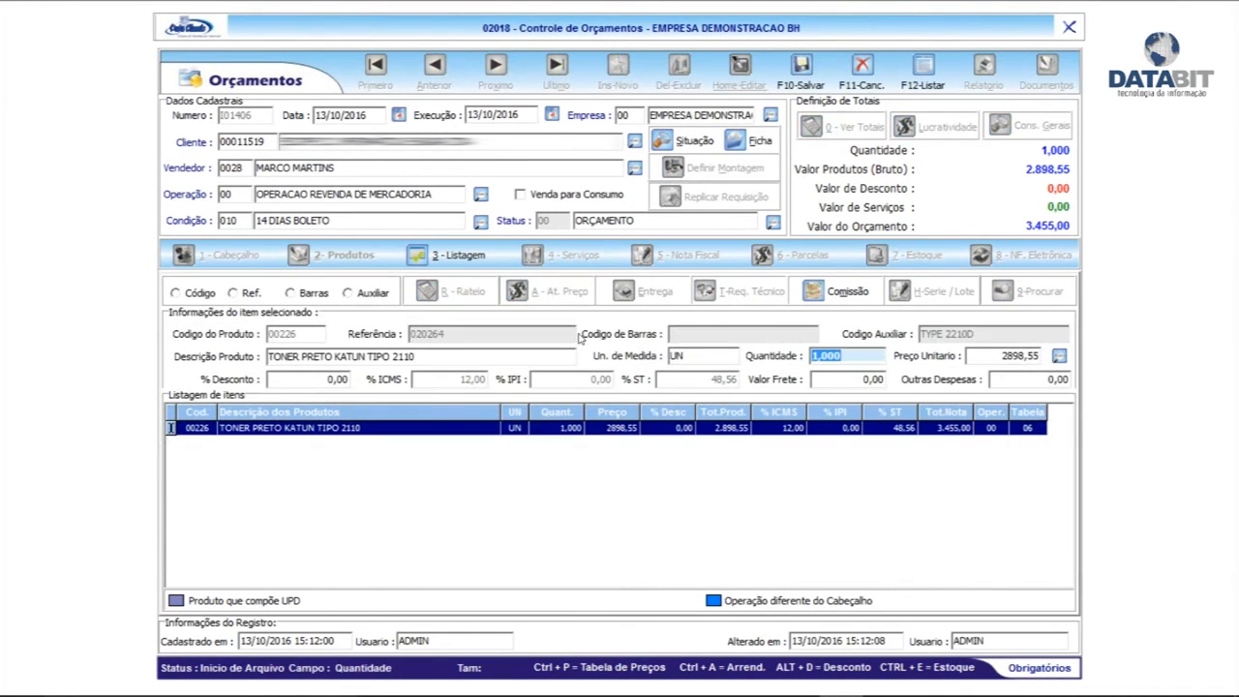
{"action": "left_click", "coordinate": [1059, 356]}
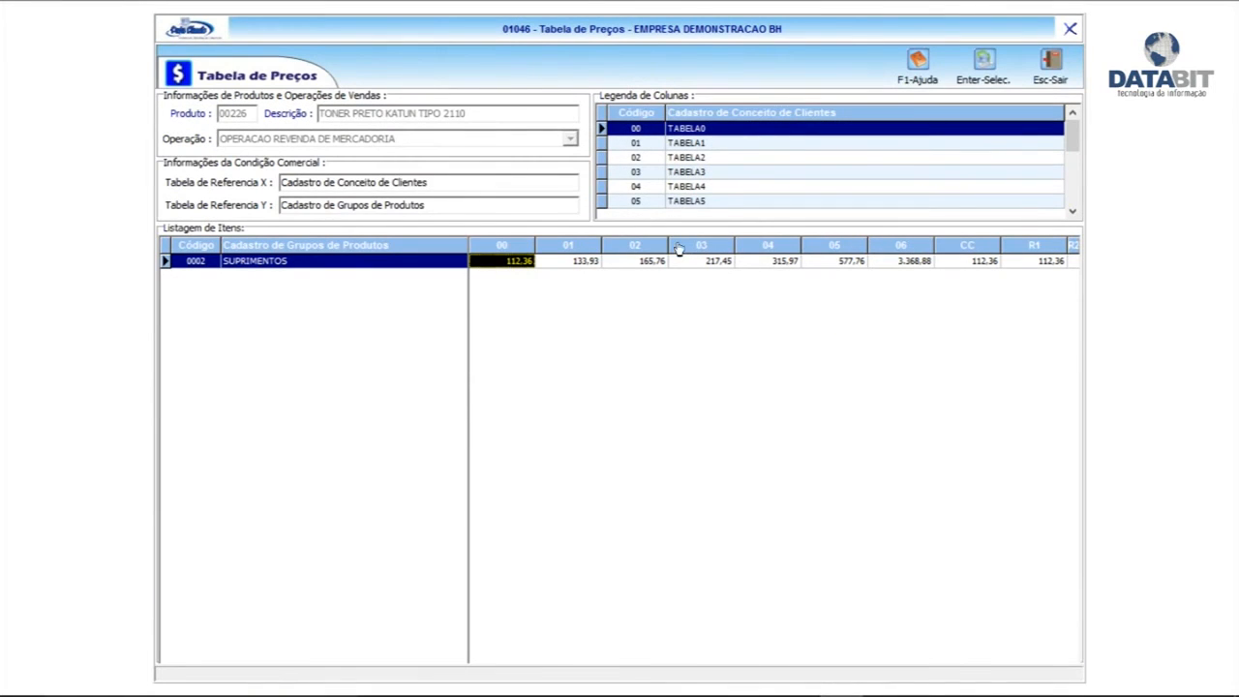
{"action": "double_click", "coordinate": [770, 261]}
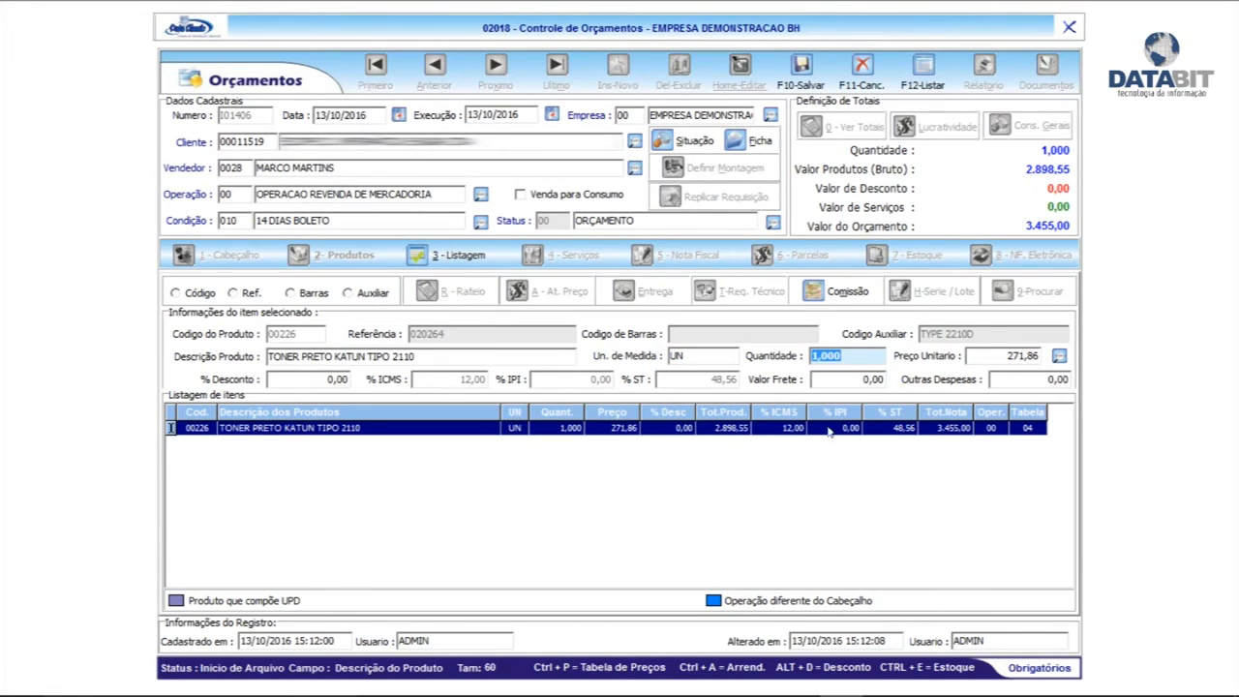
{"action": "left_click", "coordinate": [779, 83]}
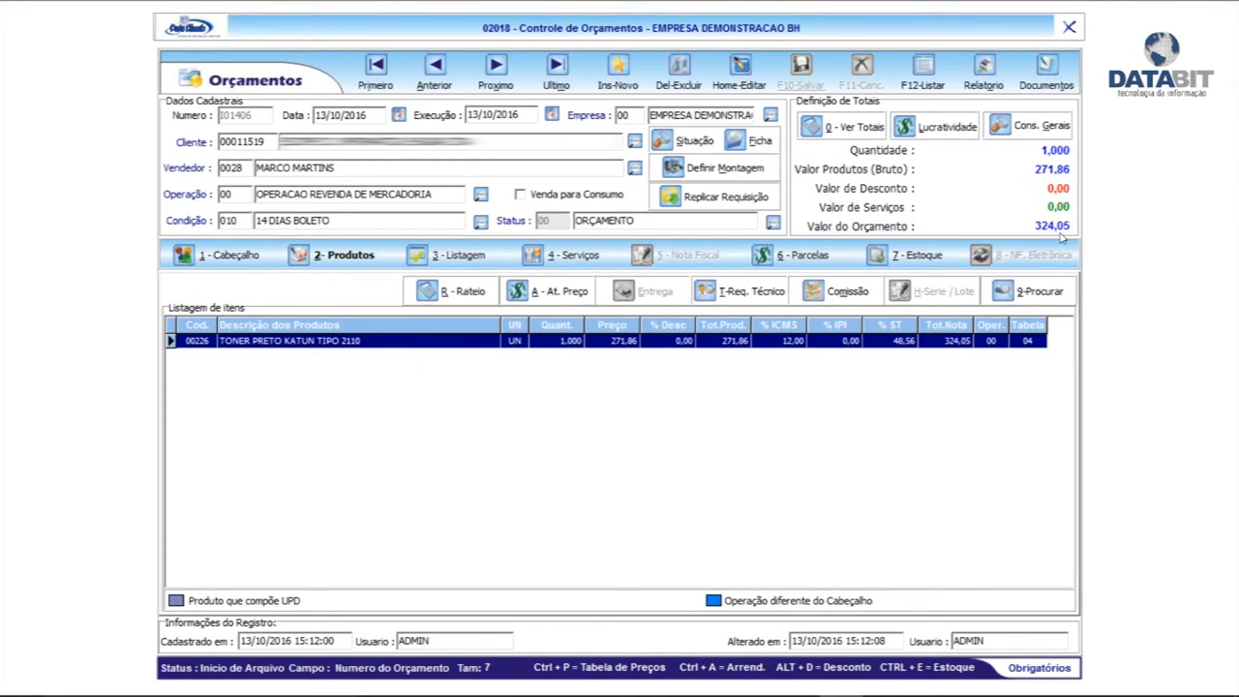
Check the updated 324,05 totals, then return to the quote's header details
{"action": "left_click", "coordinate": [831, 130]}
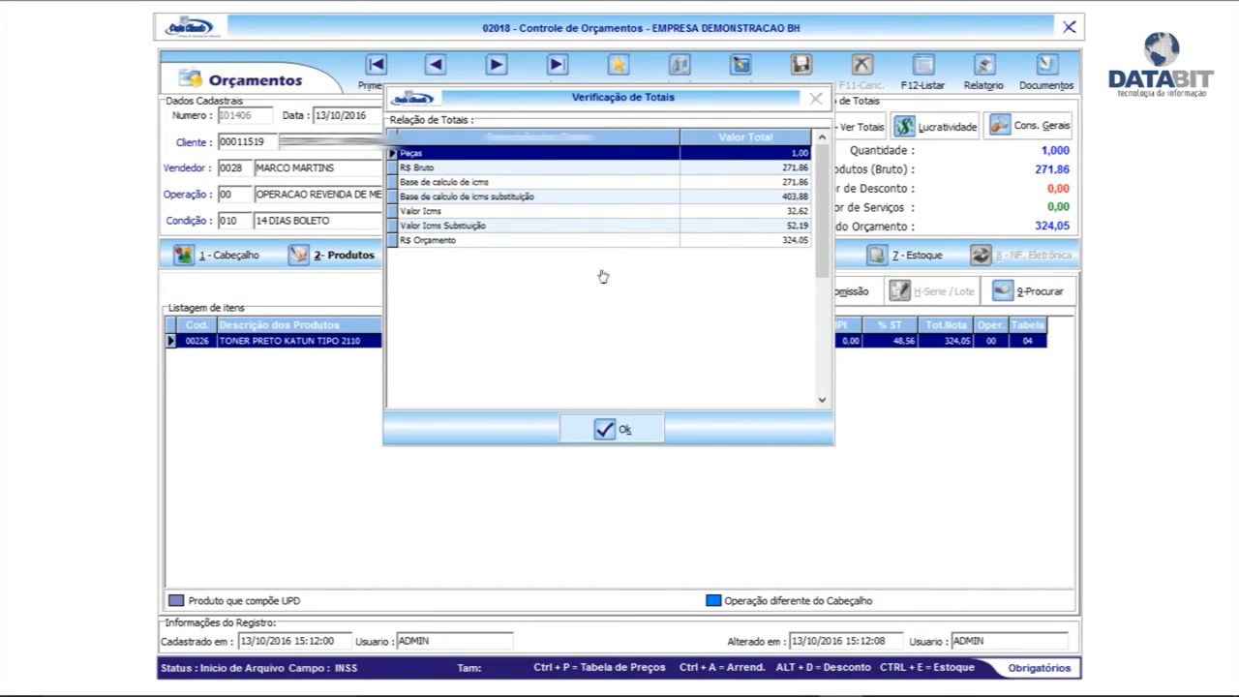
{"action": "left_click", "coordinate": [620, 431]}
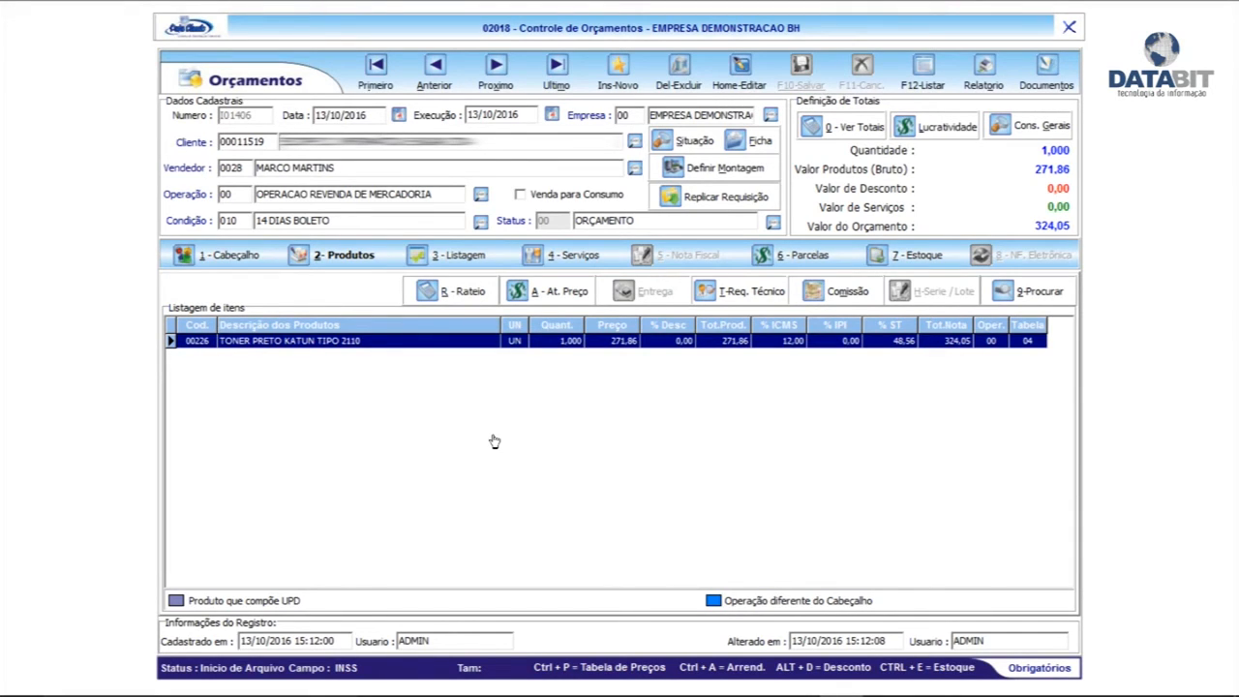
{"action": "left_click", "coordinate": [228, 255]}
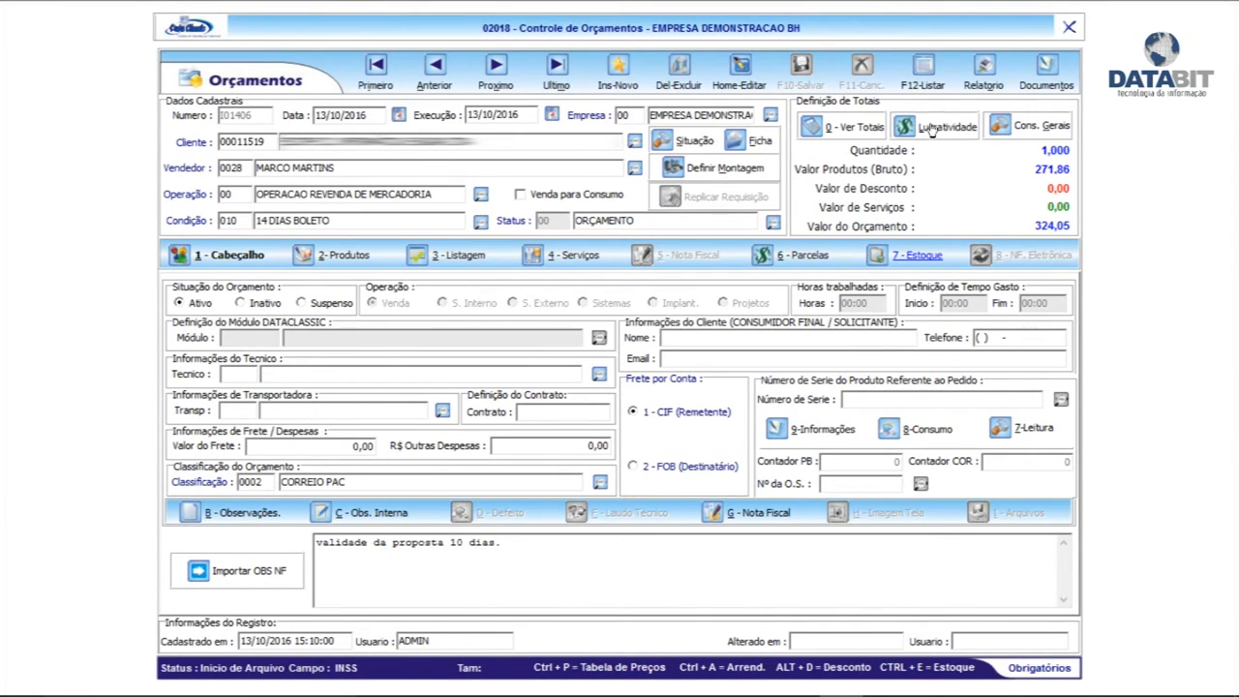
{"action": "left_click", "coordinate": [932, 129]}
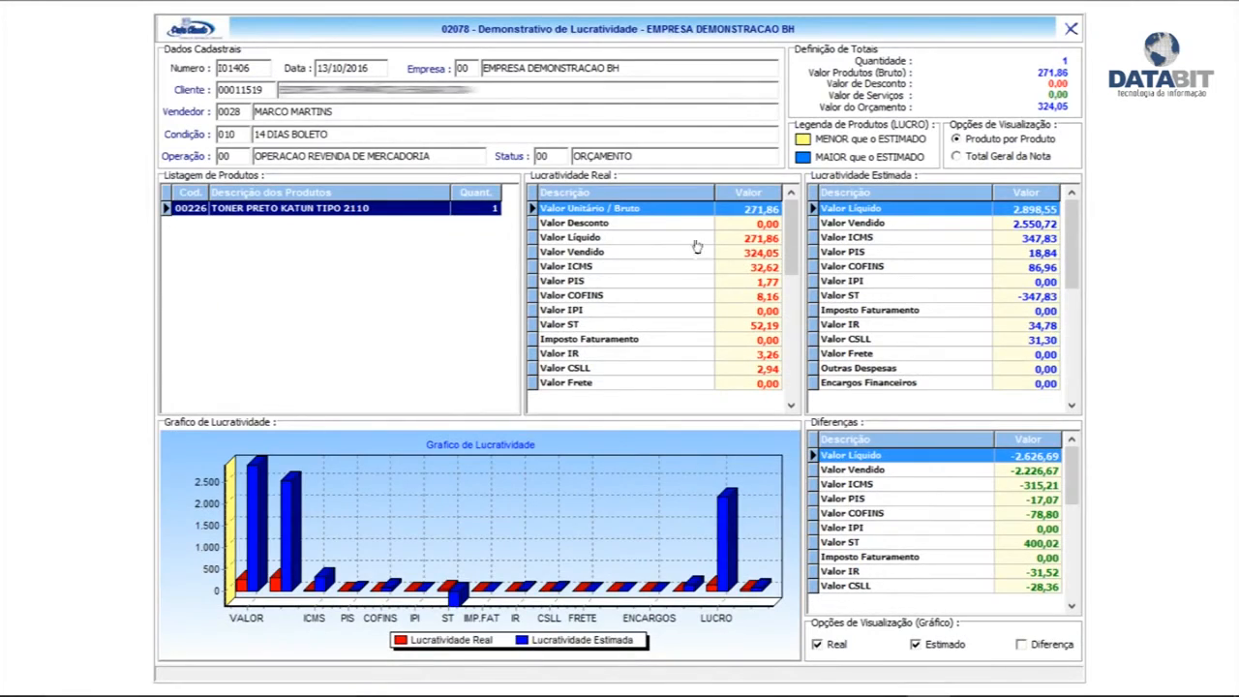
{"action": "left_click", "coordinate": [690, 224]}
{"action": "scroll", "coordinate": [717, 301], "scroll_direction": "down", "scroll_amount": 1}
{"action": "scroll", "coordinate": [714, 302], "scroll_direction": "up", "scroll_amount": 2}
{"action": "scroll", "coordinate": [714, 302], "scroll_direction": "down", "scroll_amount": 4}
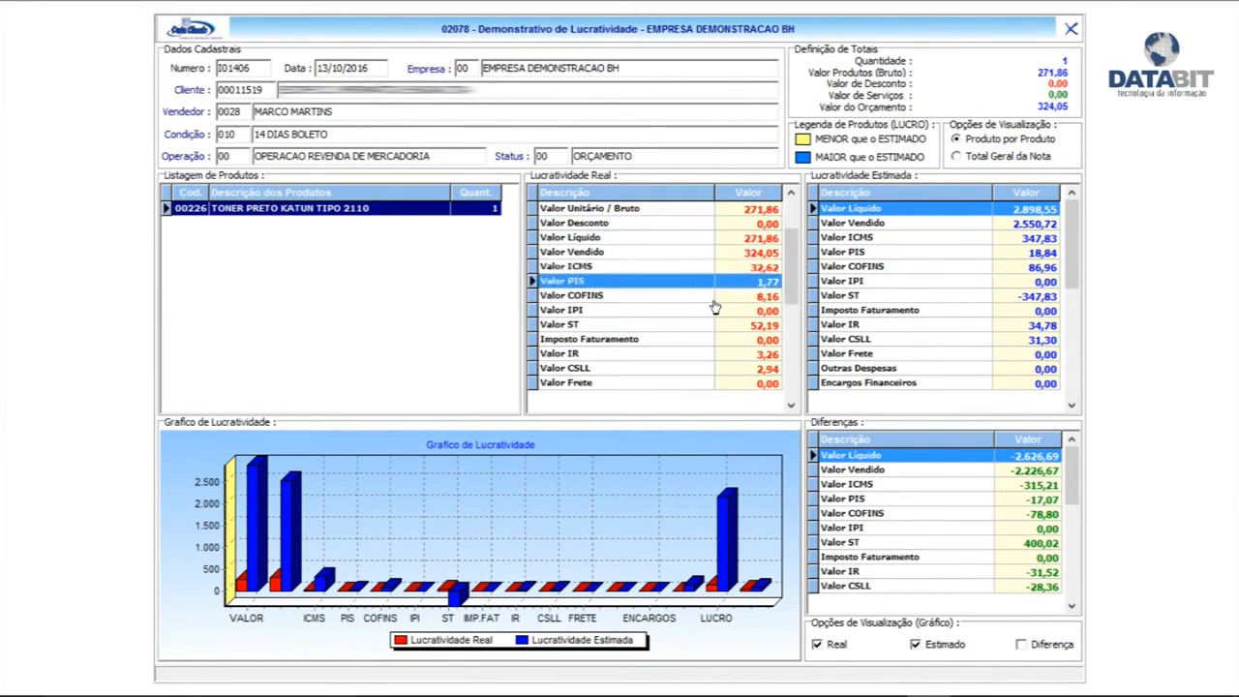
{"action": "scroll", "coordinate": [717, 304], "scroll_direction": "up", "scroll_amount": 4}
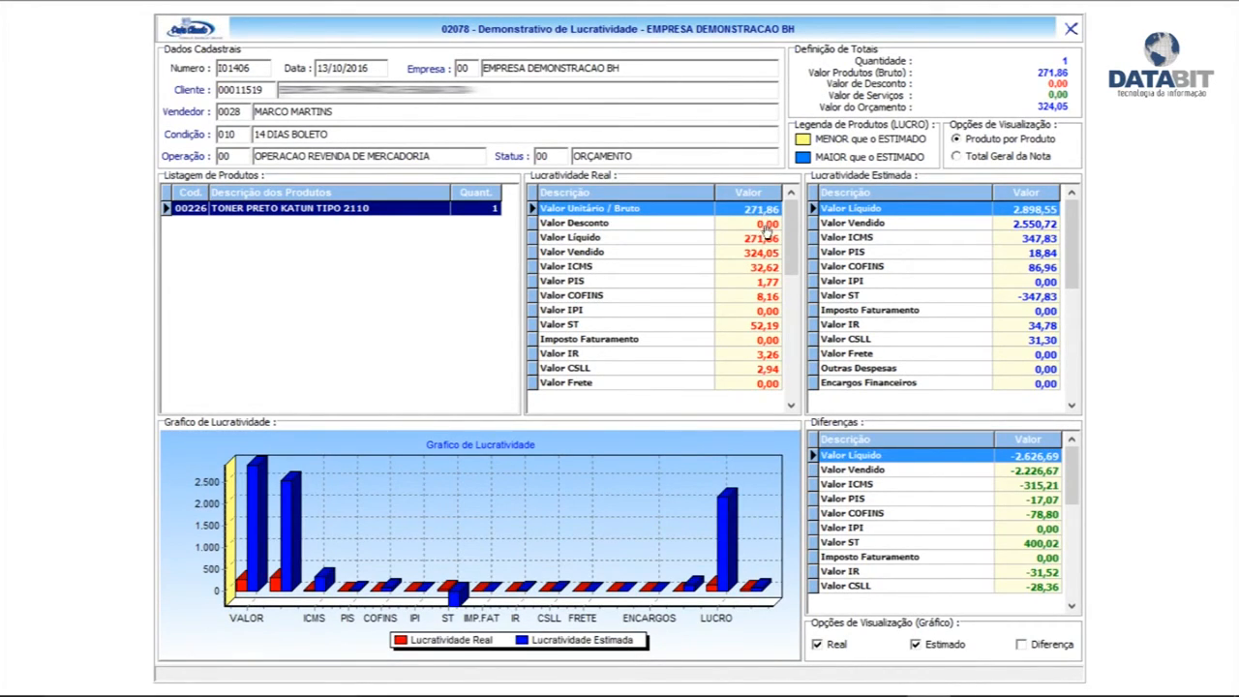
{"action": "left_click", "coordinate": [747, 255]}
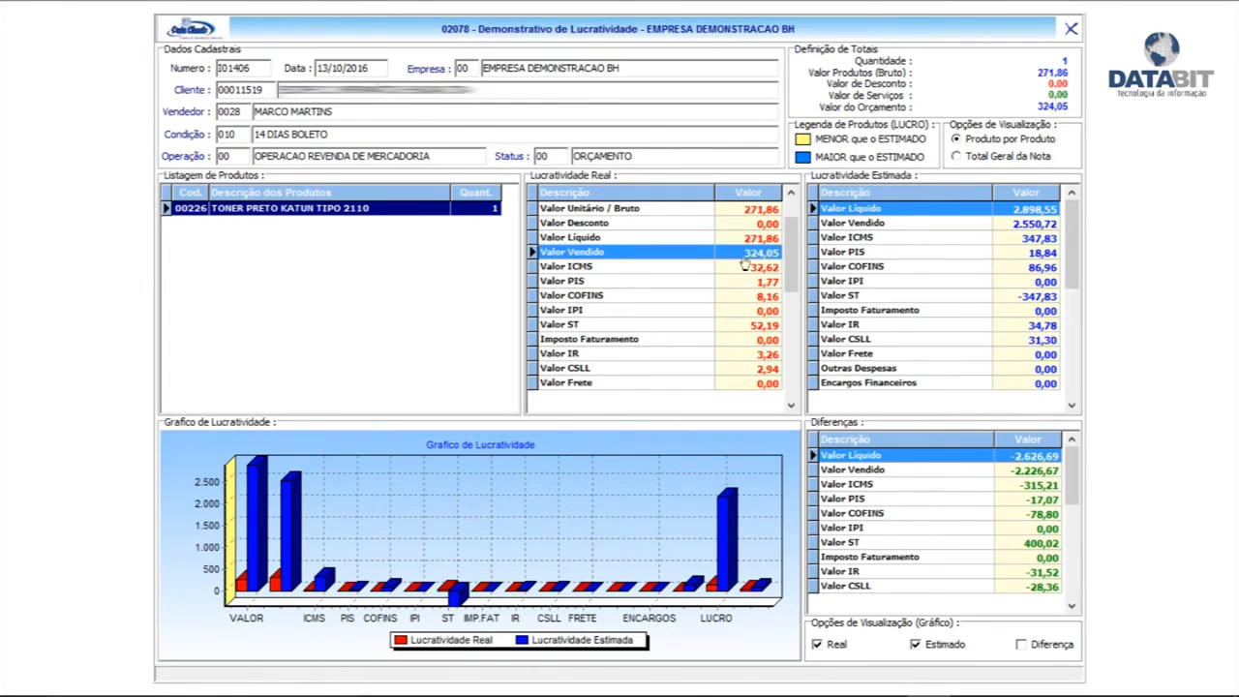
{"action": "scroll", "coordinate": [740, 285], "scroll_direction": "down", "scroll_amount": 1}
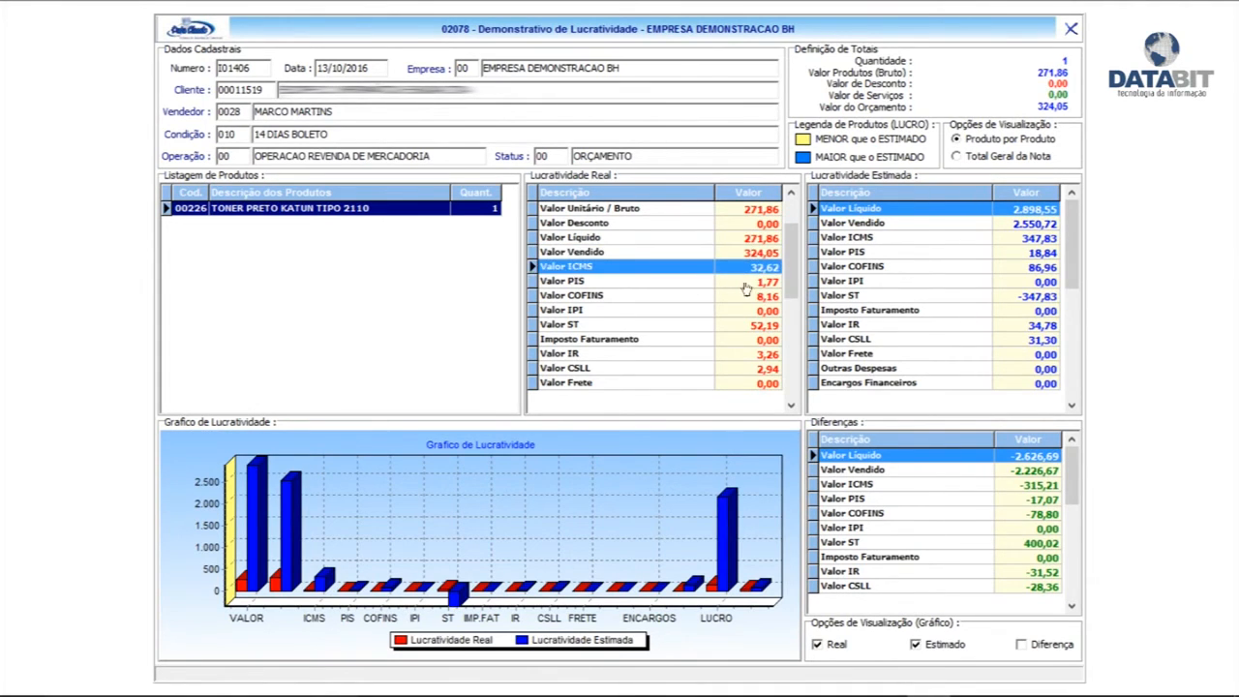
{"action": "scroll", "coordinate": [746, 295], "scroll_direction": "down", "scroll_amount": 1}
{"action": "scroll", "coordinate": [748, 307], "scroll_direction": "down", "scroll_amount": 1}
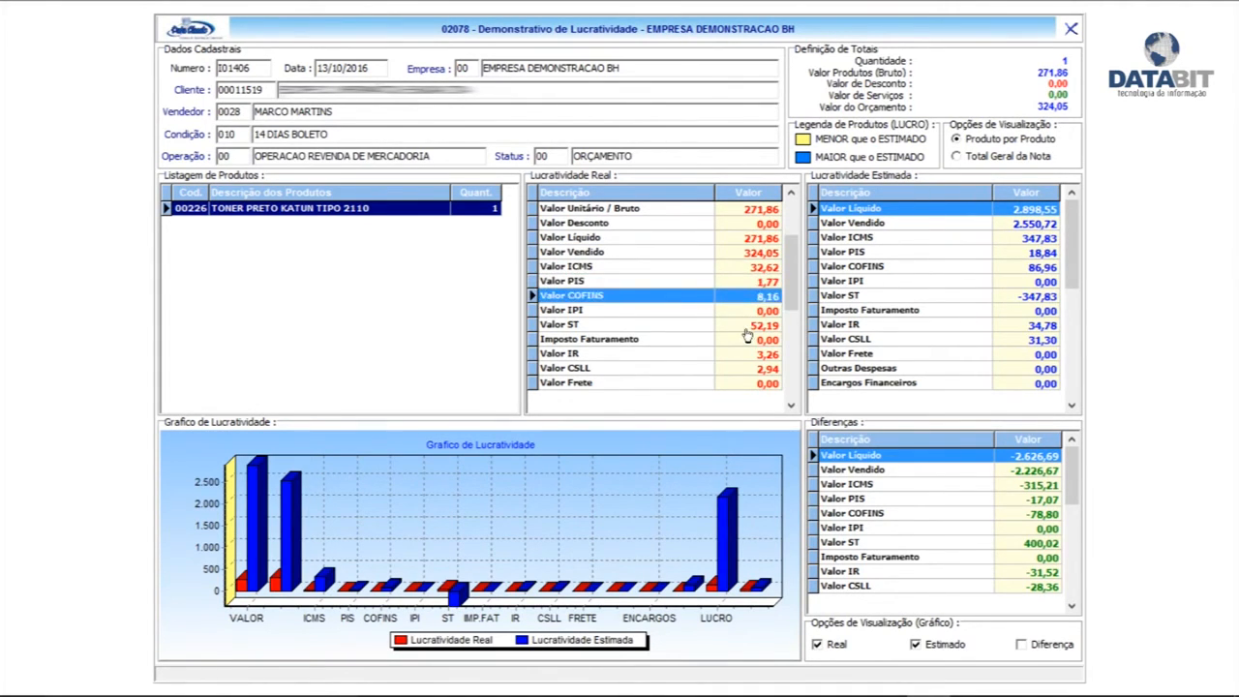
{"action": "scroll", "coordinate": [710, 329], "scroll_direction": "down", "scroll_amount": 2}
{"action": "scroll", "coordinate": [741, 368], "scroll_direction": "down", "scroll_amount": 1}
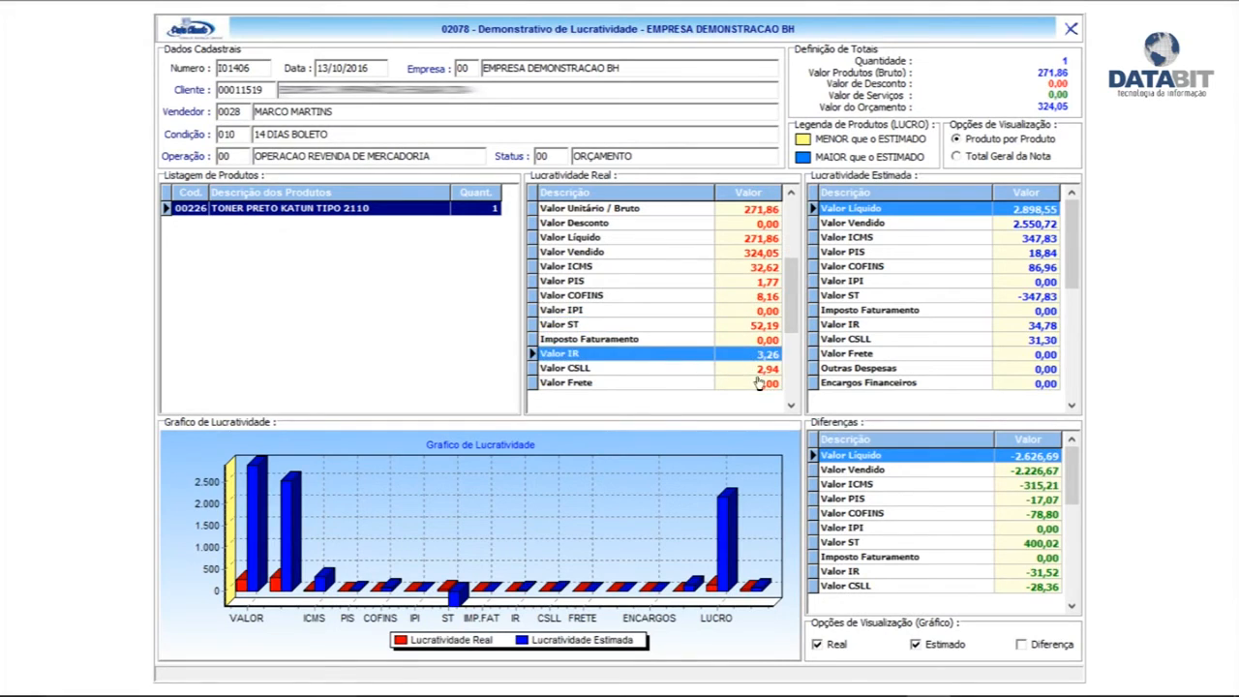
{"action": "scroll", "coordinate": [760, 382], "scroll_direction": "down", "scroll_amount": 1}
{"action": "scroll", "coordinate": [756, 349], "scroll_direction": "down", "scroll_amount": 7}
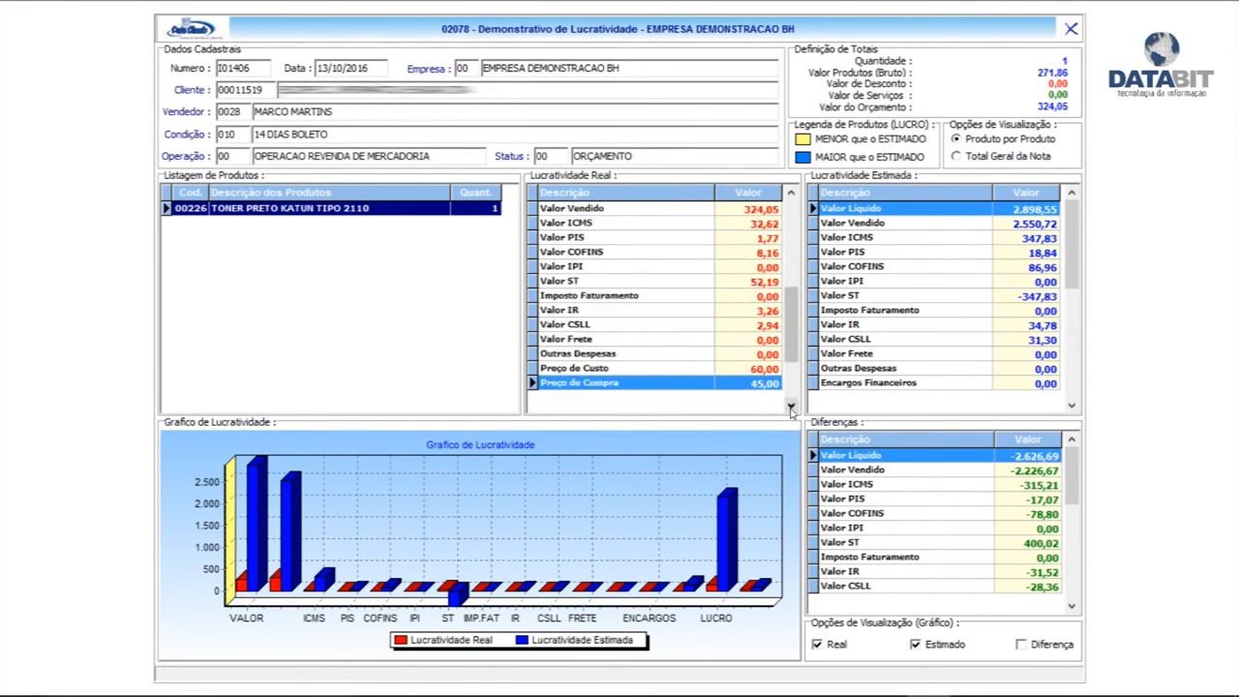
{"action": "left_click", "coordinate": [752, 340]}
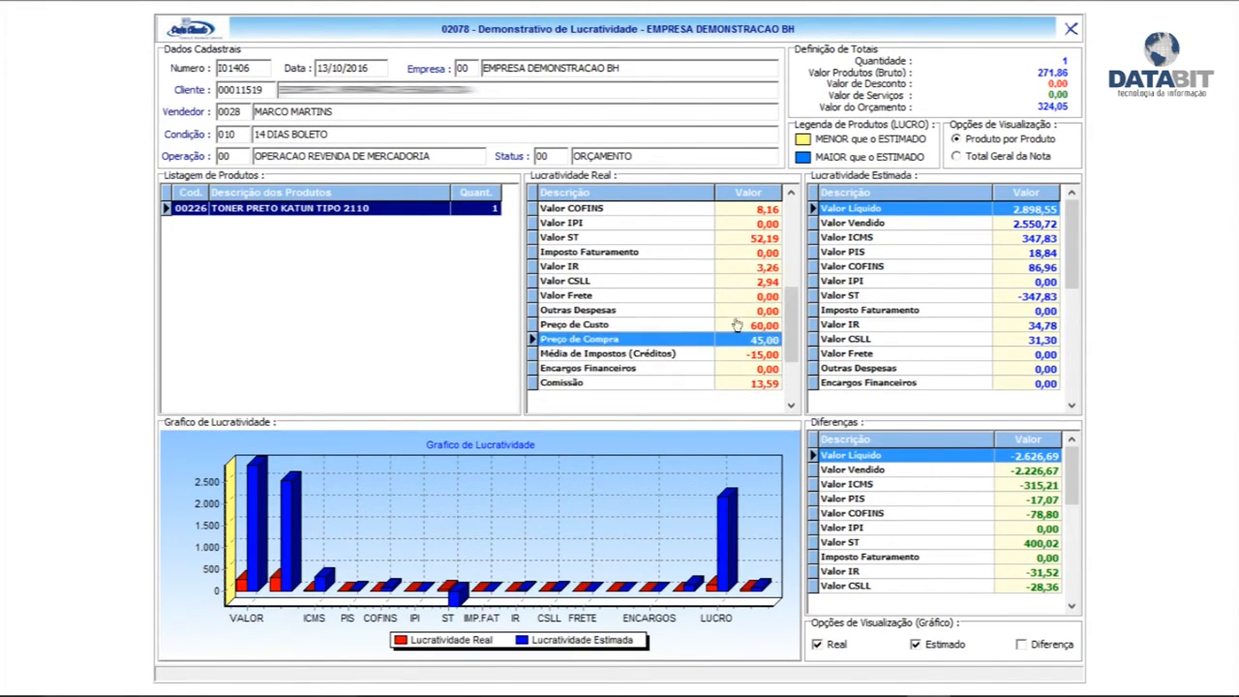
{"action": "left_click", "coordinate": [761, 356]}
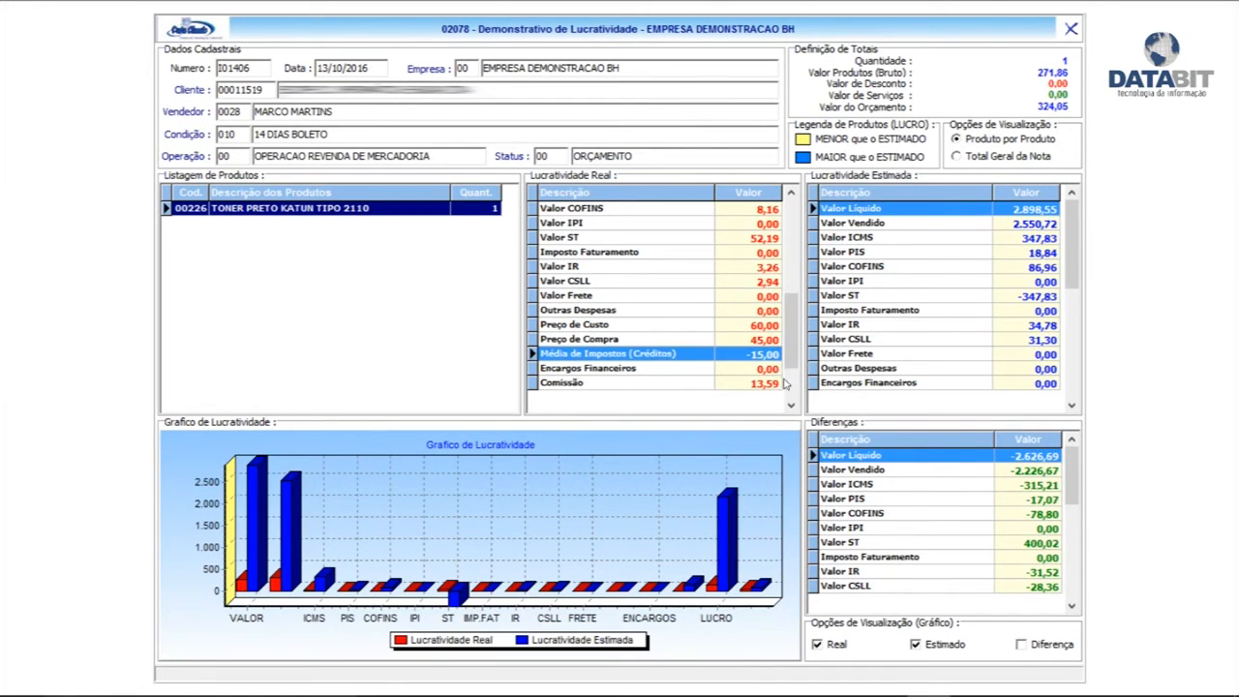
{"action": "scroll", "coordinate": [791, 408], "scroll_direction": "down", "scroll_amount": 4}
{"action": "scroll", "coordinate": [791, 412], "scroll_direction": "down", "scroll_amount": 1}
{"action": "left_click", "coordinate": [719, 354]}
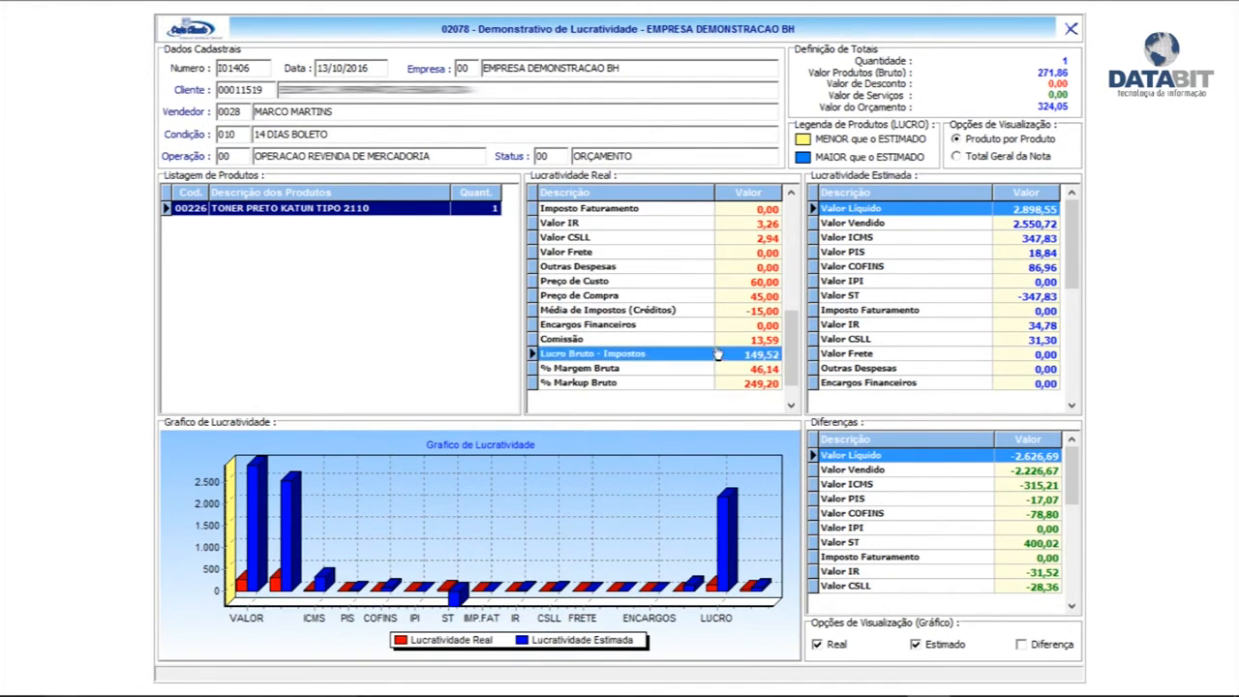
{"action": "left_click", "coordinate": [721, 340]}
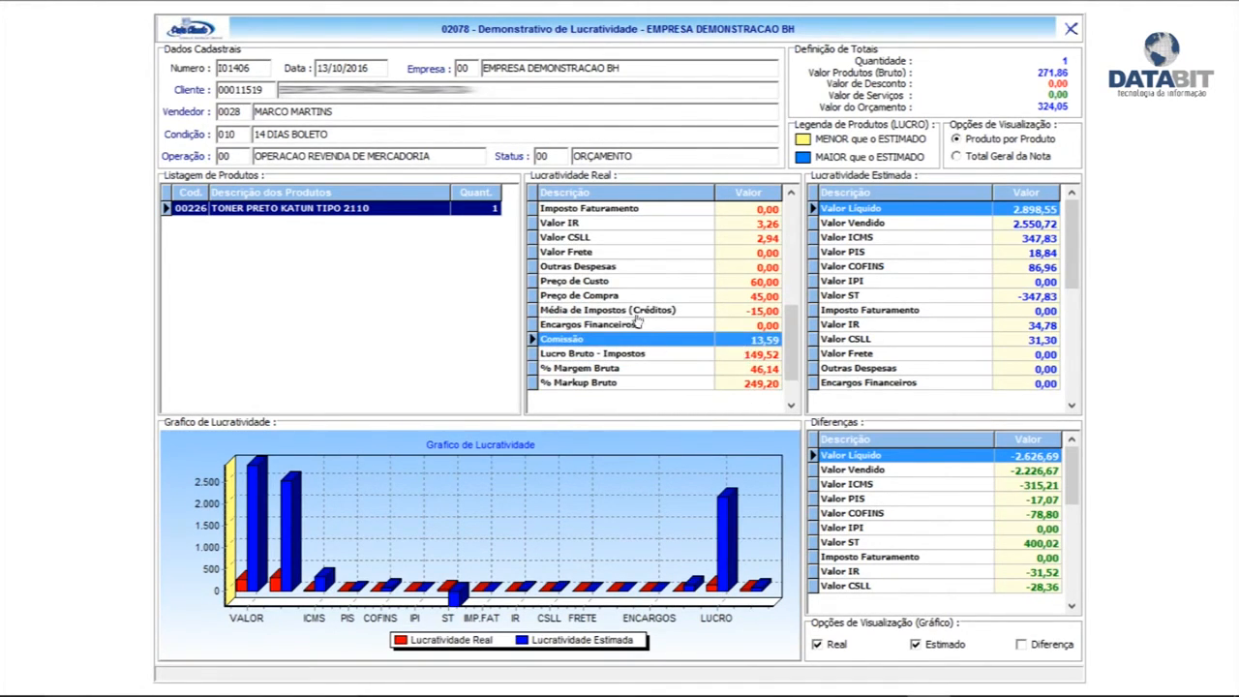
{"action": "left_click", "coordinate": [752, 356]}
{"action": "left_click", "coordinate": [747, 371]}
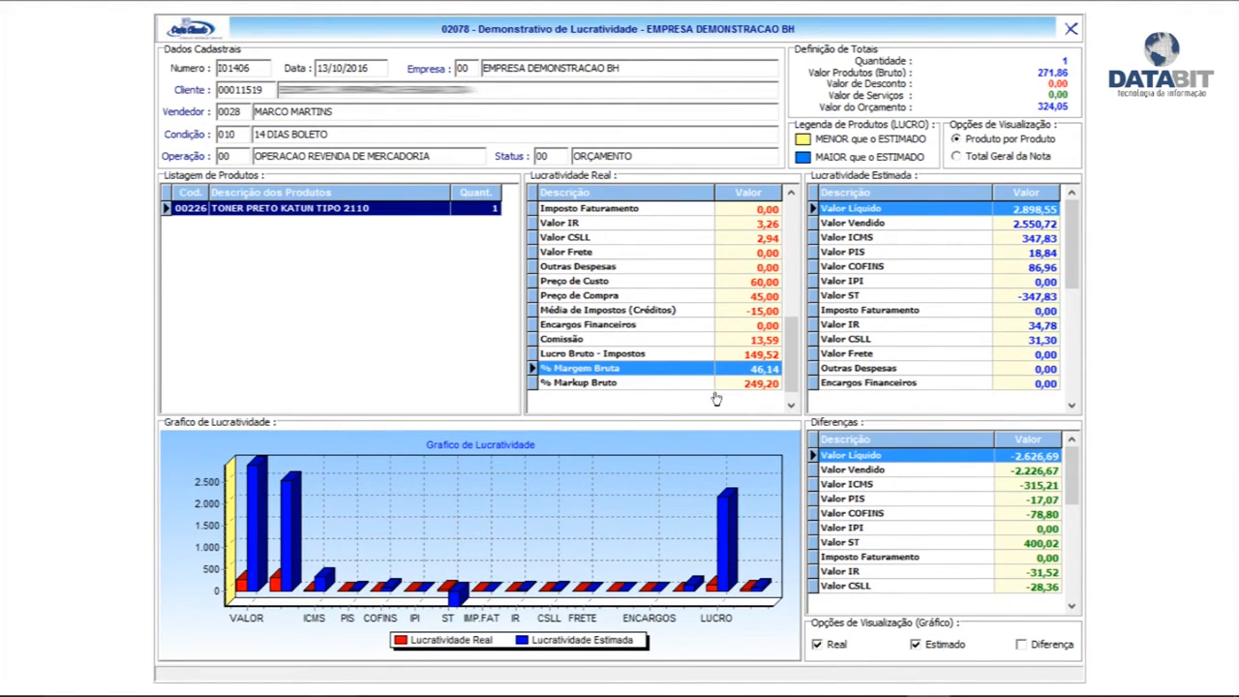
{"action": "left_click", "coordinate": [746, 386]}
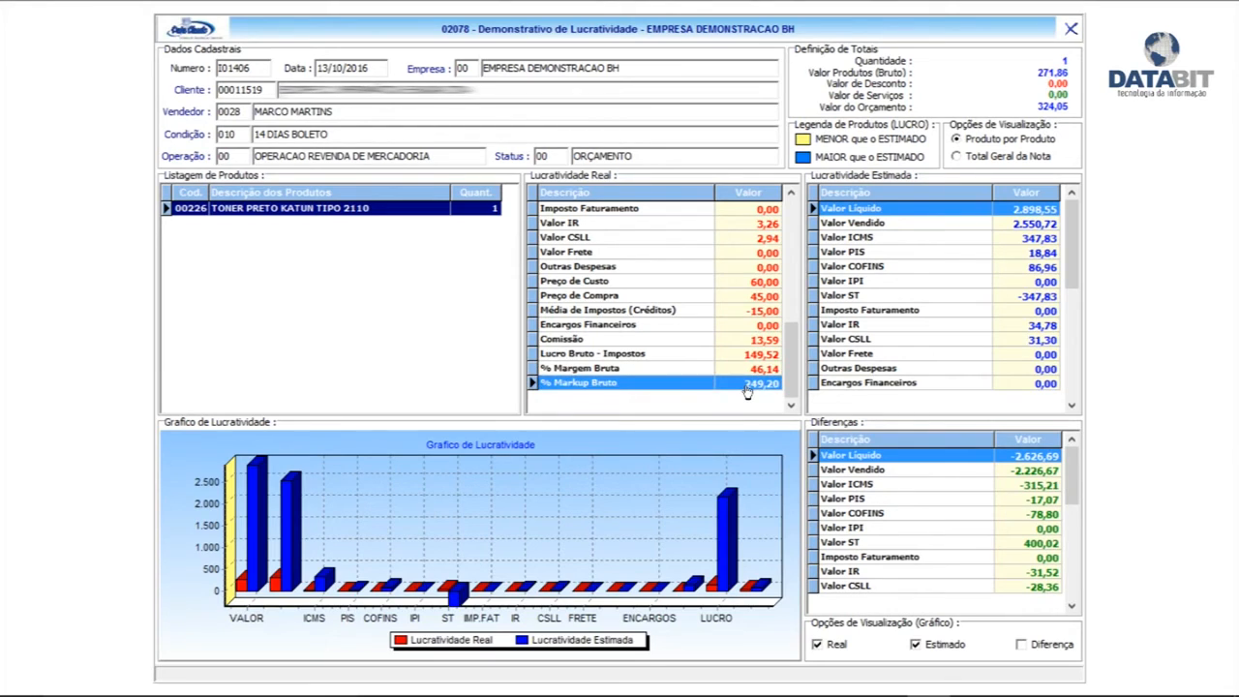
{"action": "left_click", "coordinate": [791, 221]}
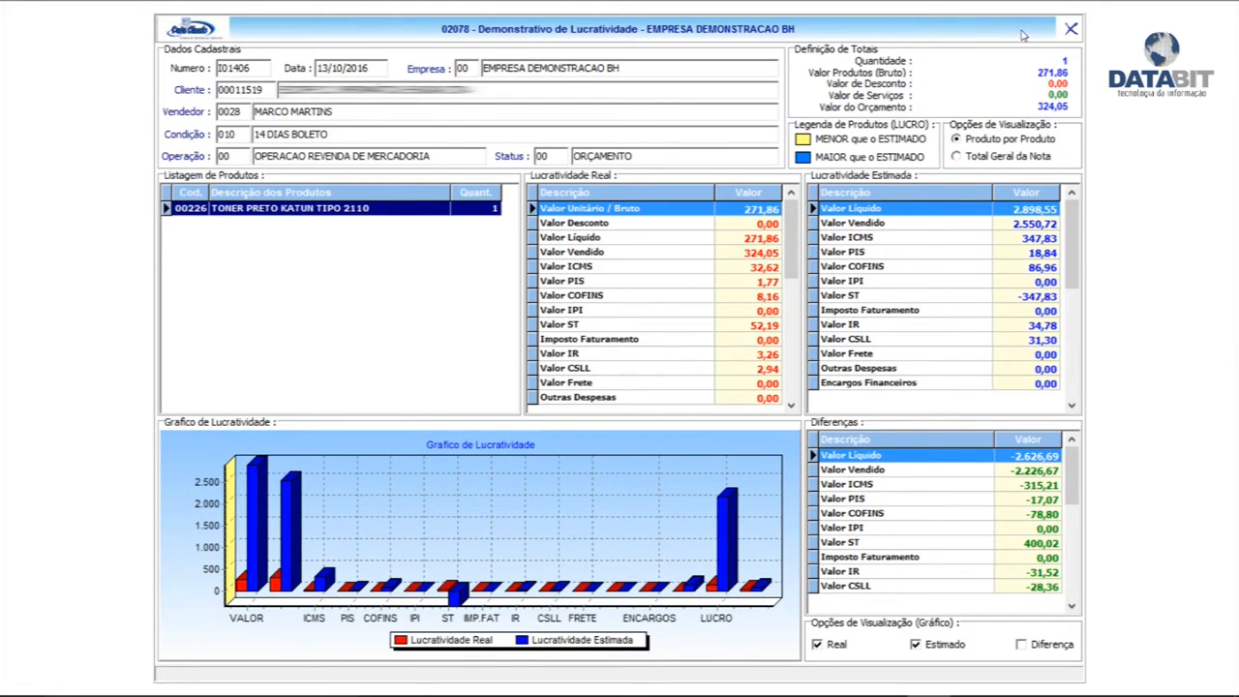
{"action": "left_click", "coordinate": [788, 392]}
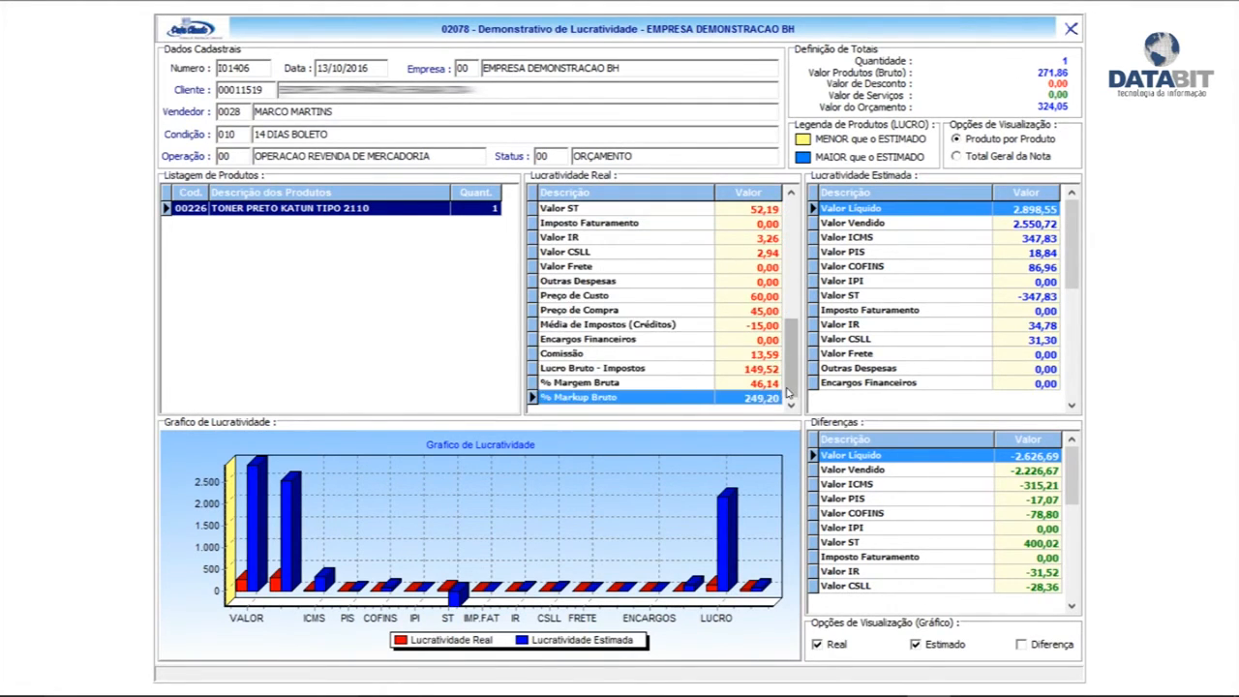
Close the profitability and quote windows and go to Controle de Telemarketing under Movimentação
{"action": "left_click", "coordinate": [1069, 29]}
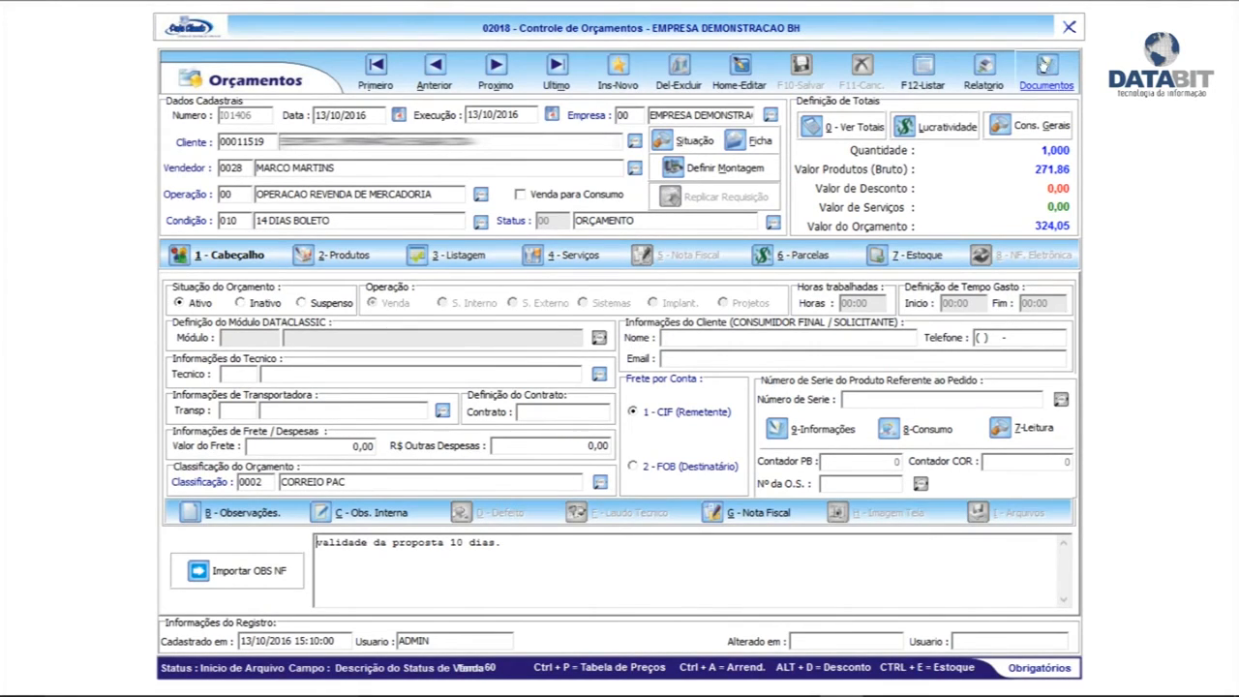
{"action": "left_click", "coordinate": [1069, 30]}
{"action": "left_click", "coordinate": [908, 283]}
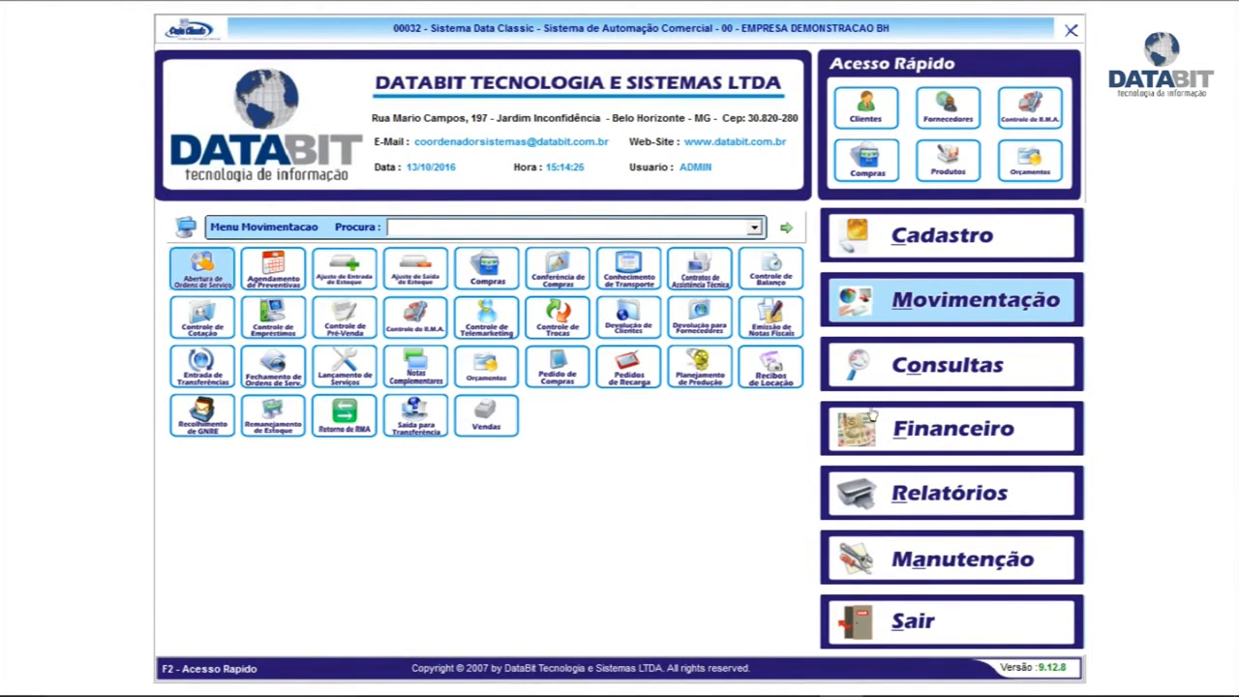
{"action": "left_click", "coordinate": [560, 350]}
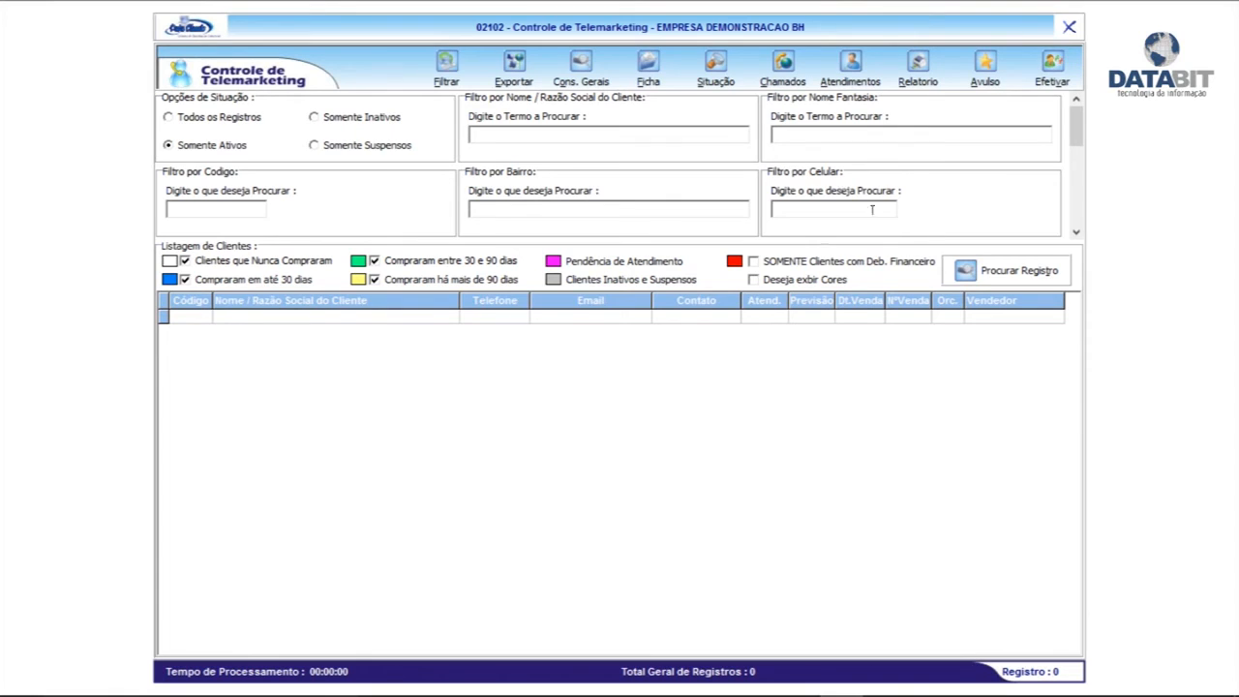
Filter the telemarketing list, colour-coded, for clients whose name contains CLIENTE
{"action": "left_click", "coordinate": [446, 68]}
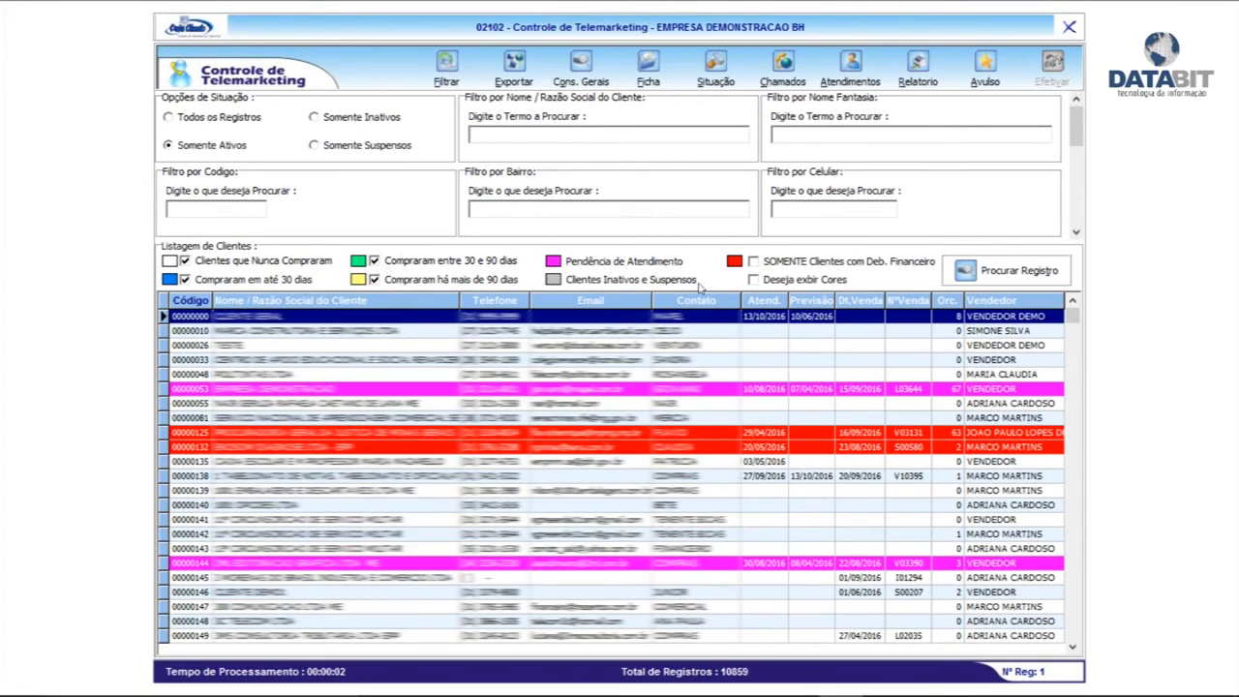
{"action": "left_click", "coordinate": [785, 283]}
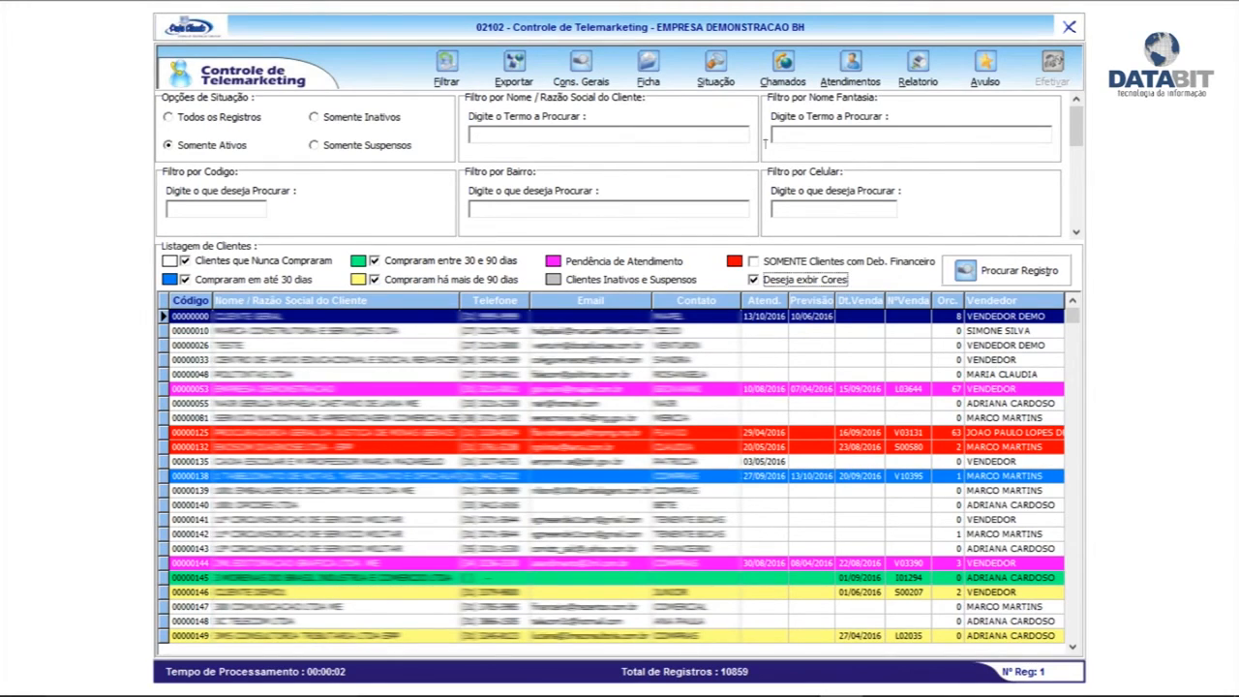
{"action": "left_click", "coordinate": [524, 202]}
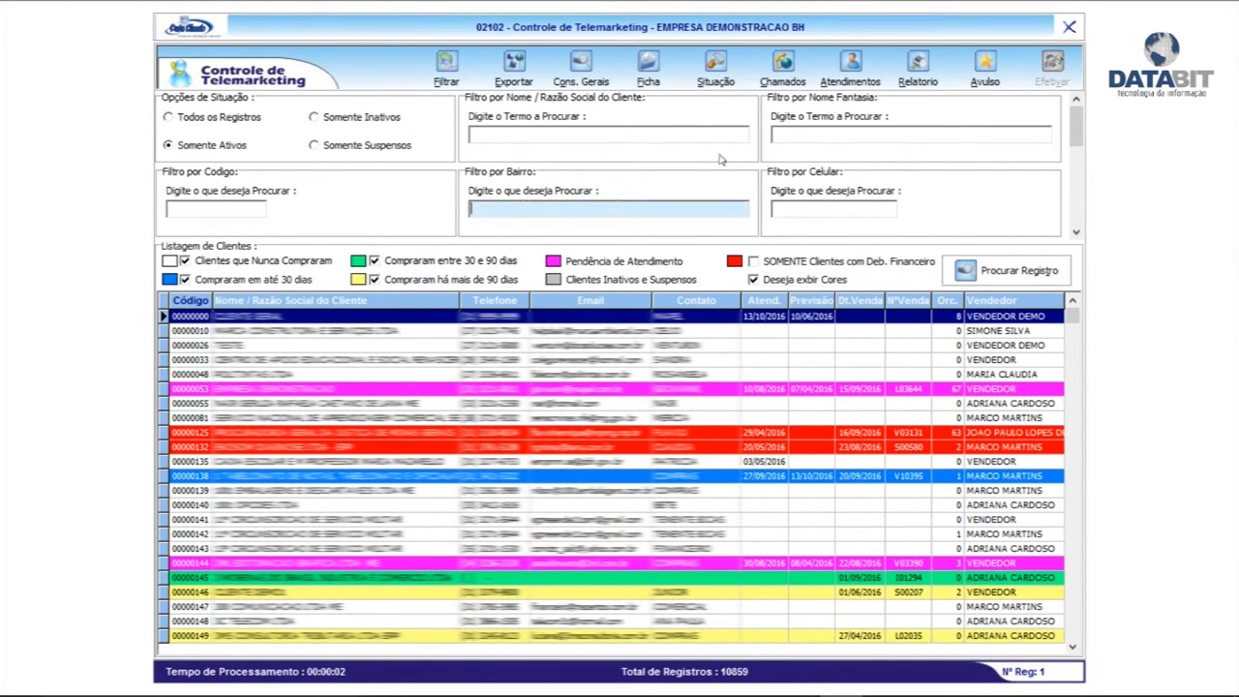
{"action": "left_click", "coordinate": [854, 134]}
{"action": "left_click", "coordinate": [500, 136]}
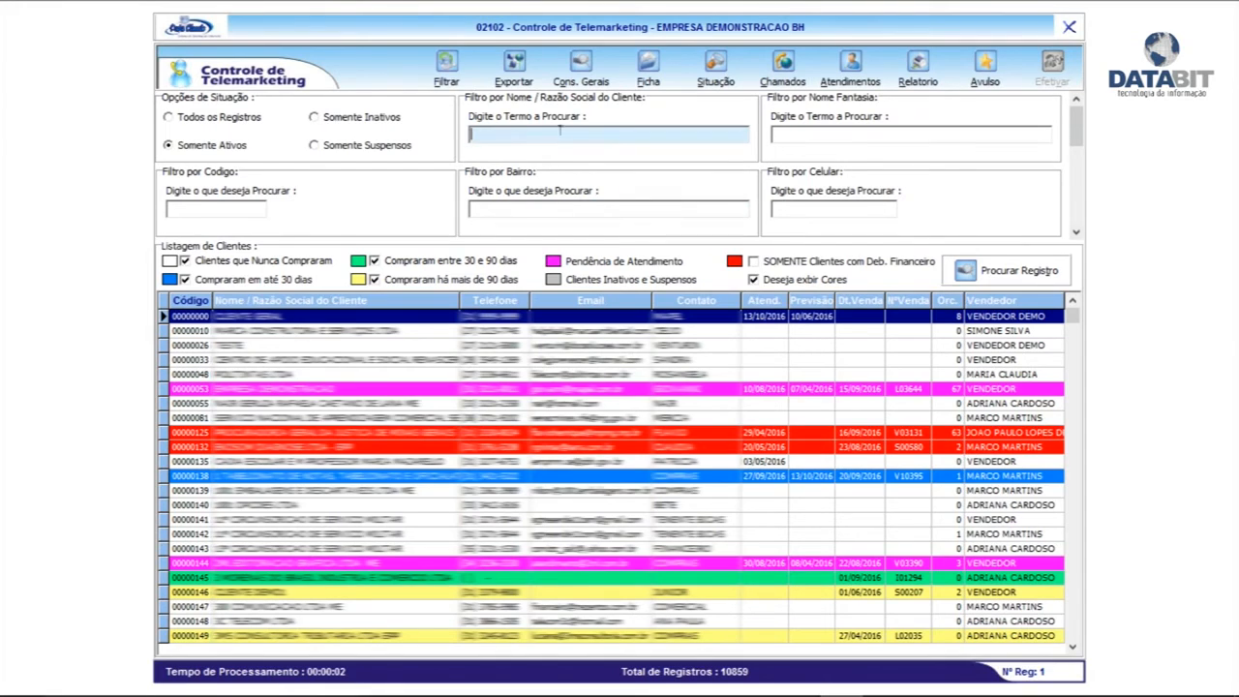
{"action": "left_click", "coordinate": [1076, 215]}
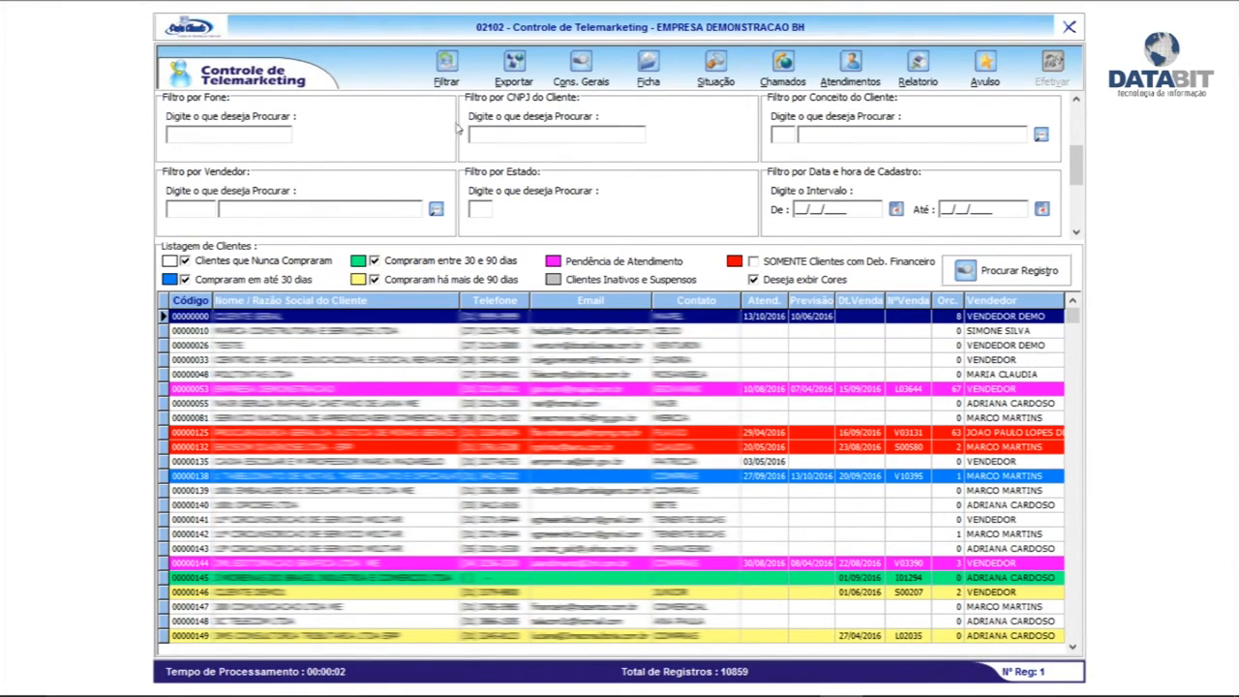
{"action": "left_click", "coordinate": [193, 206]}
{"action": "left_click_drag", "start_coordinate": [1072, 169], "coordinate": [1077, 130]}
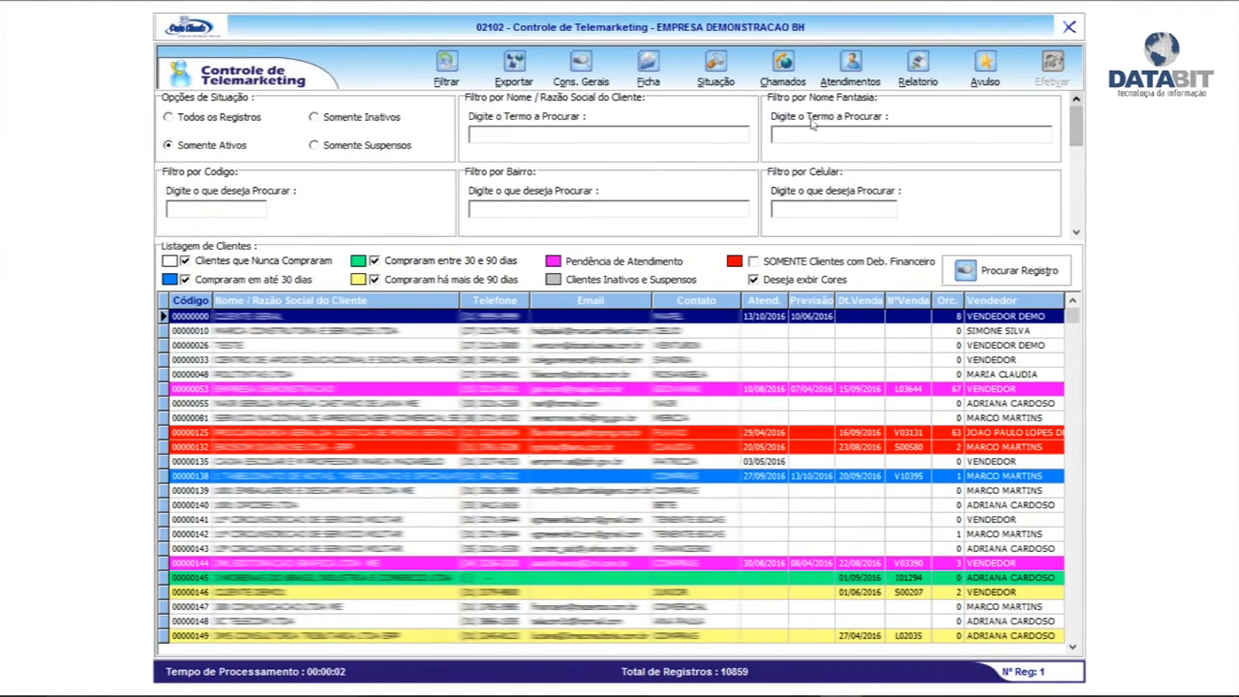
{"action": "left_click", "coordinate": [528, 132]}
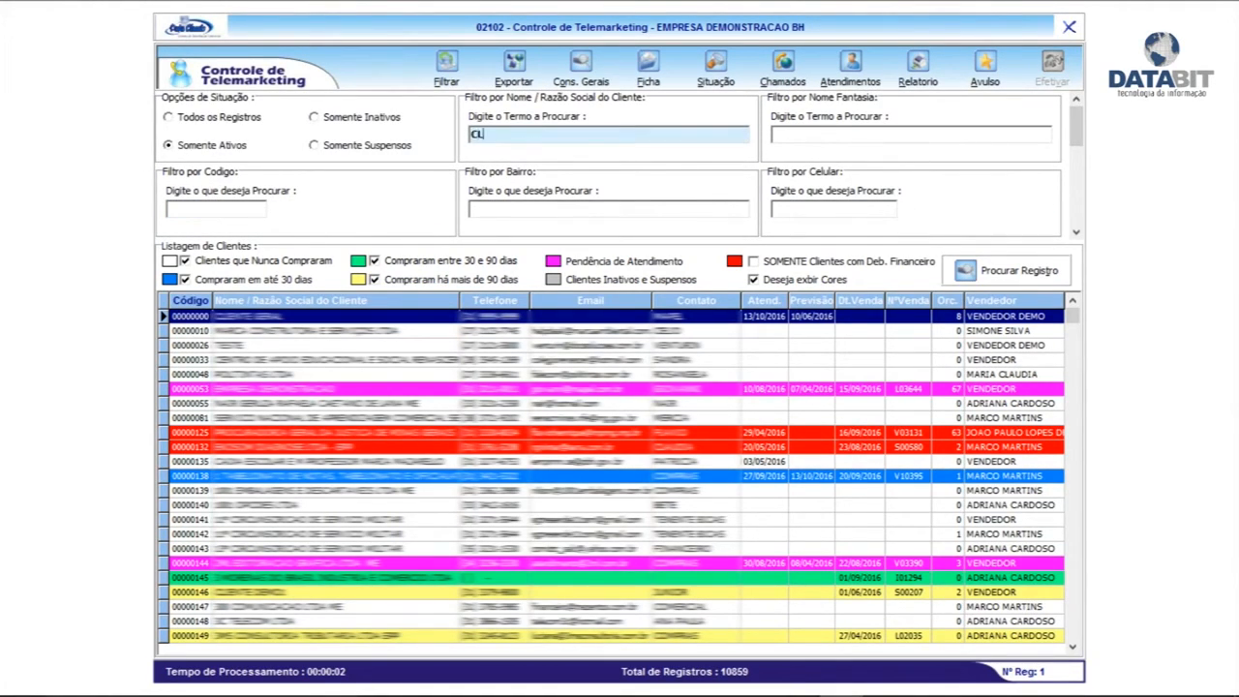
{"action": "left_click", "coordinate": [443, 68]}
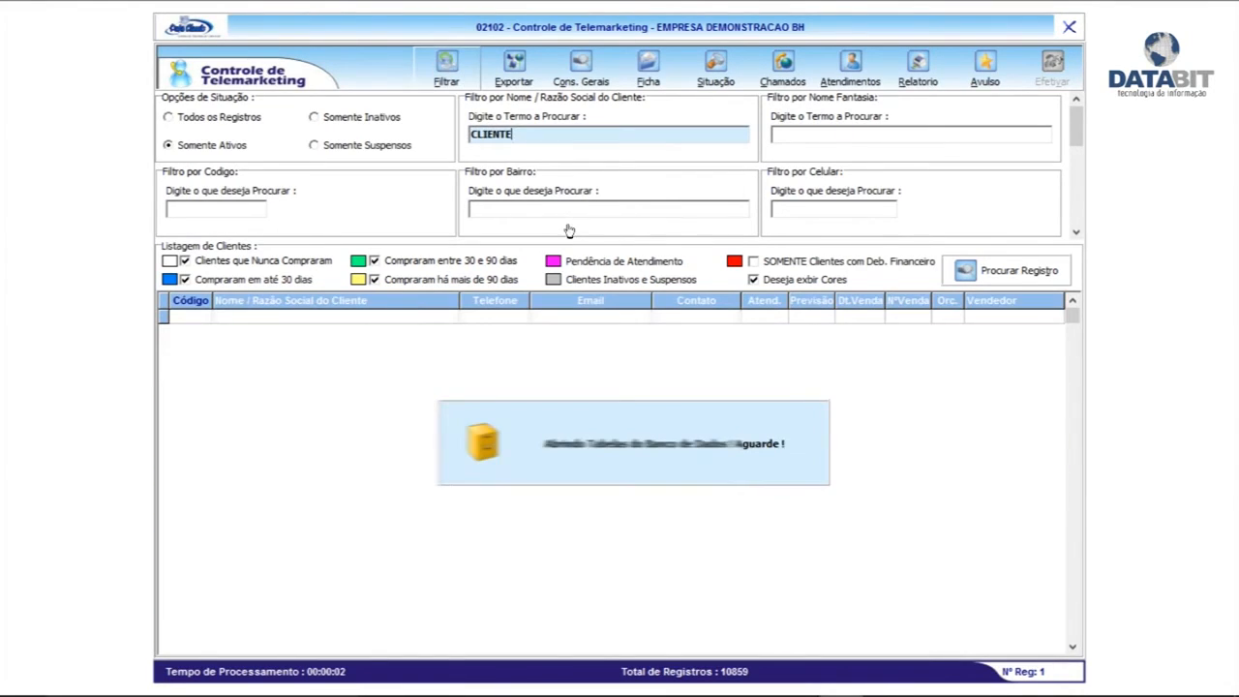
Select CLIENTE DEMOC and show its general status (Situação)
{"action": "left_click", "coordinate": [300, 404]}
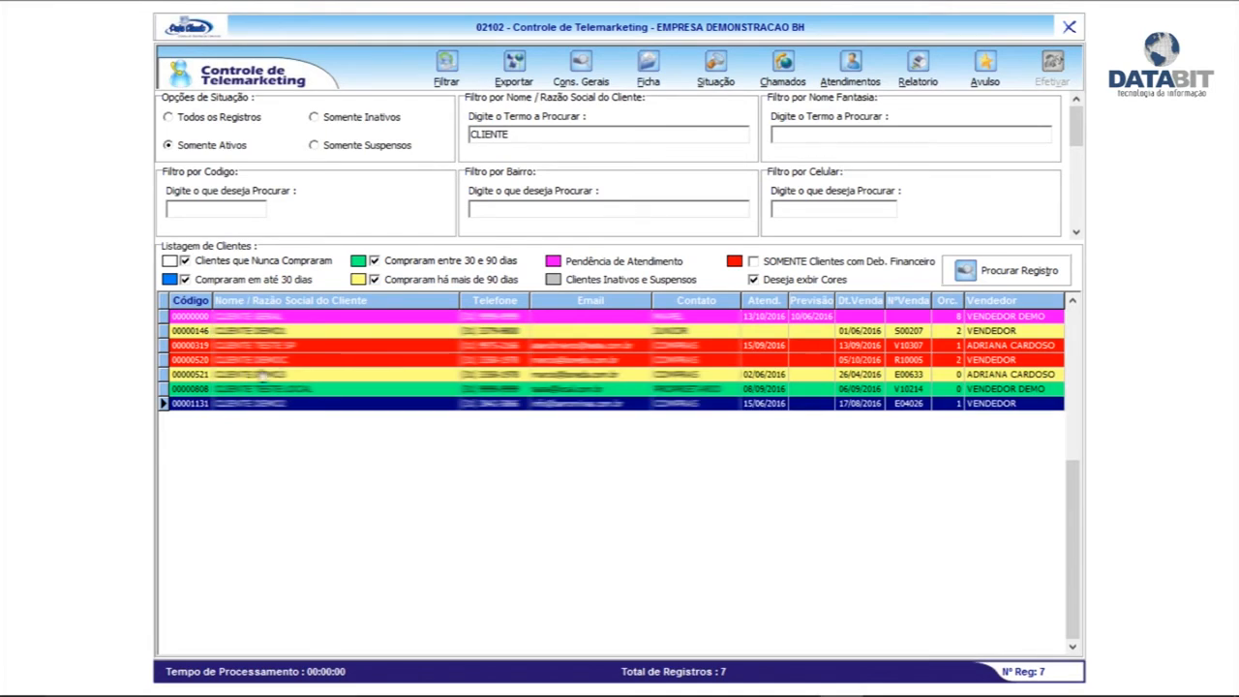
{"action": "left_click", "coordinate": [329, 360]}
{"action": "left_click", "coordinate": [354, 388]}
{"action": "left_click", "coordinate": [312, 361]}
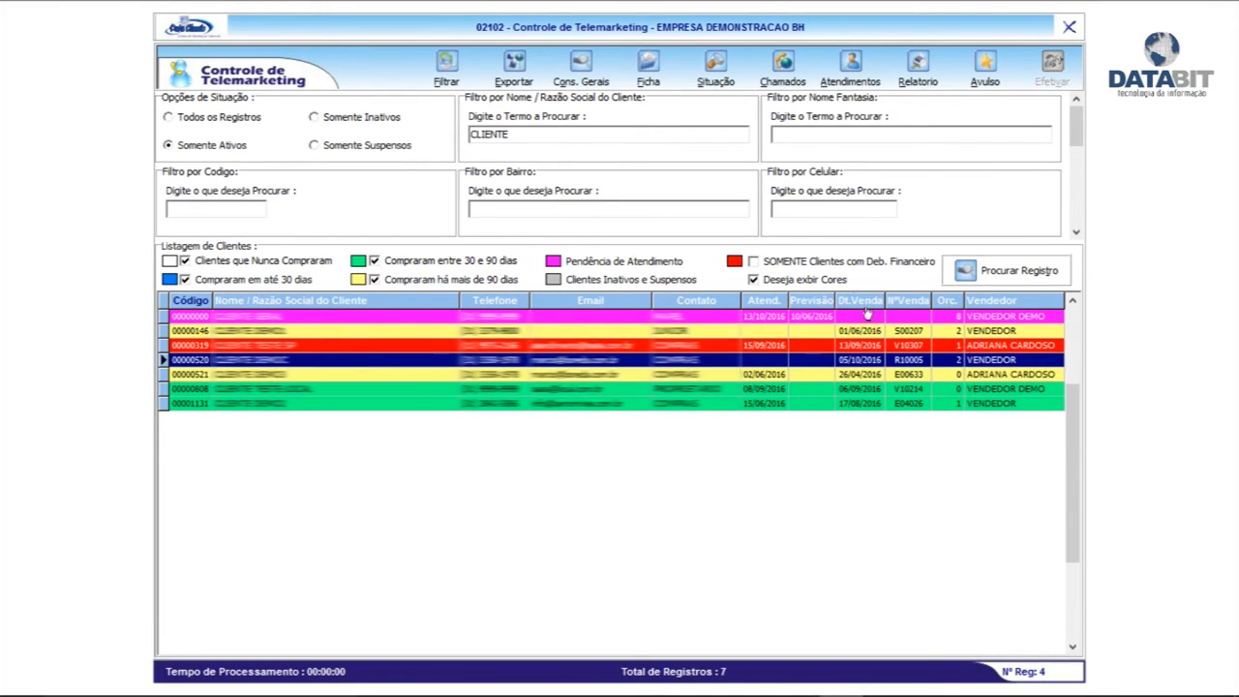
{"action": "left_click", "coordinate": [306, 389]}
{"action": "left_click", "coordinate": [321, 362]}
{"action": "left_click", "coordinate": [710, 68]}
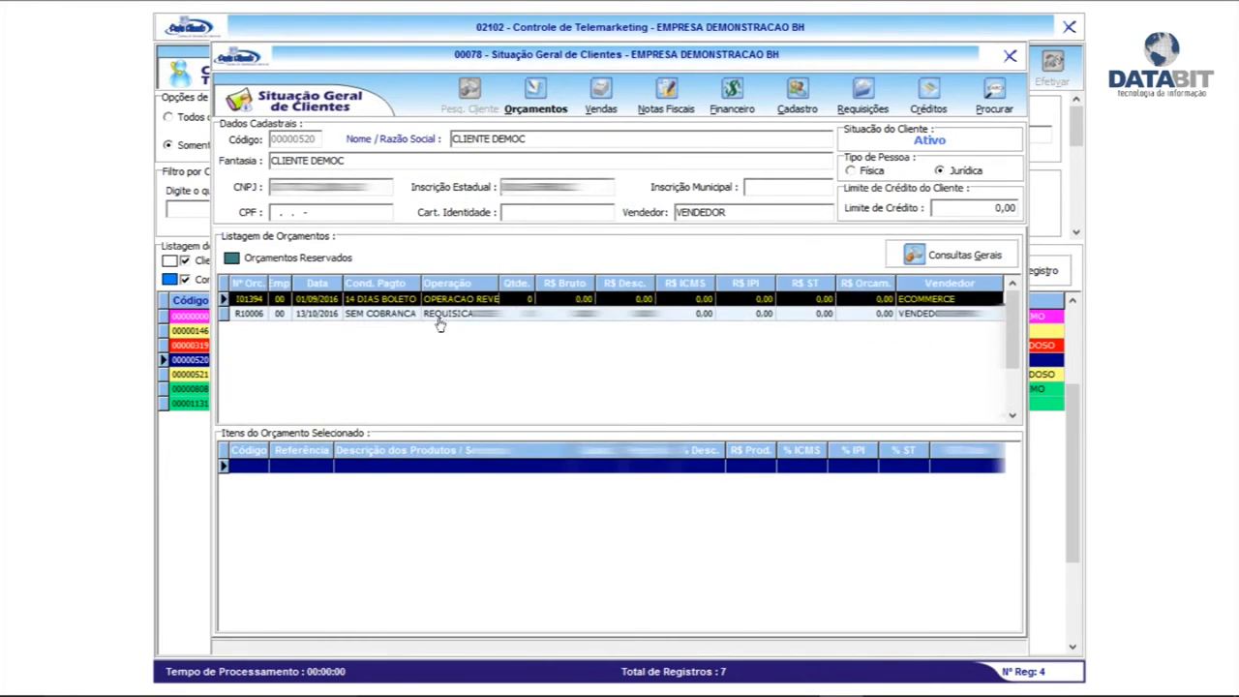
Browse CLIENTE DEMOC's budgets, sales, invoices and open, overdue and upcoming titles
{"action": "left_click", "coordinate": [438, 318]}
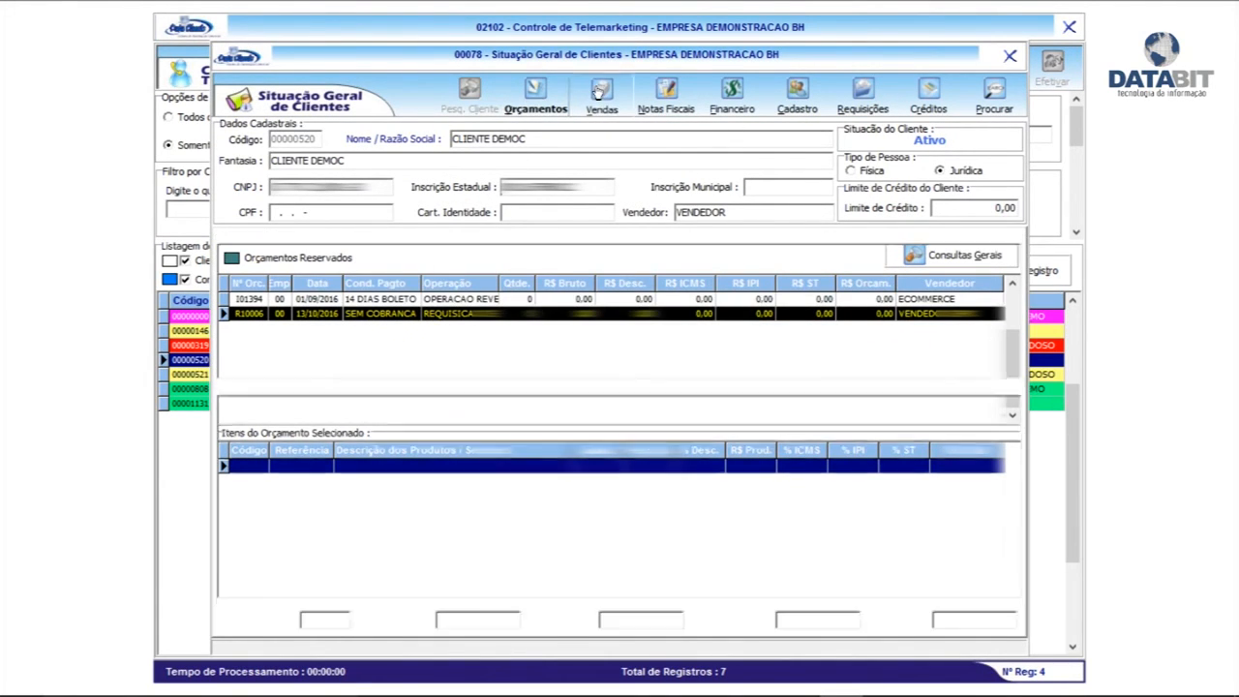
{"action": "left_click", "coordinate": [600, 92]}
{"action": "left_click", "coordinate": [666, 112]}
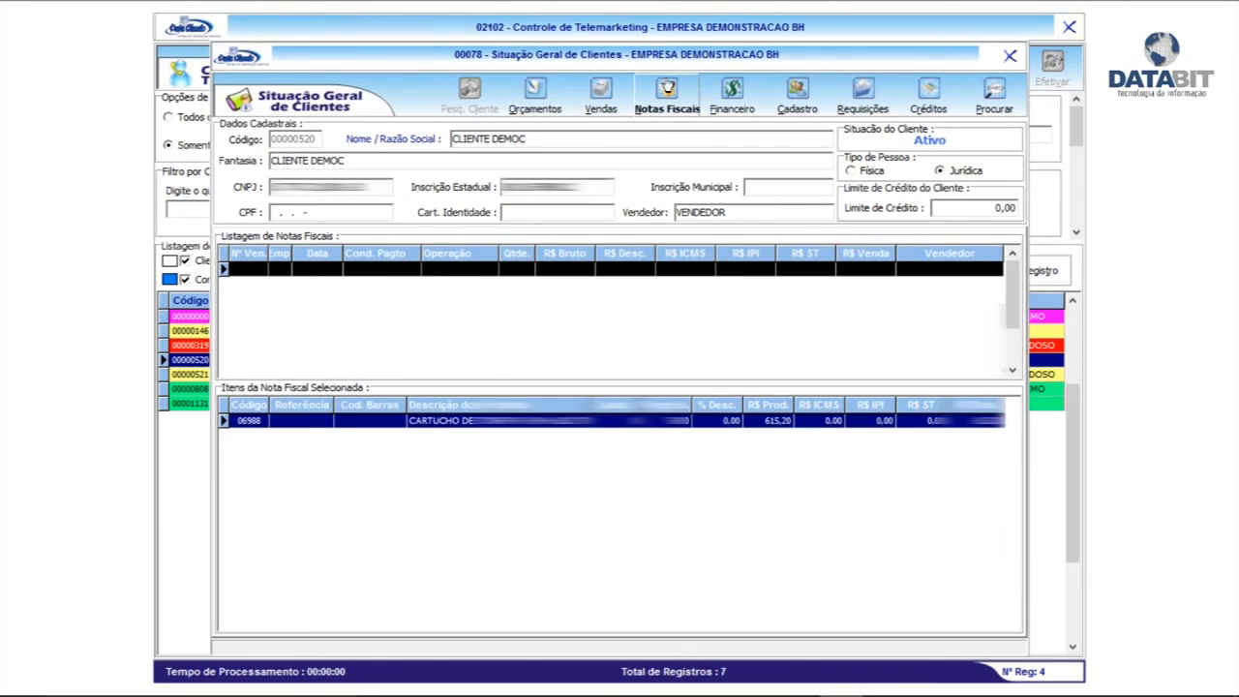
{"action": "left_click", "coordinate": [598, 284]}
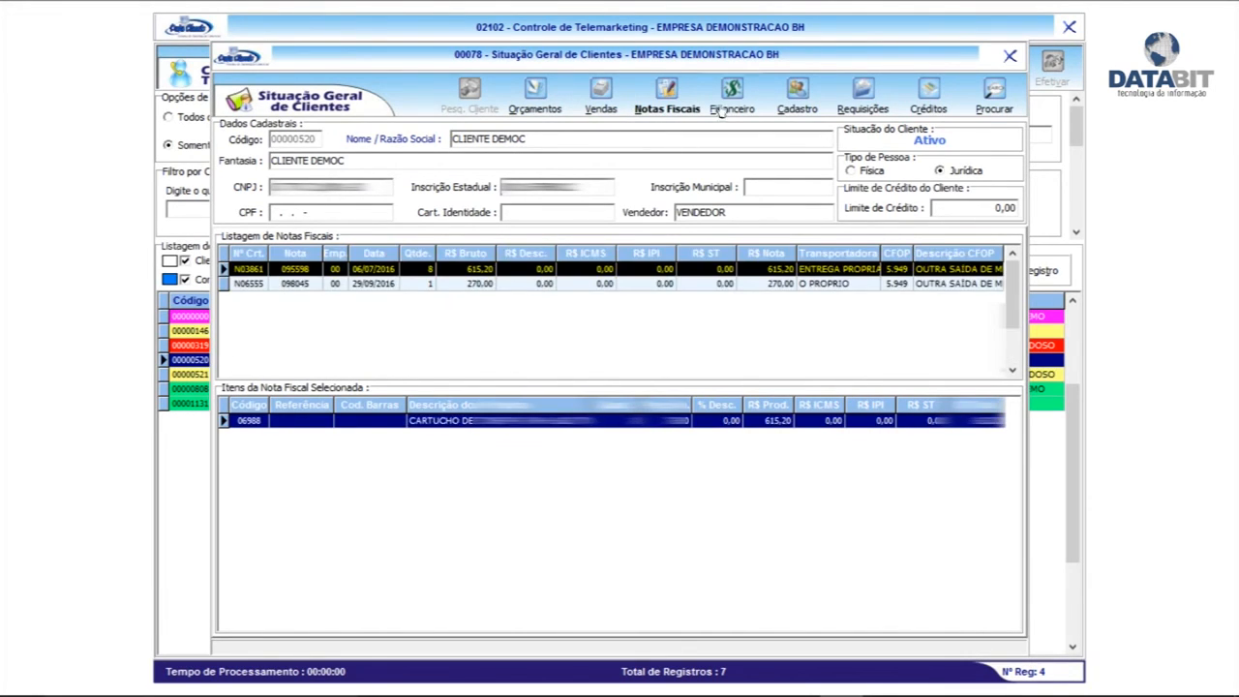
{"action": "left_click", "coordinate": [732, 97]}
{"action": "left_click", "coordinate": [508, 341]}
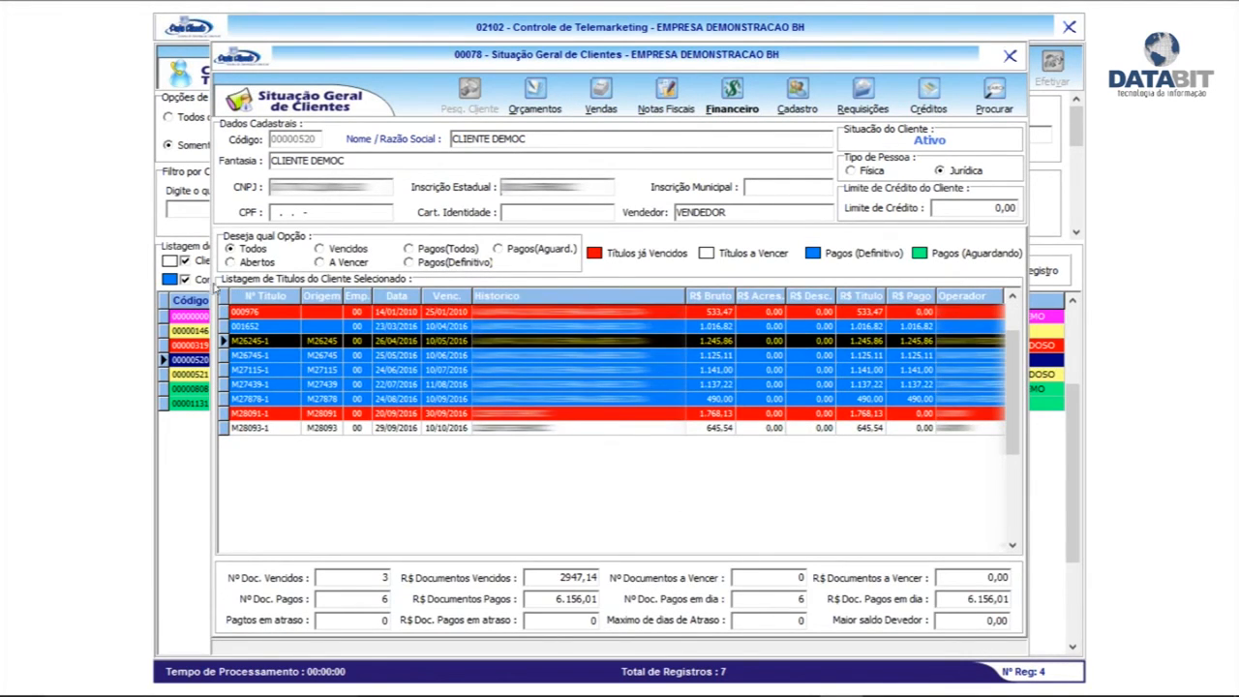
{"action": "left_click", "coordinate": [256, 263]}
{"action": "left_click", "coordinate": [350, 250]}
{"action": "left_click", "coordinate": [349, 262]}
{"action": "left_click", "coordinate": [254, 249]}
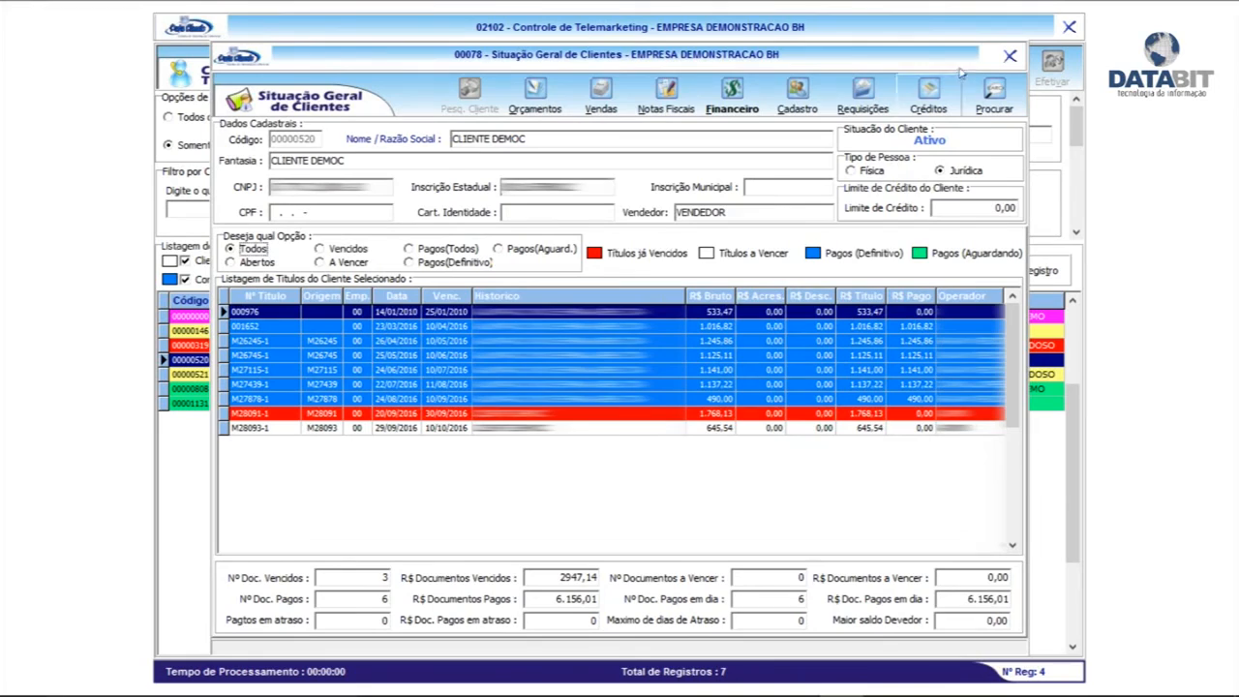
Start a call for CLIENTE DEMOC, acknowledging its overdue-debt warning, and close the status window
{"action": "left_click", "coordinate": [1010, 55]}
{"action": "left_click", "coordinate": [569, 404]}
{"action": "left_click", "coordinate": [560, 361]}
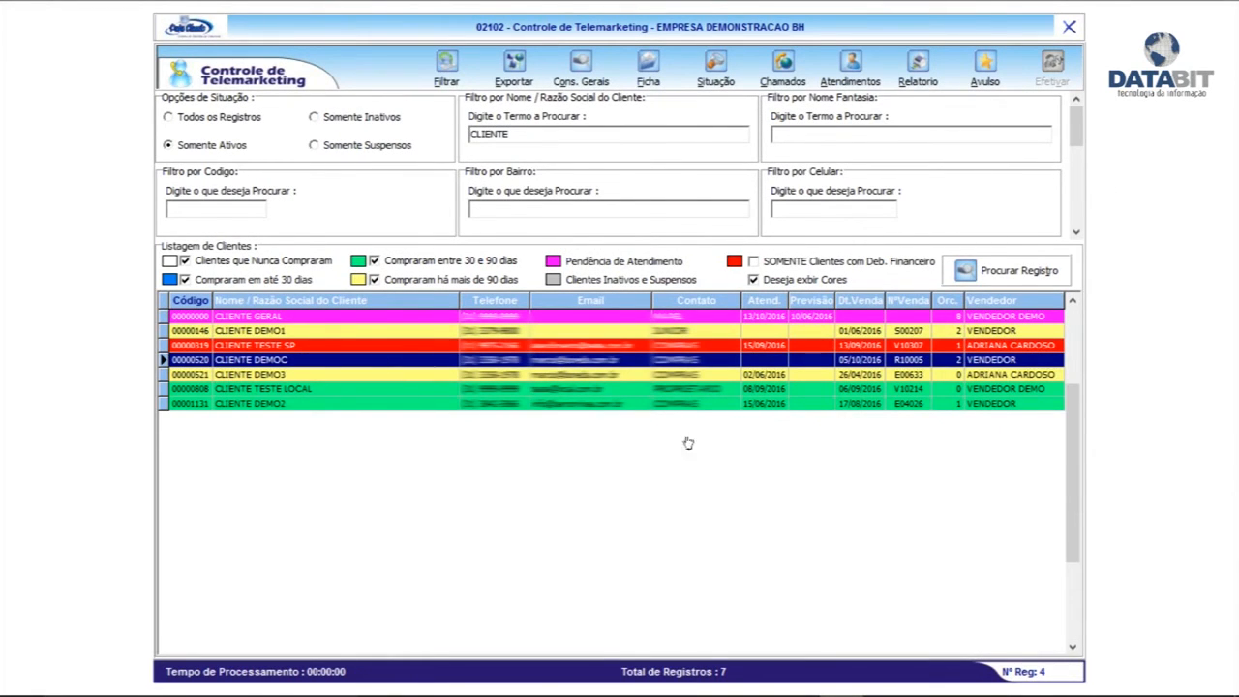
{"action": "double_click", "coordinate": [420, 361]}
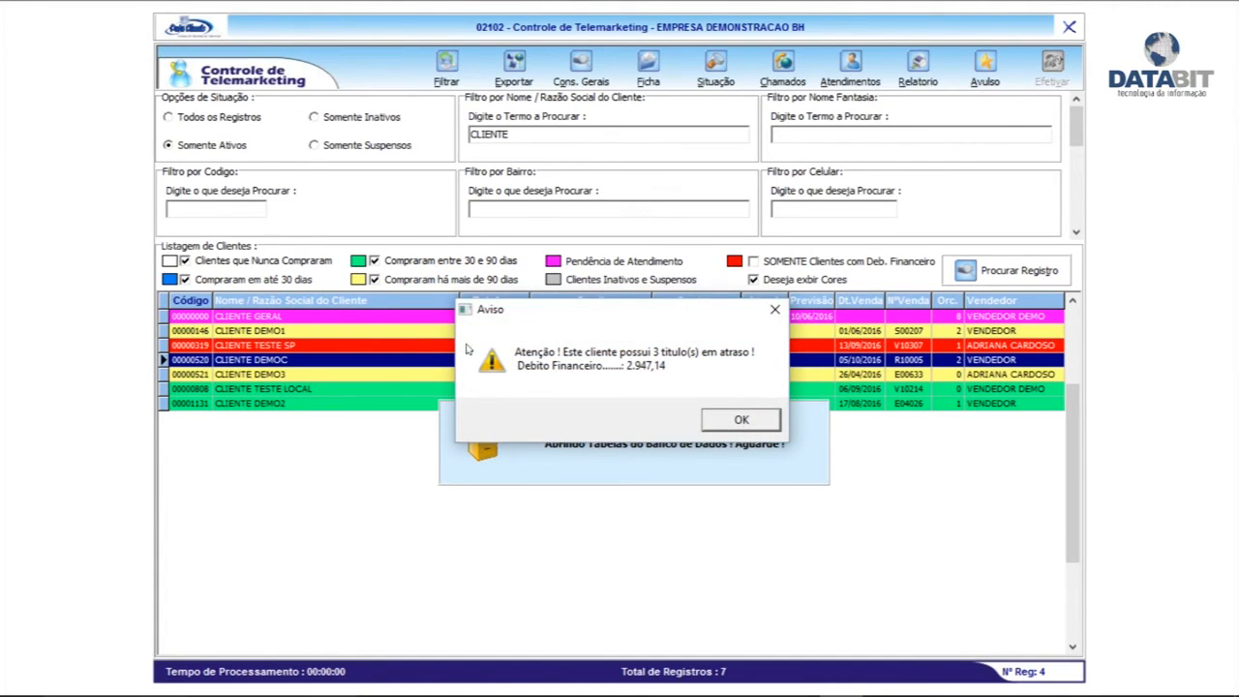
{"action": "left_click", "coordinate": [718, 424]}
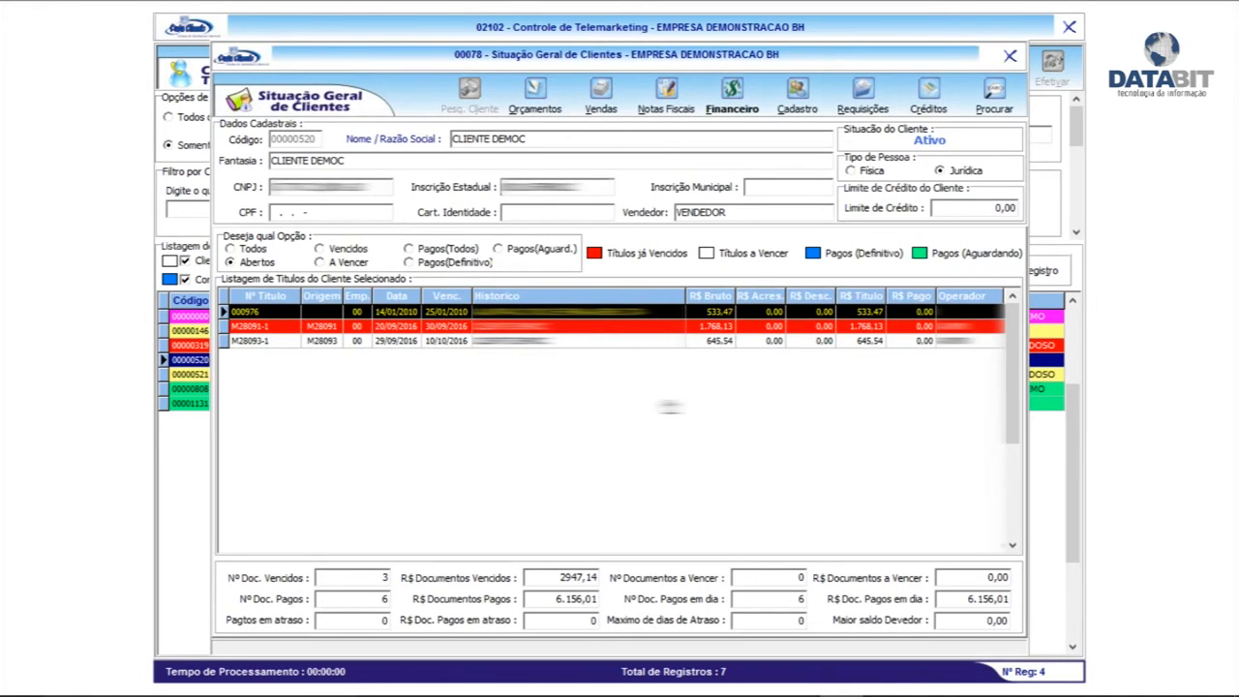
{"action": "left_click", "coordinate": [1010, 55]}
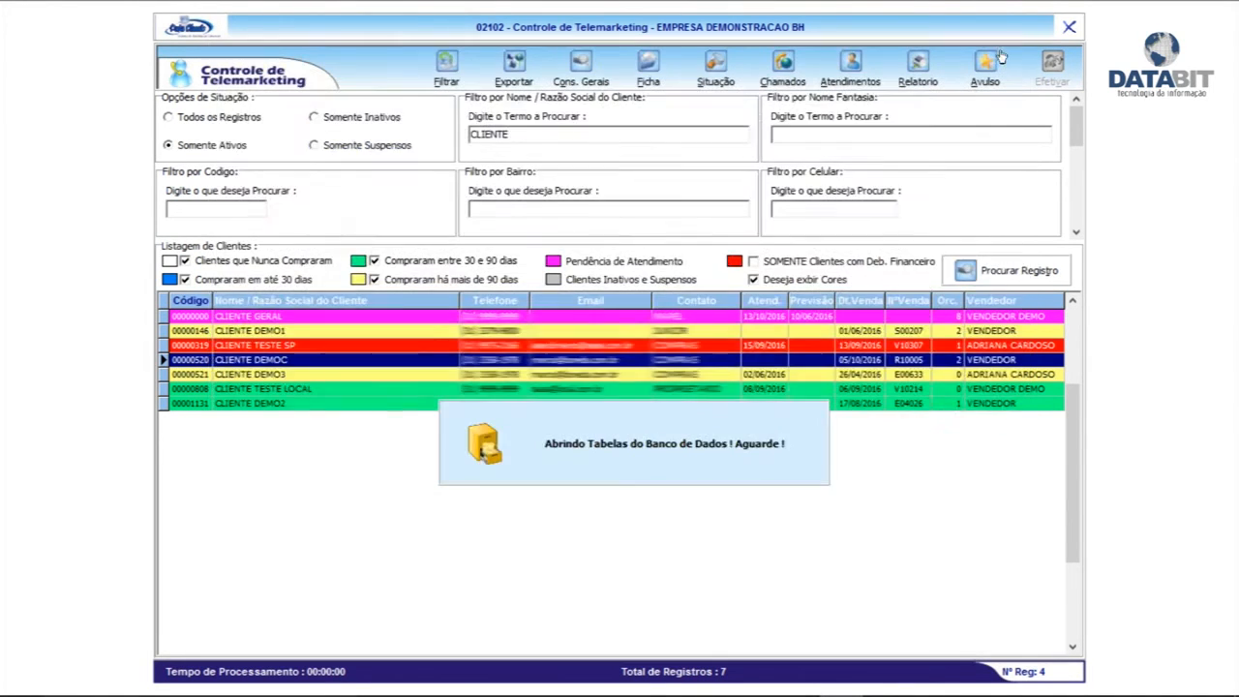
Save an ATIVO call noting 'liguei e ofereci suprimentos katum.' with return date 14/10/2016
{"action": "left_click", "coordinate": [280, 617]}
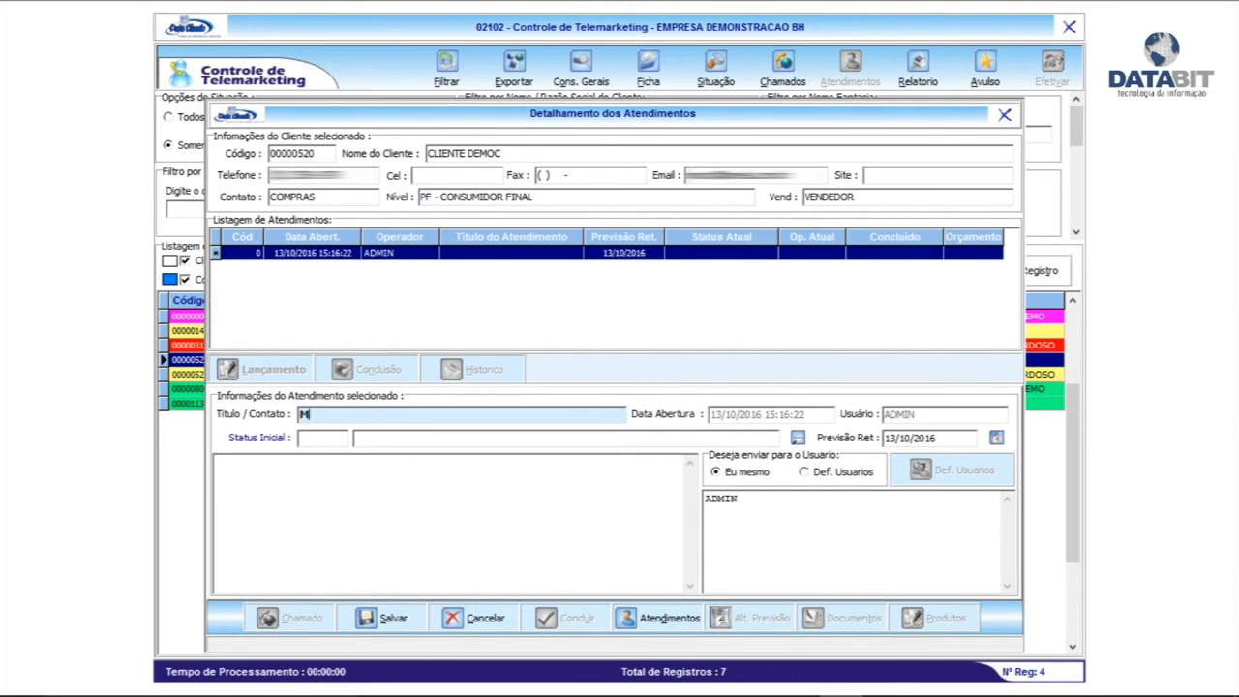
{"action": "key", "text": "Tab"}
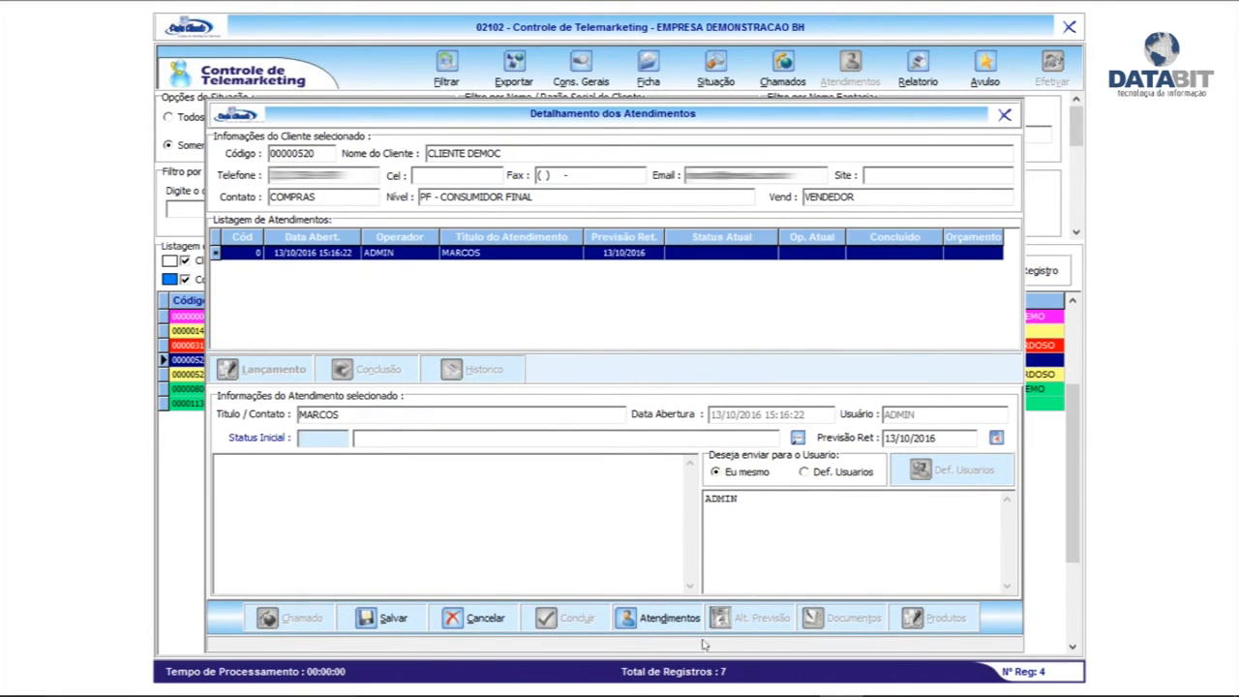
{"action": "left_click", "coordinate": [798, 438]}
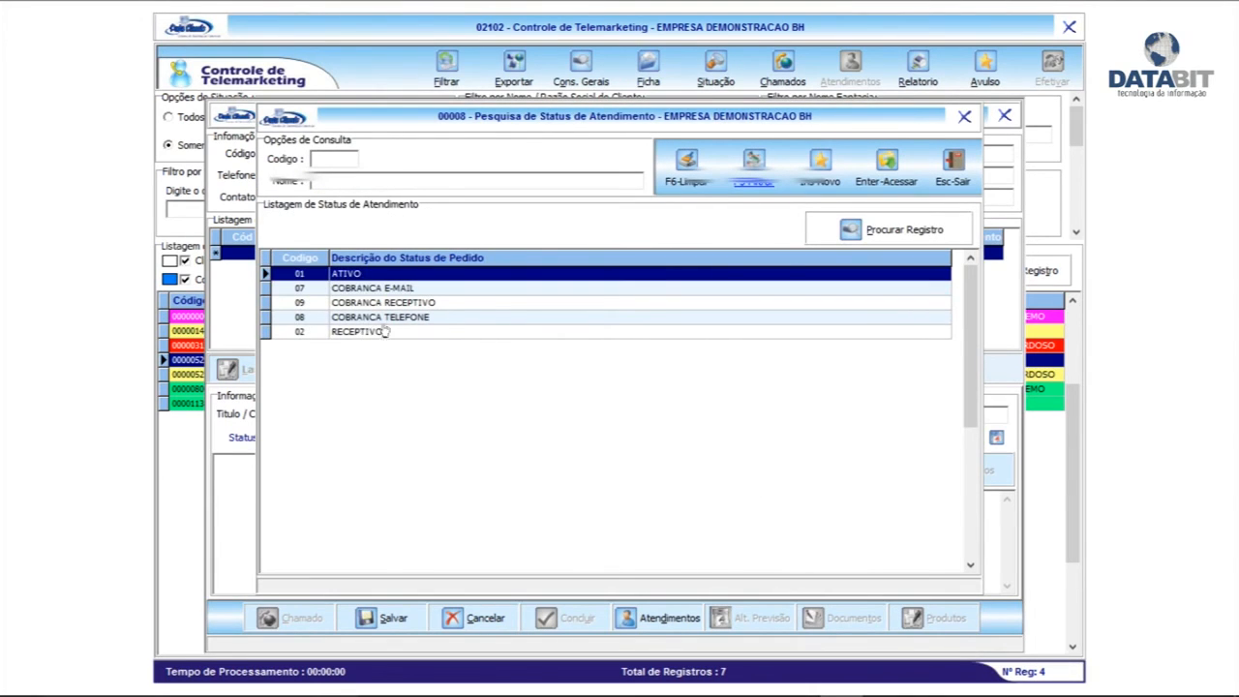
{"action": "double_click", "coordinate": [370, 276]}
{"action": "left_click", "coordinate": [428, 539]}
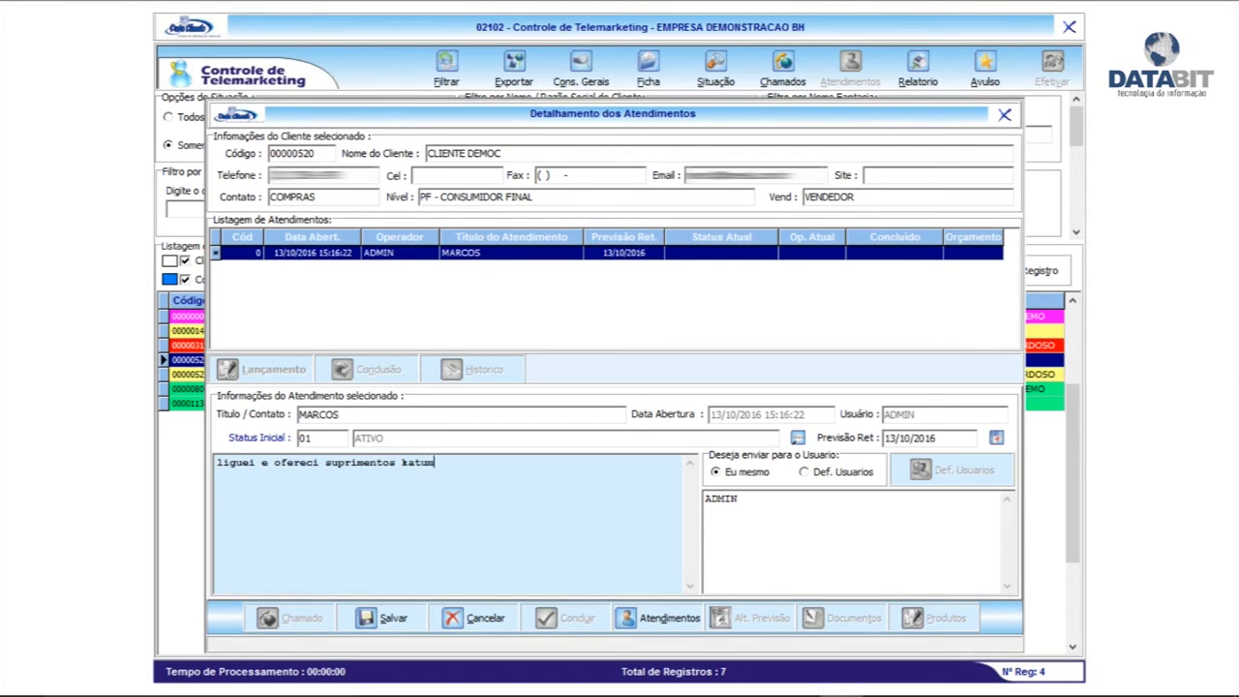
{"action": "left_click", "coordinate": [922, 437]}
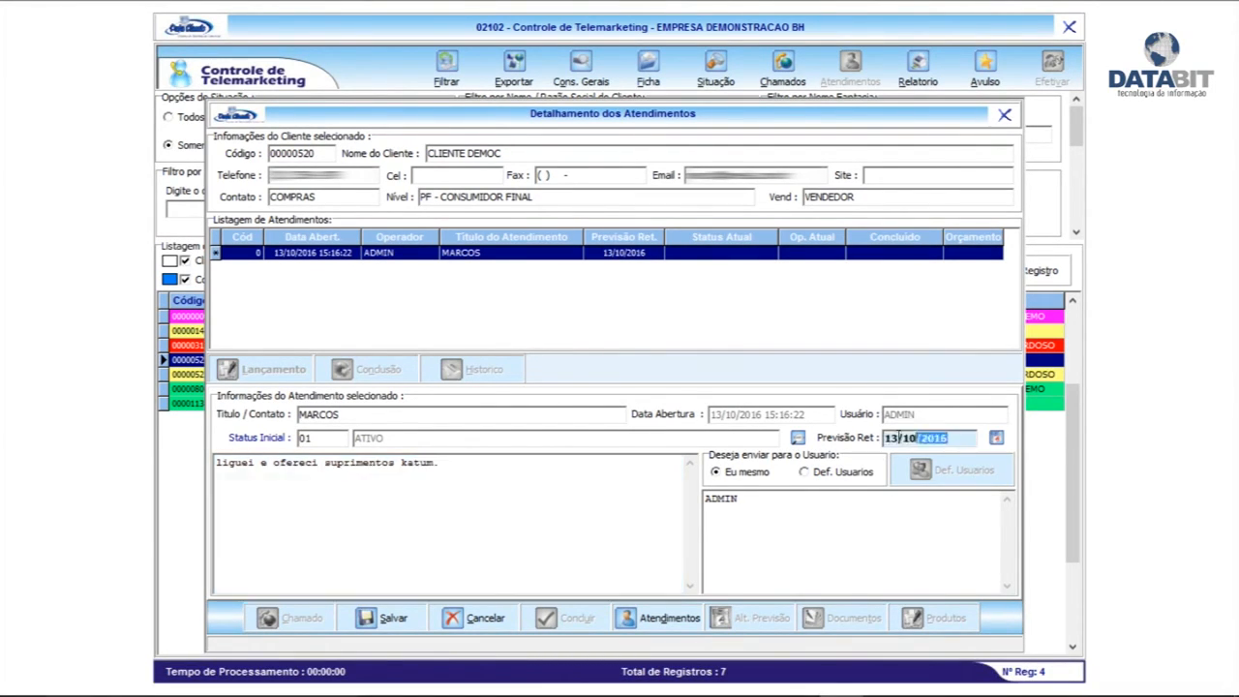
{"action": "left_click", "coordinate": [996, 438]}
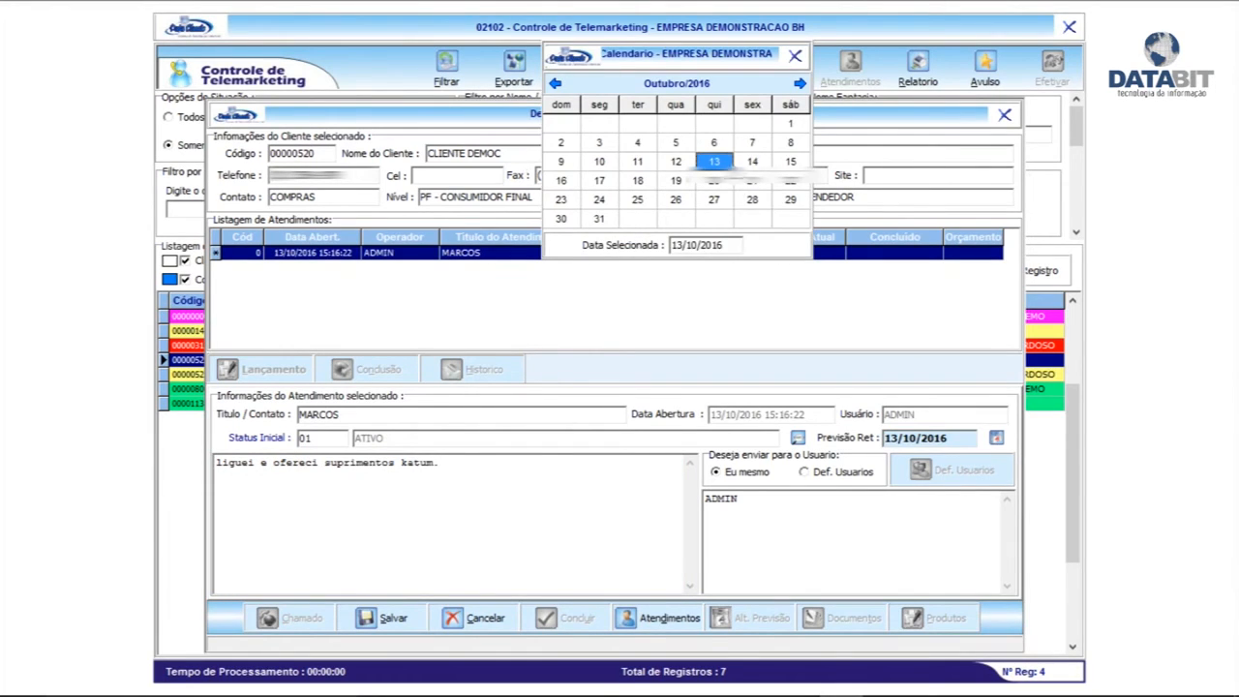
{"action": "left_click", "coordinate": [752, 162]}
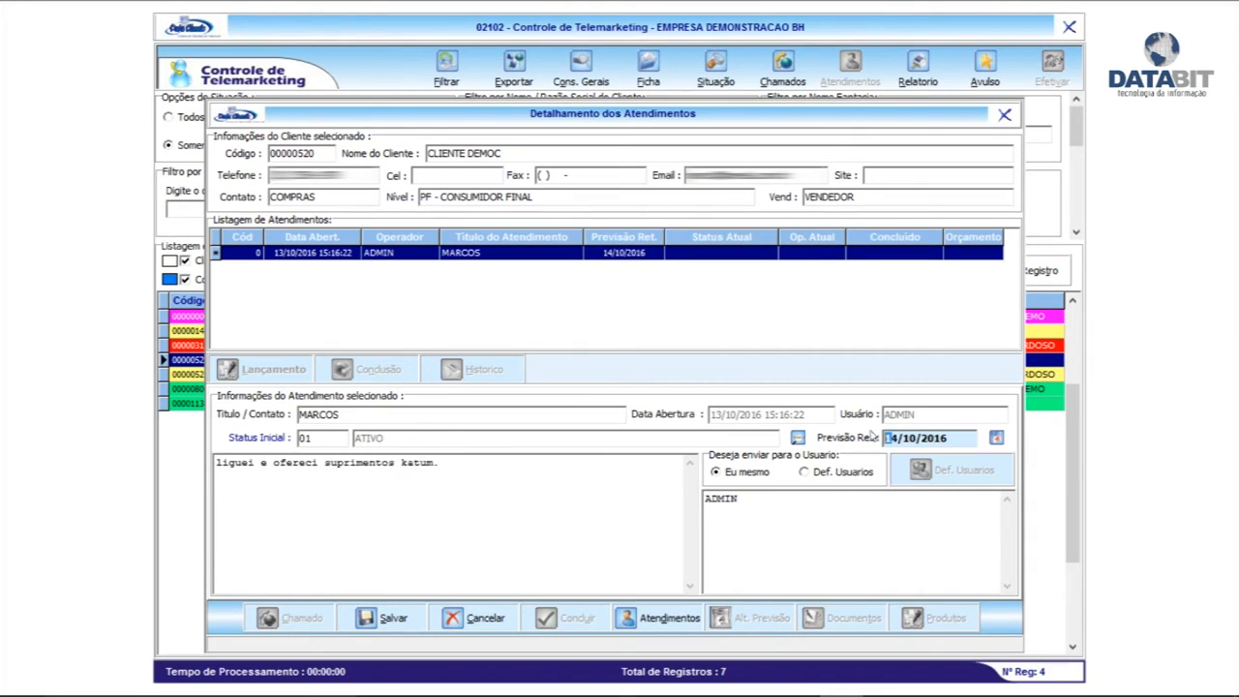
{"action": "left_click", "coordinate": [388, 617]}
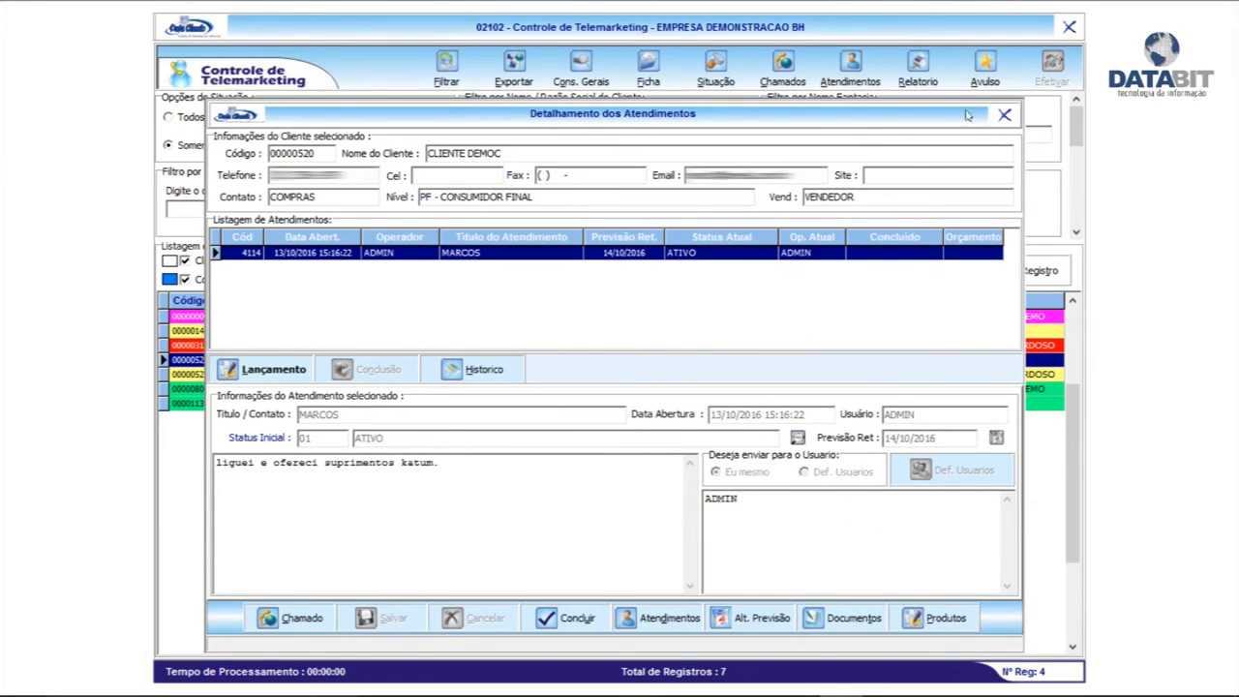
{"action": "left_click", "coordinate": [1002, 116]}
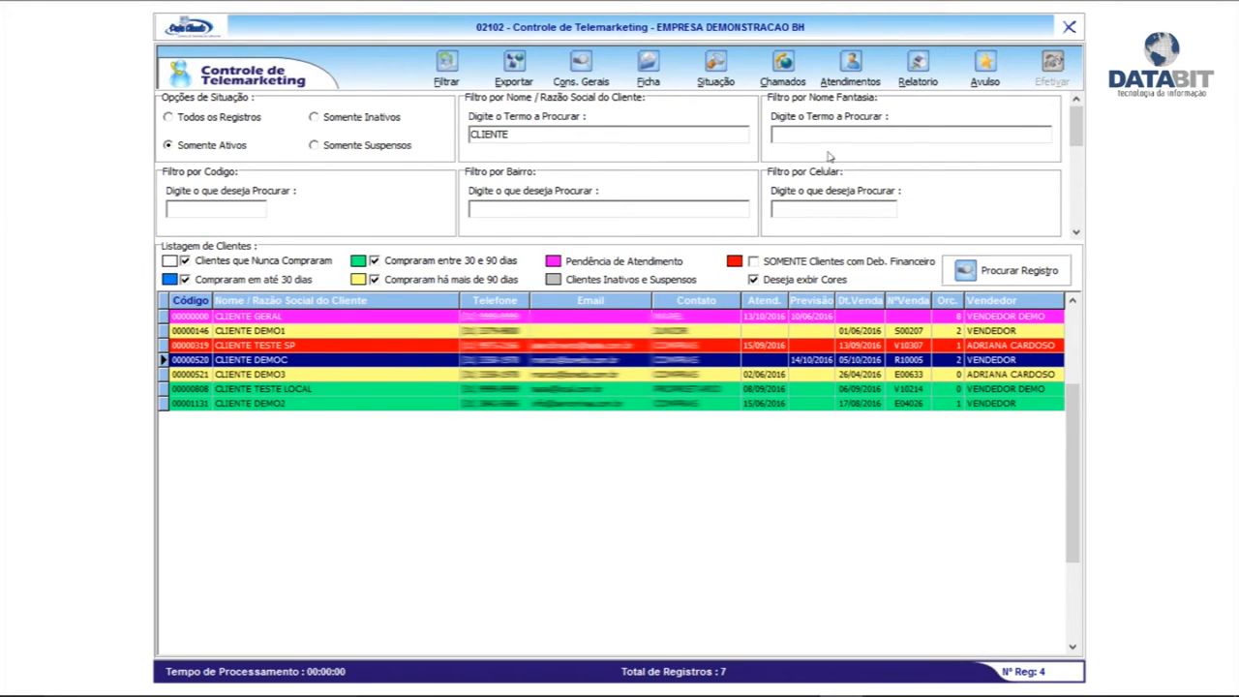
List scheduled calls up to 14/10/2016 and select the new call 4114
{"action": "left_click", "coordinate": [849, 75]}
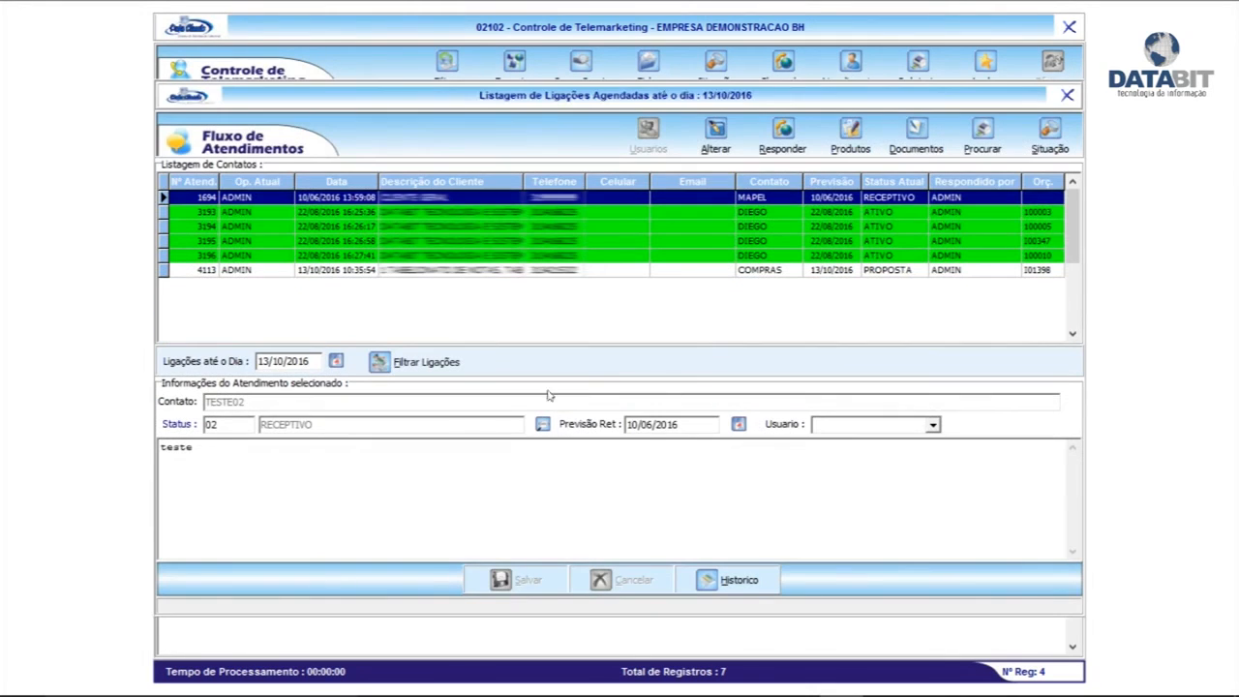
{"action": "left_click", "coordinate": [451, 270]}
{"action": "key", "text": "Up"}
{"action": "key", "text": "Up"}
{"action": "key", "text": "Up"}
{"action": "key", "text": "Up"}
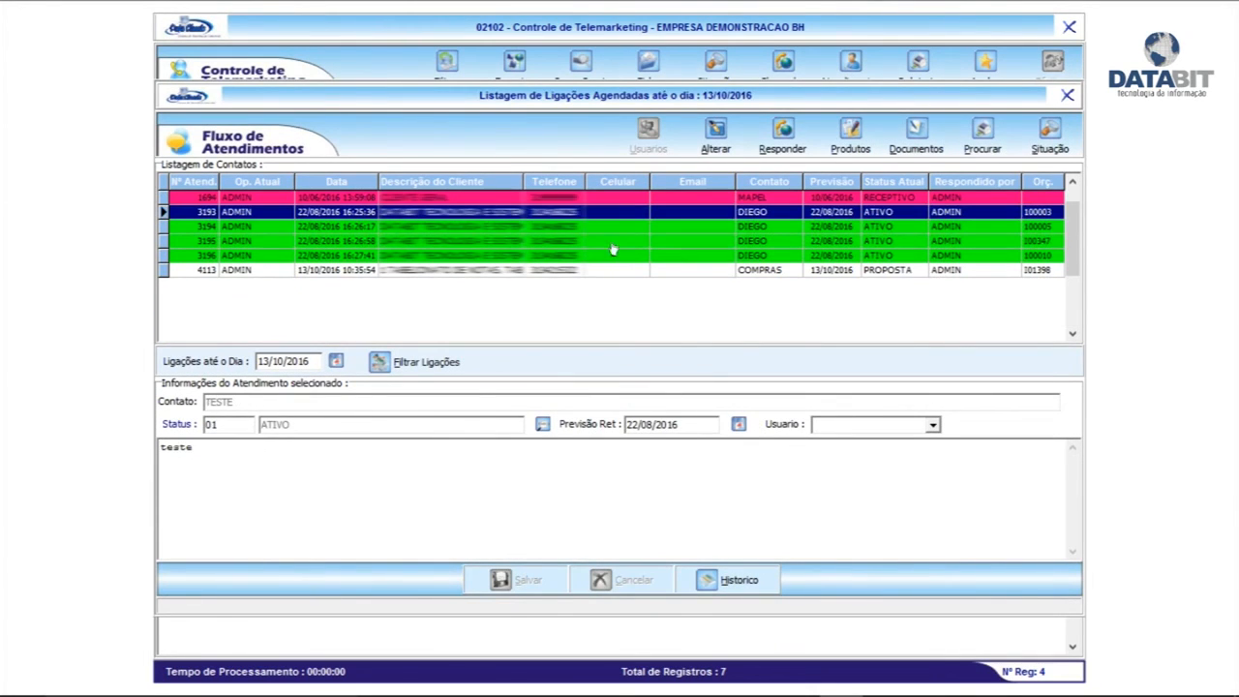
{"action": "left_click", "coordinate": [336, 362]}
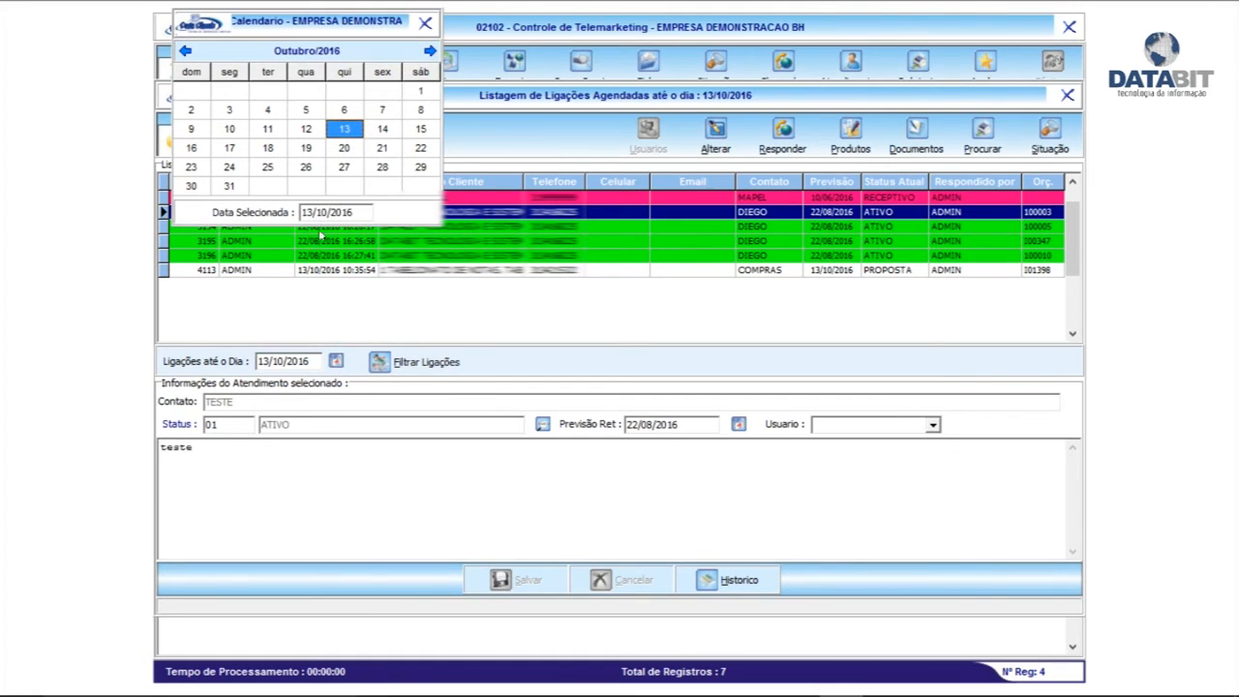
{"action": "left_click", "coordinate": [373, 135]}
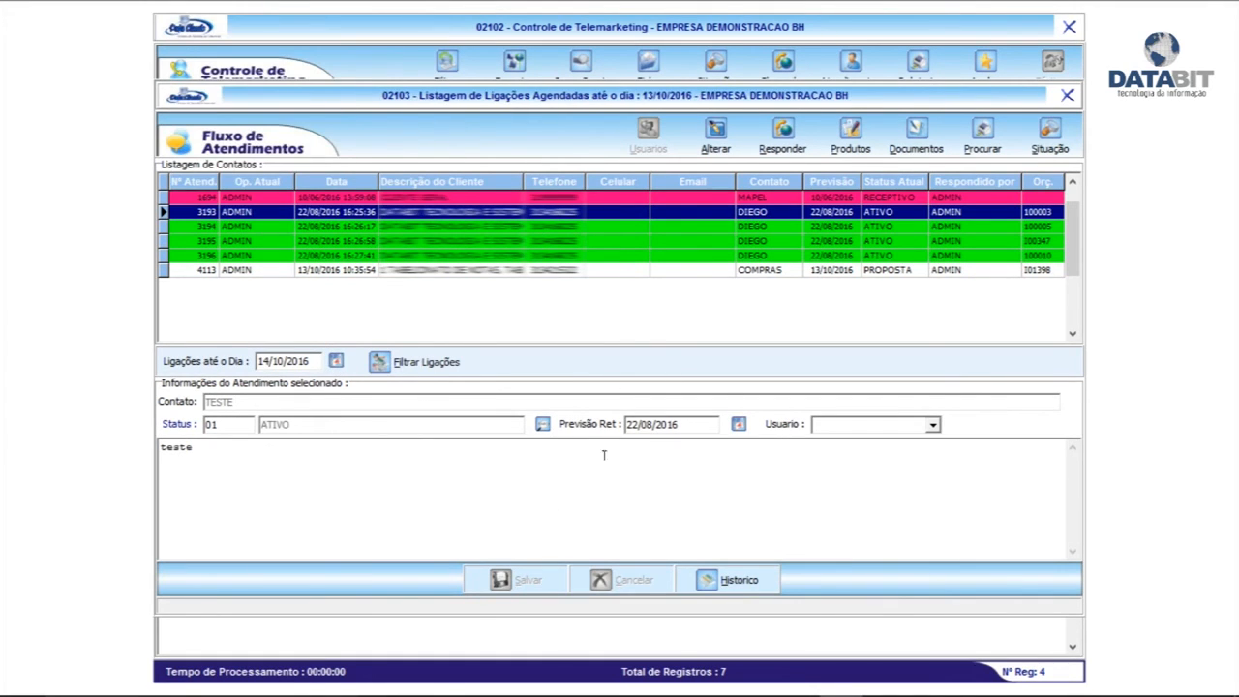
{"action": "left_click", "coordinate": [460, 358]}
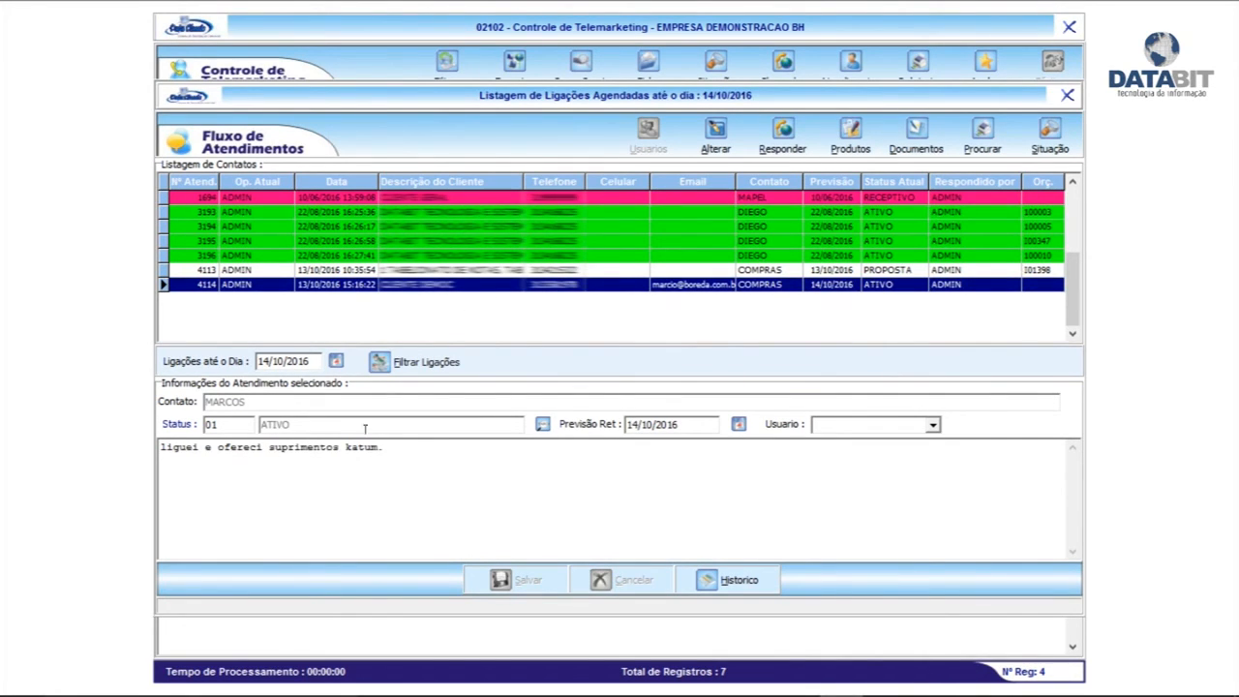
{"action": "left_click", "coordinate": [427, 226]}
{"action": "left_click", "coordinate": [455, 285]}
Answer call 4114 with status 22 PROPOSTA and a placeholder note, then view its products
{"action": "left_click", "coordinate": [800, 151]}
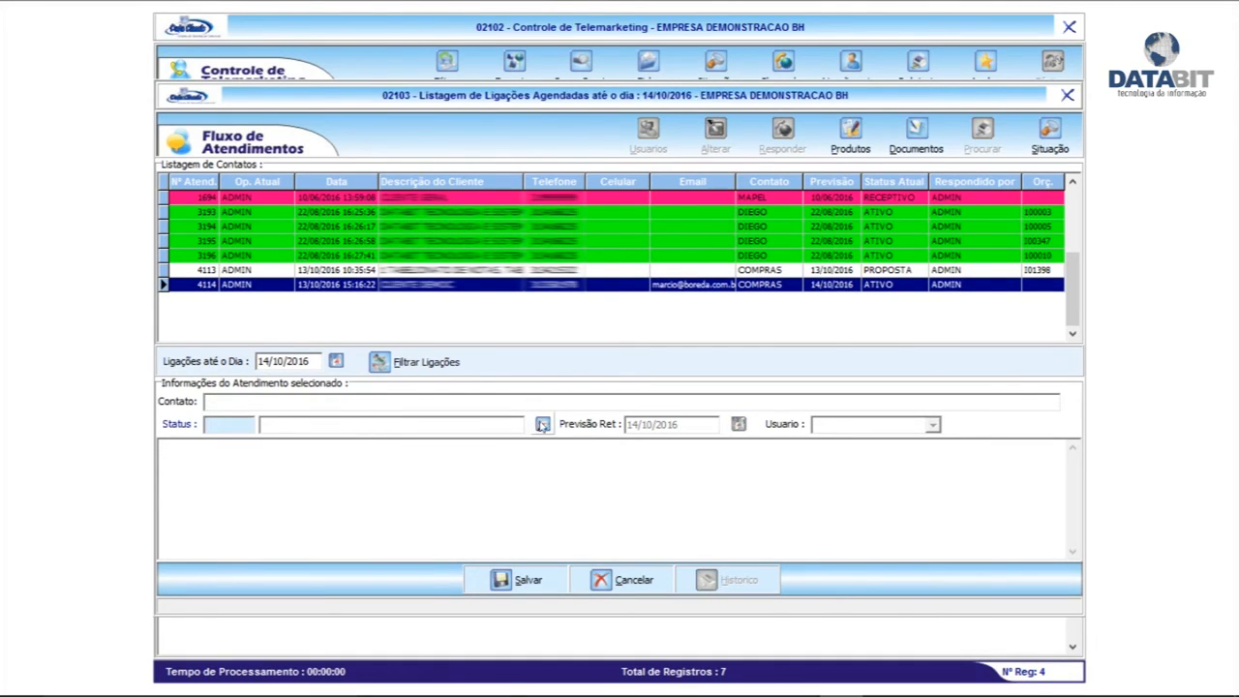
{"action": "left_click", "coordinate": [543, 424]}
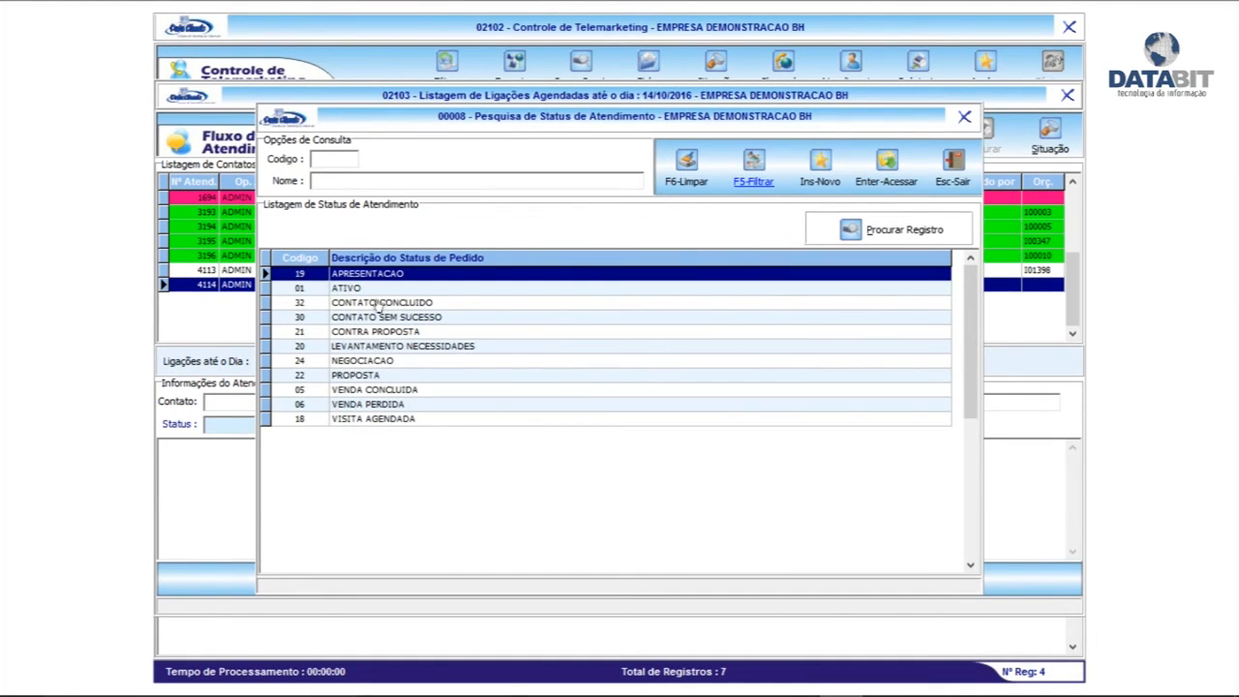
{"action": "double_click", "coordinate": [364, 375]}
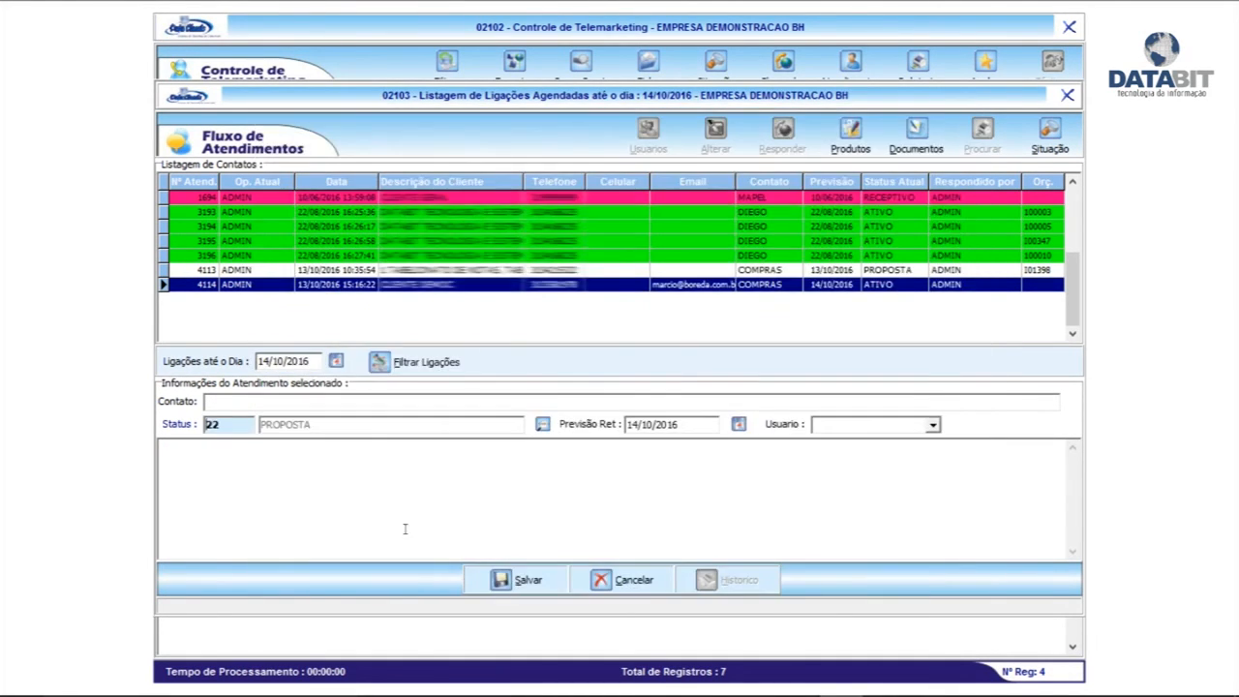
{"action": "left_click", "coordinate": [358, 498]}
{"action": "type", "text": "tgretretretretert"}
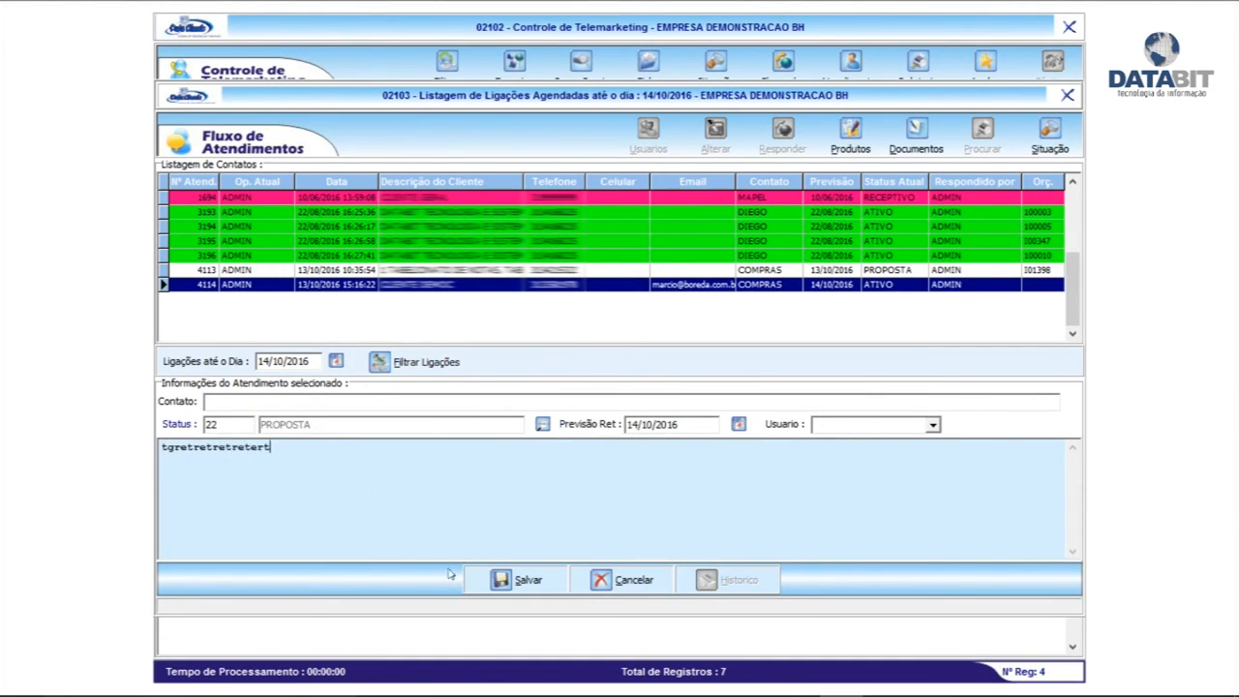
{"action": "left_click", "coordinate": [505, 588]}
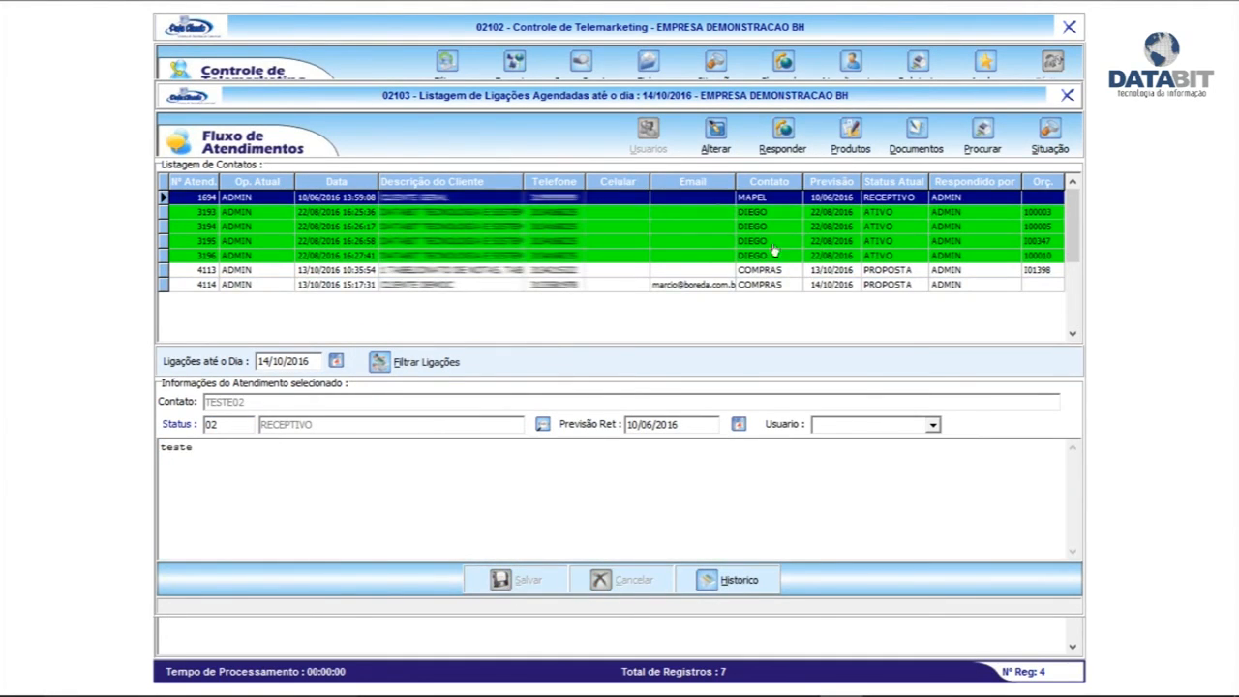
{"action": "left_click", "coordinate": [564, 286]}
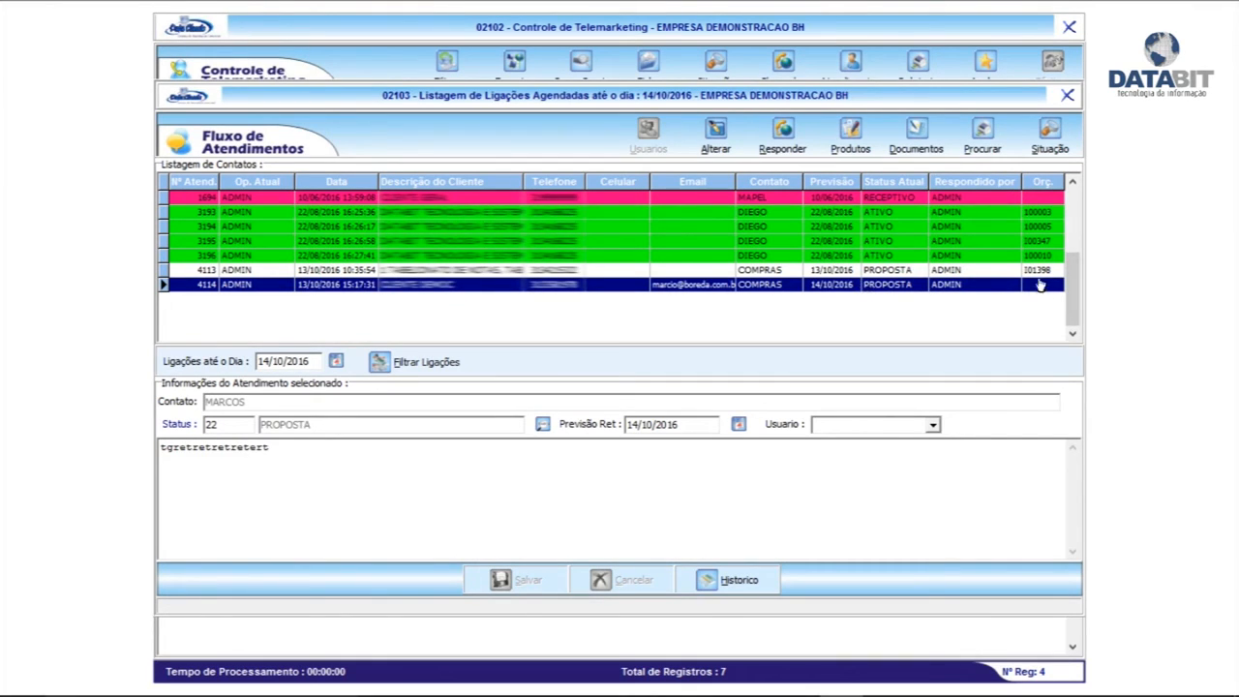
{"action": "left_click", "coordinate": [840, 153]}
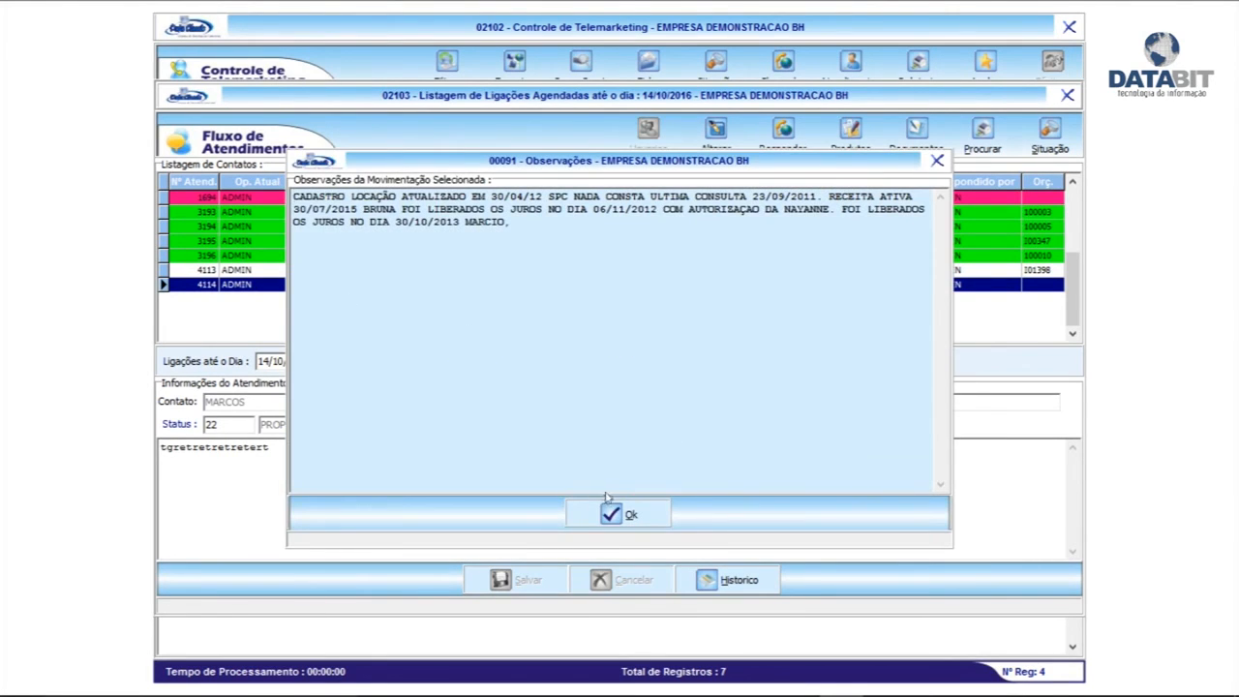
Enter the quote observations, set the sale classification to CDR, and save the quote
{"action": "left_click", "coordinate": [612, 514]}
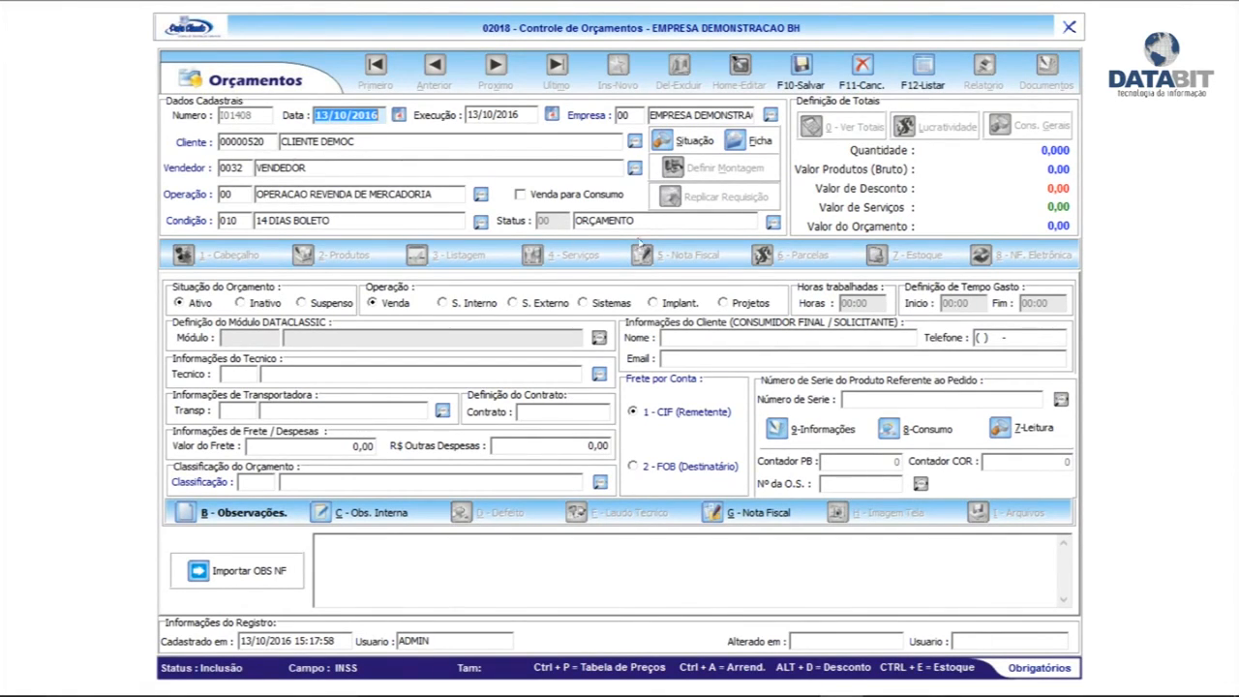
{"action": "left_click", "coordinate": [461, 582]}
{"action": "type", "text": "fdfdsfsdfdf"}
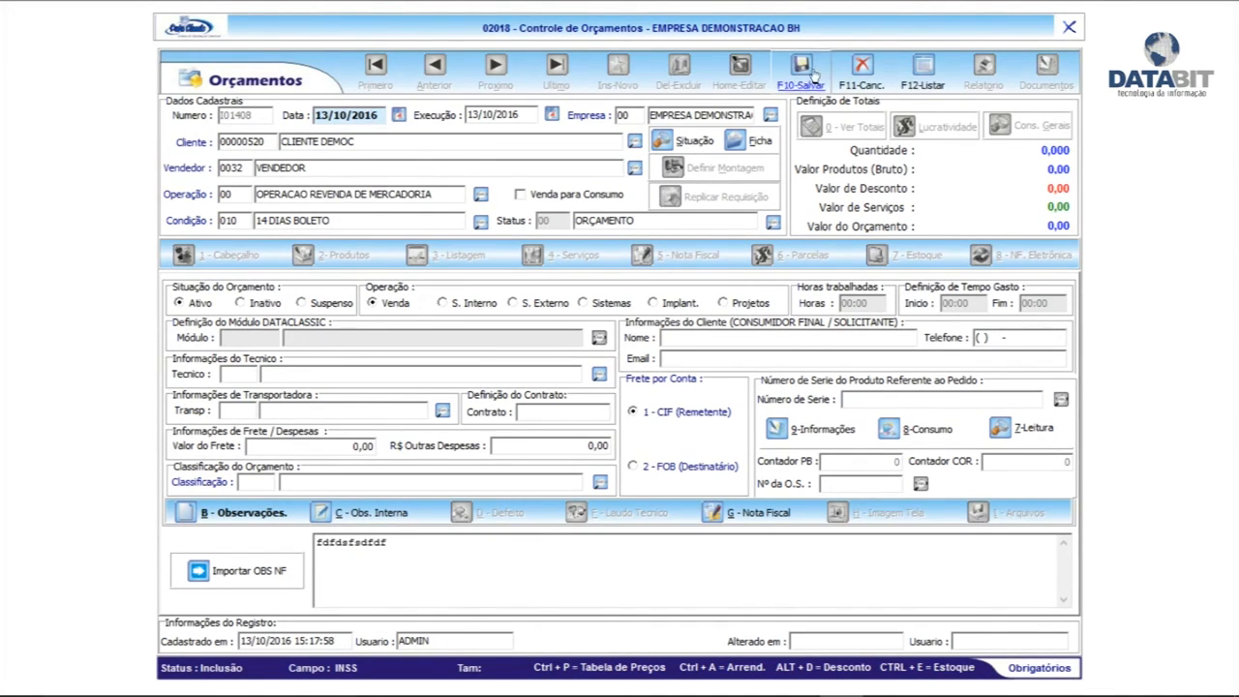
{"action": "left_click", "coordinate": [802, 69]}
{"action": "left_click", "coordinate": [618, 521]}
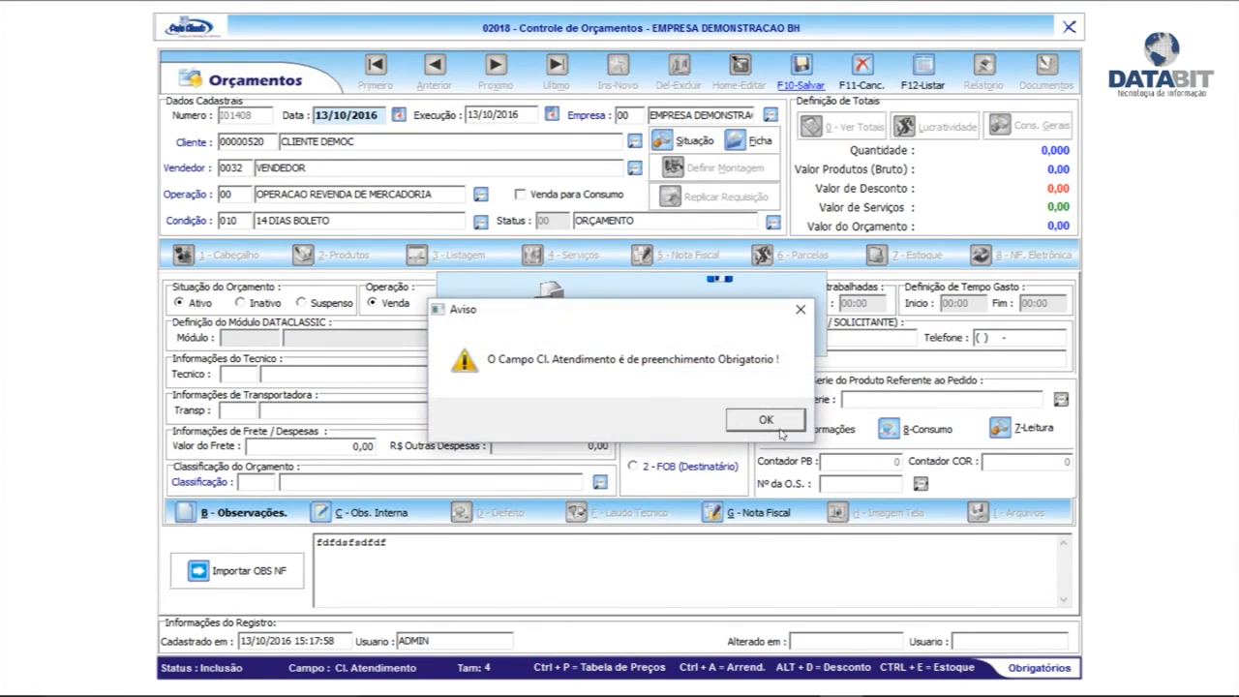
{"action": "left_click", "coordinate": [767, 419]}
{"action": "left_click", "coordinate": [600, 482]}
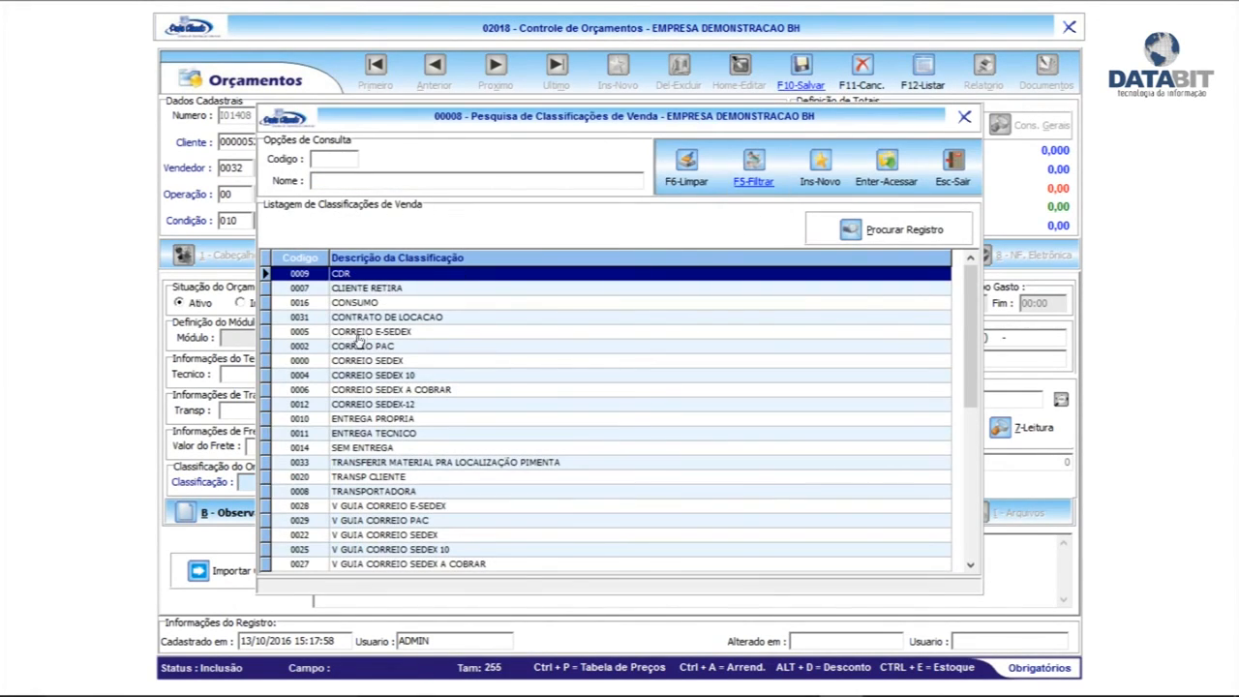
{"action": "double_click", "coordinate": [354, 276]}
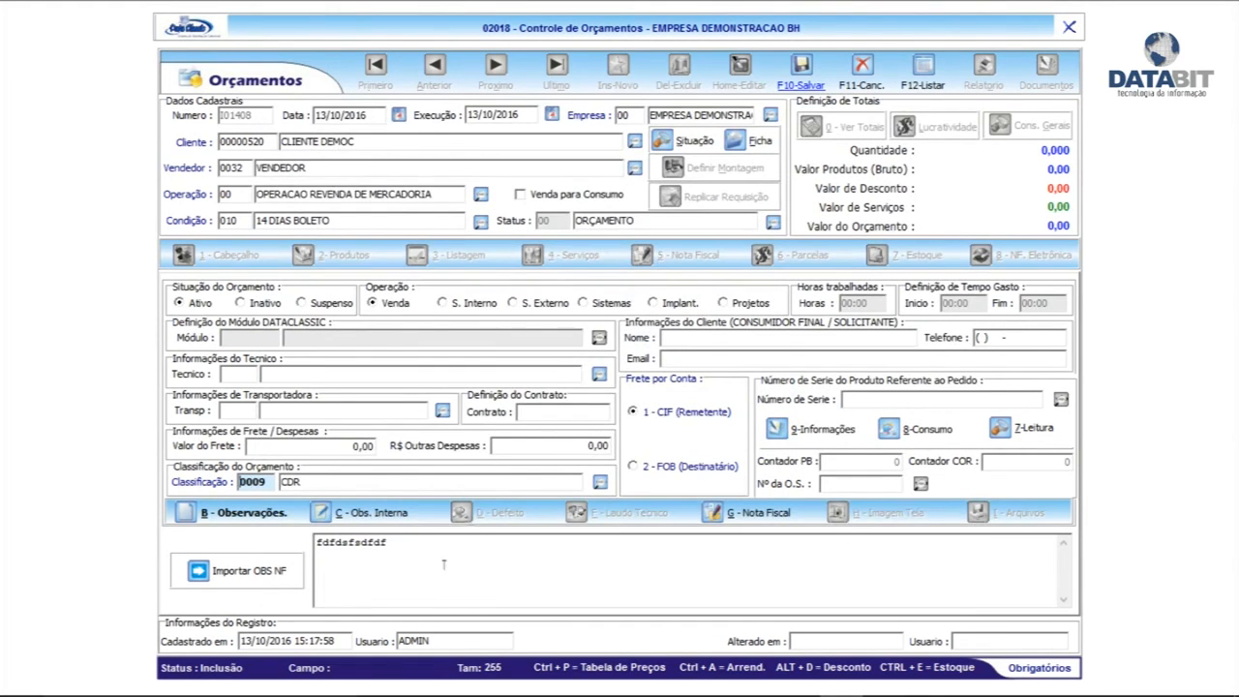
{"action": "left_click", "coordinate": [800, 70]}
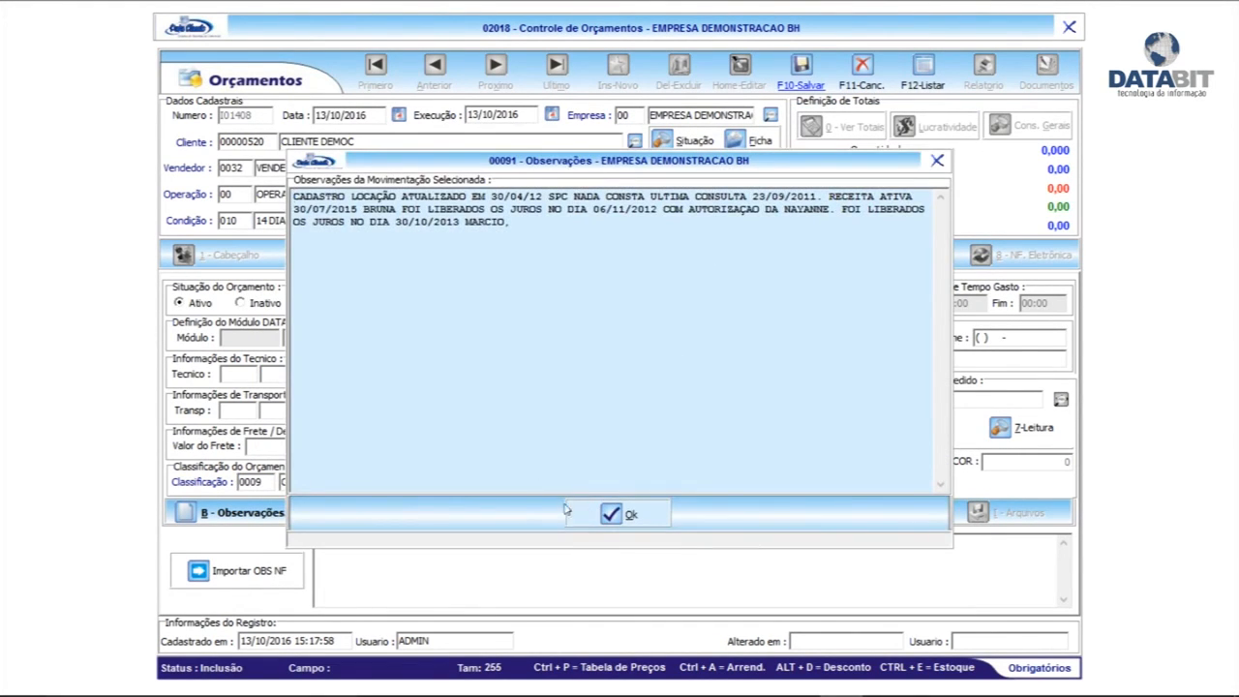
{"action": "left_click", "coordinate": [616, 514]}
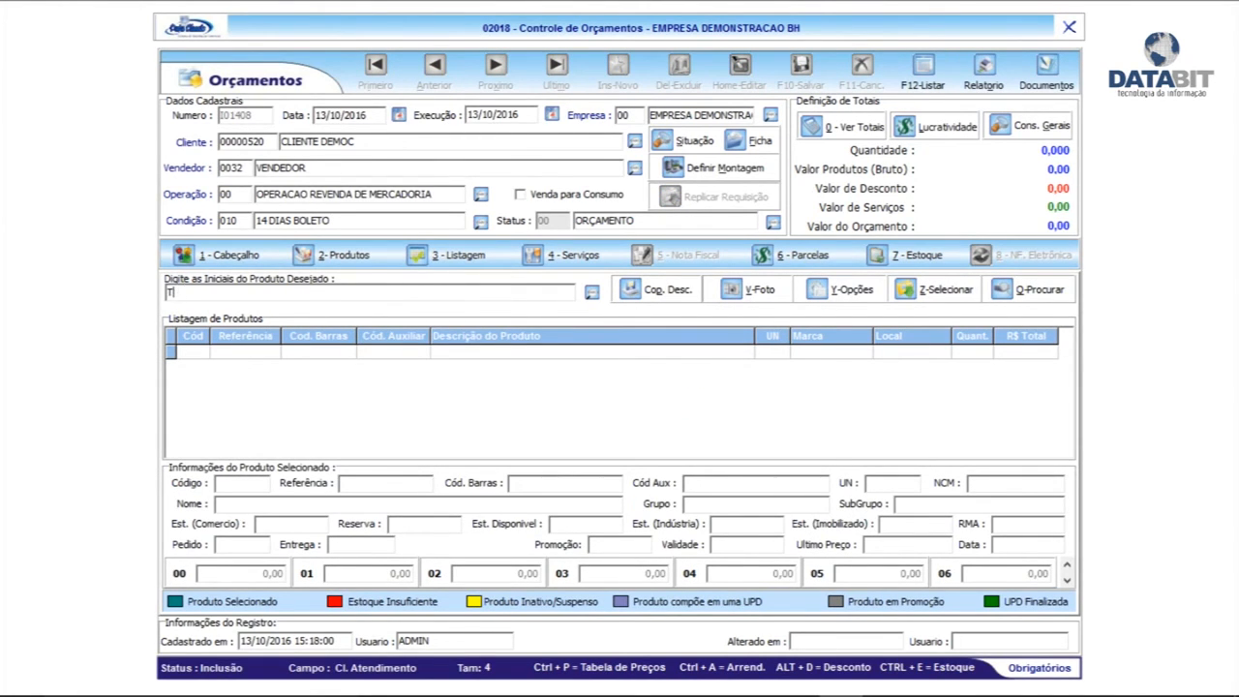
Add one TONER PRETO KATUN TIPO 2110 (426,44) to the quote, save, and close the quote without printing
{"action": "type", "text": "TONER"}
{"action": "key", "text": "Return"}
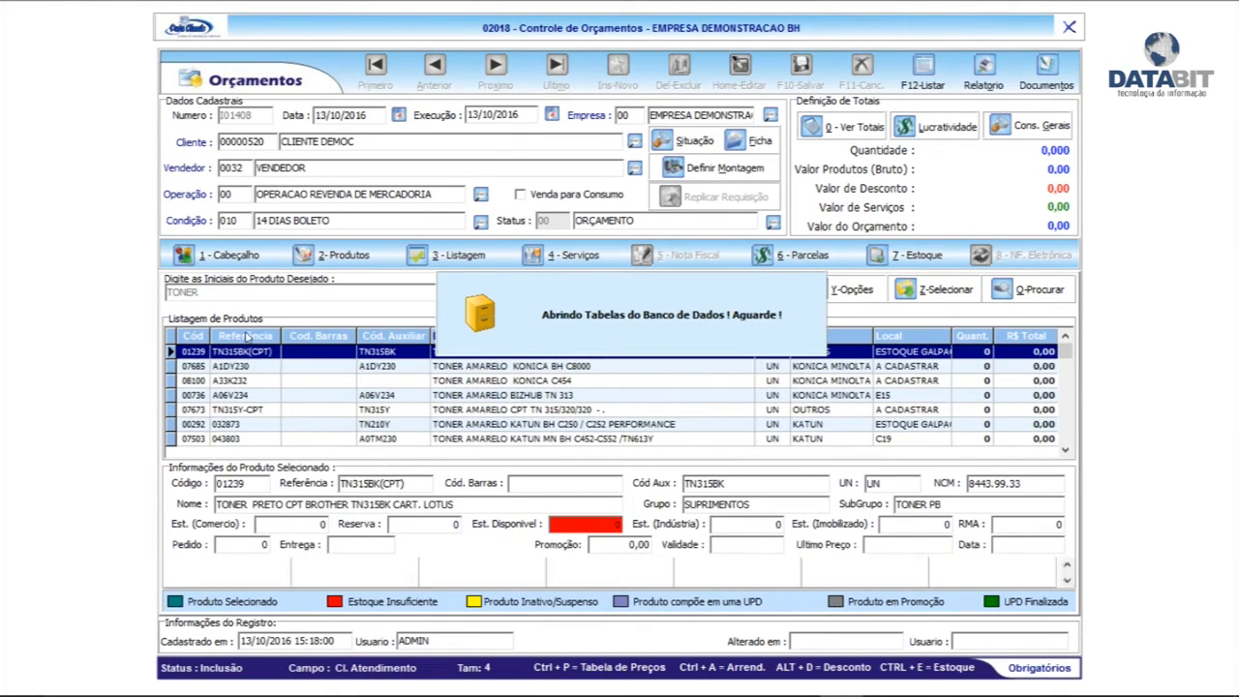
{"action": "key", "text": "Return"}
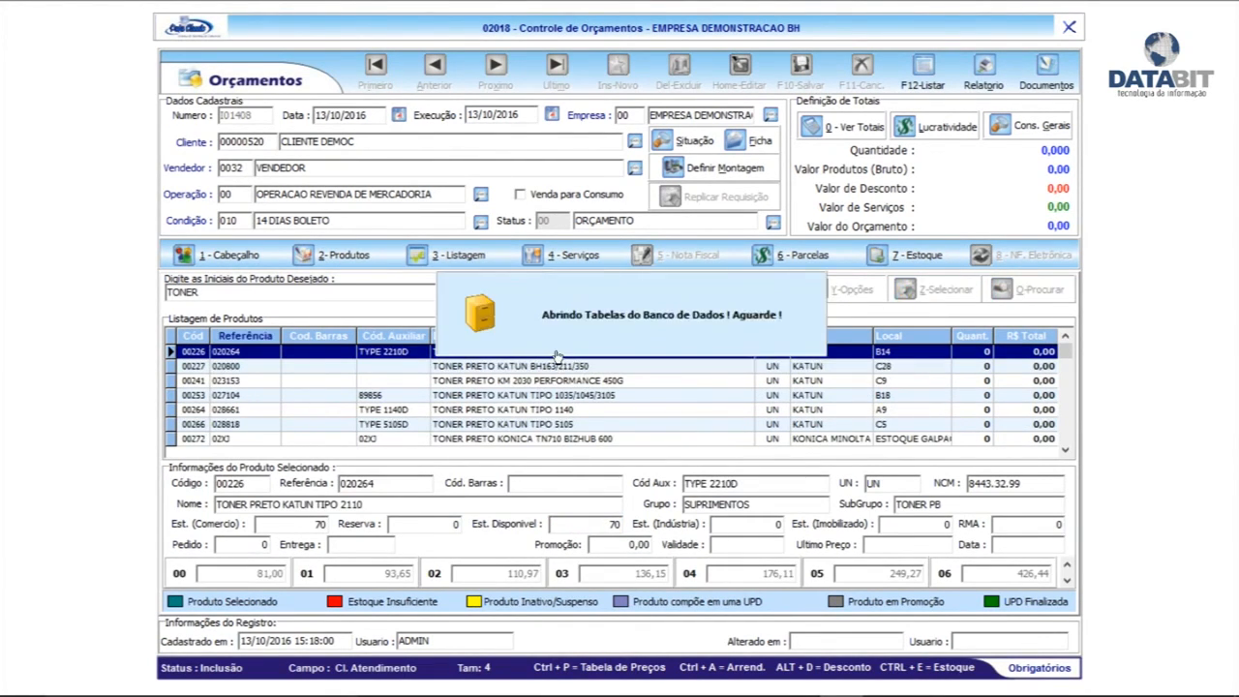
{"action": "left_click", "coordinate": [616, 427]}
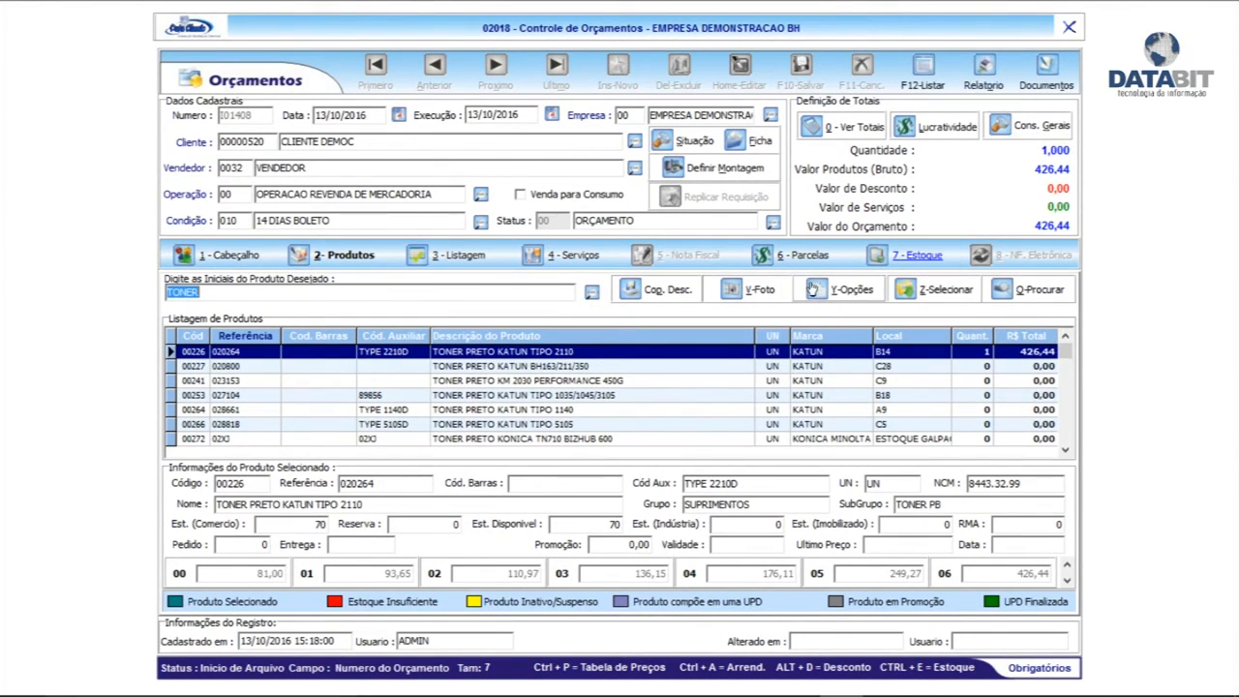
{"action": "key", "text": "Return"}
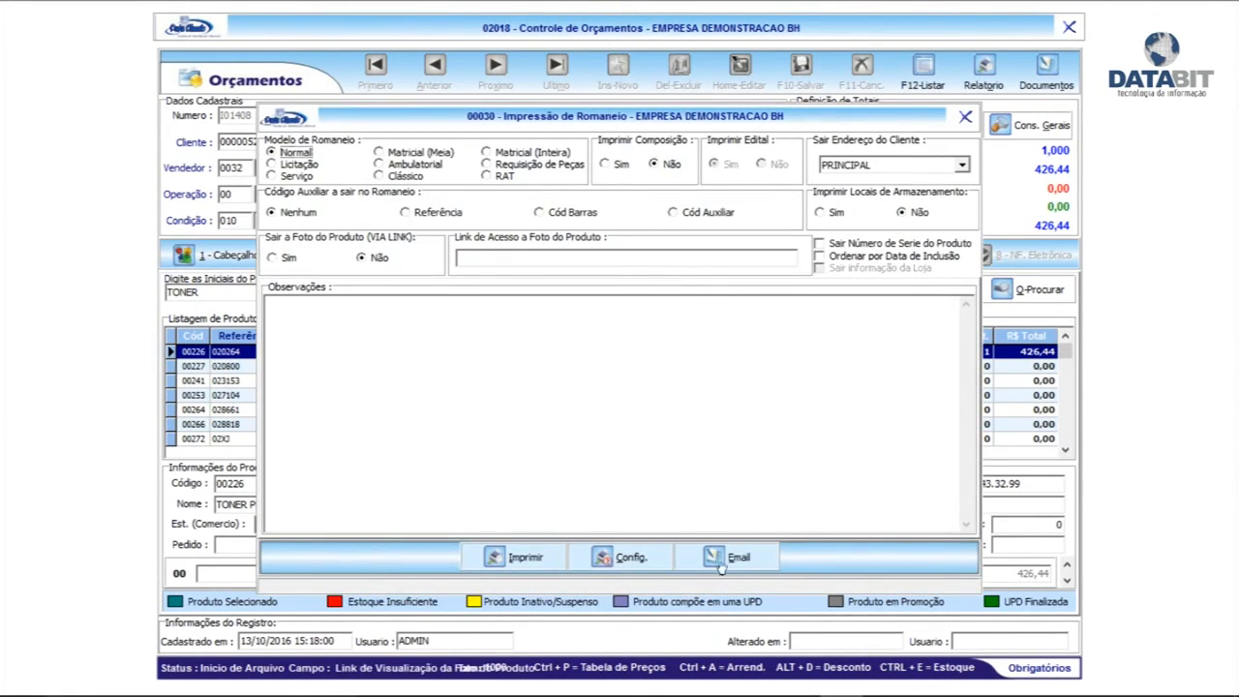
{"action": "left_click", "coordinate": [965, 117]}
{"action": "left_click", "coordinate": [1069, 27]}
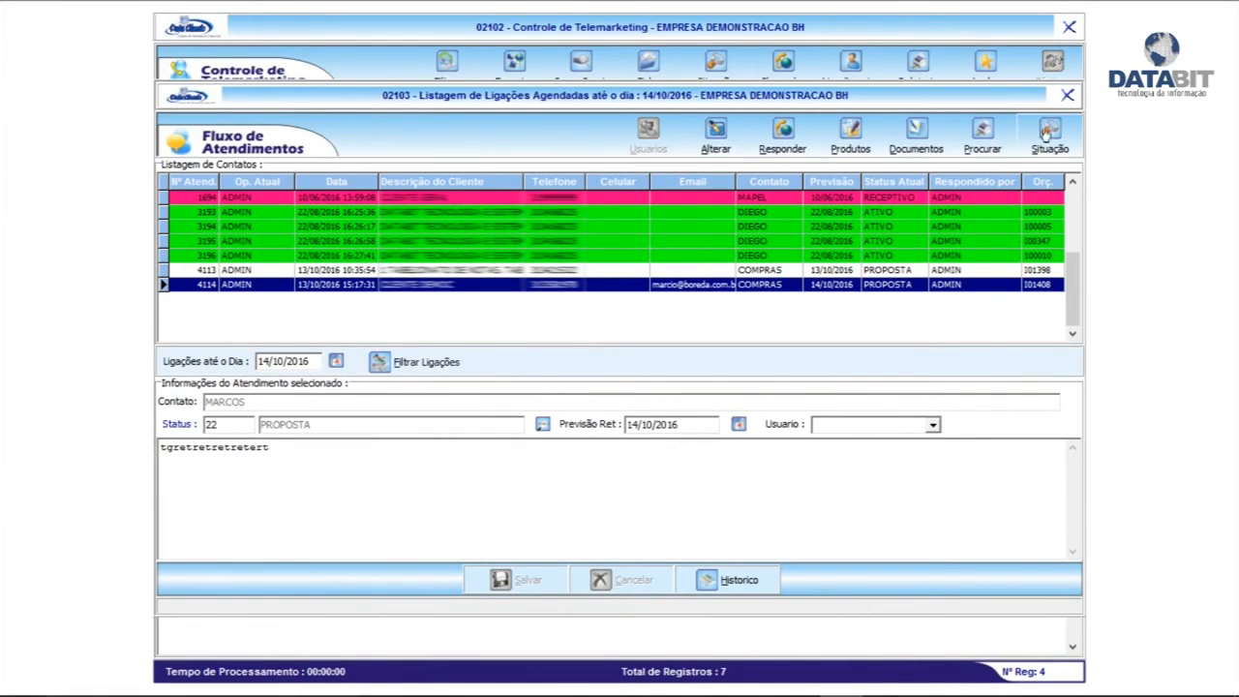
Close and reopen the scheduled-calls list with its cutoff date set to 14/10/2016
{"action": "left_click", "coordinate": [1066, 95]}
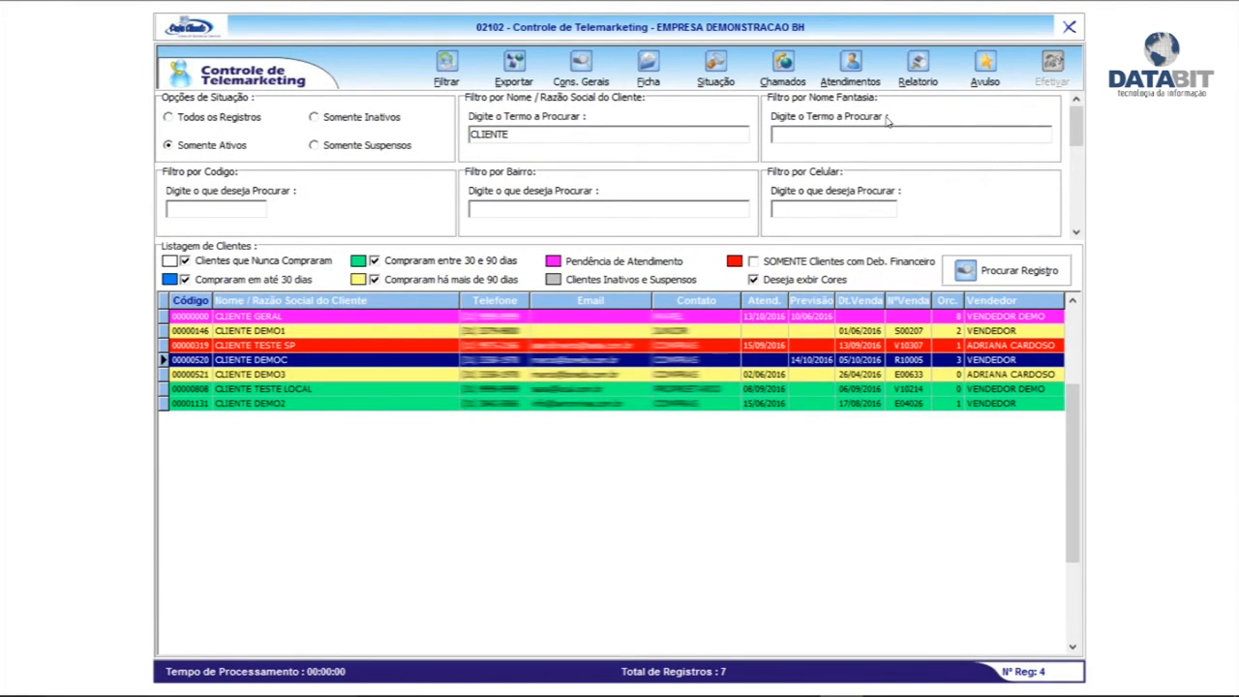
{"action": "left_click", "coordinate": [850, 68]}
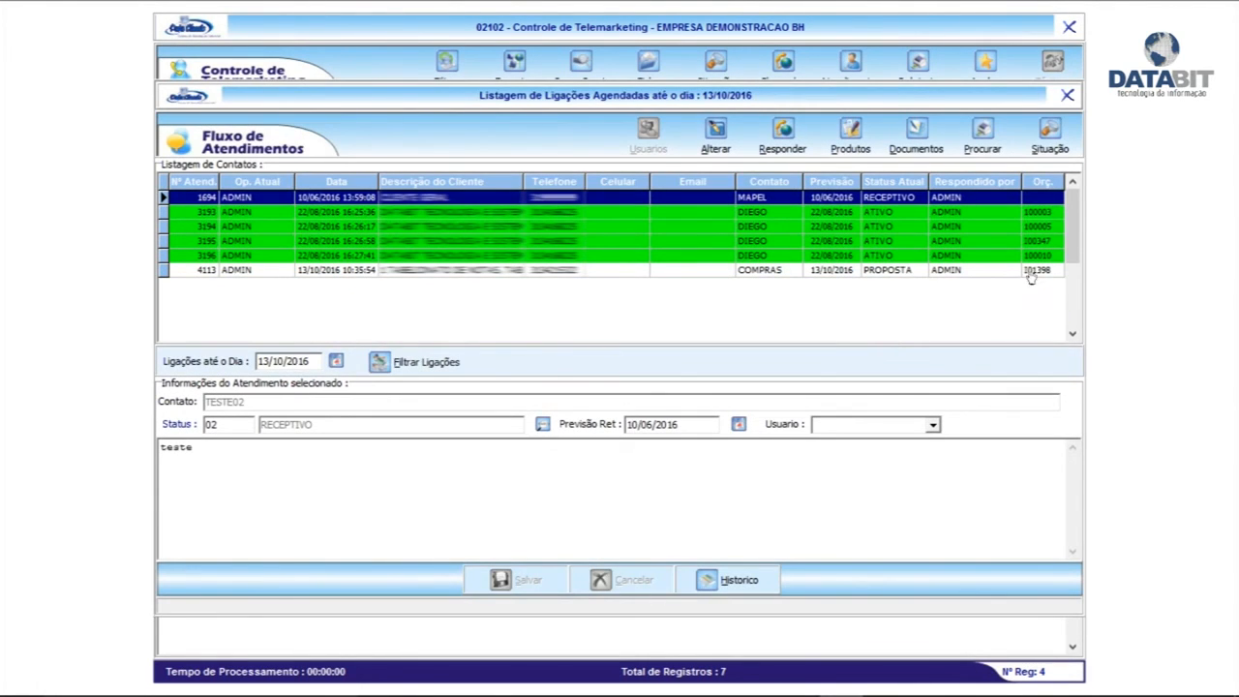
{"action": "left_click", "coordinate": [336, 362]}
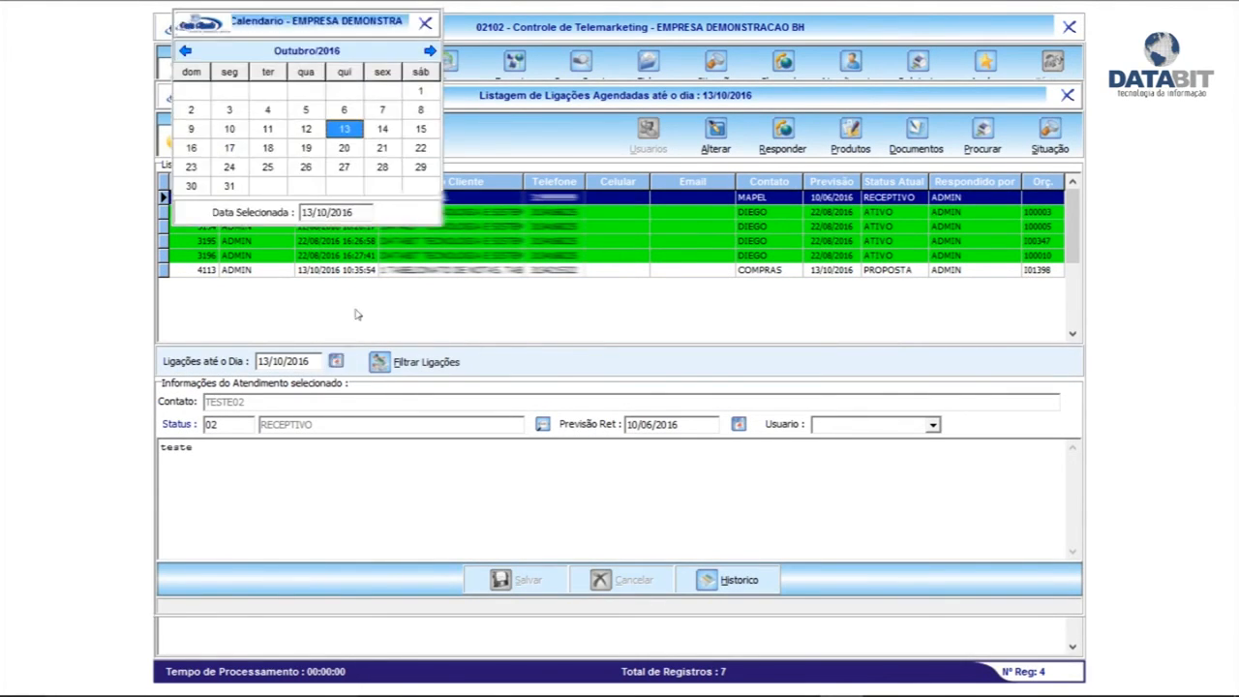
{"action": "double_click", "coordinate": [382, 129]}
Conclude call 4114 as VENDA PERDIDA with a note and no follow-up, then close the calls list
{"action": "left_click", "coordinate": [428, 362]}
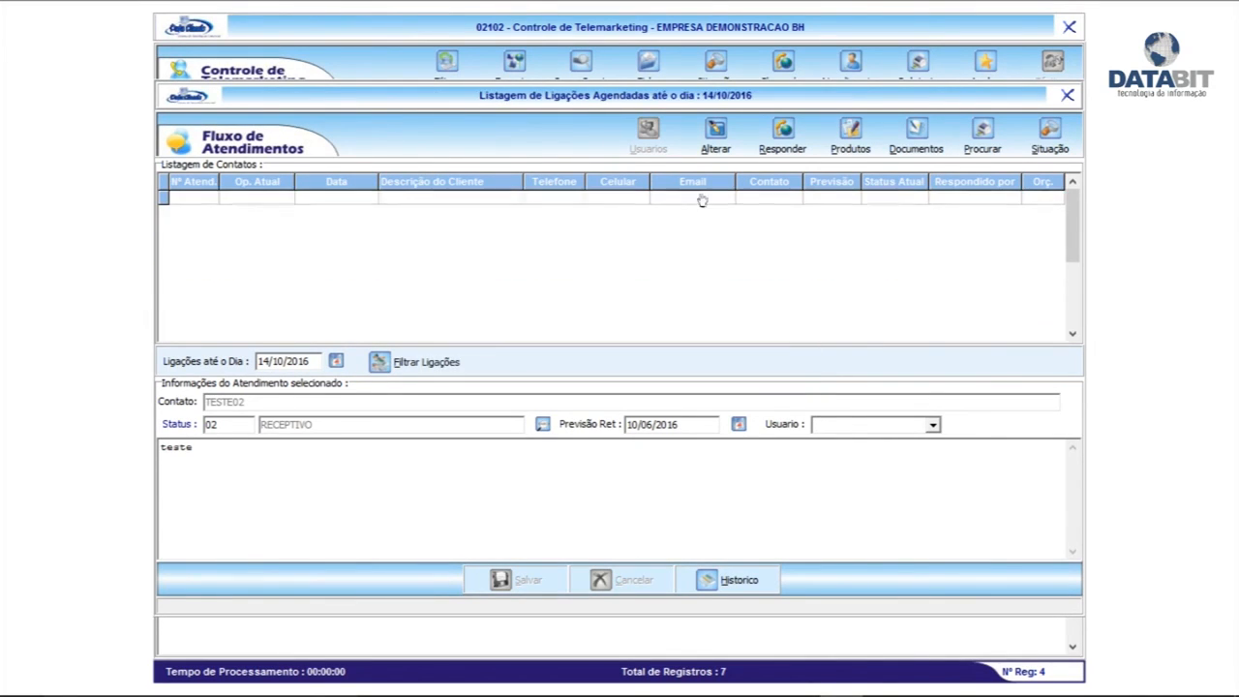
{"action": "left_click", "coordinate": [440, 284]}
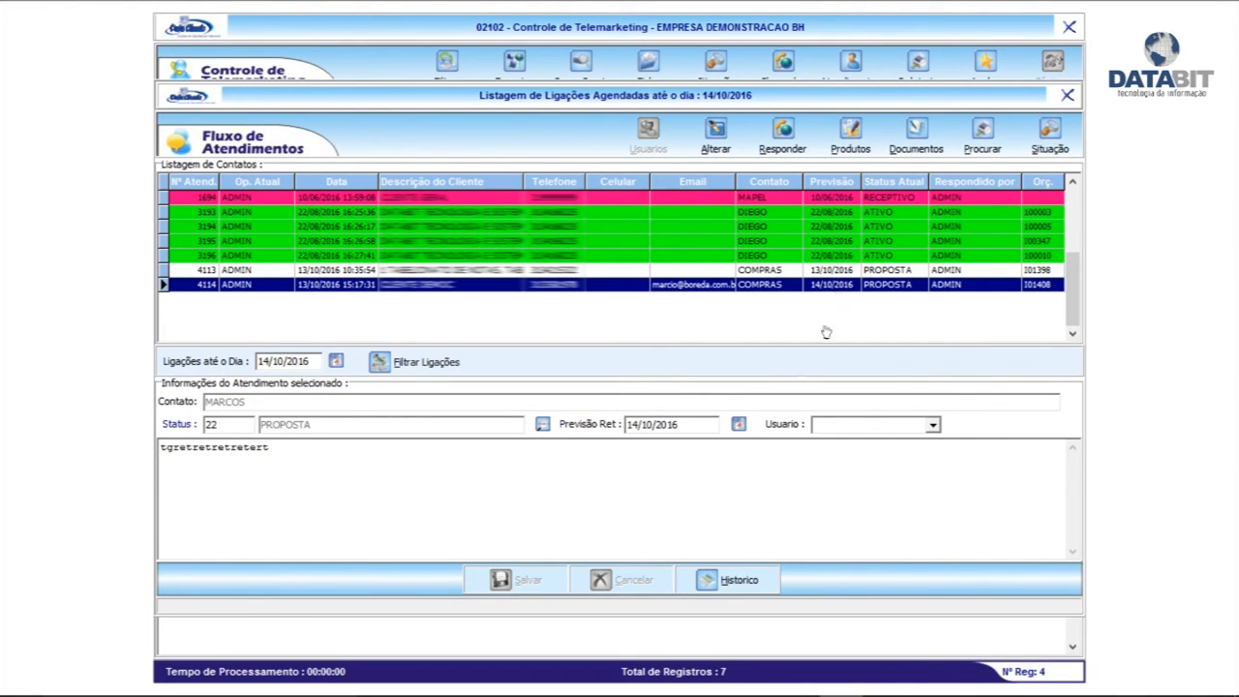
{"action": "left_click", "coordinate": [782, 136]}
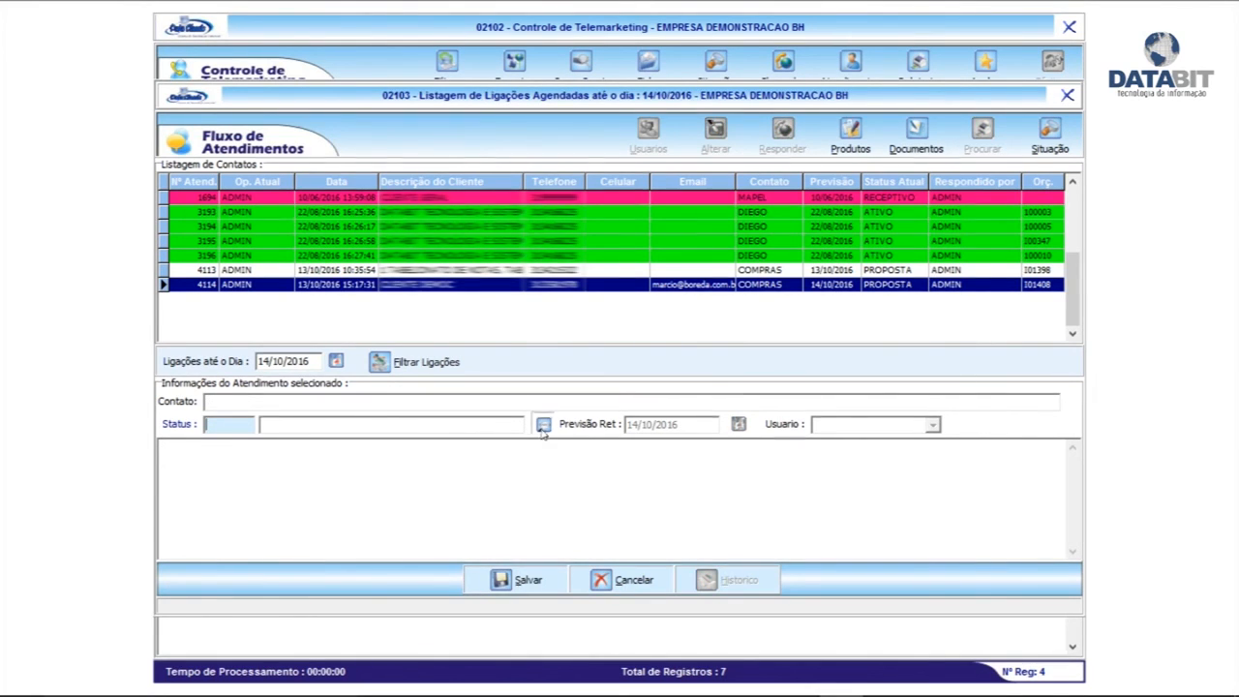
{"action": "left_click", "coordinate": [543, 425]}
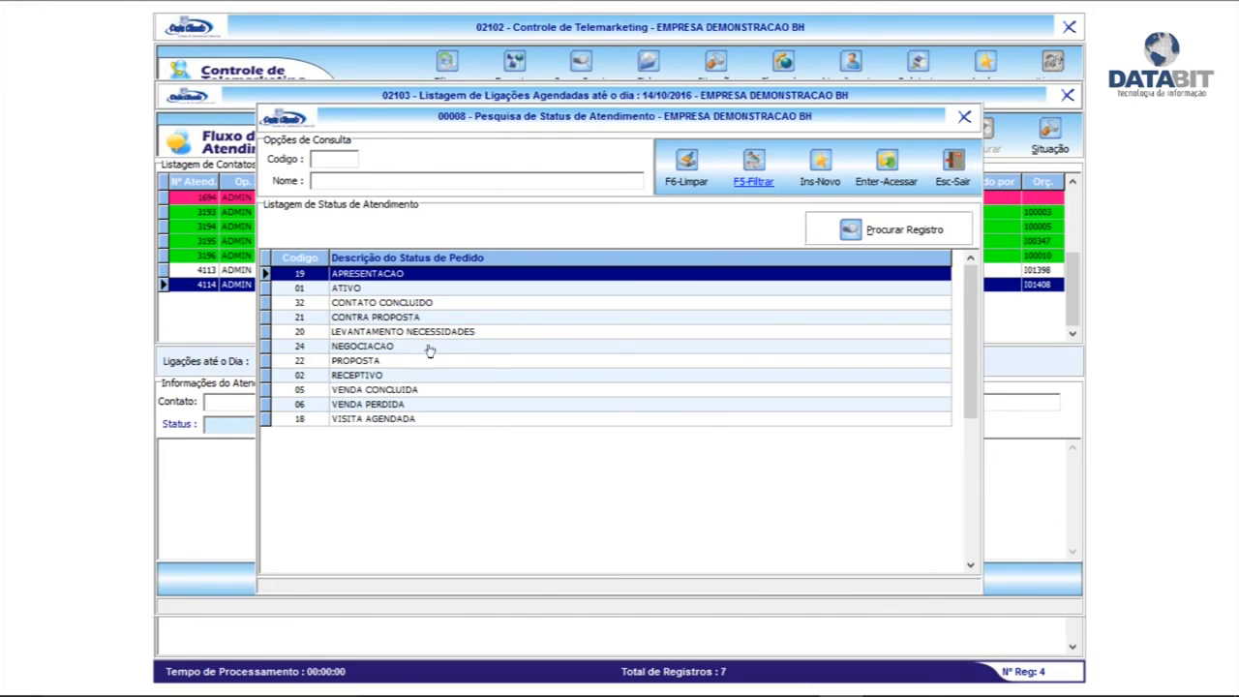
{"action": "double_click", "coordinate": [397, 405]}
{"action": "left_click", "coordinate": [401, 485]}
{"action": "type", "text": "fdaffdafdfdfadfdfdf"}
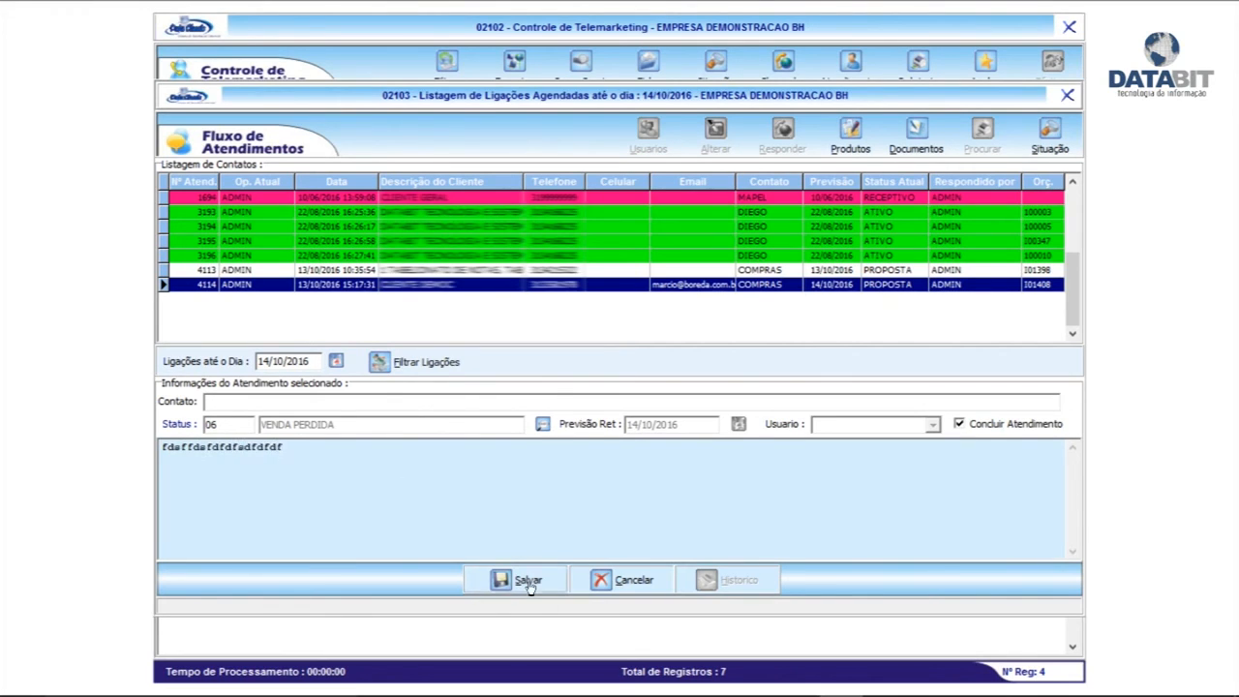
{"action": "left_click", "coordinate": [529, 582]}
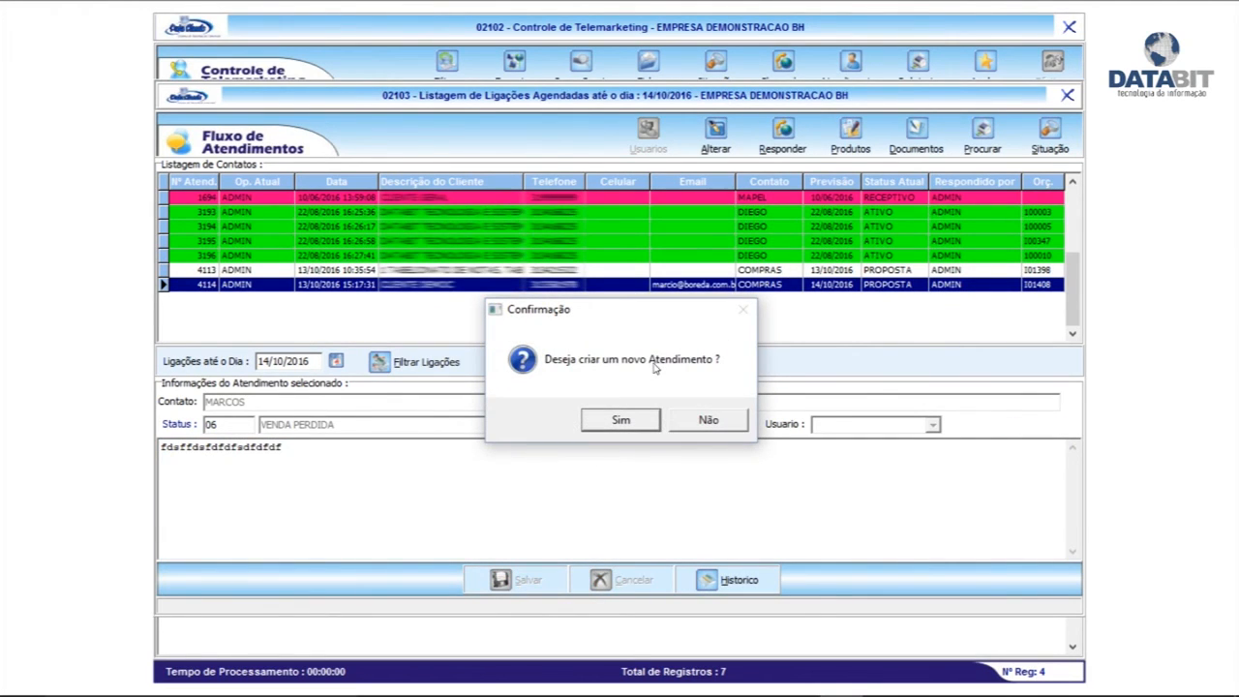
{"action": "left_click", "coordinate": [684, 420]}
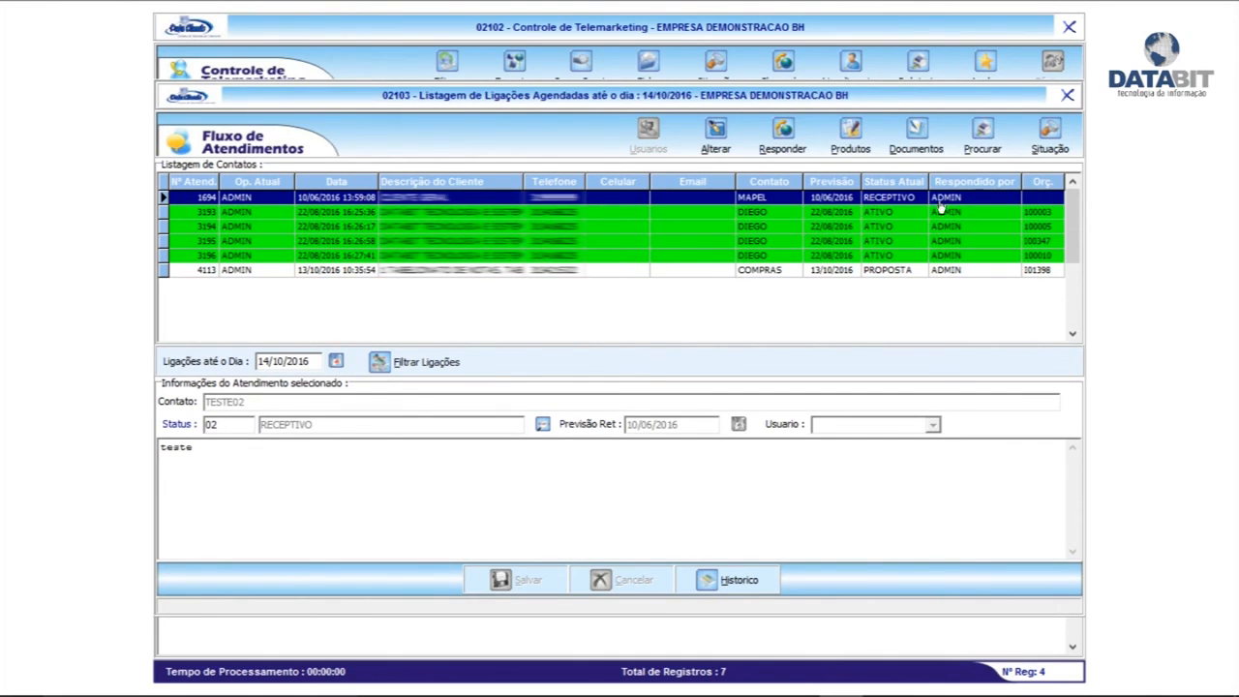
{"action": "left_click", "coordinate": [1067, 95]}
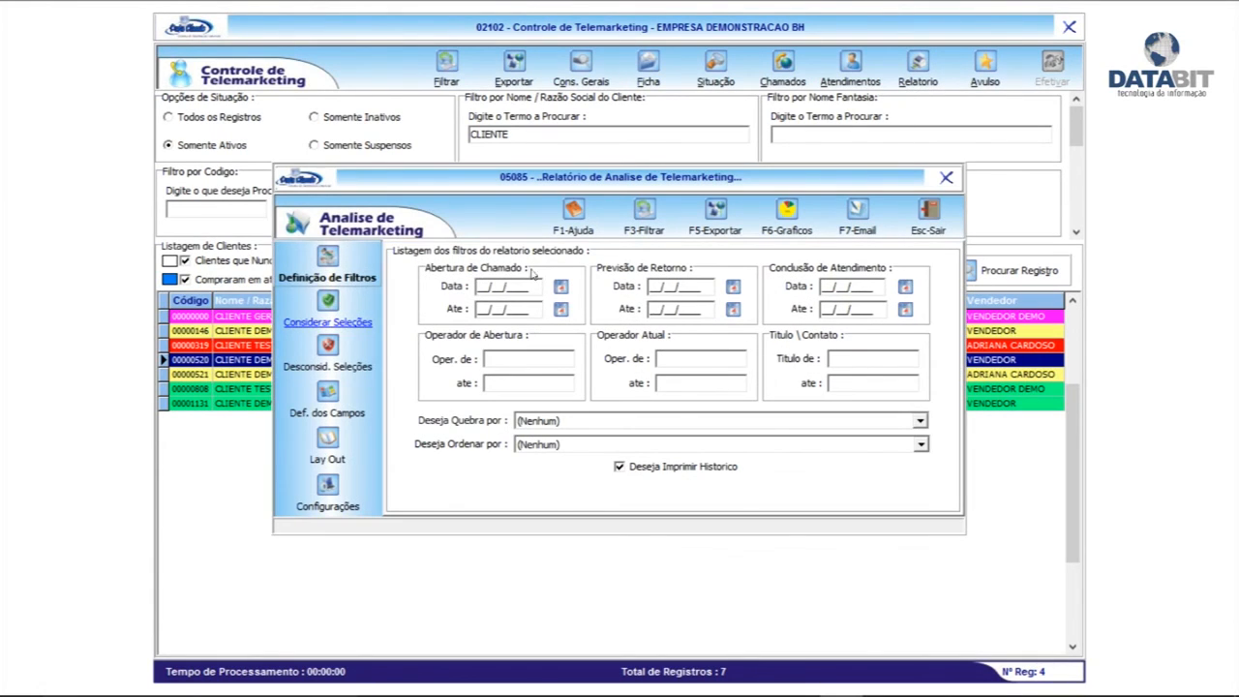
Filter the telemarketing report to calls opened from 13/10/2016, without history, and preview it
{"action": "left_click", "coordinate": [642, 467]}
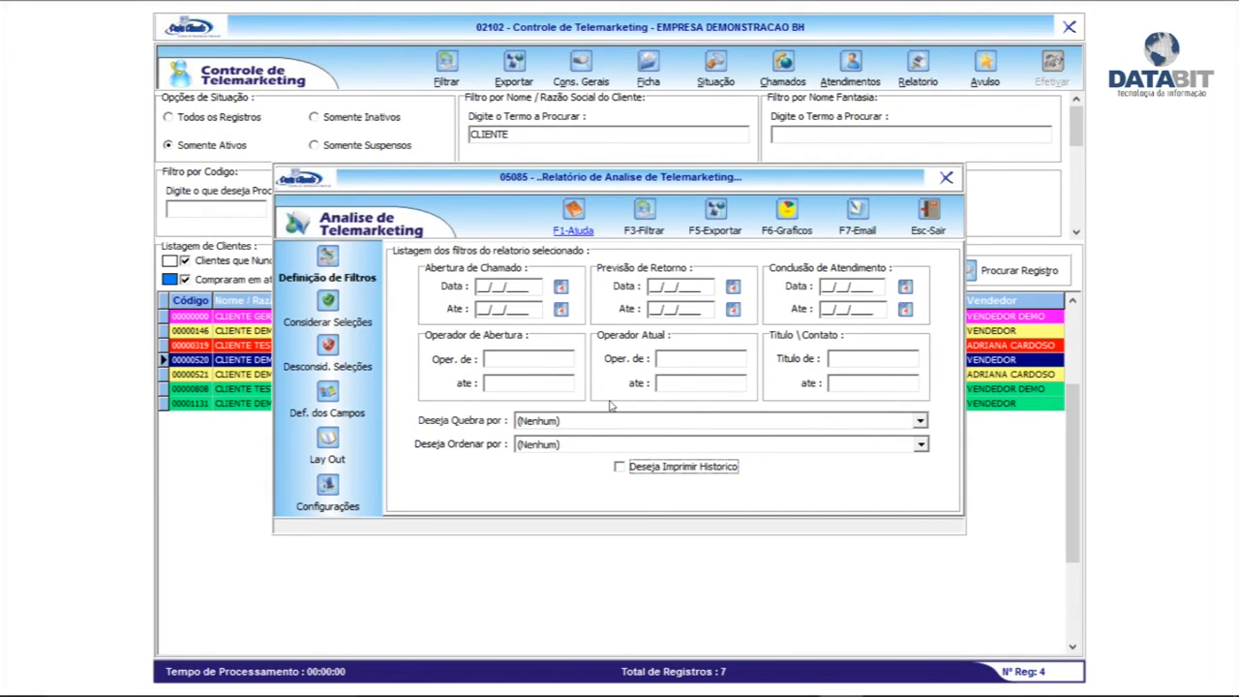
{"action": "left_click", "coordinate": [561, 286]}
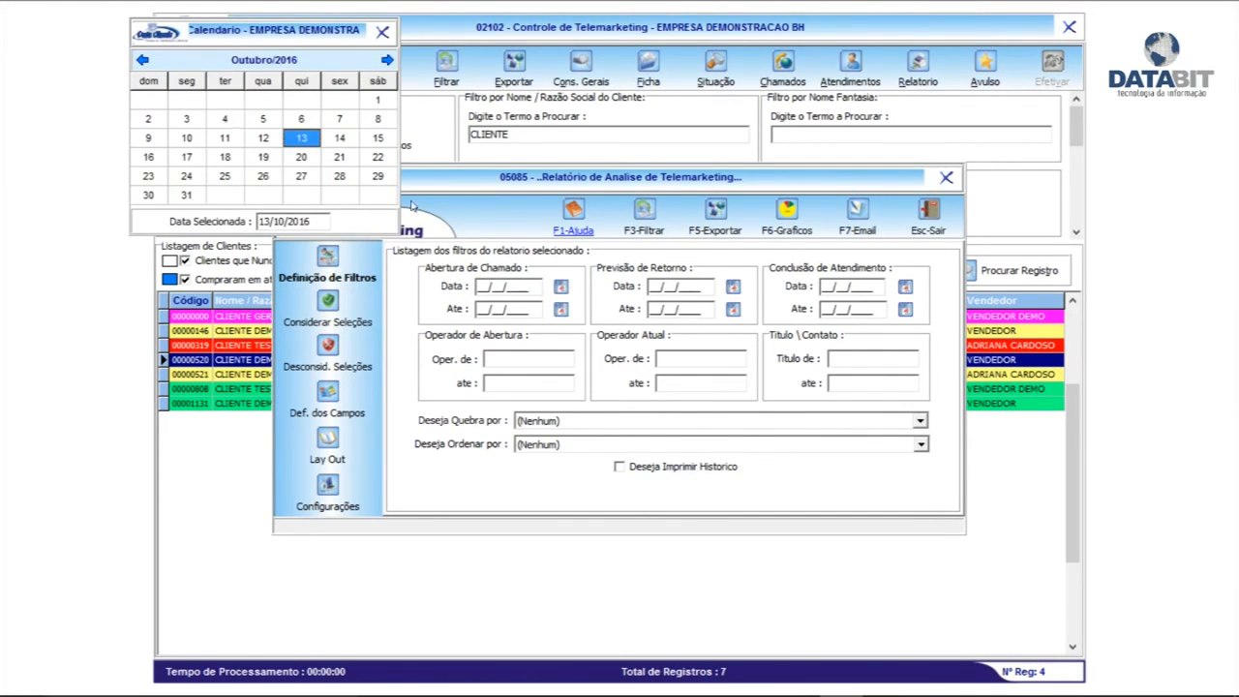
{"action": "left_click", "coordinate": [303, 139]}
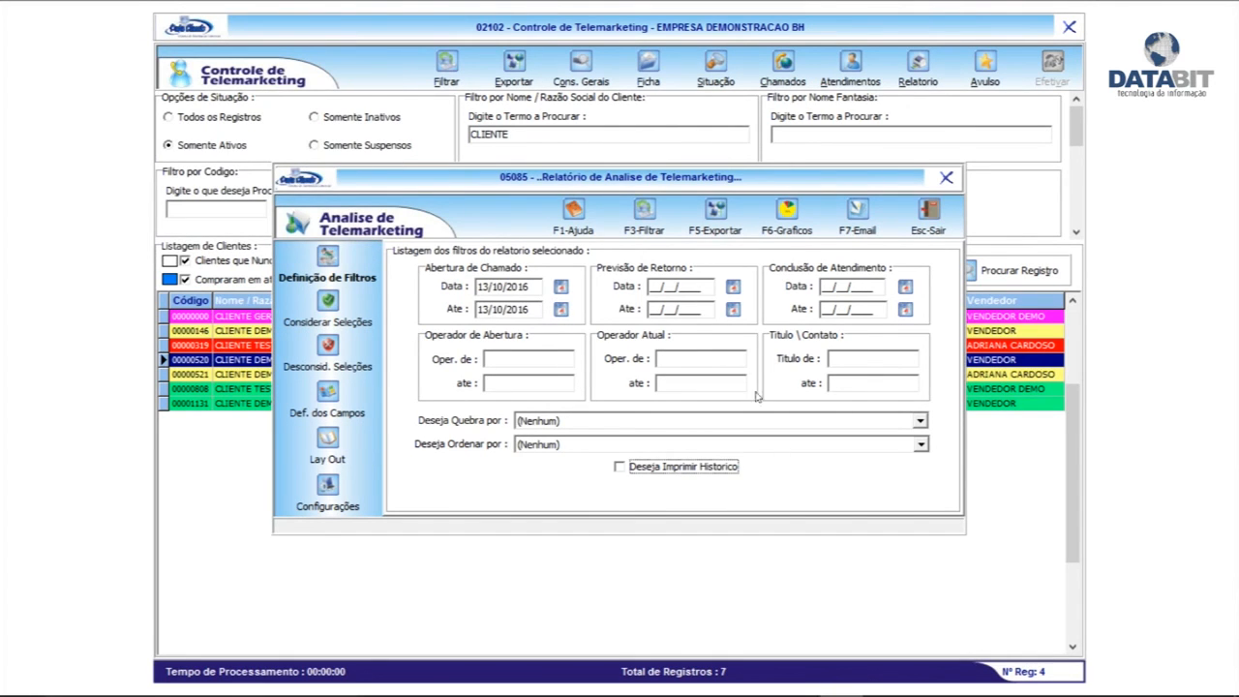
{"action": "left_click", "coordinate": [647, 217]}
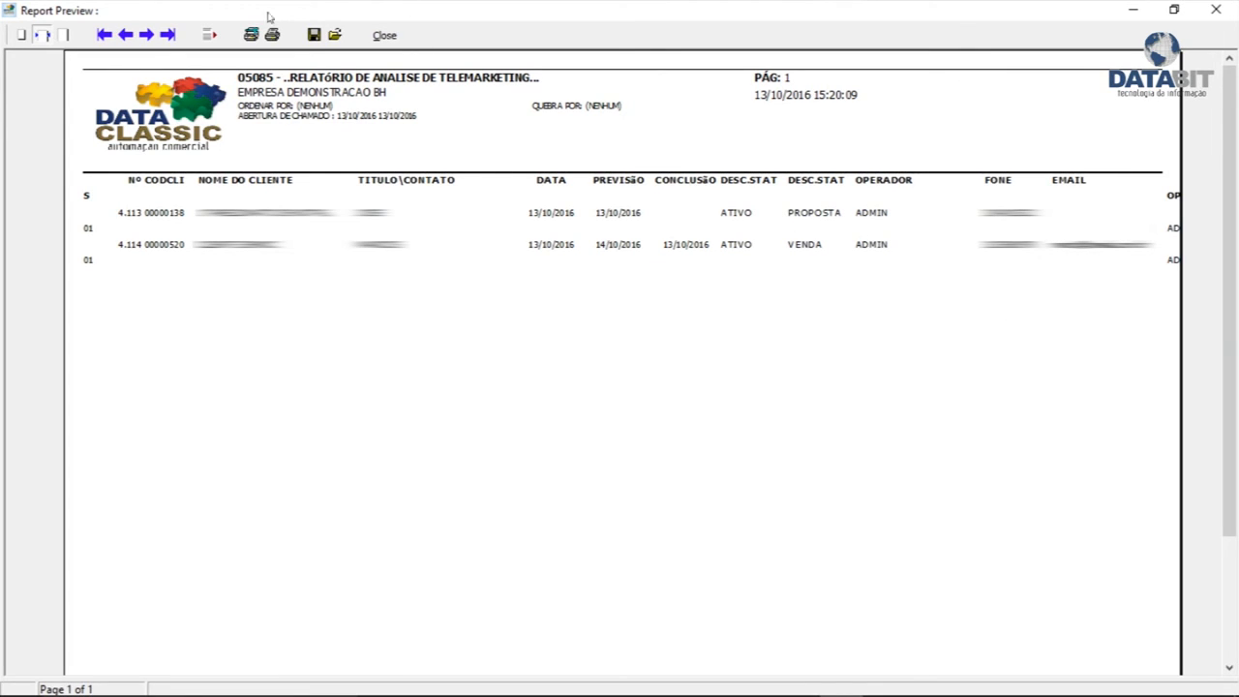
{"action": "left_click", "coordinate": [384, 34]}
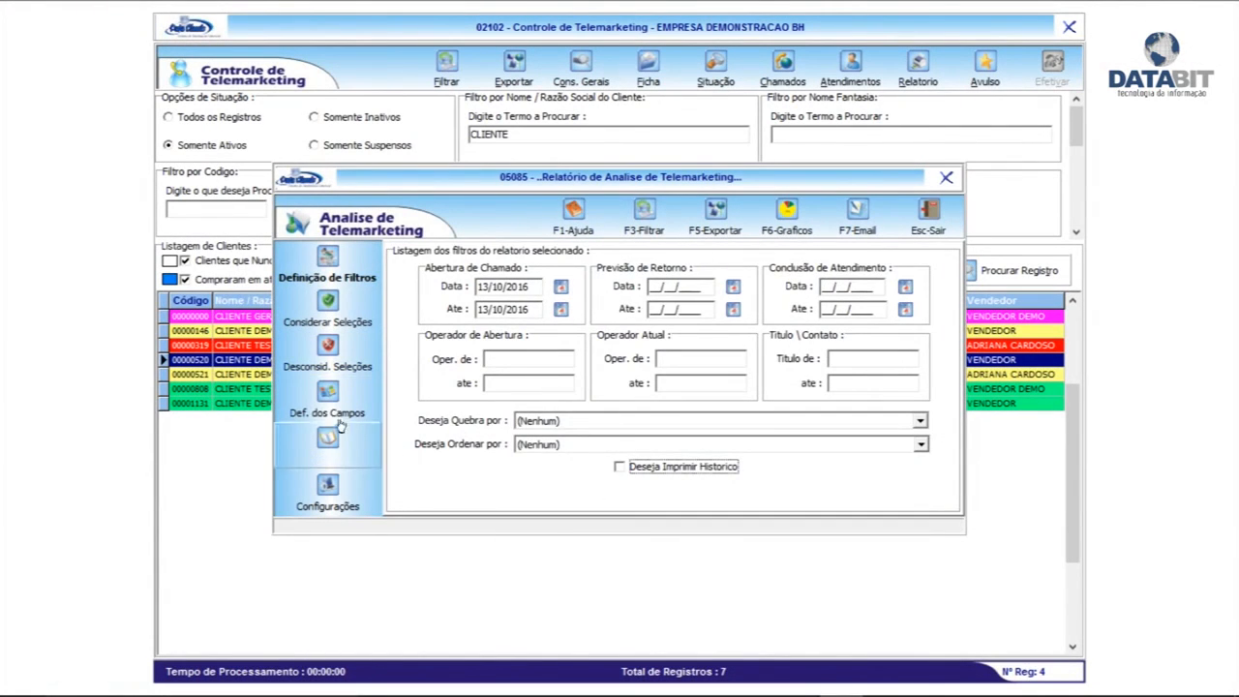
Review the report's field definitions and layout, then export it to Microsoft Excel for viewing
{"action": "left_click", "coordinate": [338, 423]}
{"action": "mouse_move", "coordinate": [951, 305]}
{"action": "left_mouse_down"}
{"action": "mouse_move", "coordinate": [952, 381]}
{"action": "mouse_move", "coordinate": [951, 291]}
{"action": "left_mouse_up"}
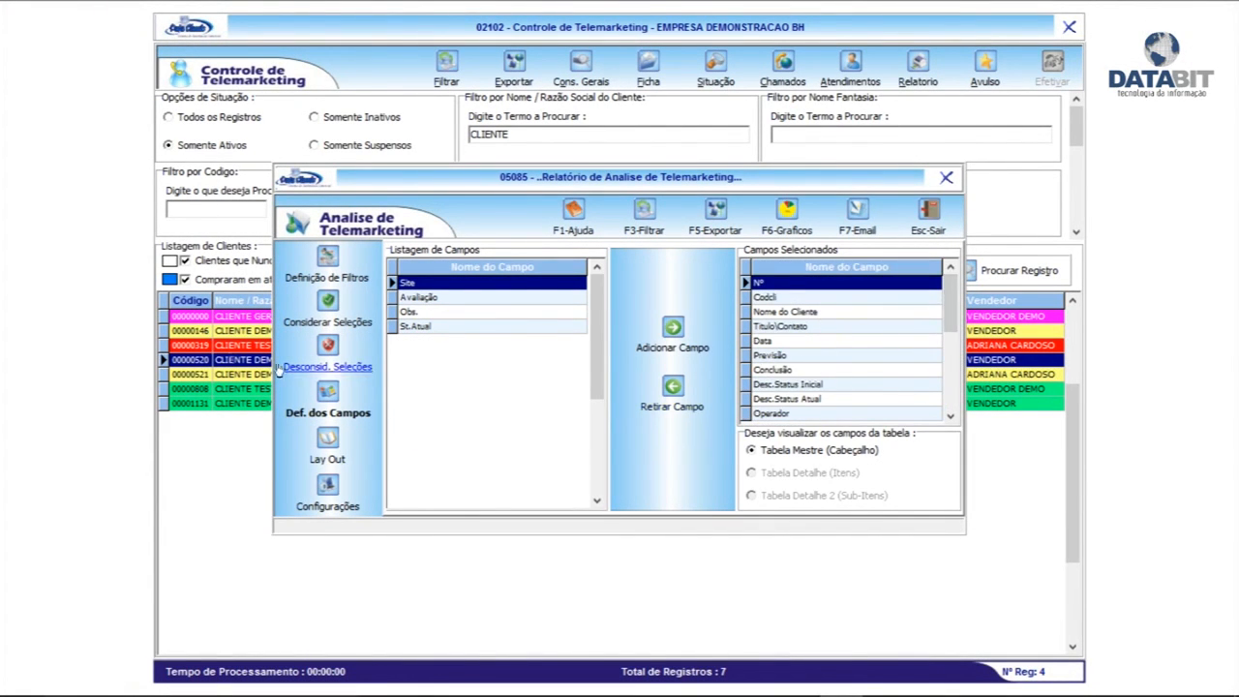
{"action": "left_click", "coordinate": [328, 451]}
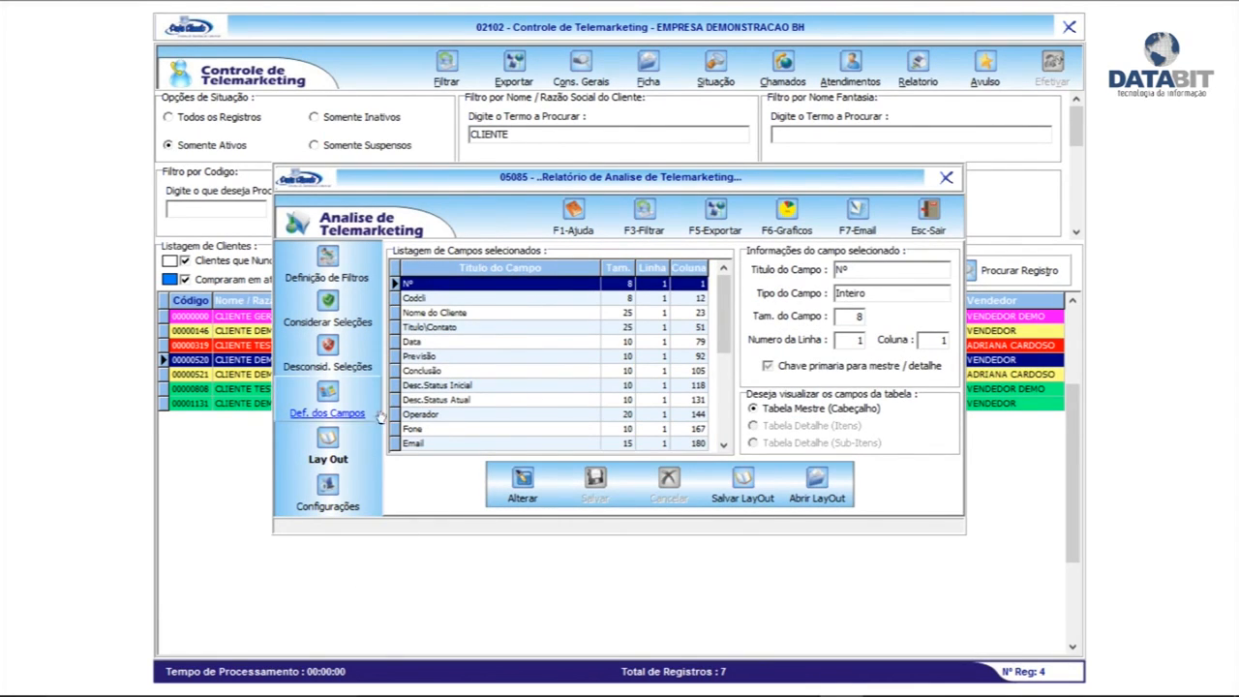
{"action": "left_click", "coordinate": [327, 277]}
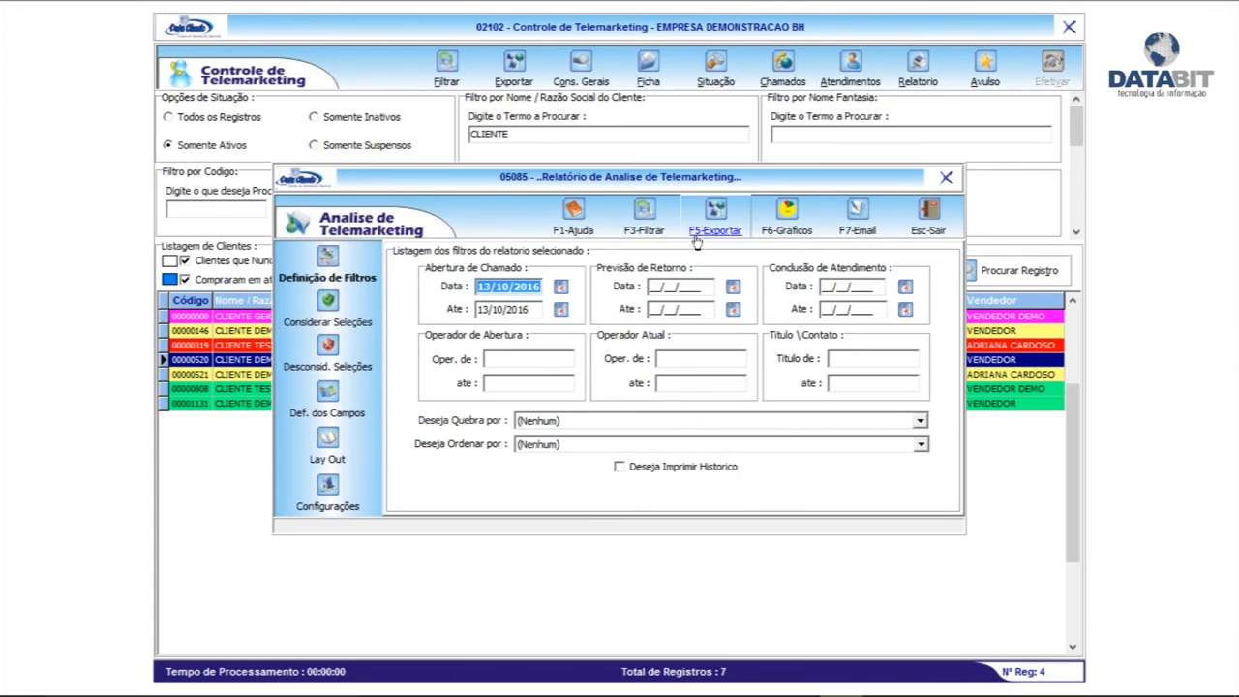
{"action": "left_click", "coordinate": [716, 215]}
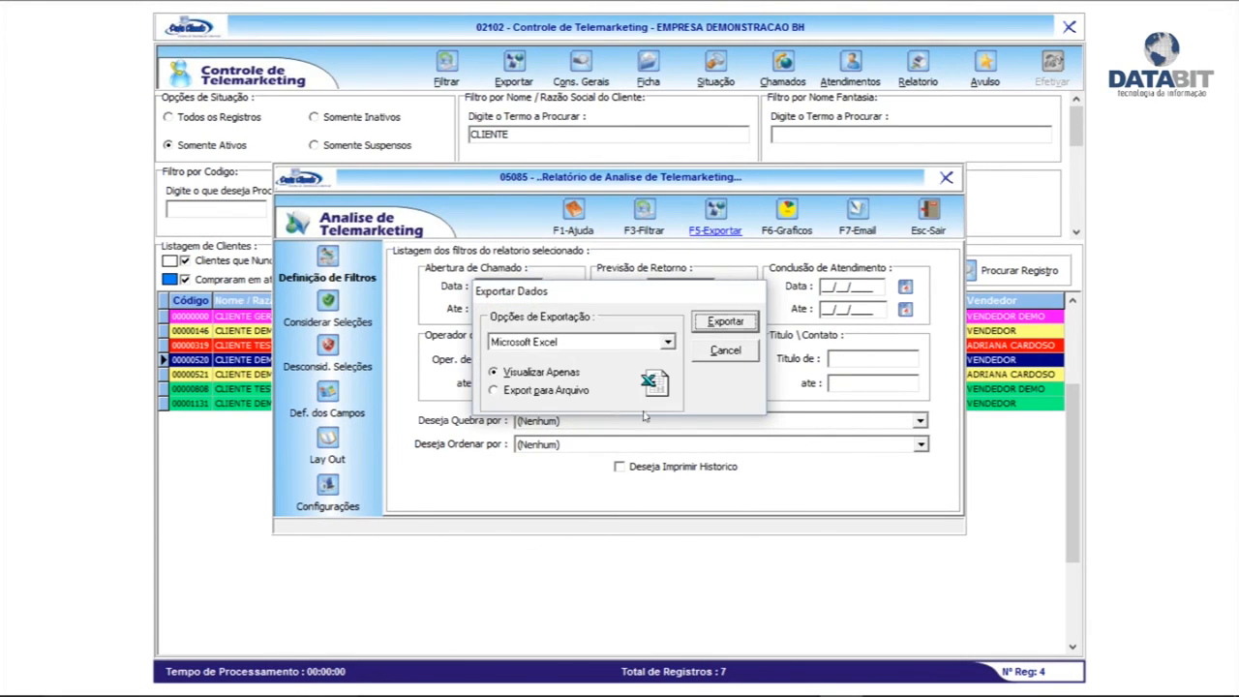
{"action": "left_click", "coordinate": [726, 322]}
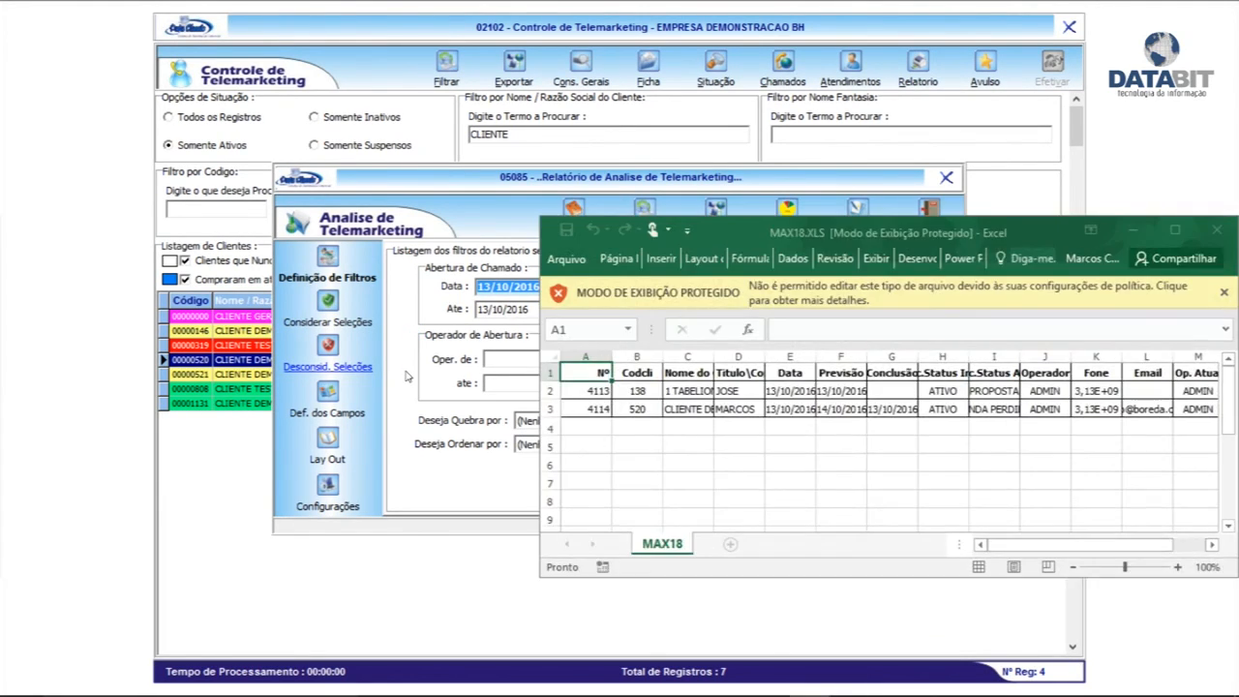
Maximize MAX18.XLS, auto-fit all columns, review the header row, and close the workbook
{"action": "left_click_drag", "start_coordinate": [865, 233], "coordinate": [330, 2]}
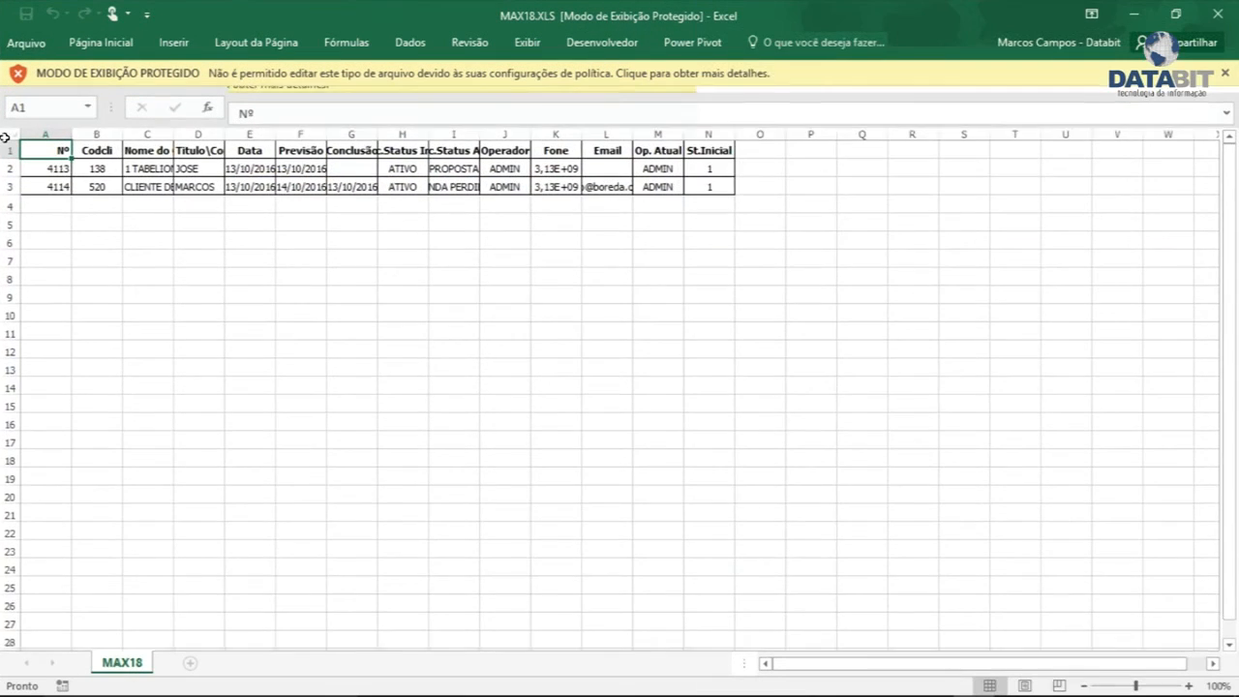
{"action": "left_click", "coordinate": [12, 132]}
{"action": "double_click", "coordinate": [76, 126]}
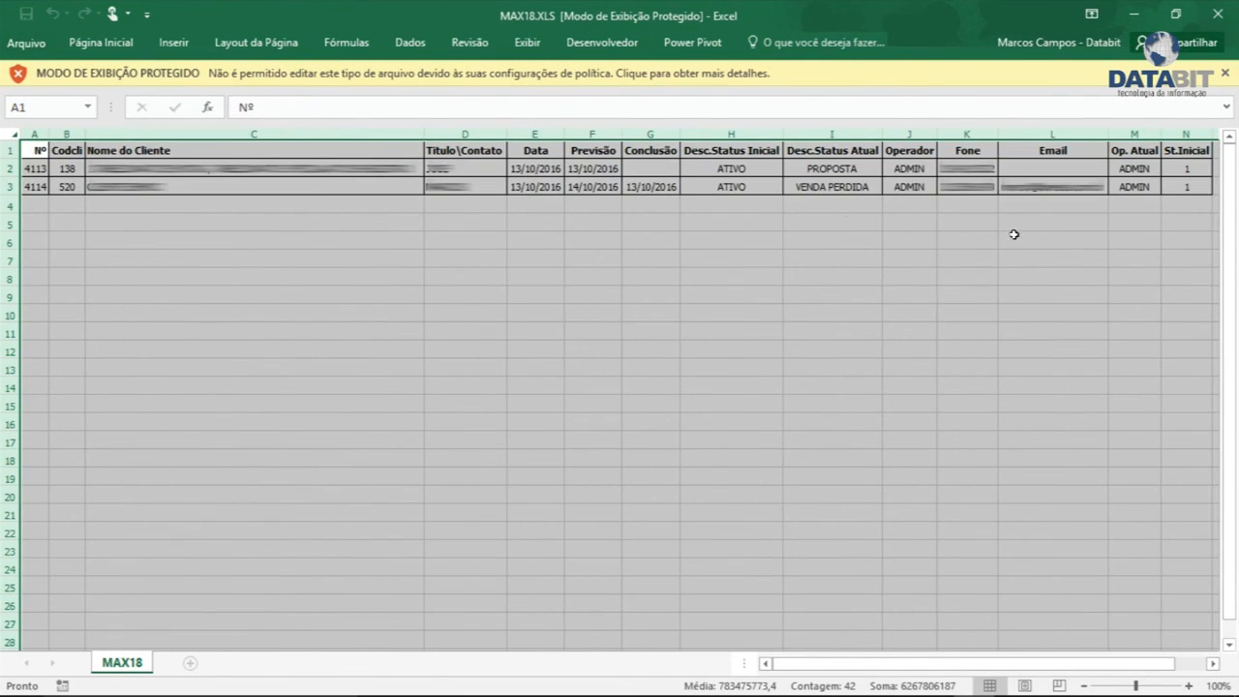
{"action": "left_click", "coordinate": [375, 159]}
{"action": "left_click", "coordinate": [445, 155]}
{"action": "key", "text": "Right"}
{"action": "key", "text": "Right"}
{"action": "key", "text": "Right"}
{"action": "key", "text": "Right"}
{"action": "key", "text": "Right"}
{"action": "key", "text": "Right"}
{"action": "key", "text": "Right"}
{"action": "key", "text": "Right"}
{"action": "key", "text": "Right"}
{"action": "key", "text": "Right"}
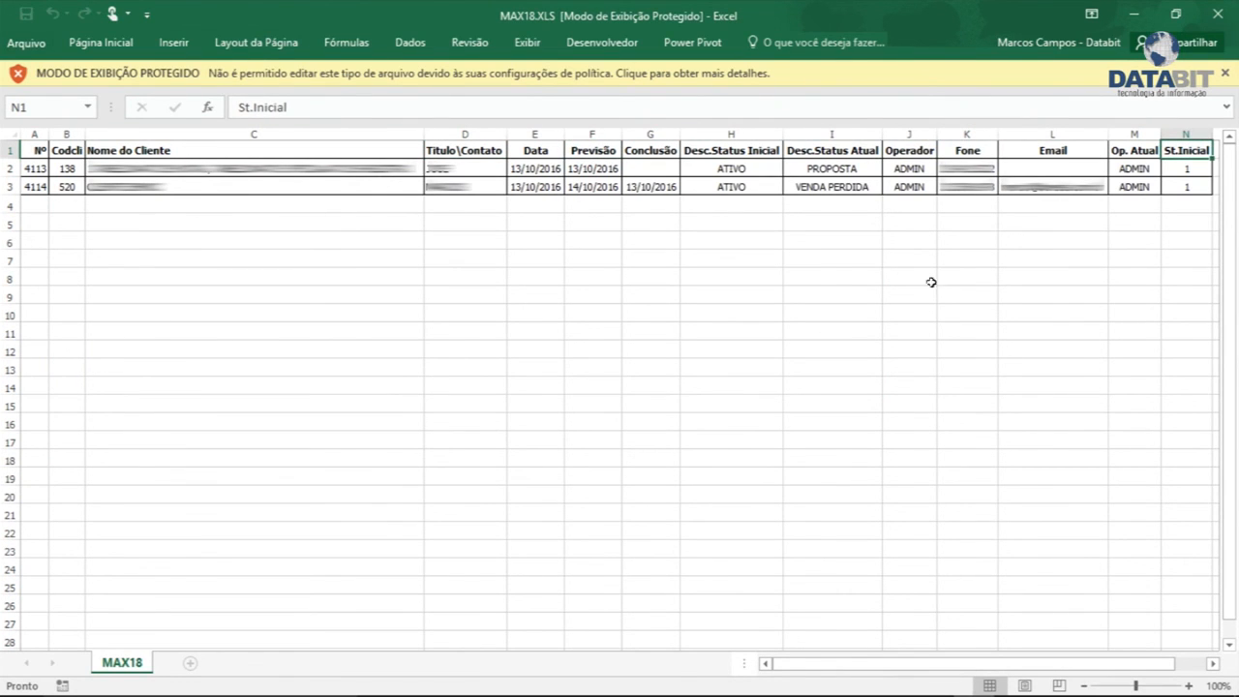
{"action": "left_click", "coordinate": [1218, 14]}
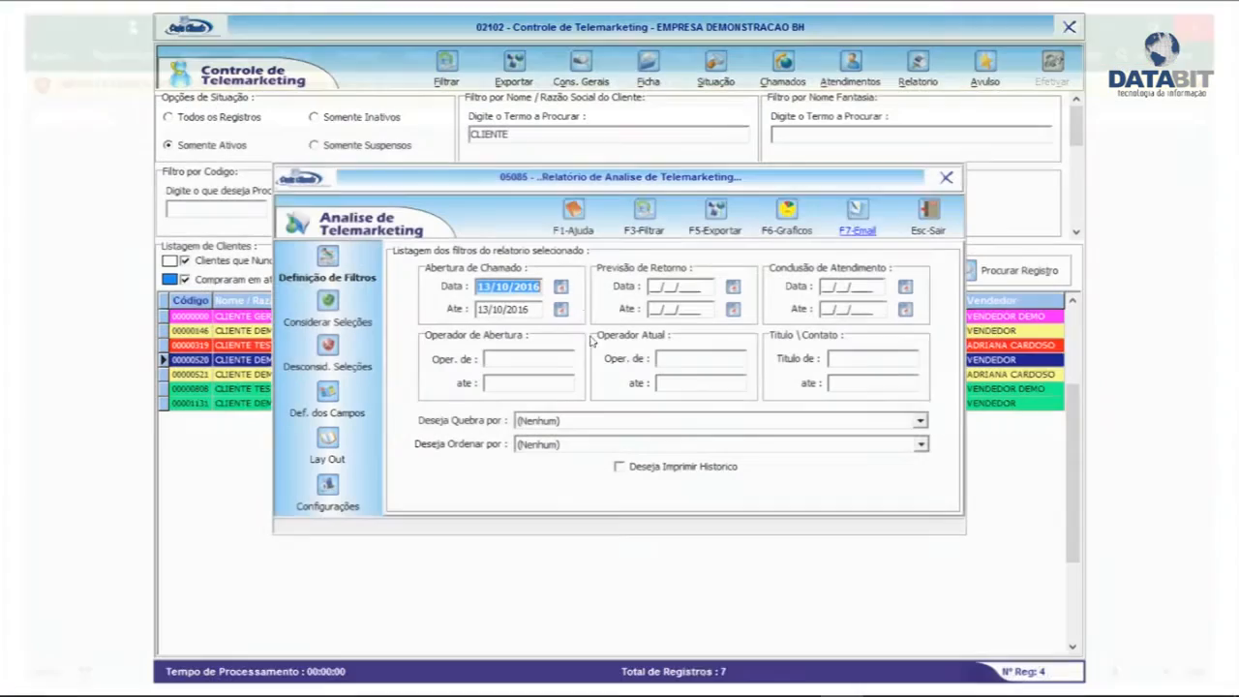
Start a new walk-in contact and fill in the contact's name, phone number and contact field
{"action": "left_click", "coordinate": [927, 208]}
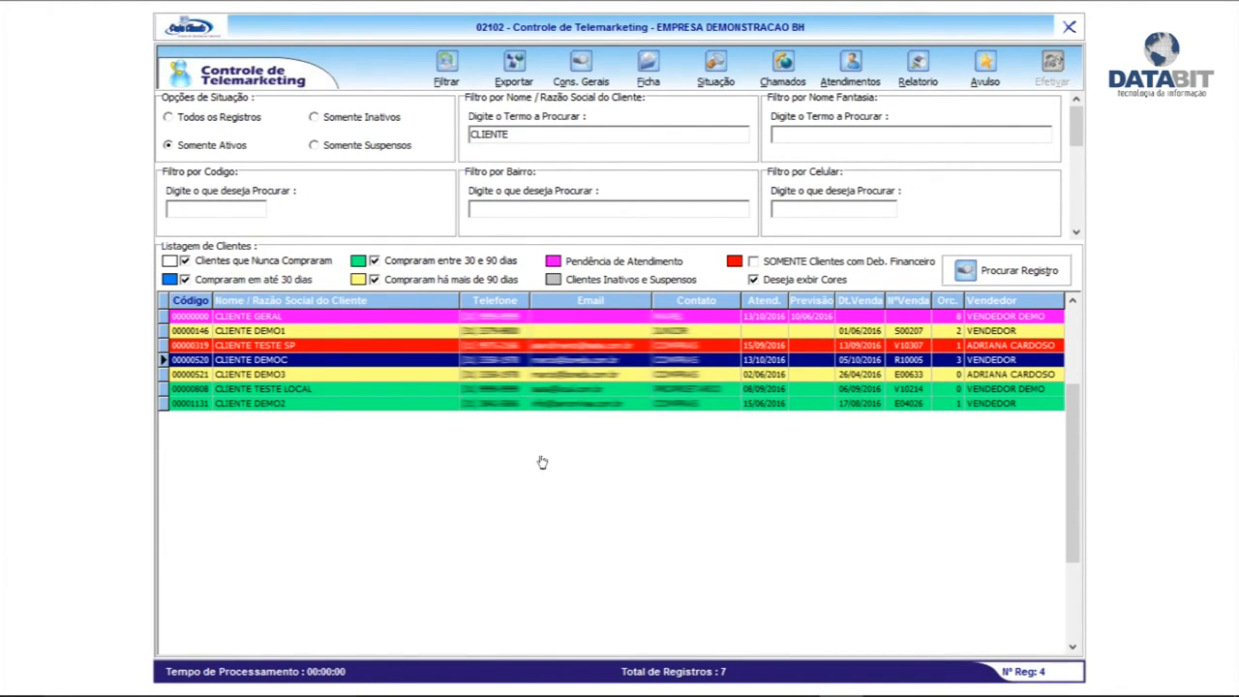
{"action": "left_click", "coordinate": [987, 75]}
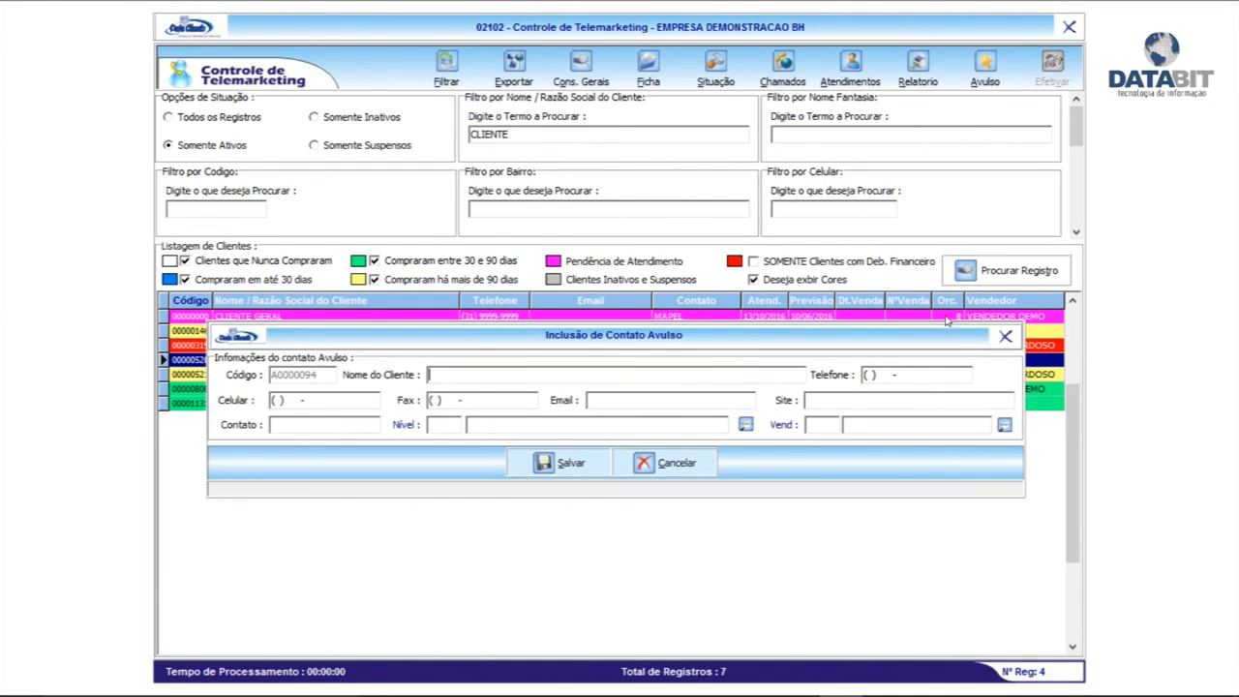
{"action": "type", "text": "MARCOS TESTE"}
{"action": "key", "text": "Tab"}
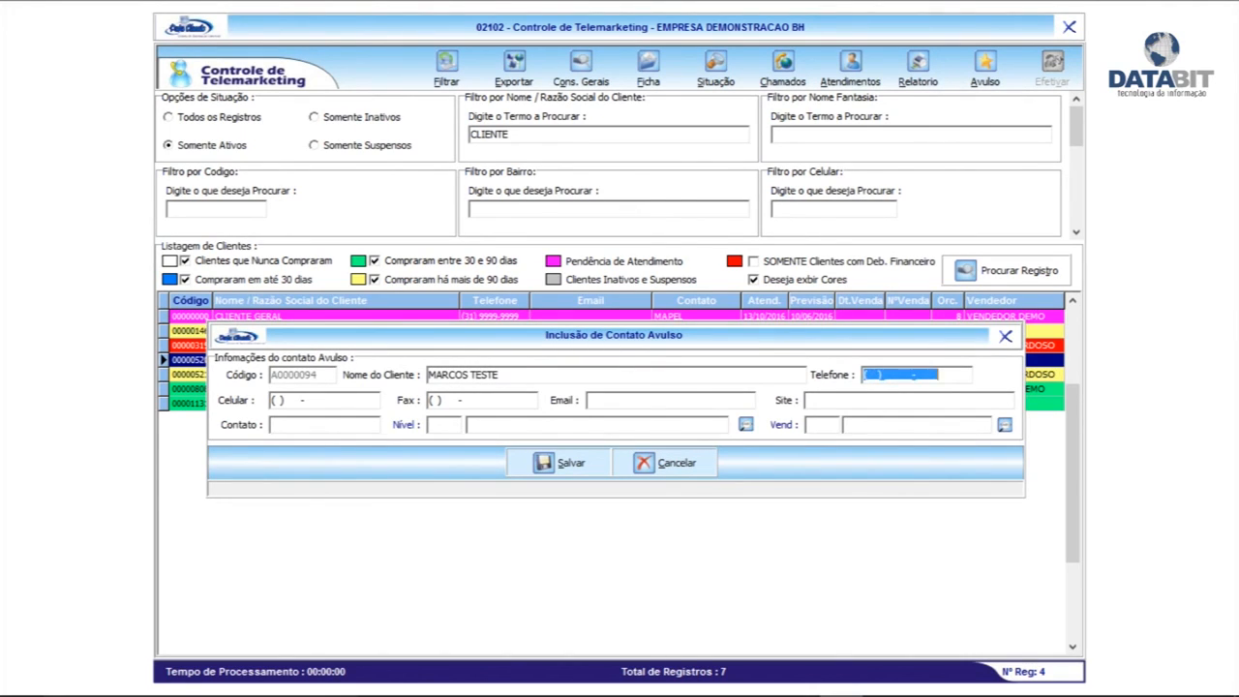
{"action": "key", "text": "Tab"}
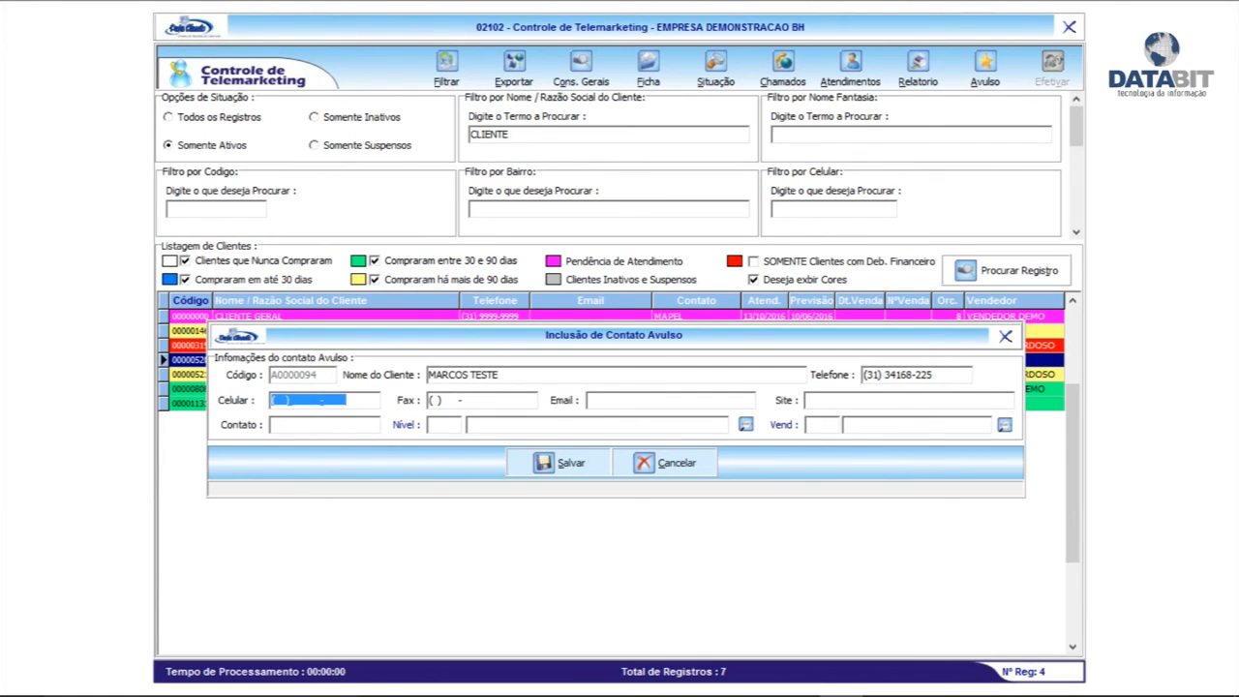
{"action": "key", "text": "Tab"}
{"action": "key", "text": "Tab"}
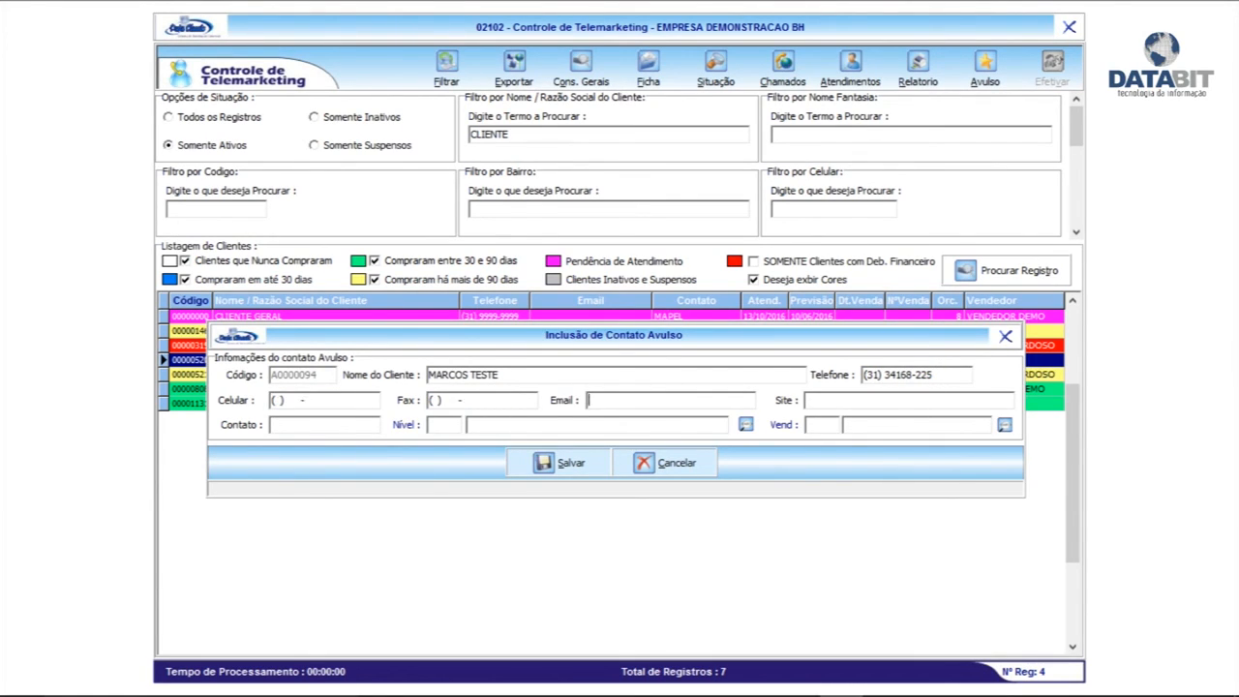
{"action": "type", "text": "MARCOS"}
{"action": "type", "text": "000"}
{"action": "key", "text": "Tab"}
Assign vendor 0004 to the walk-in contact and save it
{"action": "key", "text": "Return"}
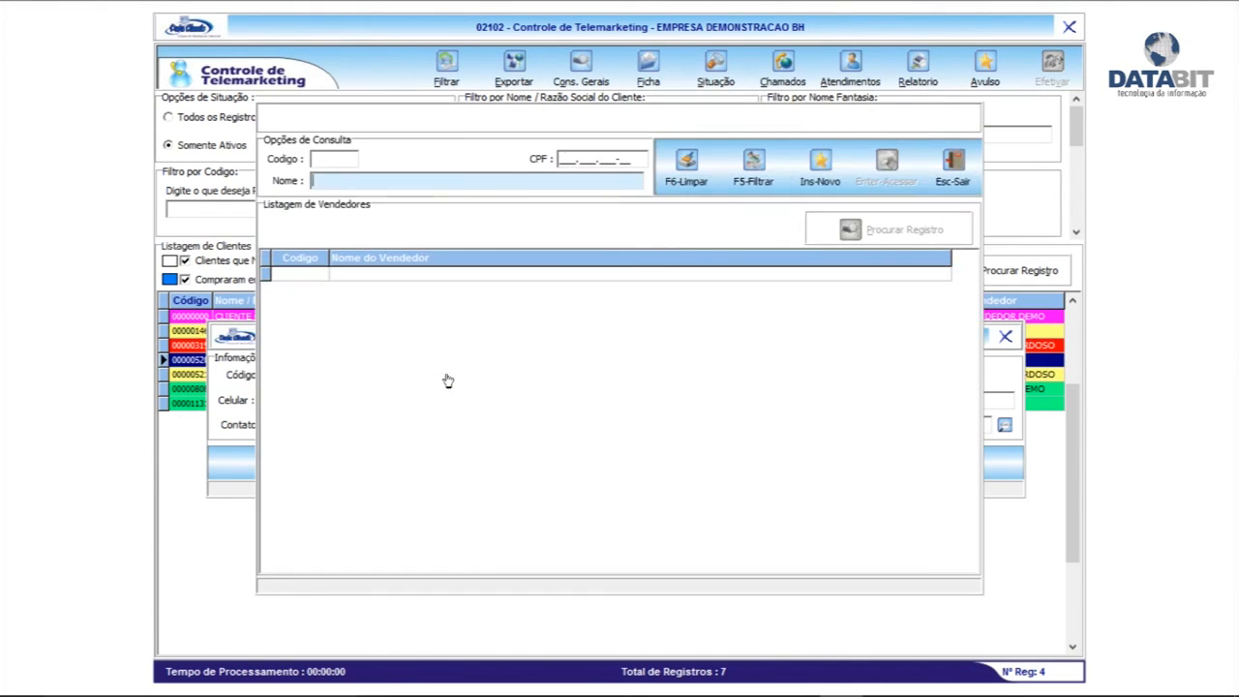
{"action": "key", "text": "F5"}
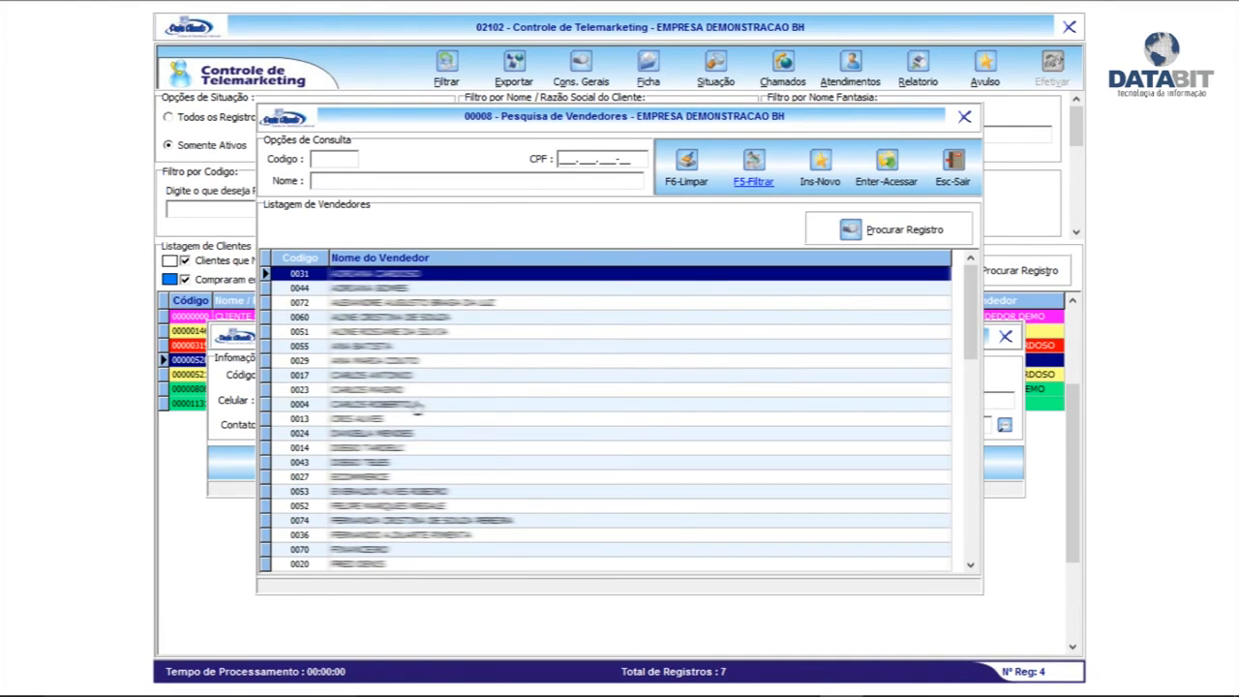
{"action": "double_click", "coordinate": [406, 405]}
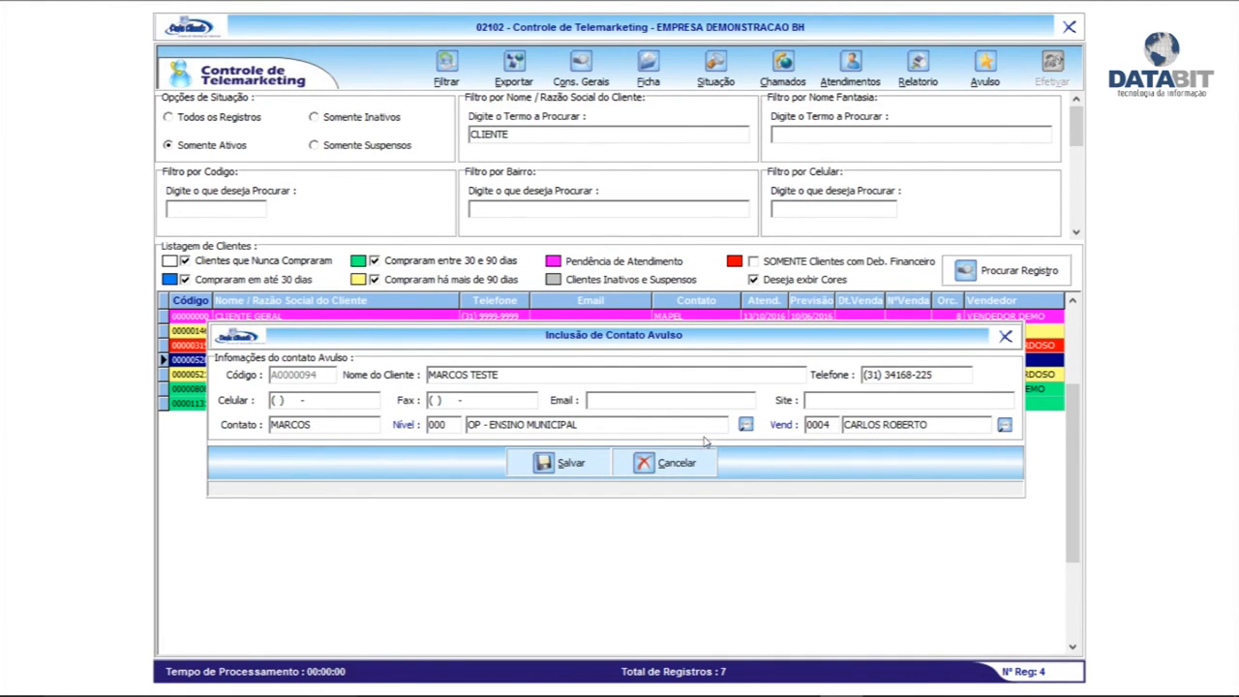
{"action": "left_click", "coordinate": [579, 467]}
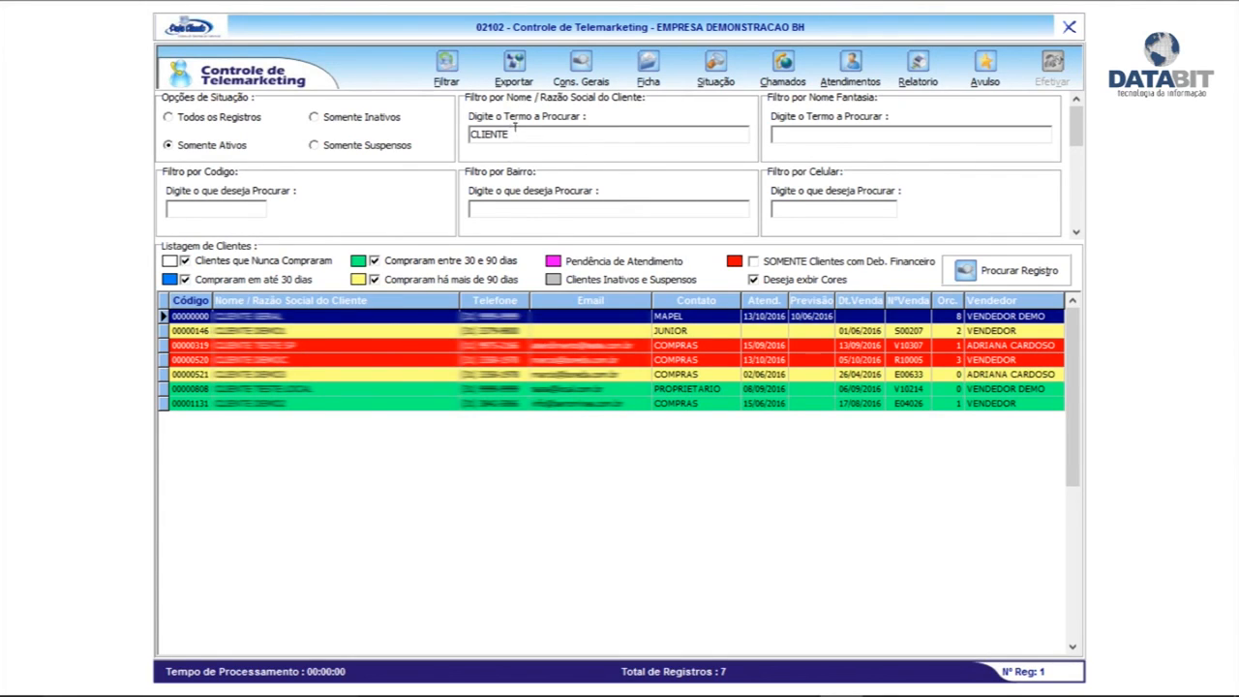
Filter the client list by the walk-in contact's name, then view and close its call details
{"action": "left_click_drag", "start_coordinate": [515, 127], "coordinate": [418, 144]}
{"action": "type", "text": "M"}
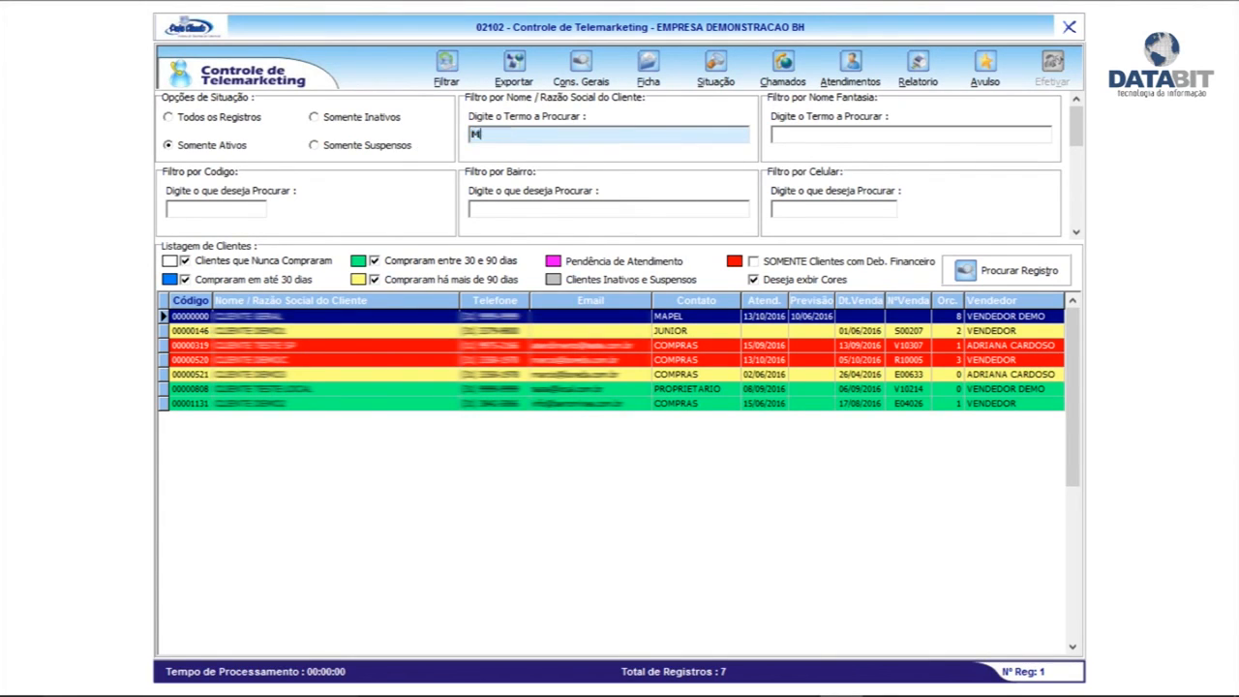
{"action": "type", "text": "ARCOS"}
{"action": "left_click", "coordinate": [446, 77]}
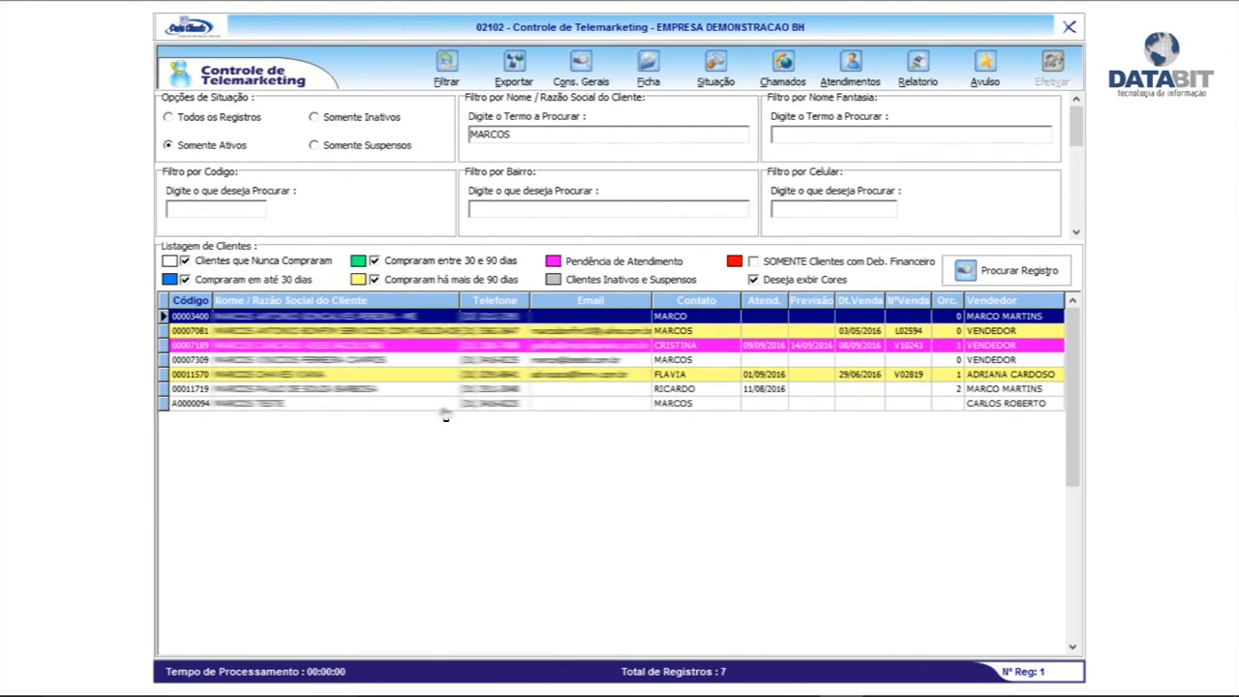
{"action": "left_click", "coordinate": [294, 390]}
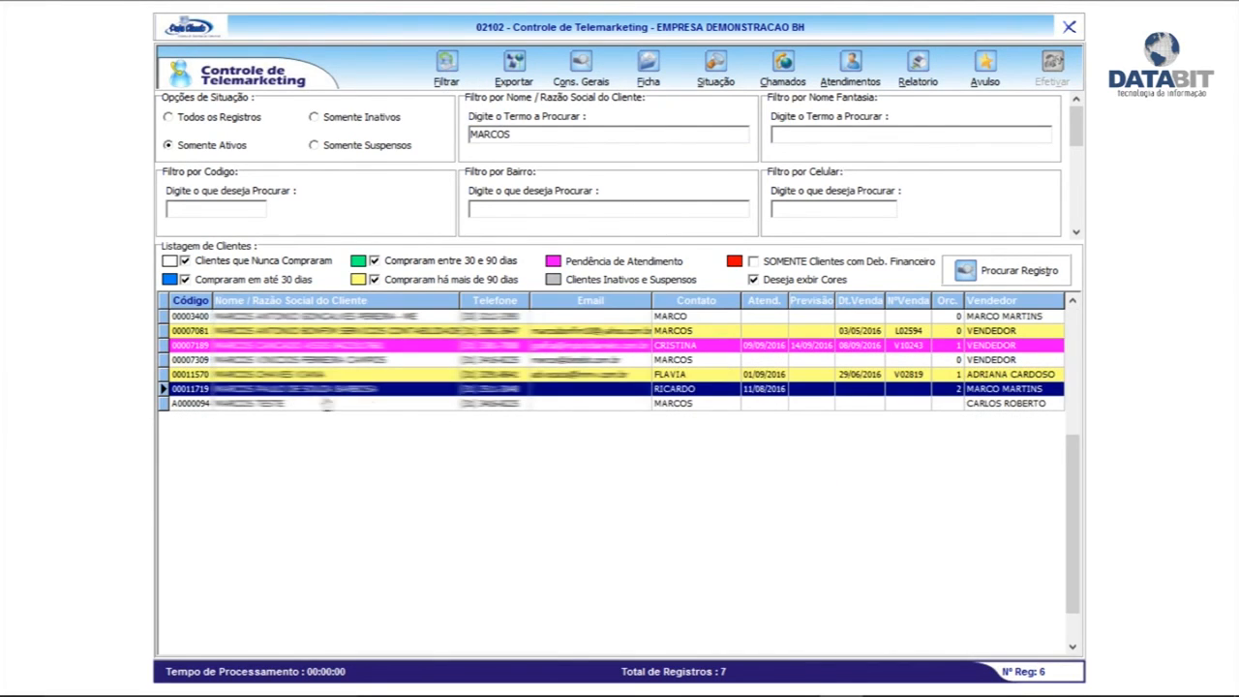
{"action": "left_click", "coordinate": [173, 405]}
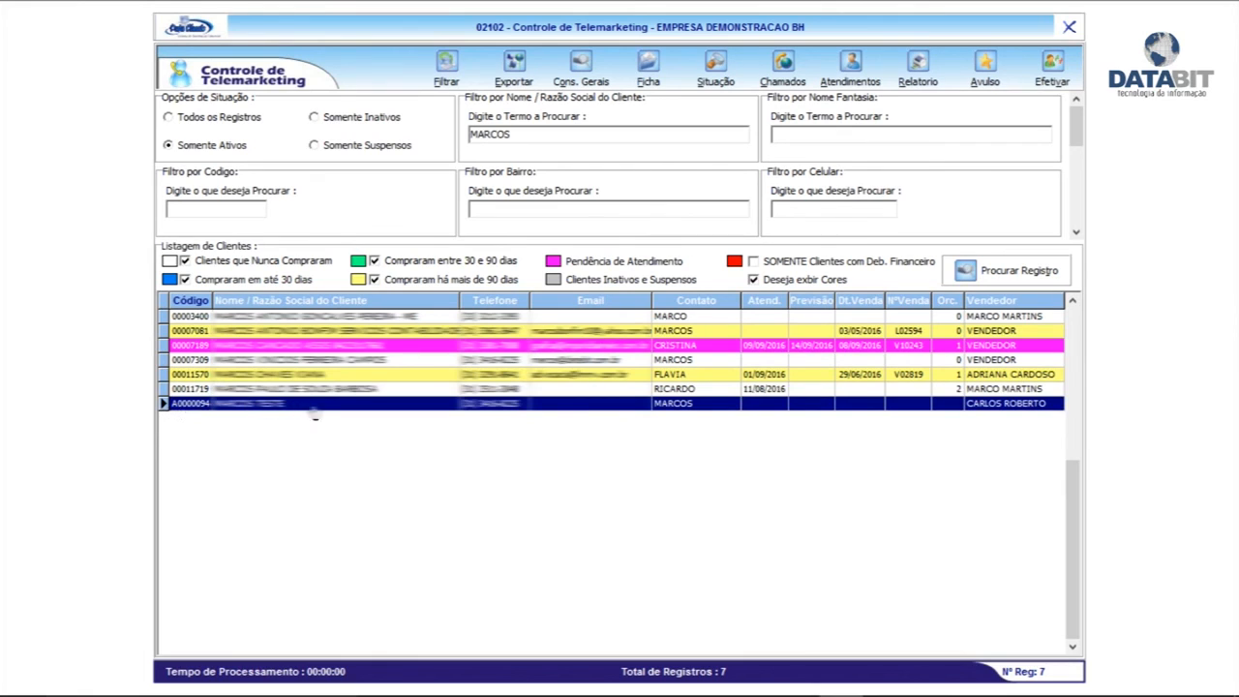
{"action": "double_click", "coordinate": [593, 403]}
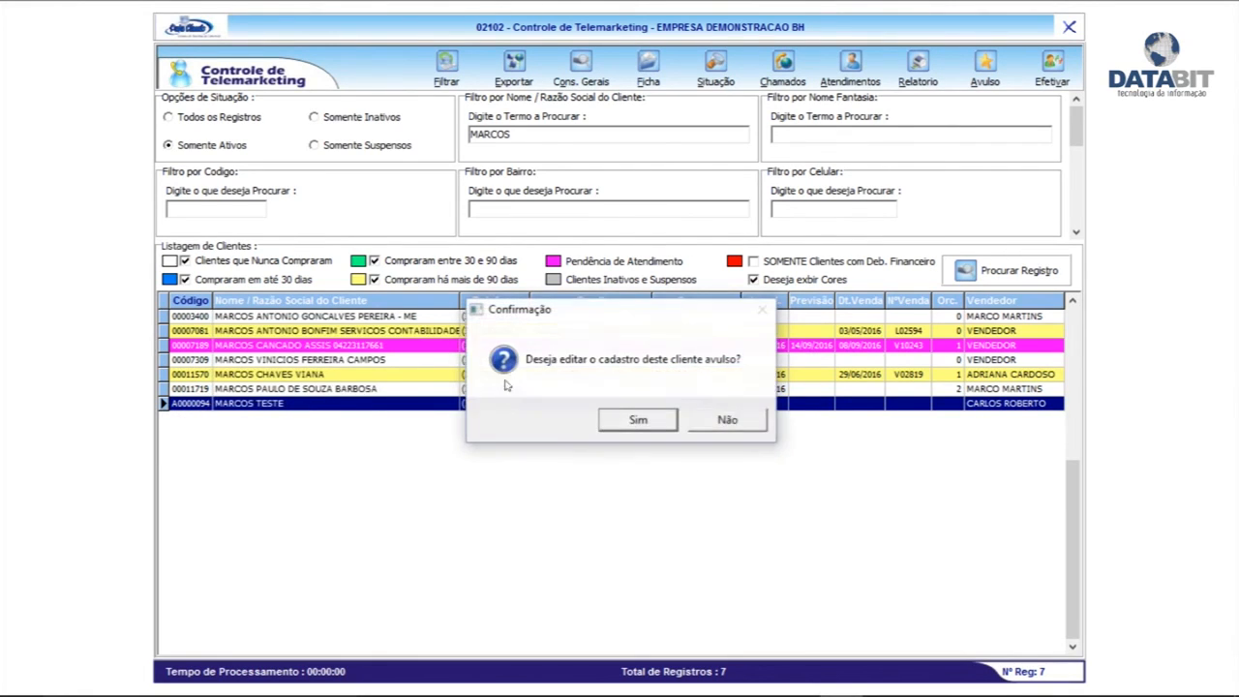
{"action": "left_click", "coordinate": [730, 424]}
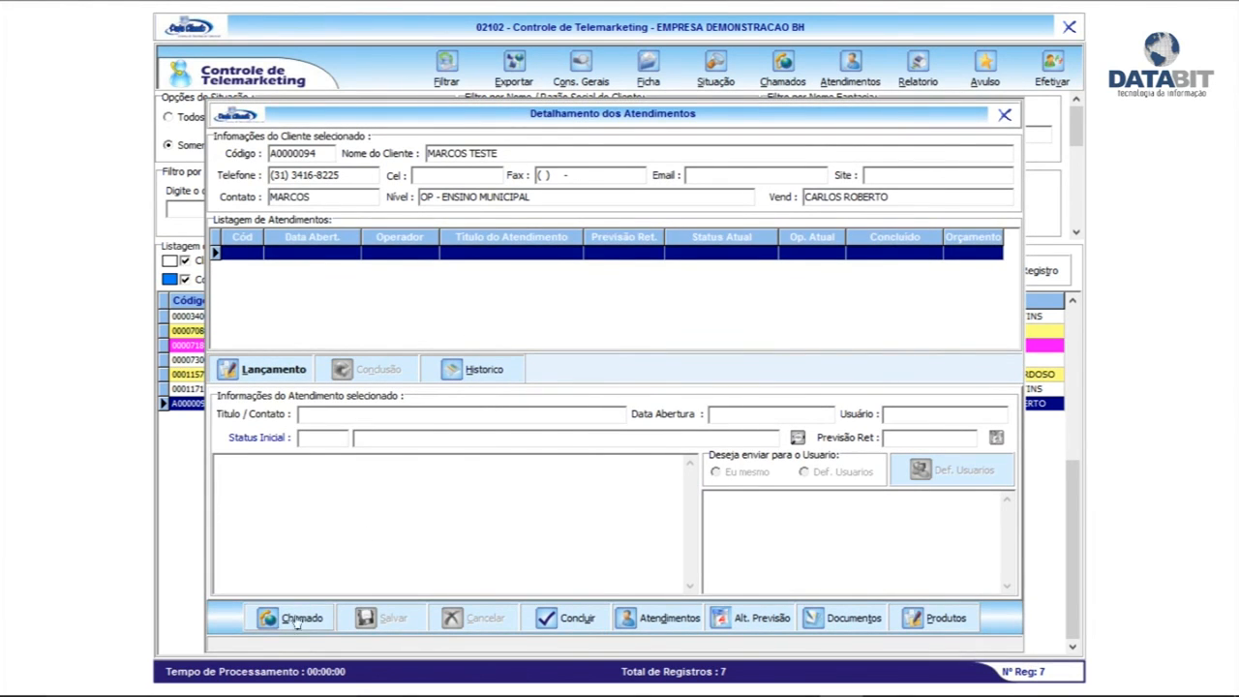
{"action": "left_click", "coordinate": [1005, 116]}
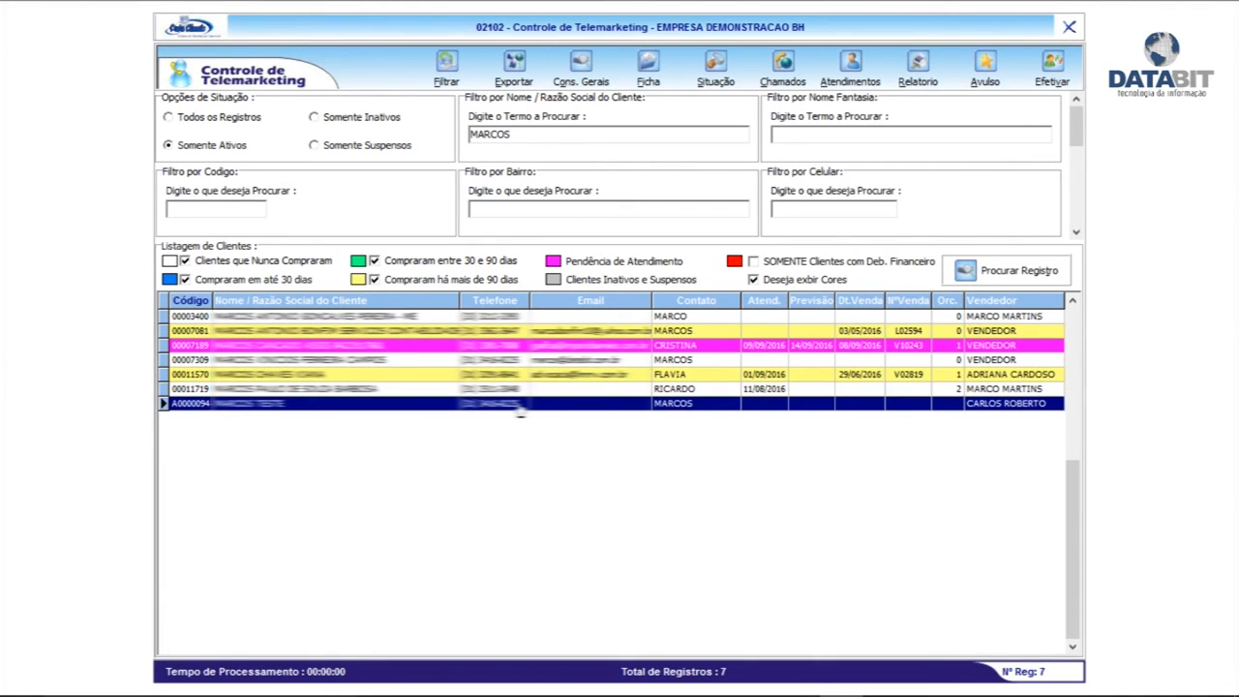
Convert the walk-in contact into a registered client, then close the registration and telemarketing screens
{"action": "left_click", "coordinate": [1055, 71]}
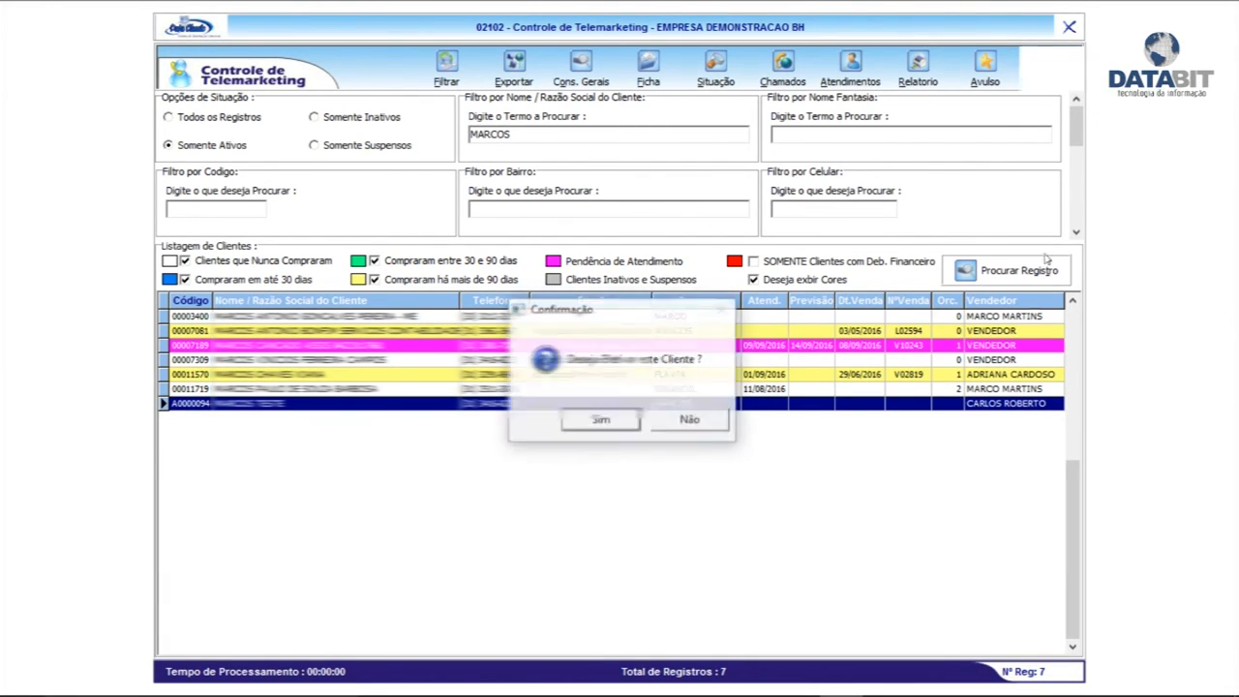
{"action": "left_click", "coordinate": [607, 423]}
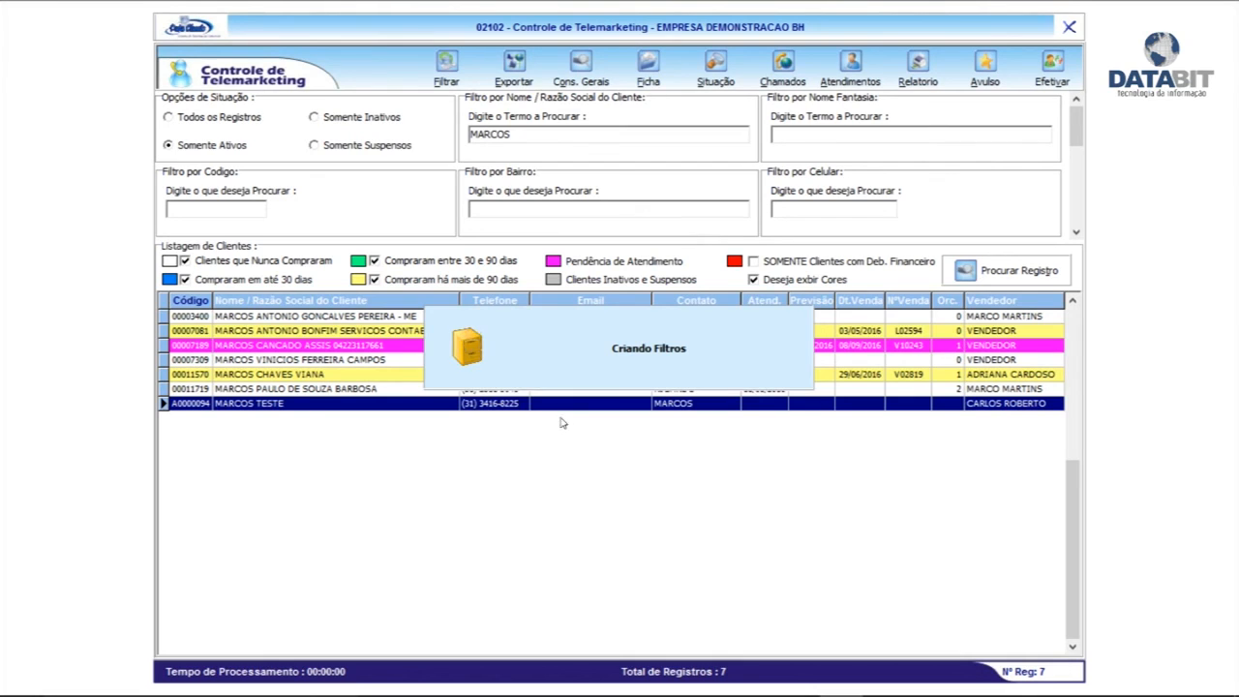
{"action": "key", "text": "Return"}
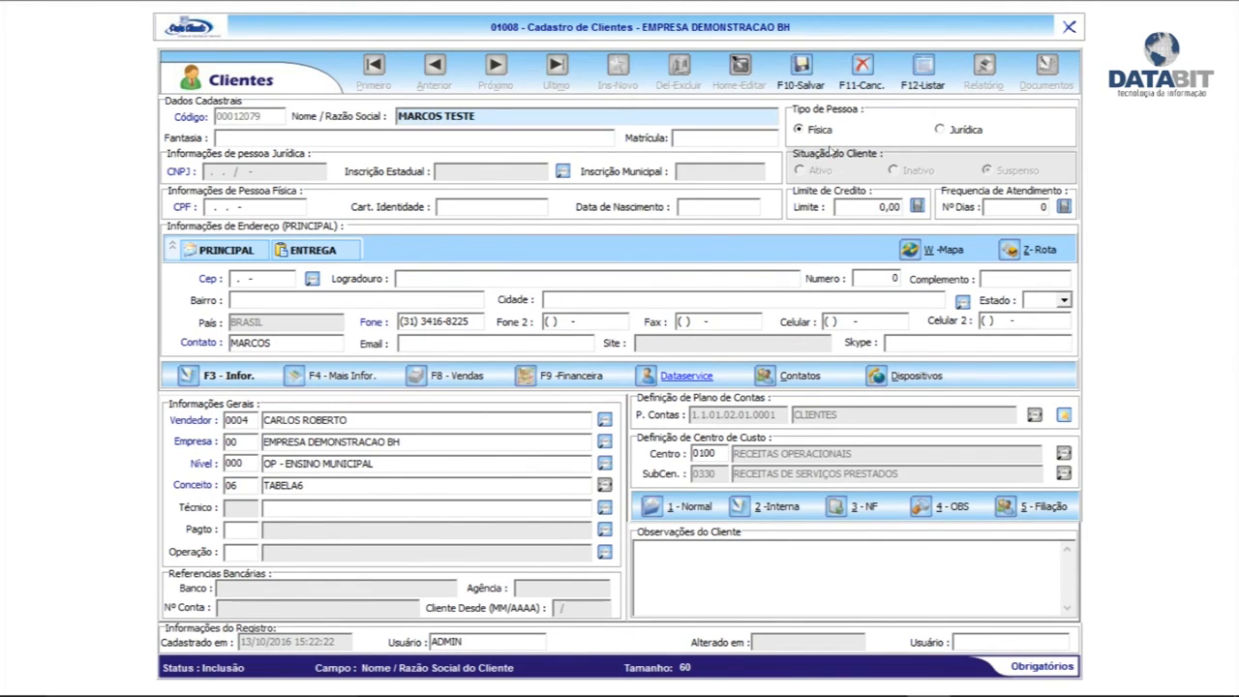
{"action": "left_click", "coordinate": [862, 86]}
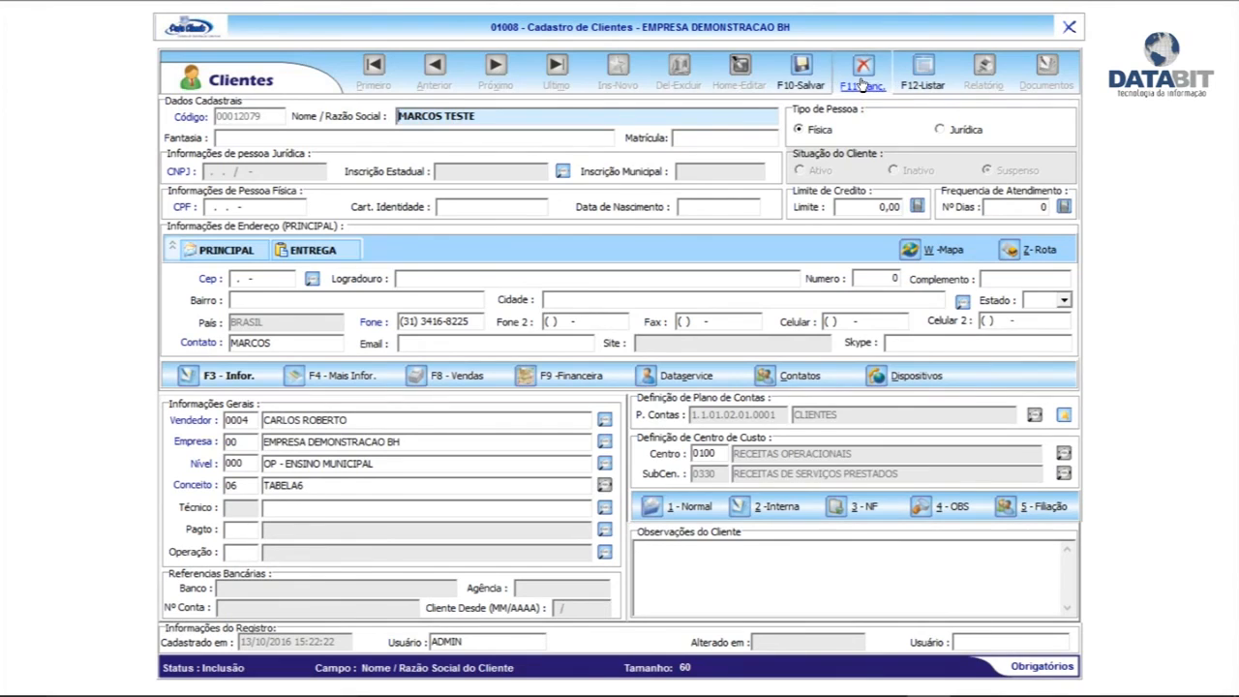
{"action": "left_click", "coordinate": [1068, 27]}
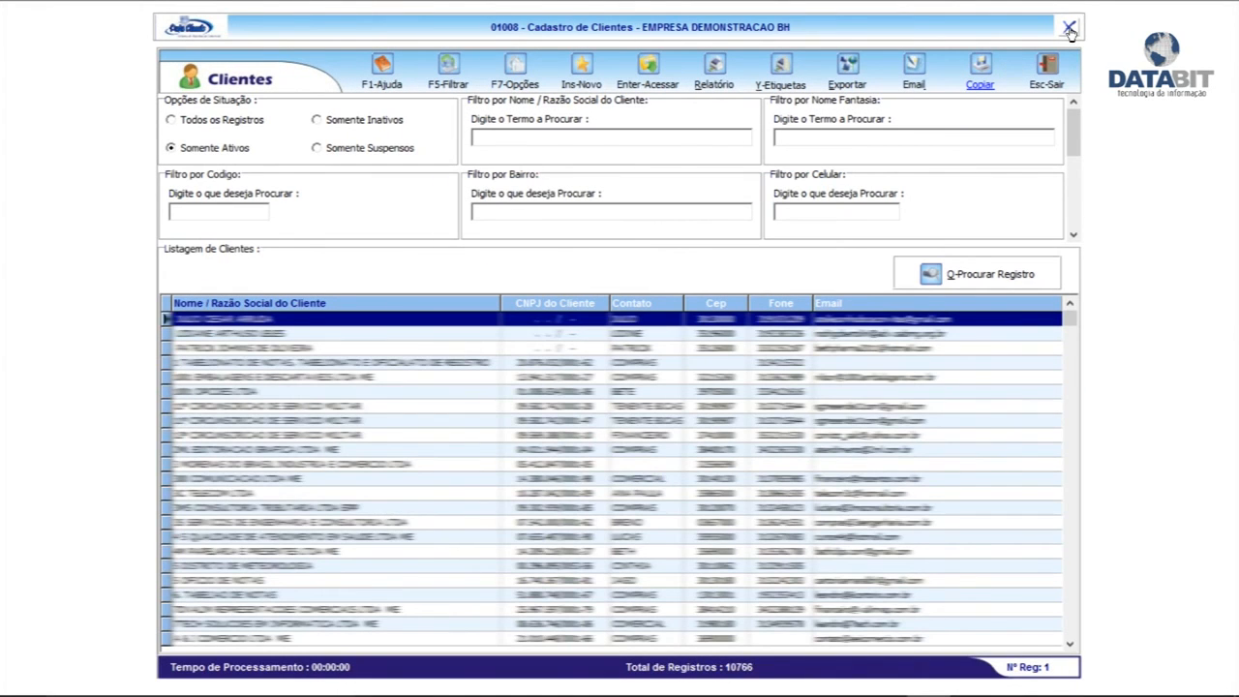
{"action": "left_click", "coordinate": [1069, 28]}
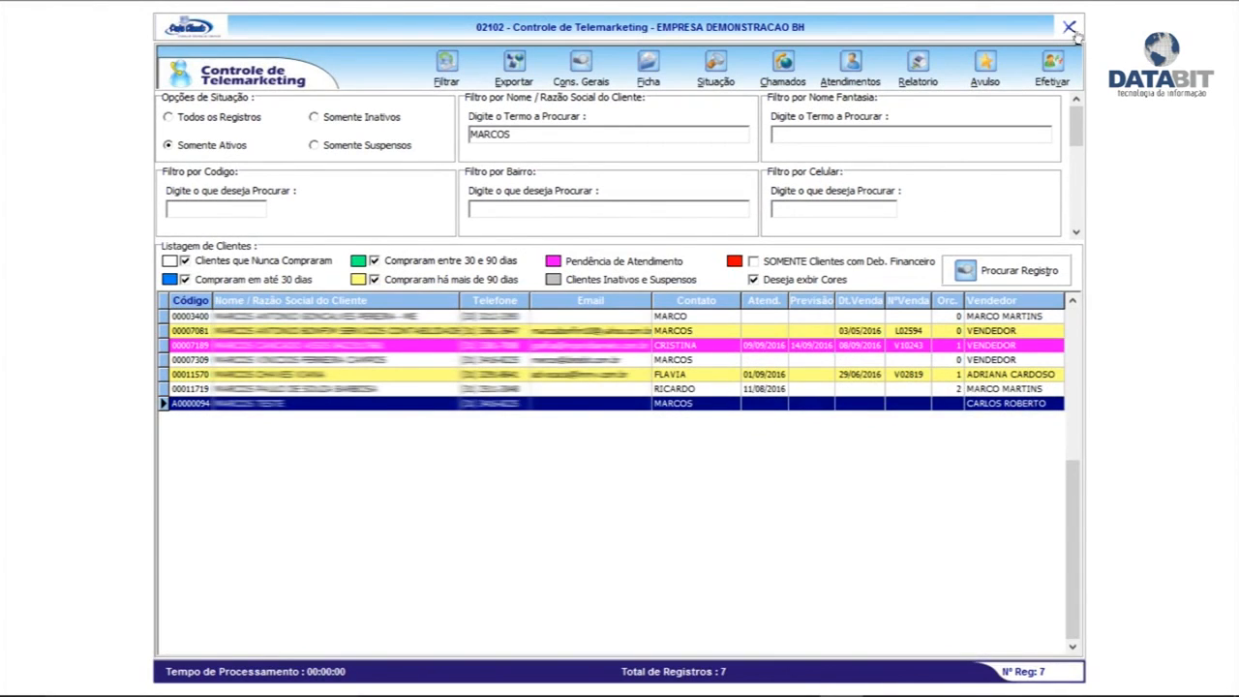
{"action": "left_click", "coordinate": [1069, 28]}
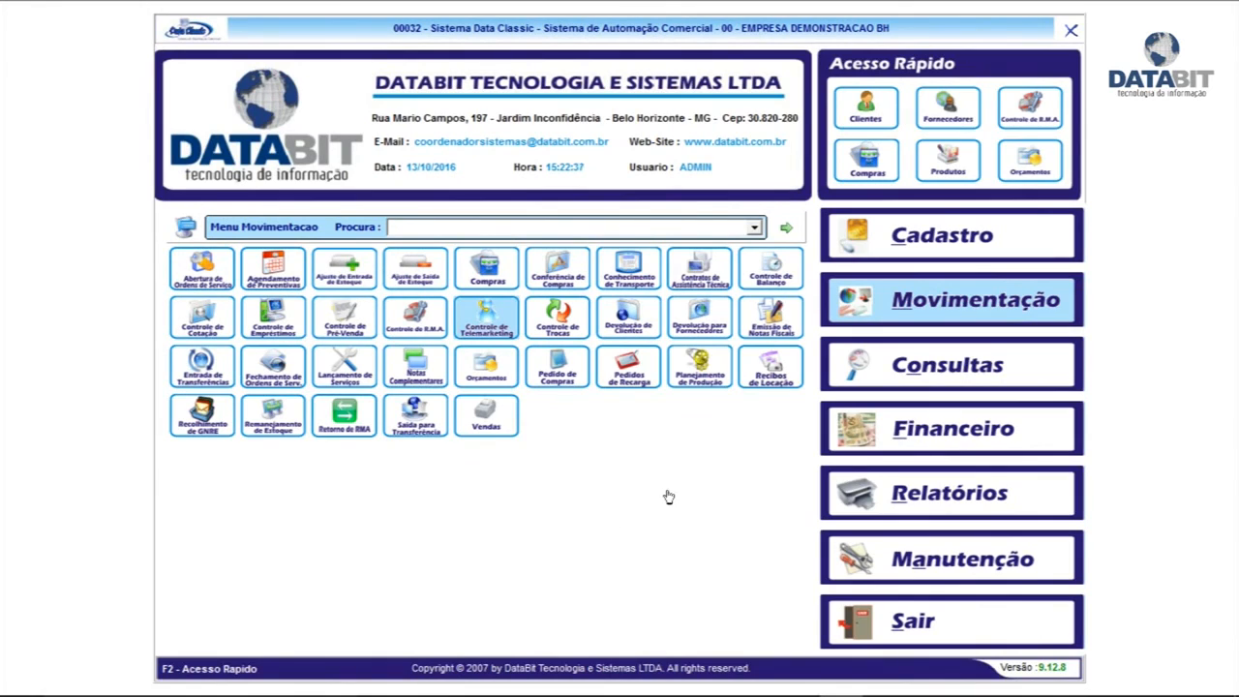